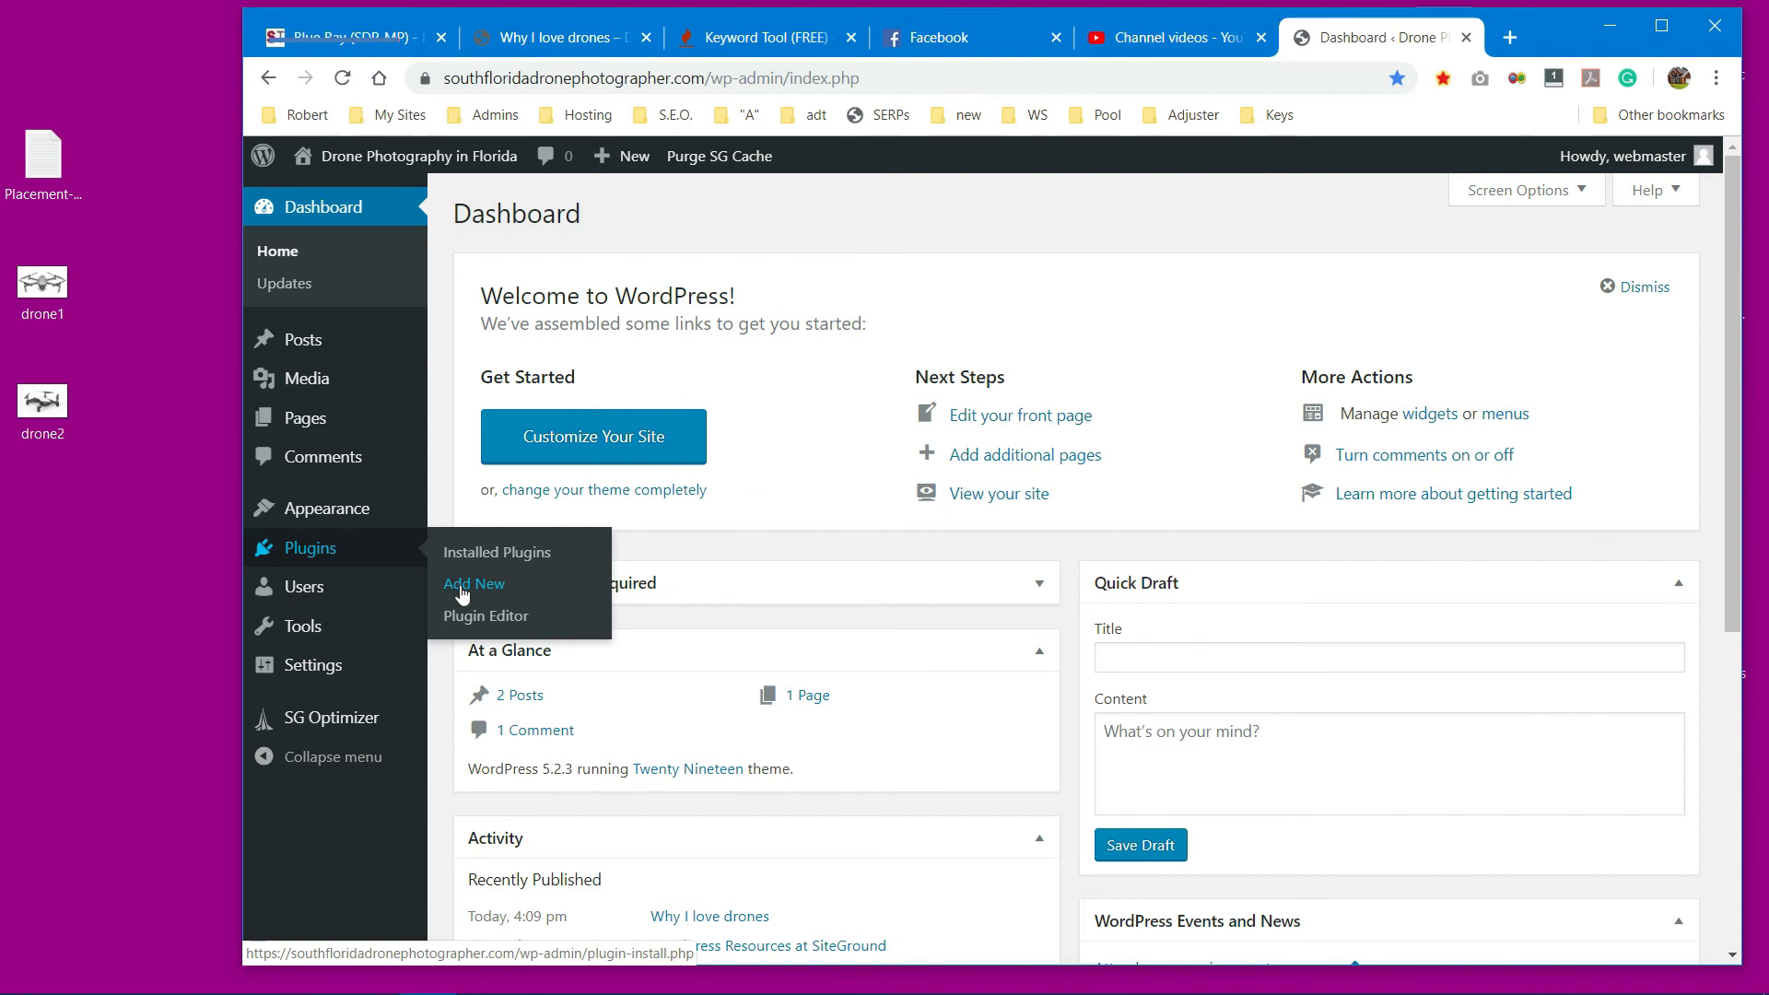
Step: Search the new plugins for "woocommerce", then install and activate the WooCommerce plugin
{"action": "left_click", "coordinate": [463, 589]}
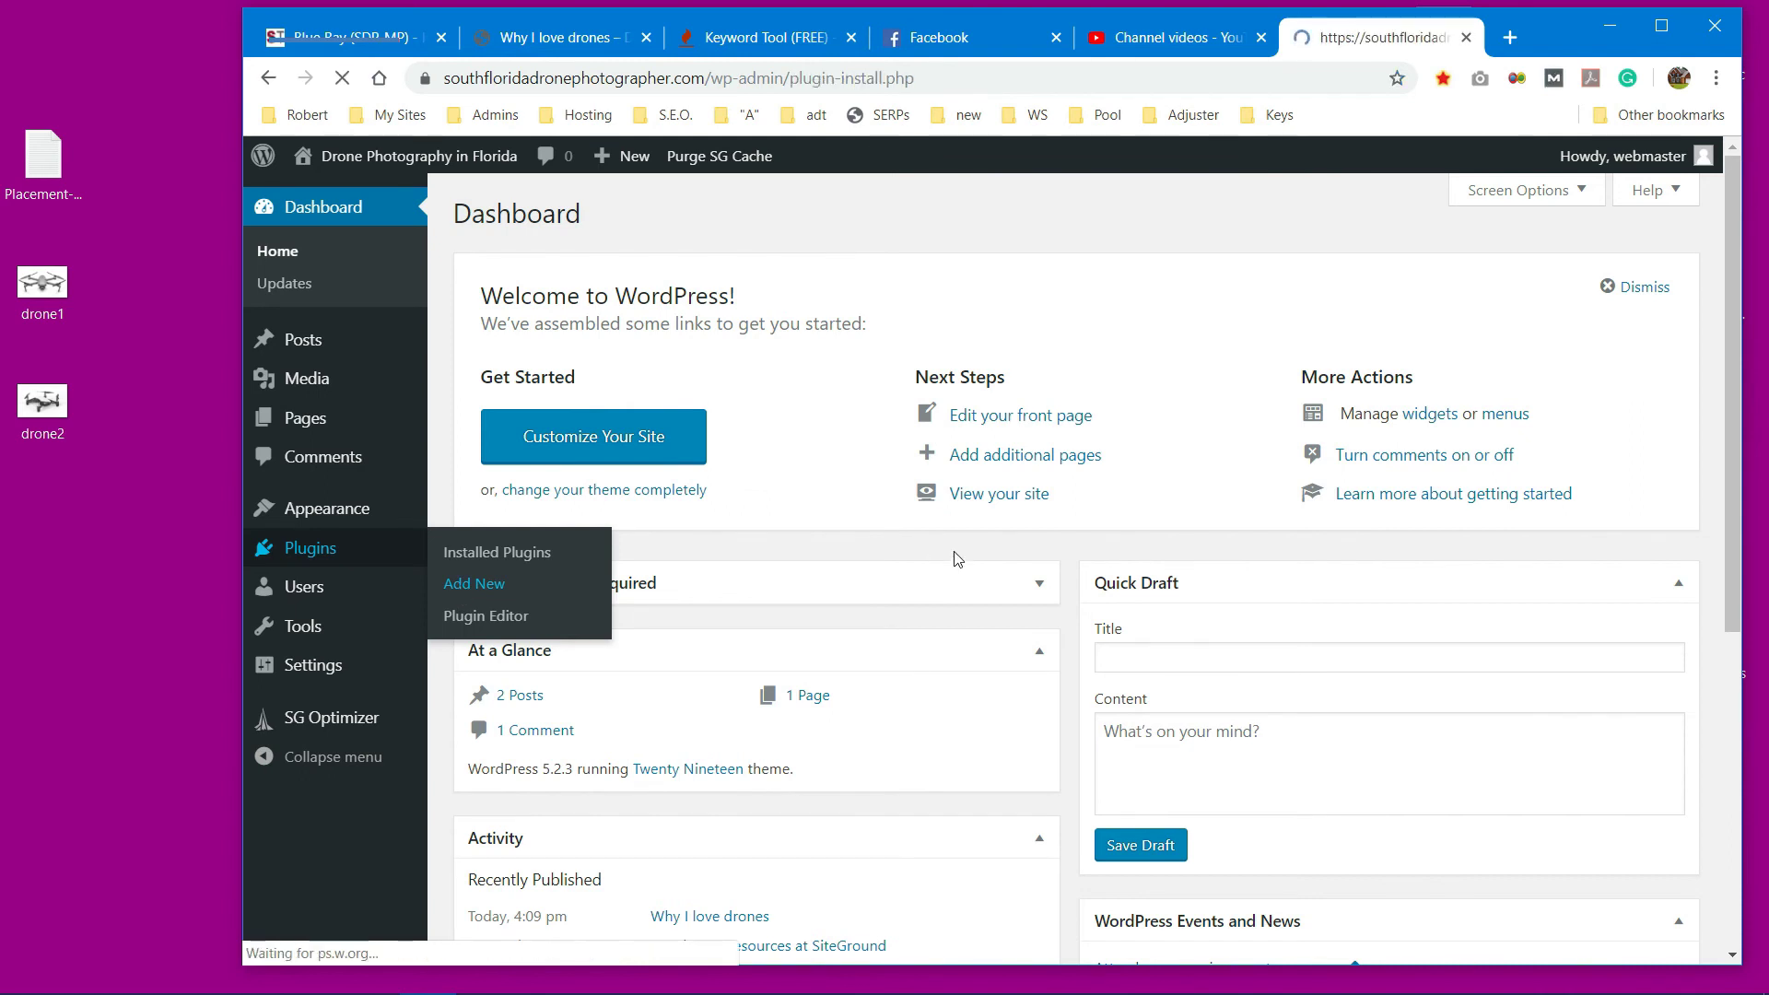
{"action": "left_click", "coordinate": [1407, 279]}
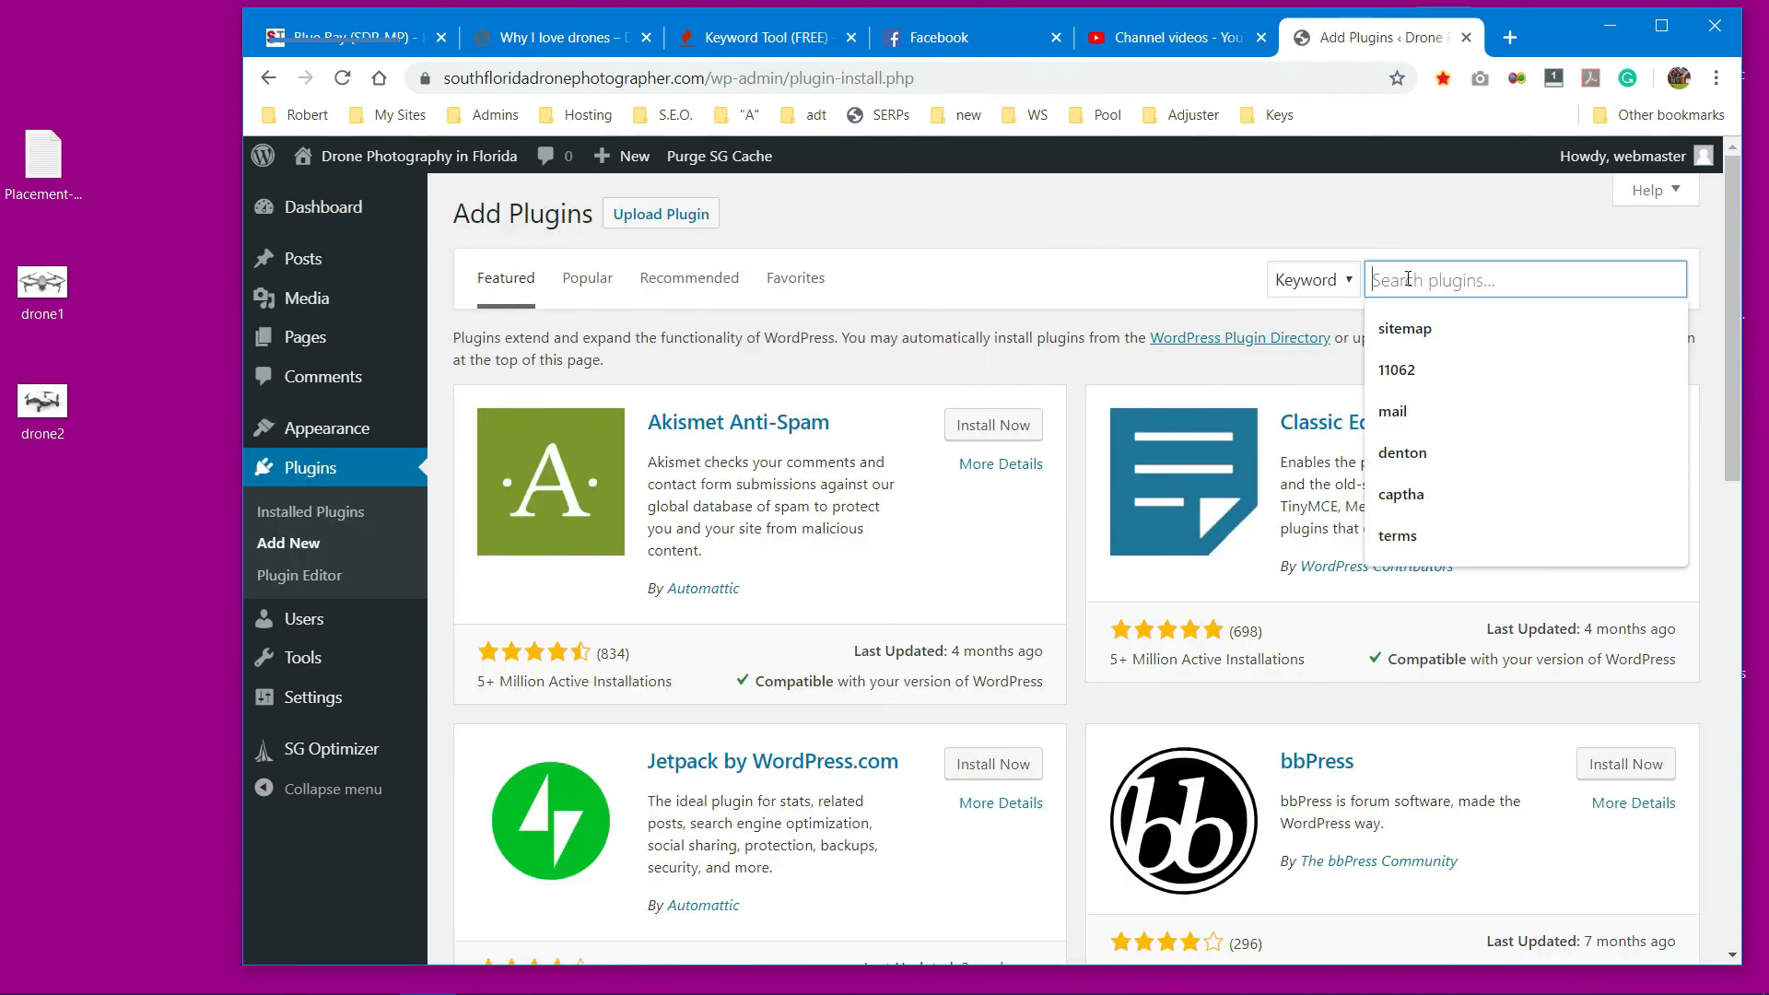
{"action": "type", "text": "woocommerce"}
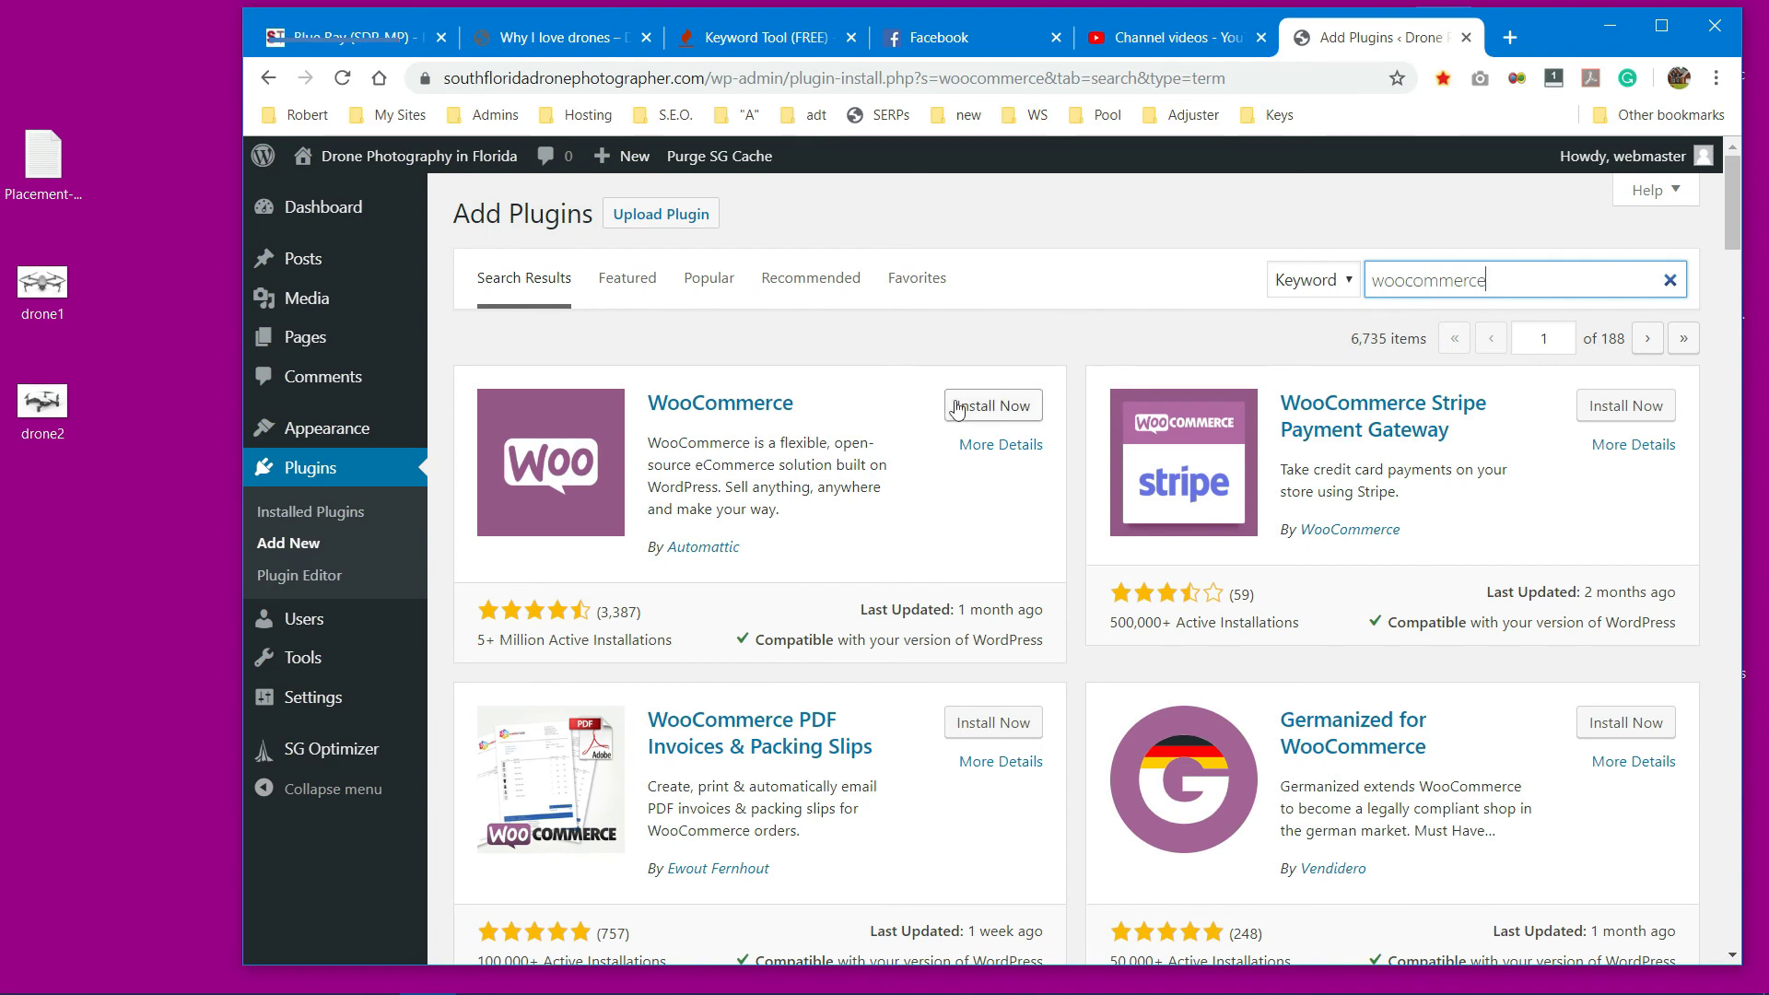
{"action": "left_click", "coordinate": [1013, 420]}
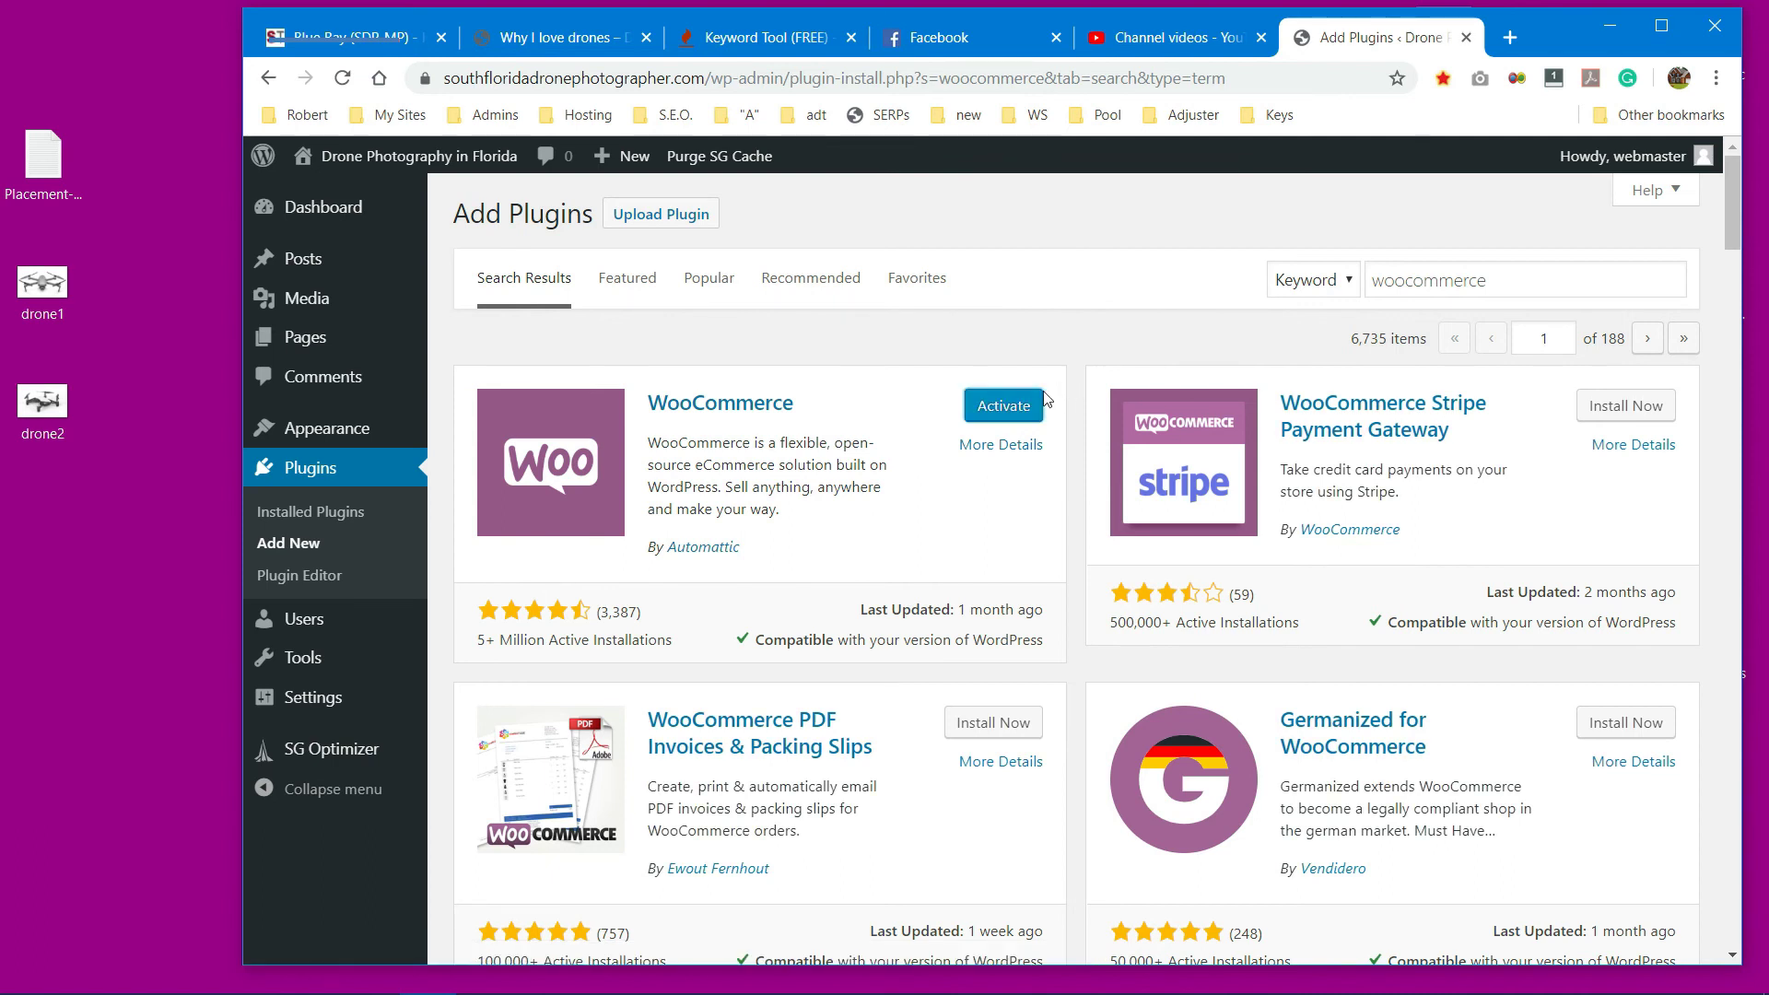
{"action": "left_click", "coordinate": [1021, 405]}
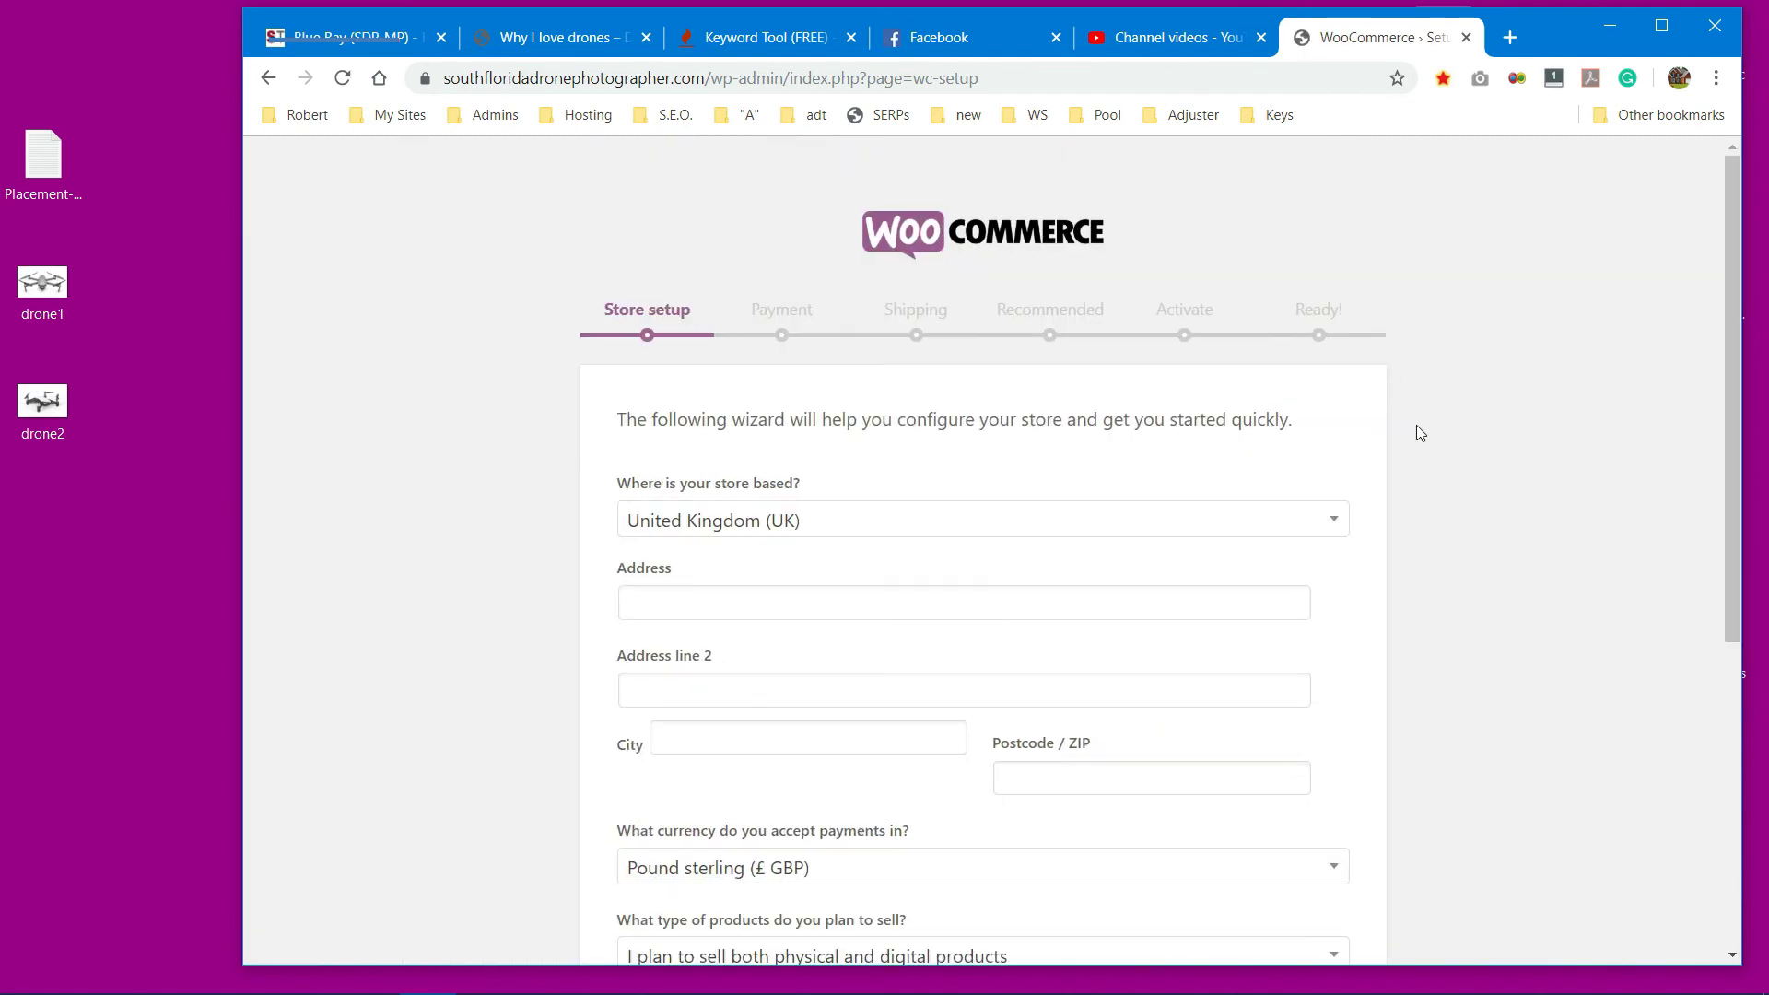
Step: Set the store's country to United States (US) and enter its street address and city
{"action": "scroll", "coordinate": [1423, 418], "scroll_direction": "down", "scroll_amount": 3}
{"action": "left_click", "coordinate": [1334, 297]}
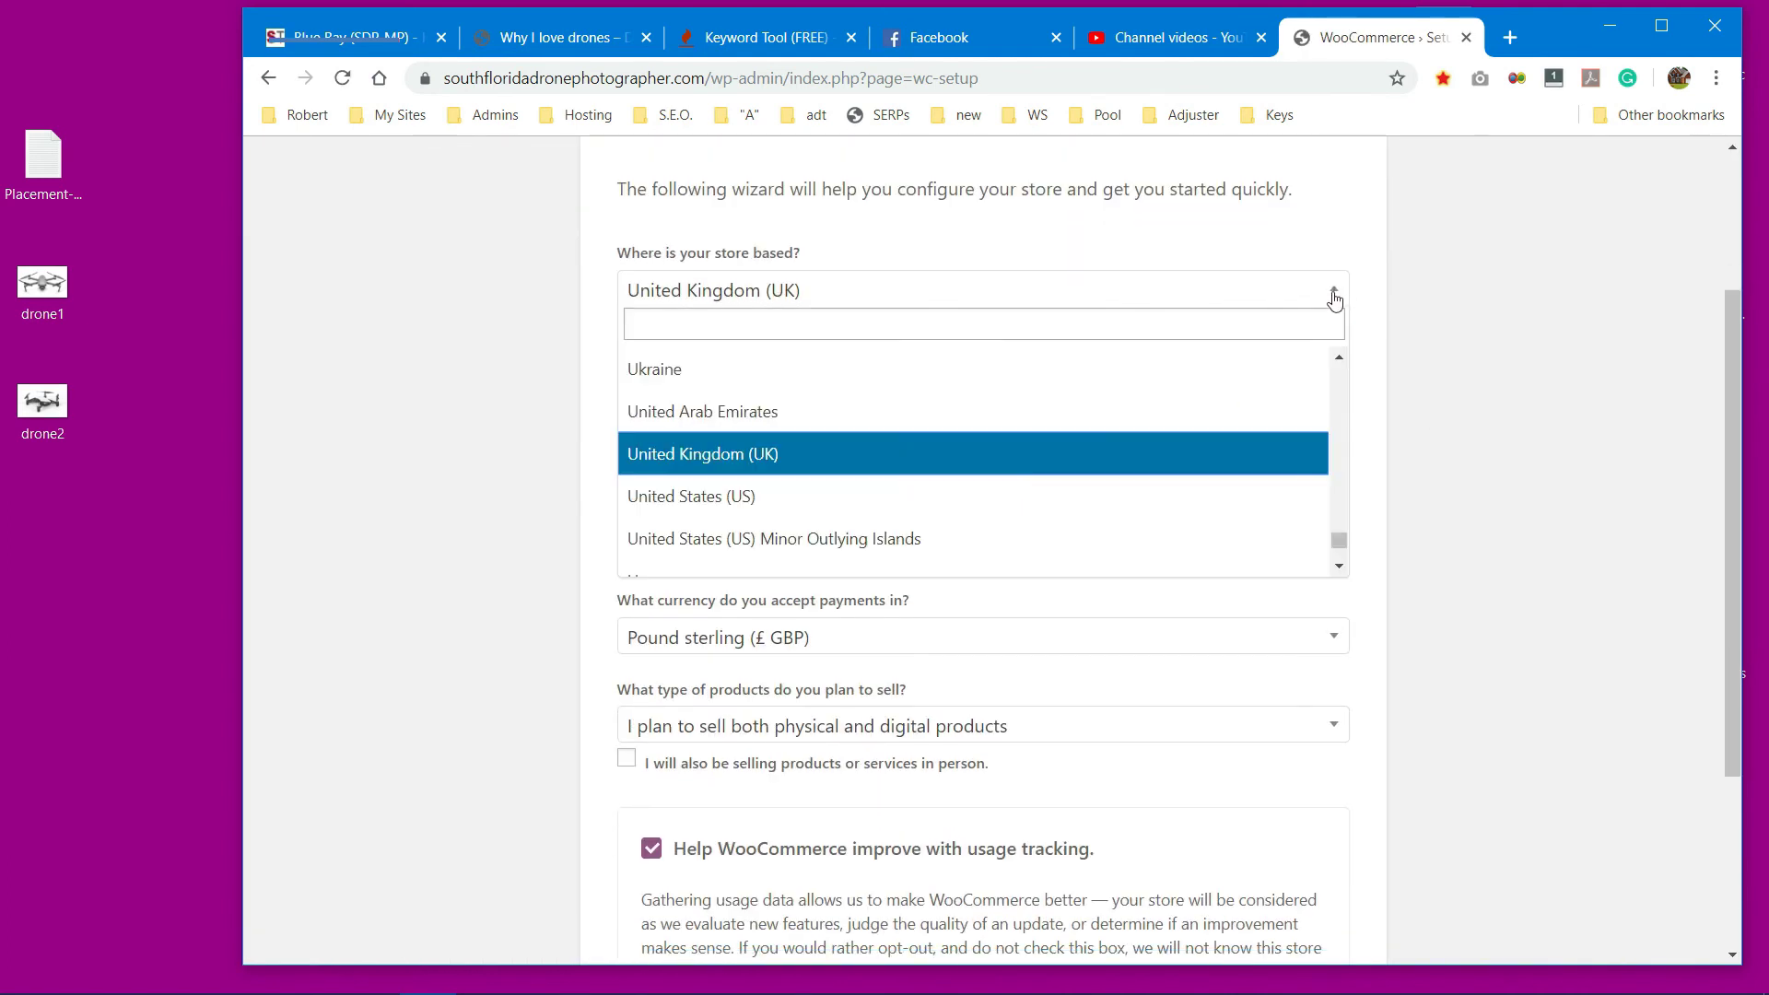
{"action": "left_click", "coordinate": [1012, 496]}
{"action": "left_click", "coordinate": [851, 372]}
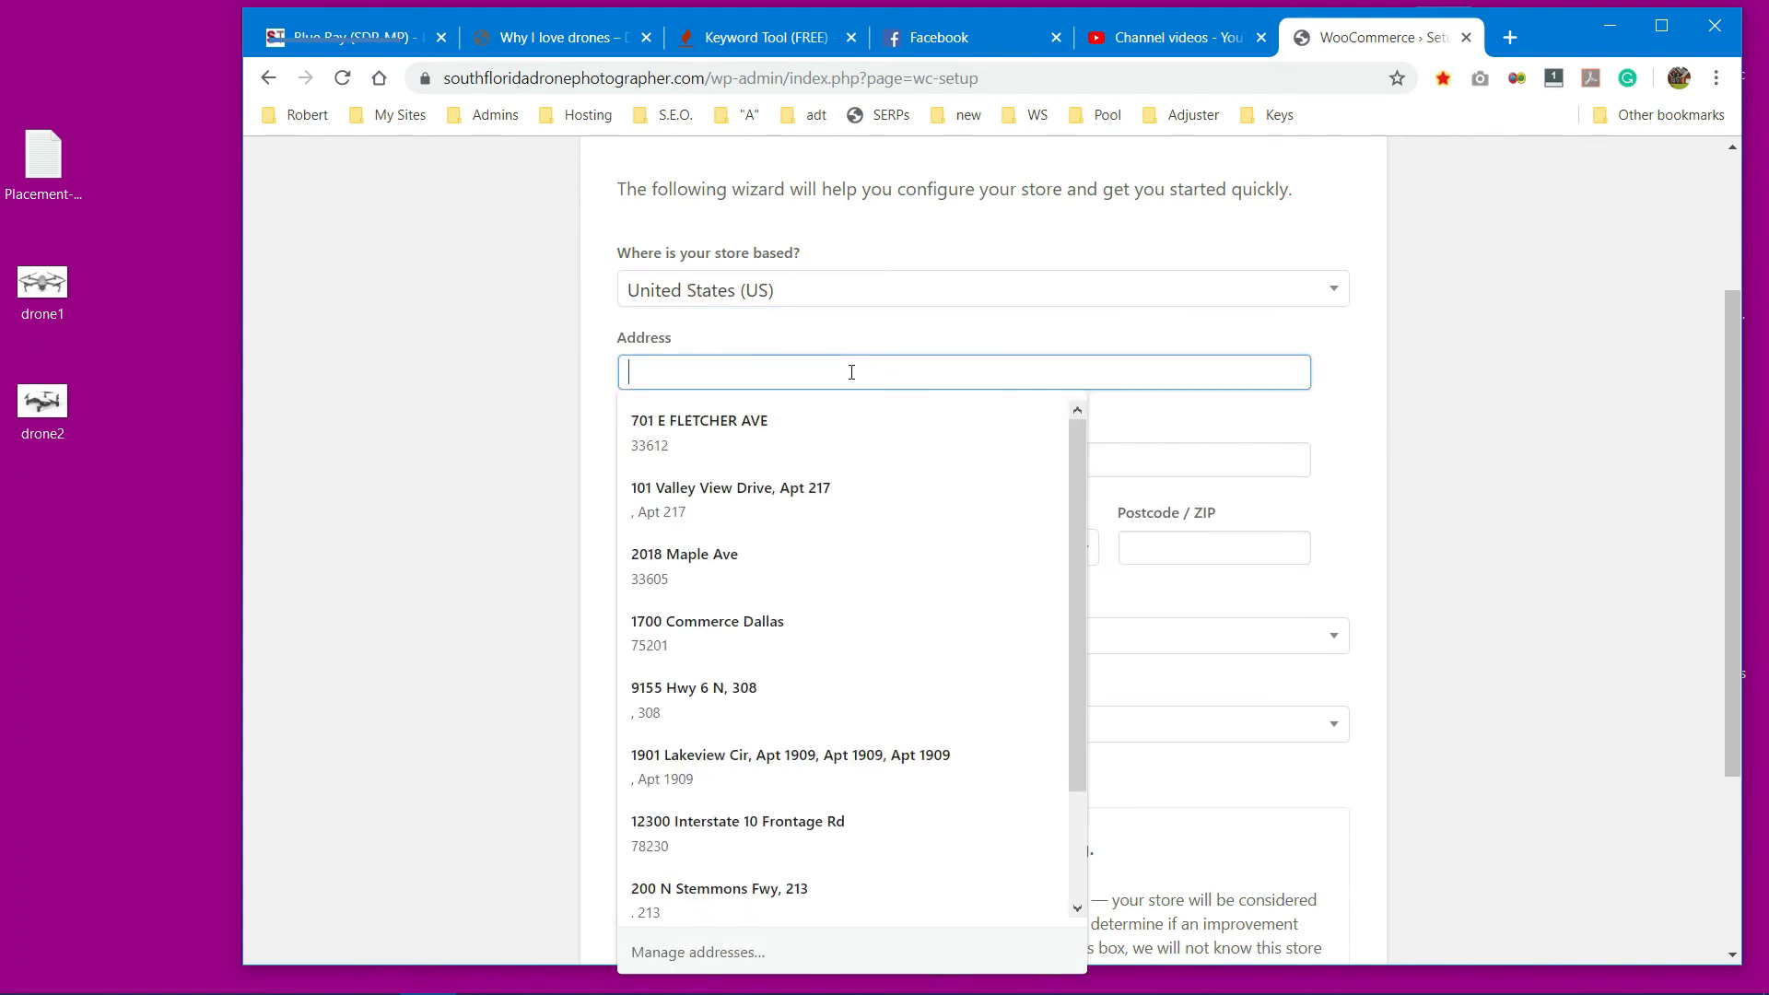
{"action": "type", "text": "somewhere mai"}
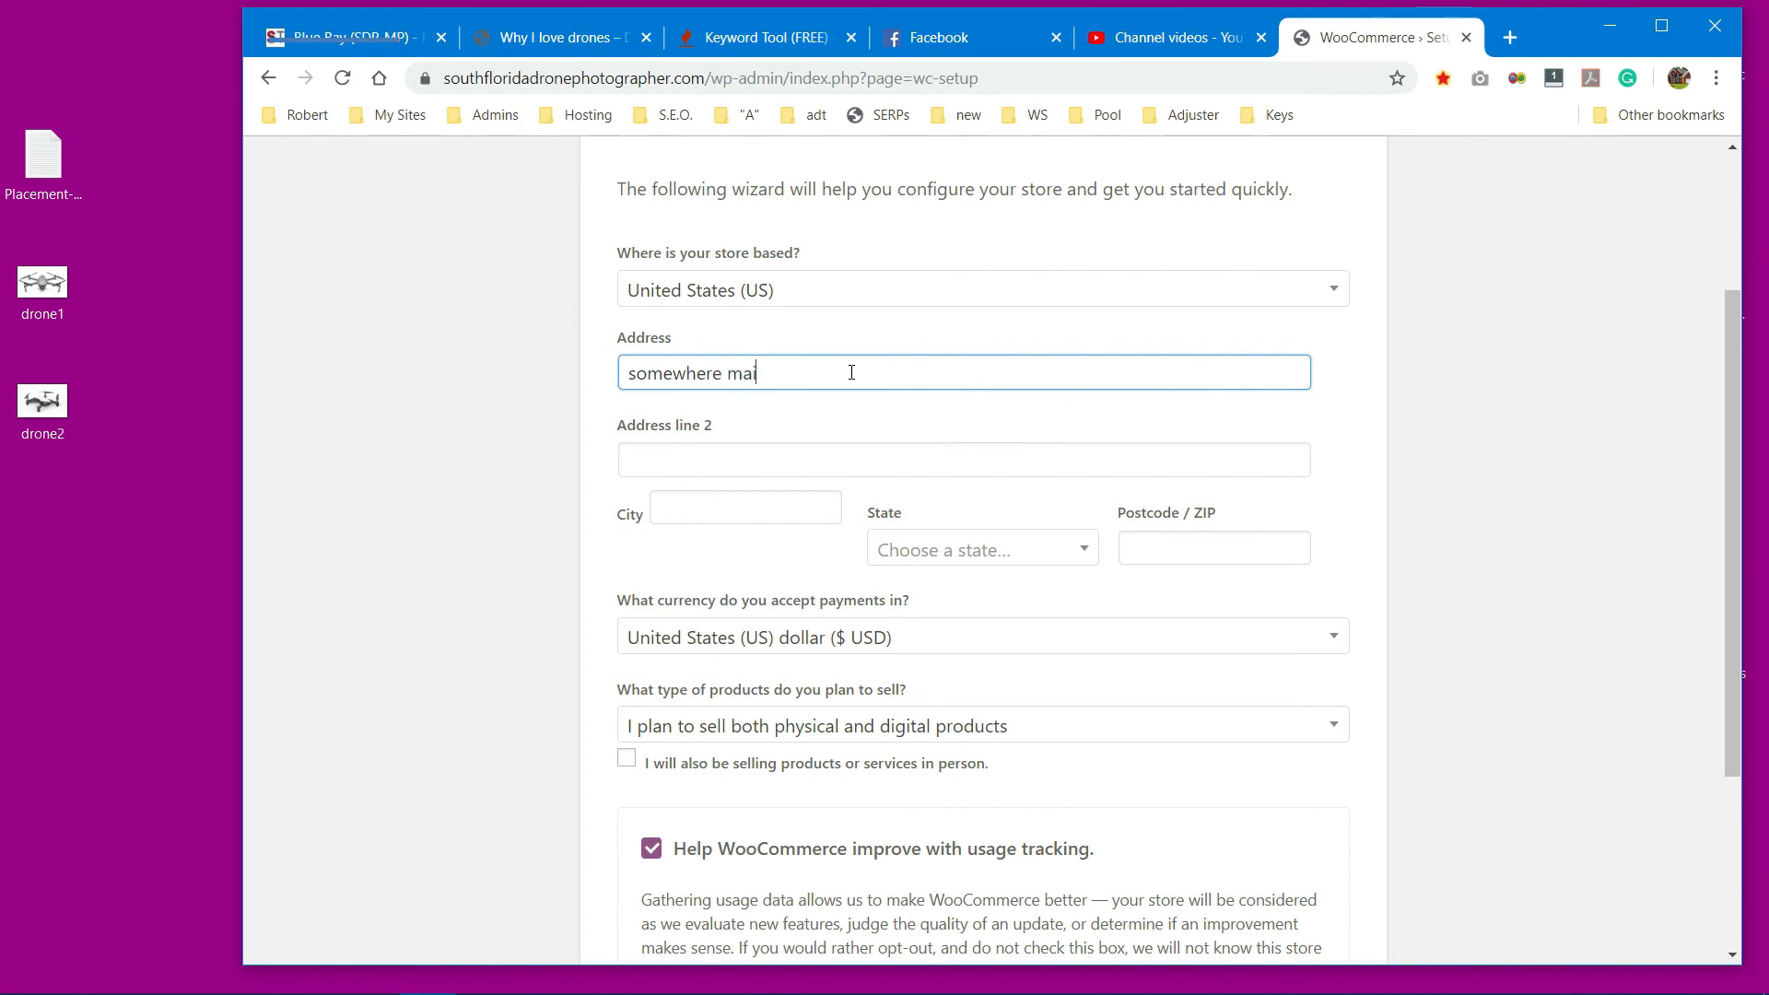
{"action": "type", "text": "n street"}
{"action": "left_click", "coordinate": [759, 505]}
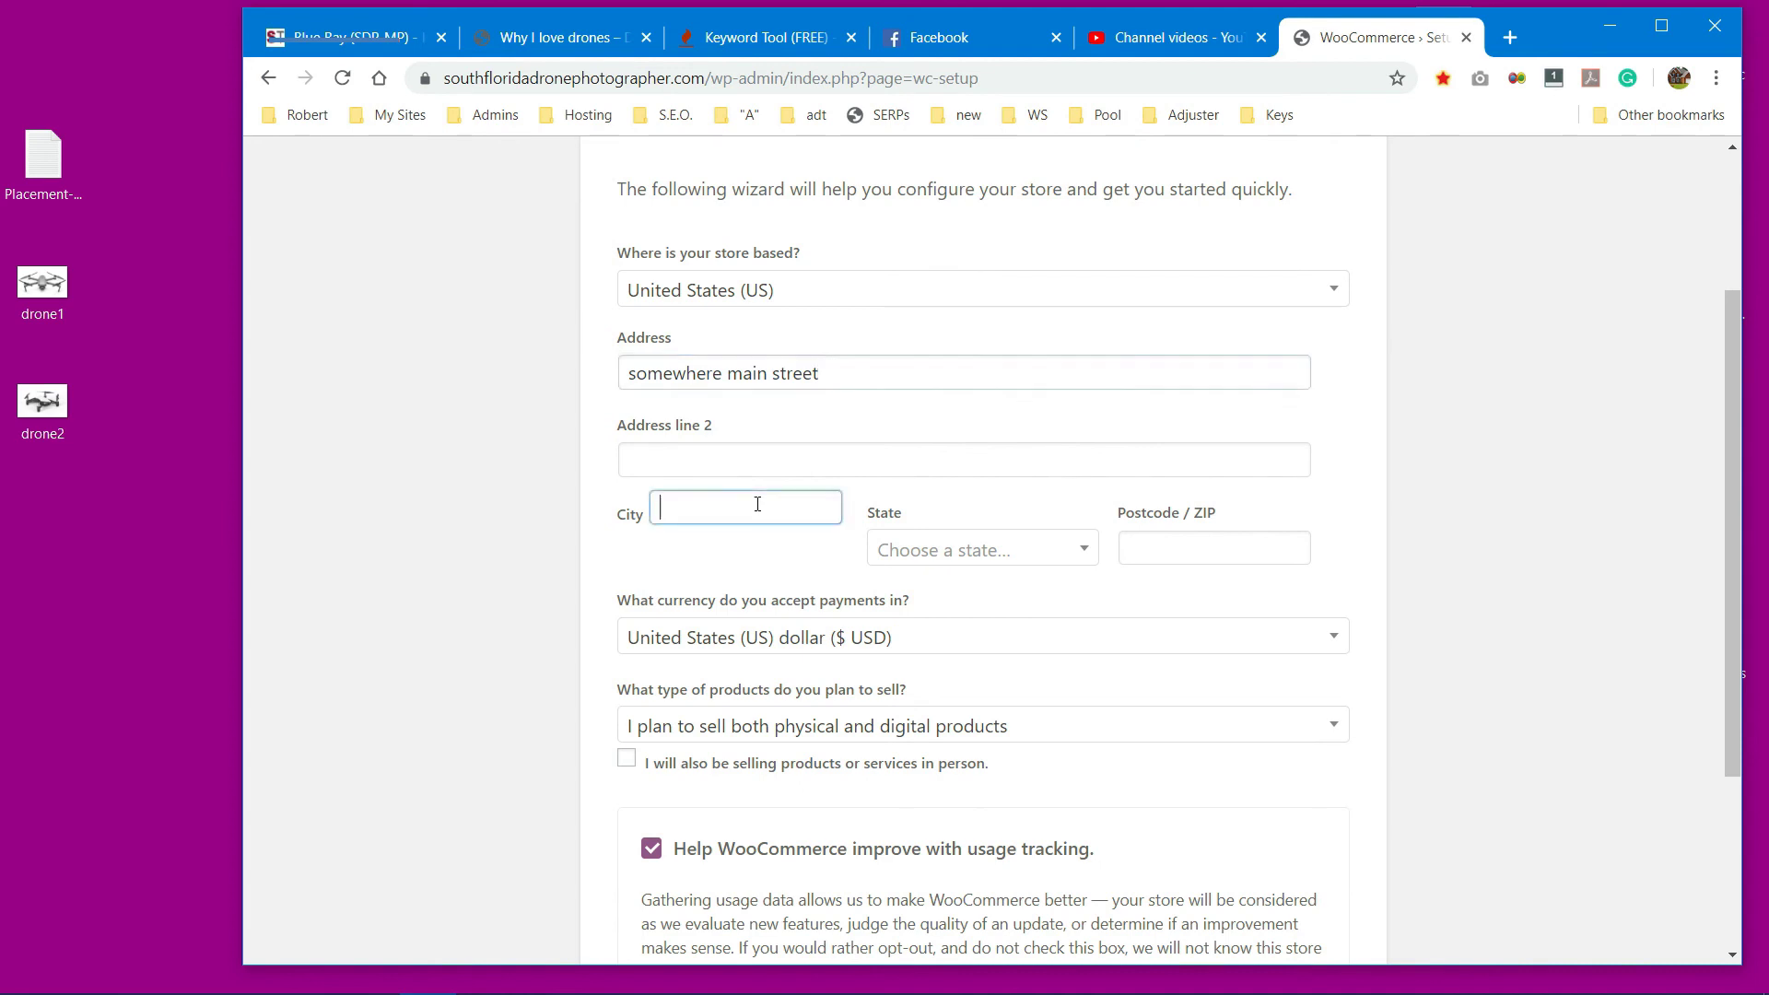
{"action": "type", "text": "Dallas"}
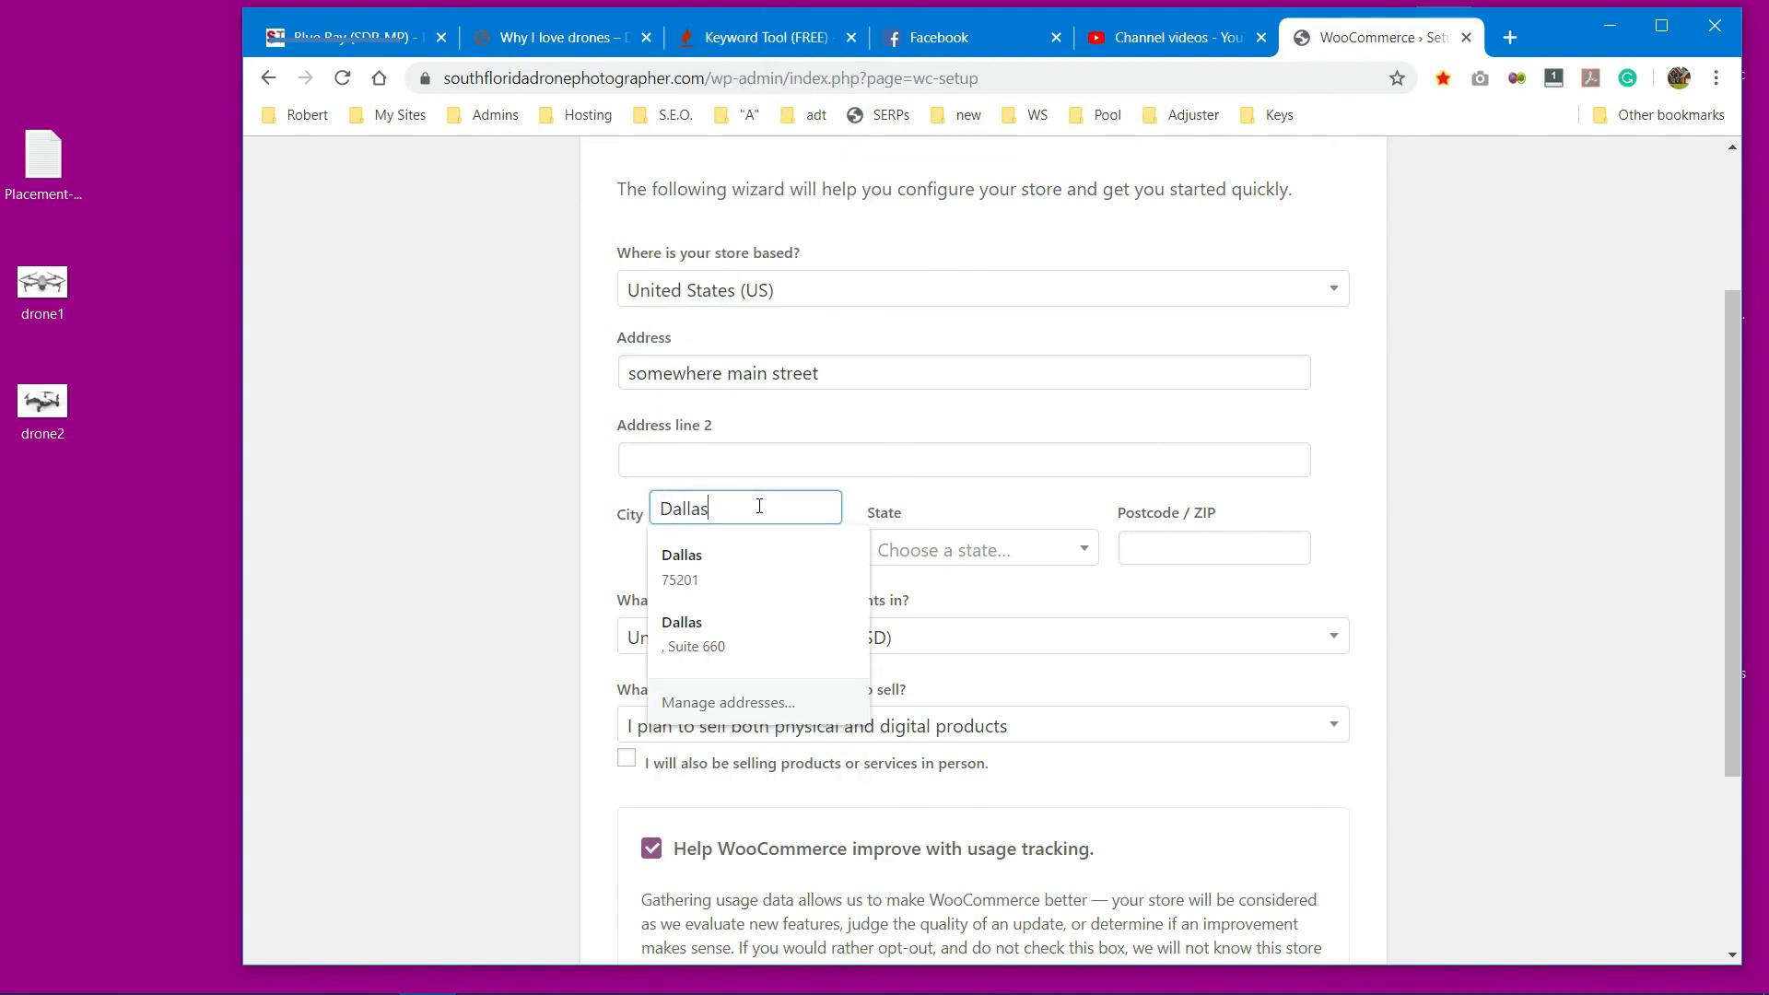
Step: Set the store's state to Texas and enter its ZIP code
{"action": "key", "text": "Tab"}
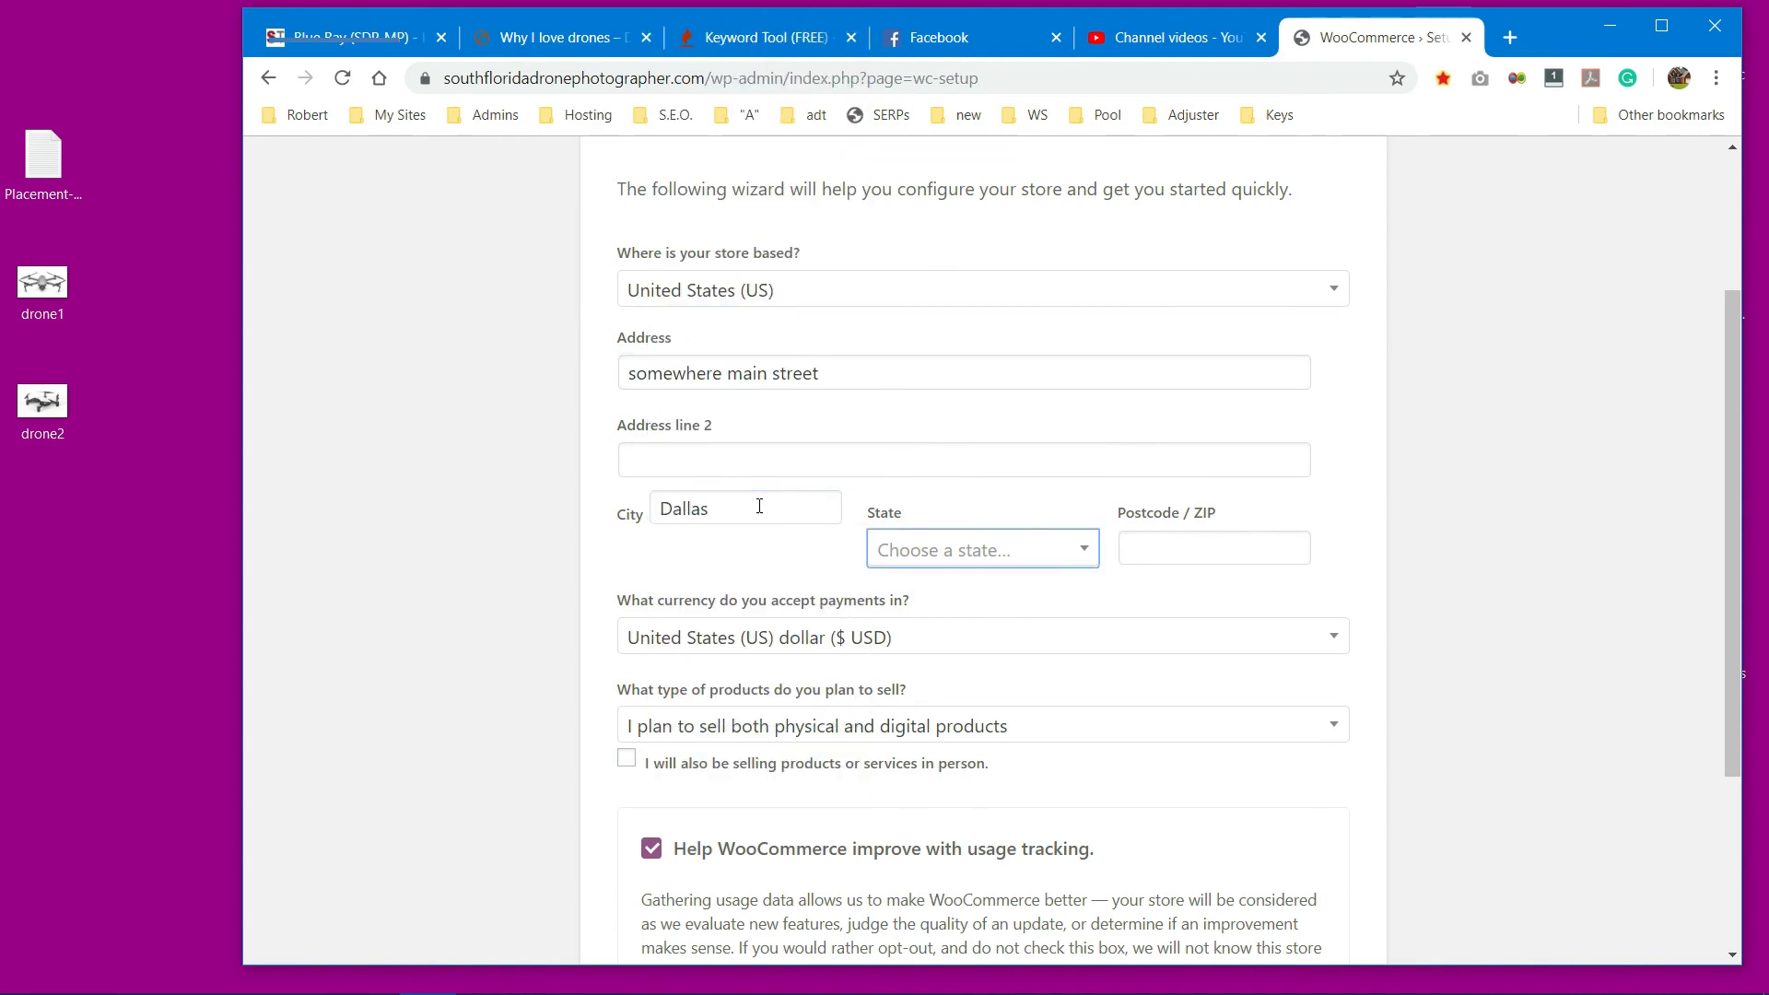
{"action": "type", "text": "tt"}
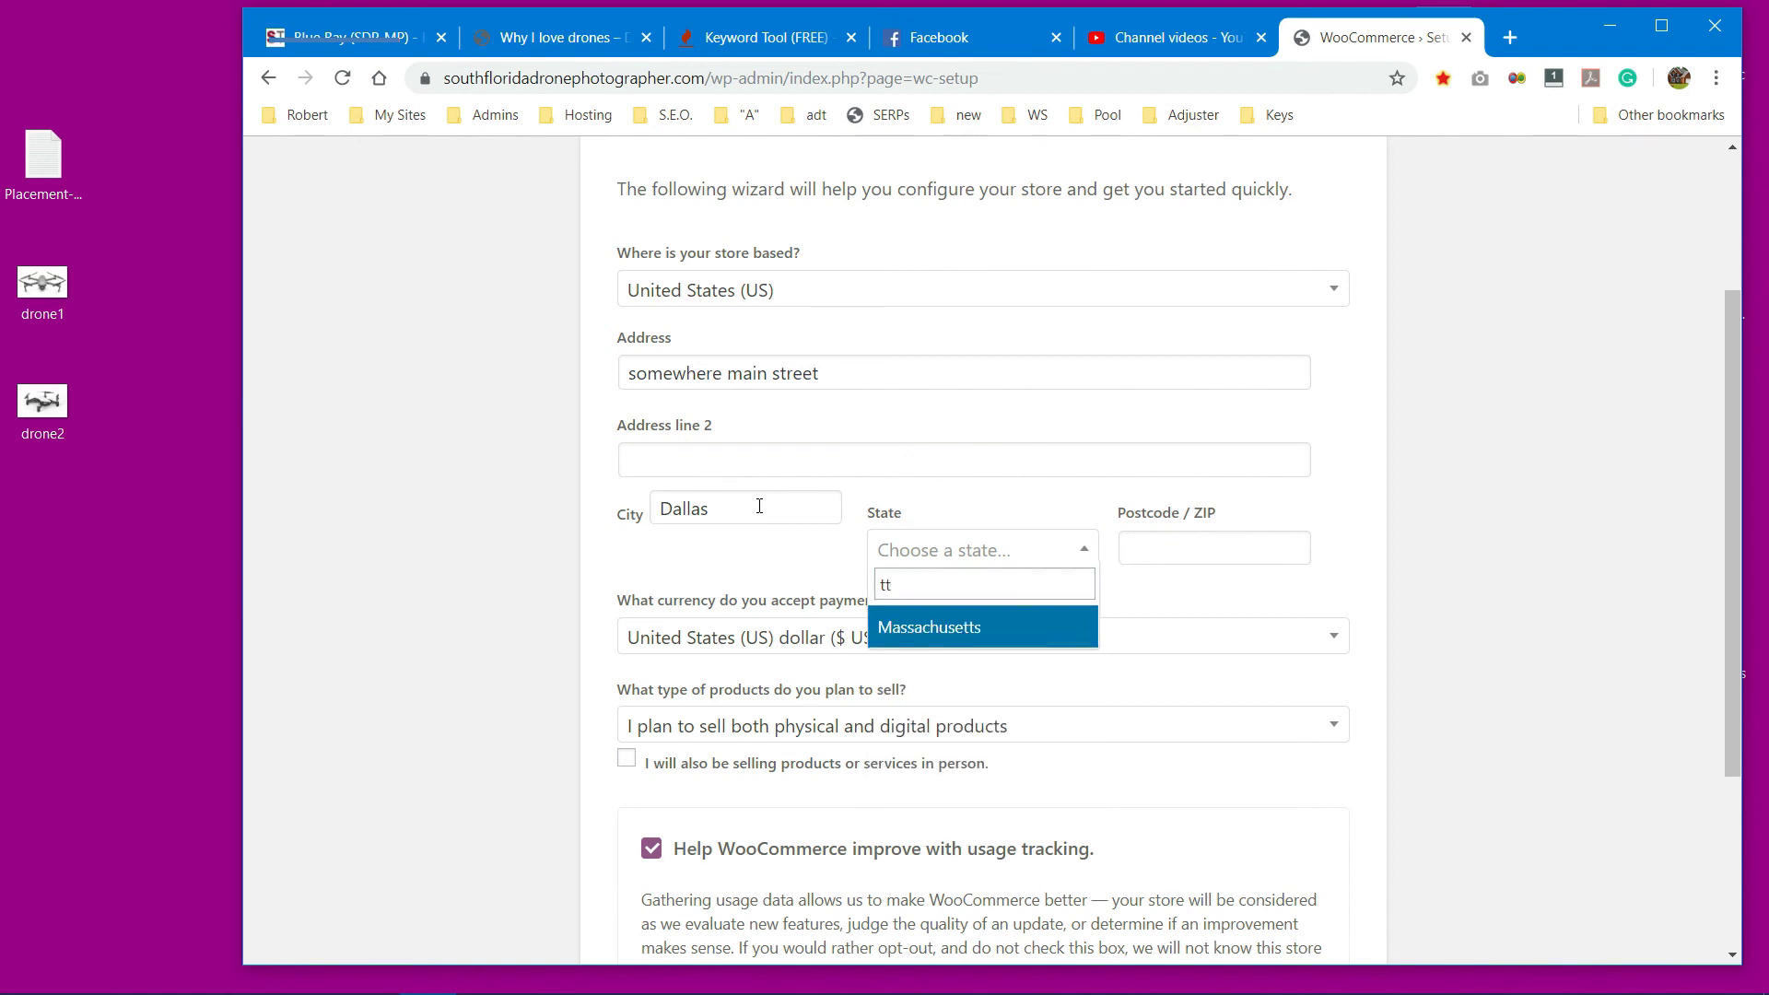
{"action": "key", "text": "BackSpace"}
{"action": "type", "text": "ex"}
{"action": "left_click", "coordinate": [898, 628]}
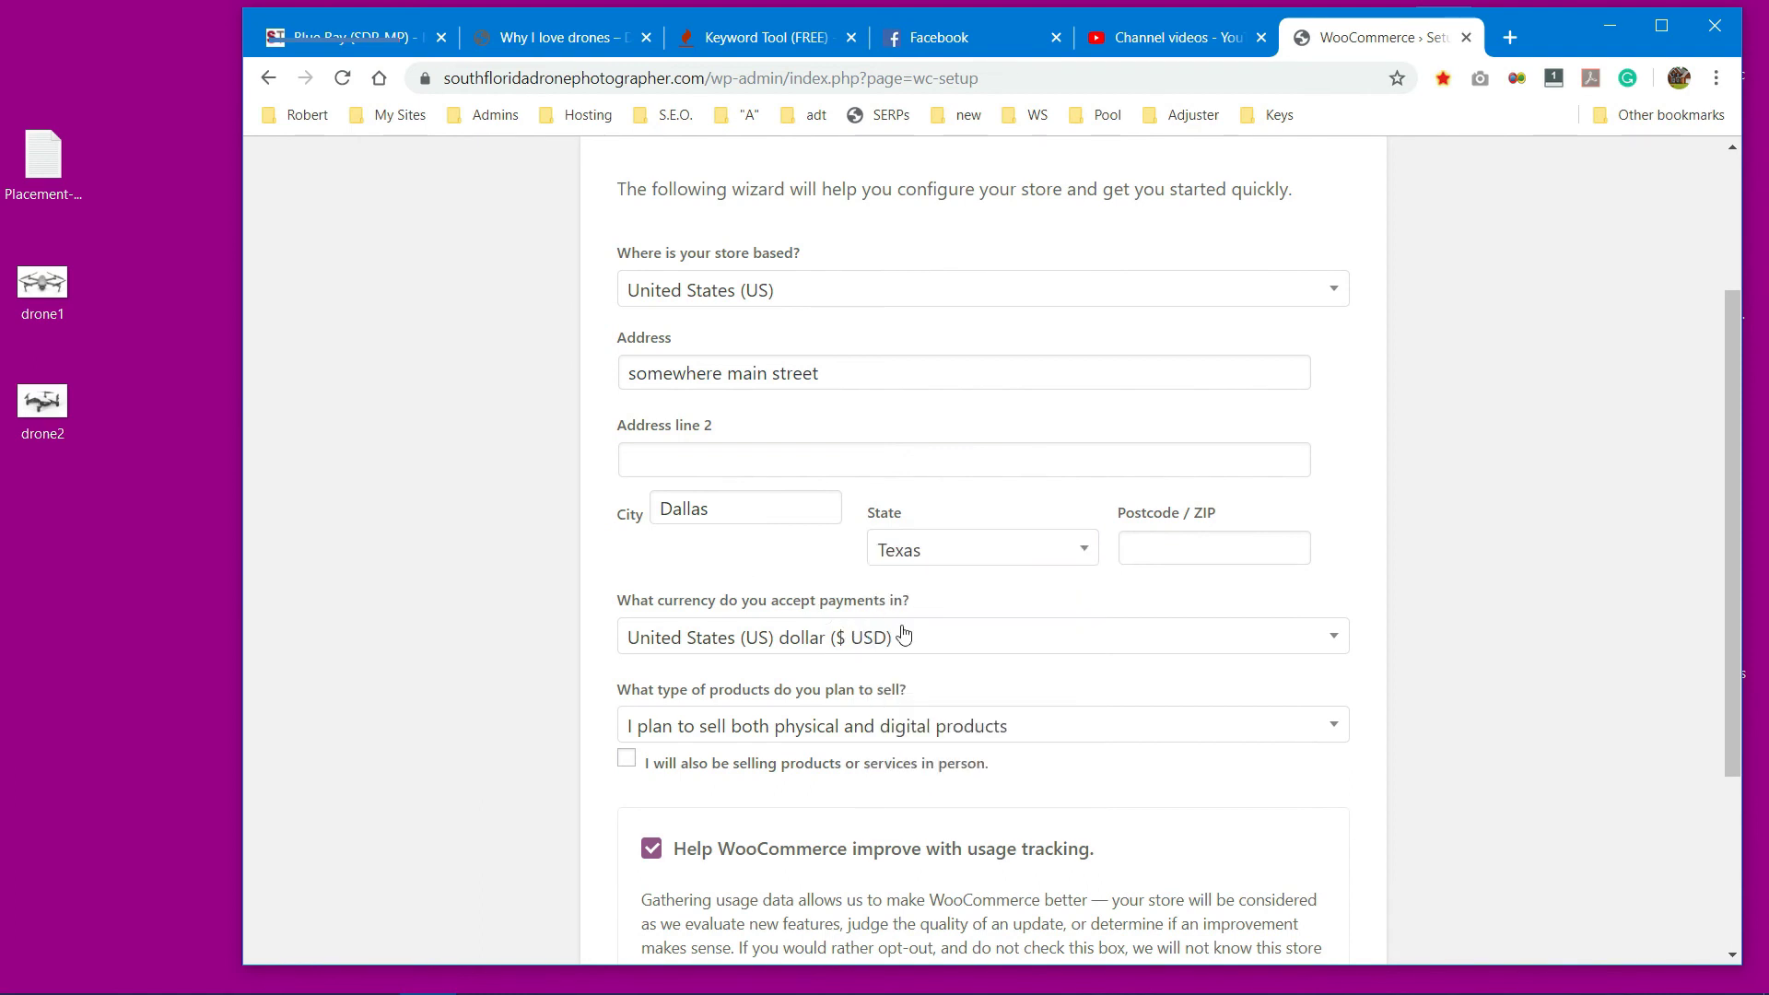
{"action": "left_click", "coordinate": [1196, 554]}
{"action": "type", "text": "7"}
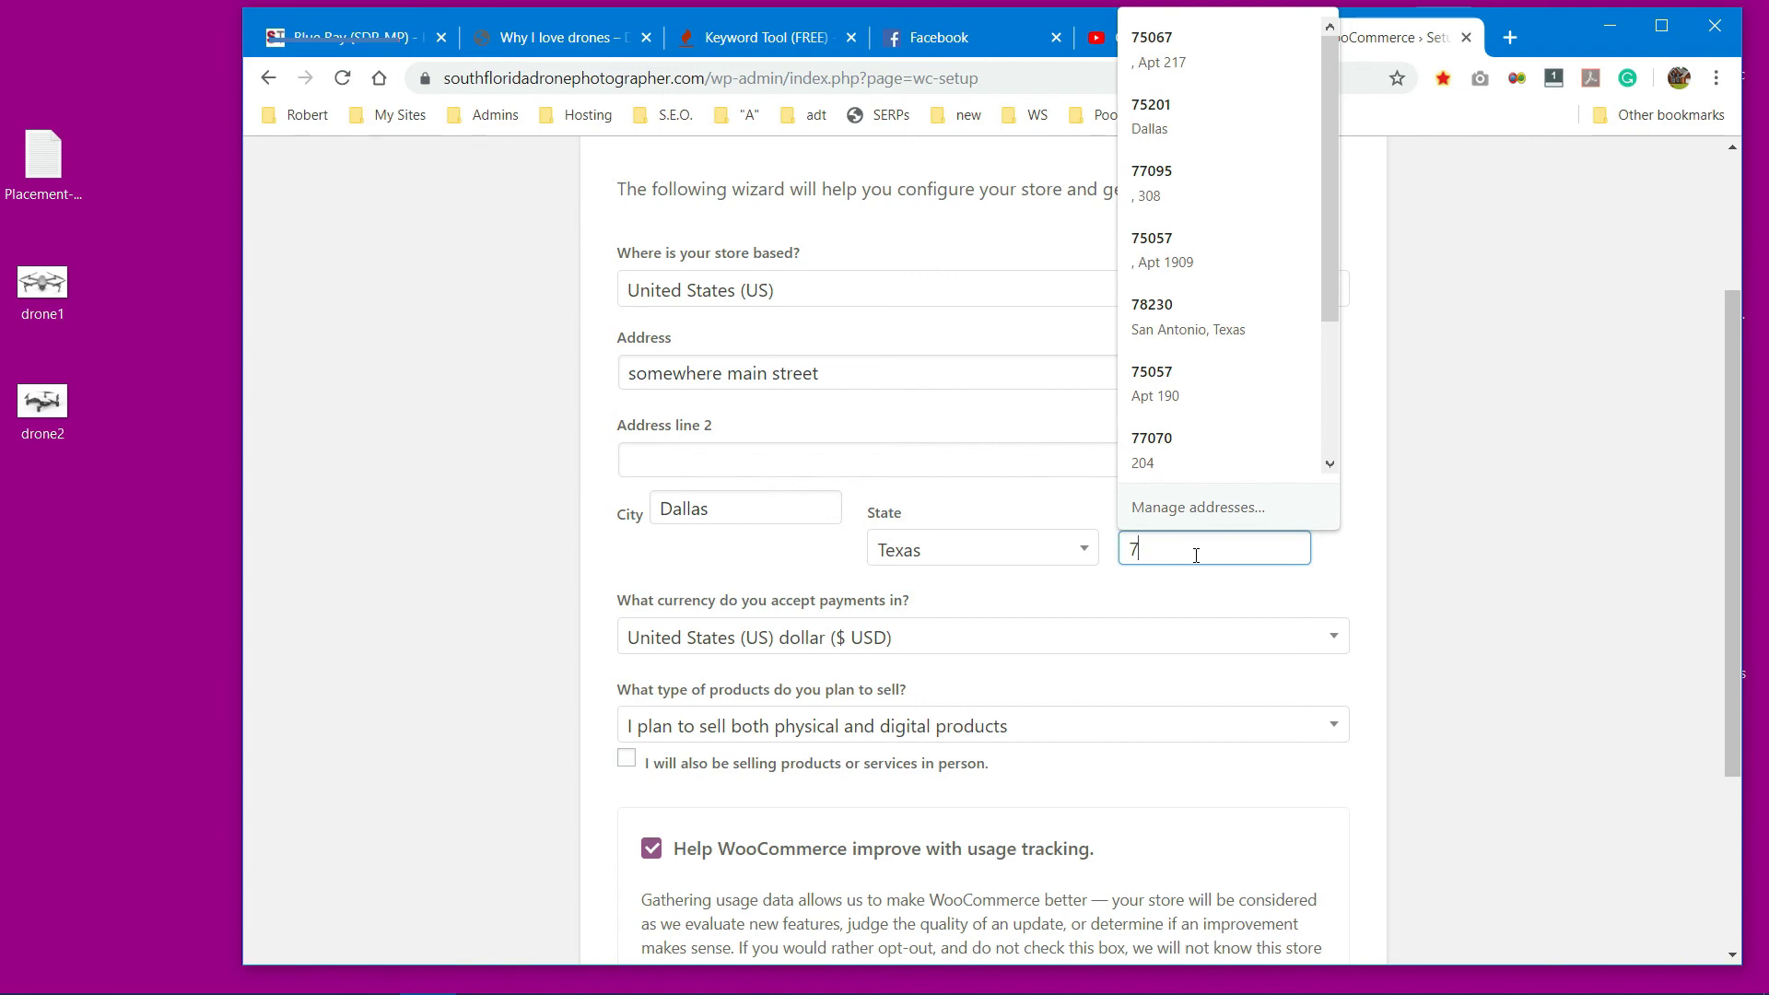
{"action": "type", "text": "9"}
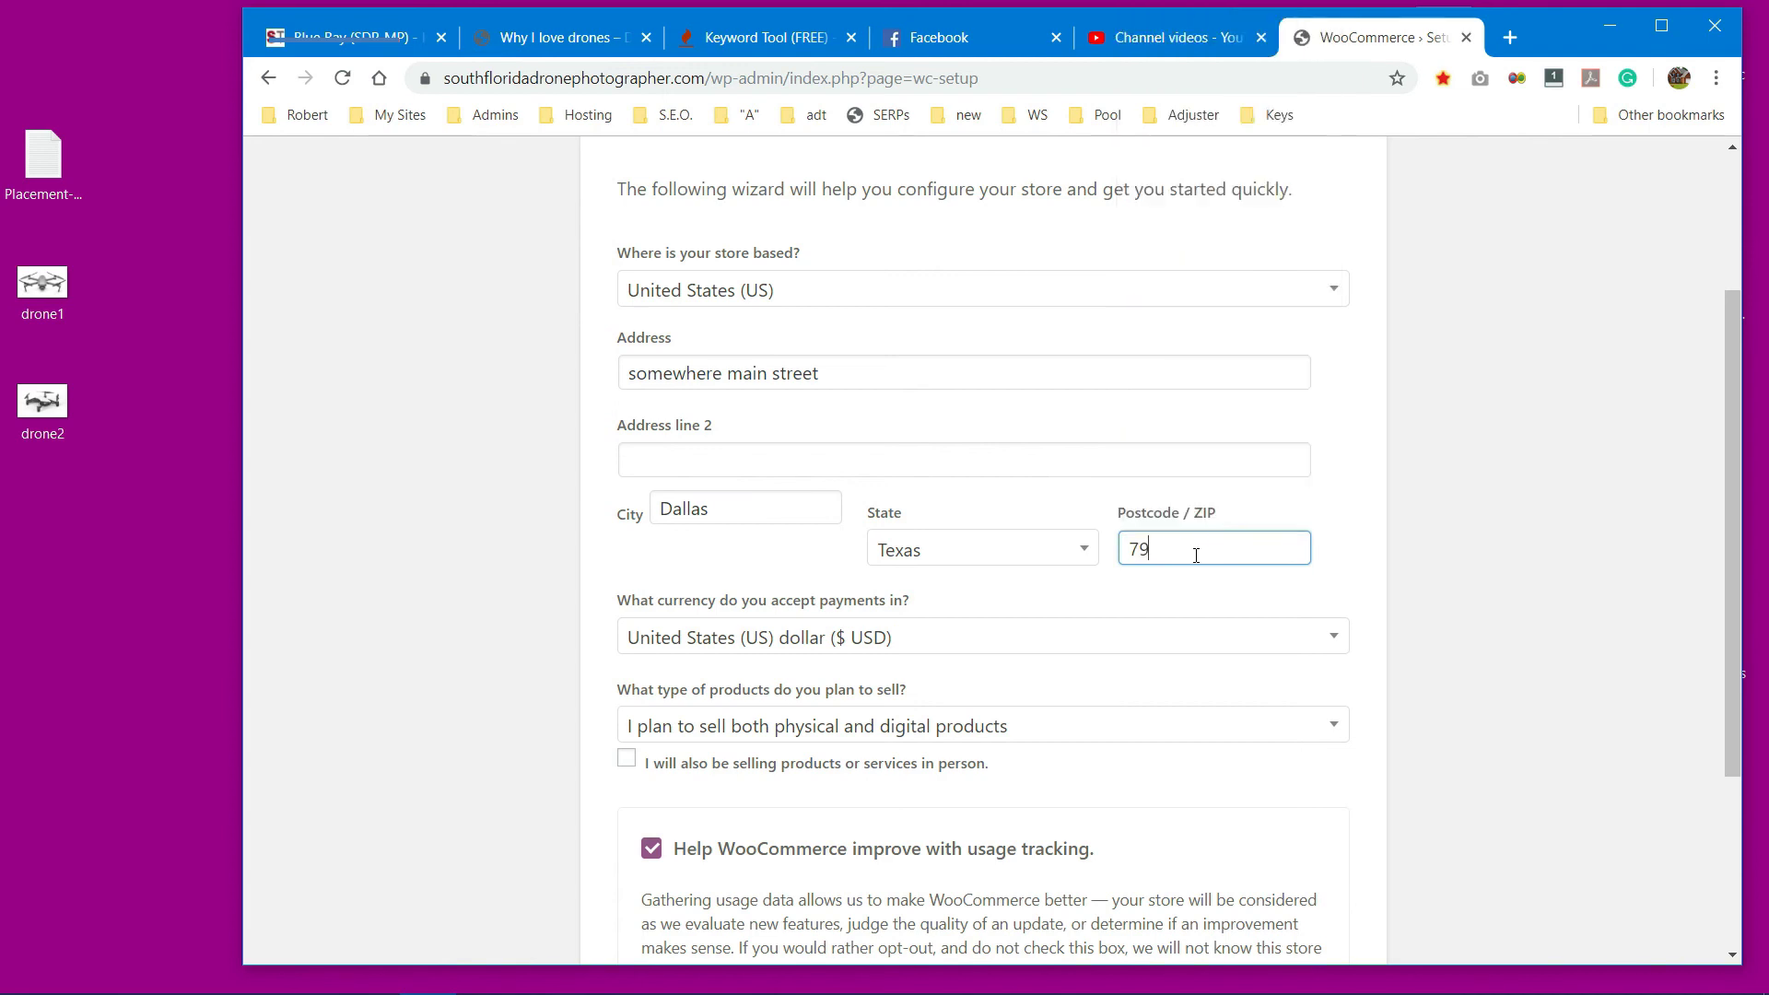
{"action": "type", "text": "320"}
Step: Set the product type to "I plan to sell physical products", opt out of usage tracking, and submit the store setup
{"action": "scroll", "coordinate": [1502, 593], "scroll_direction": "down", "scroll_amount": 3}
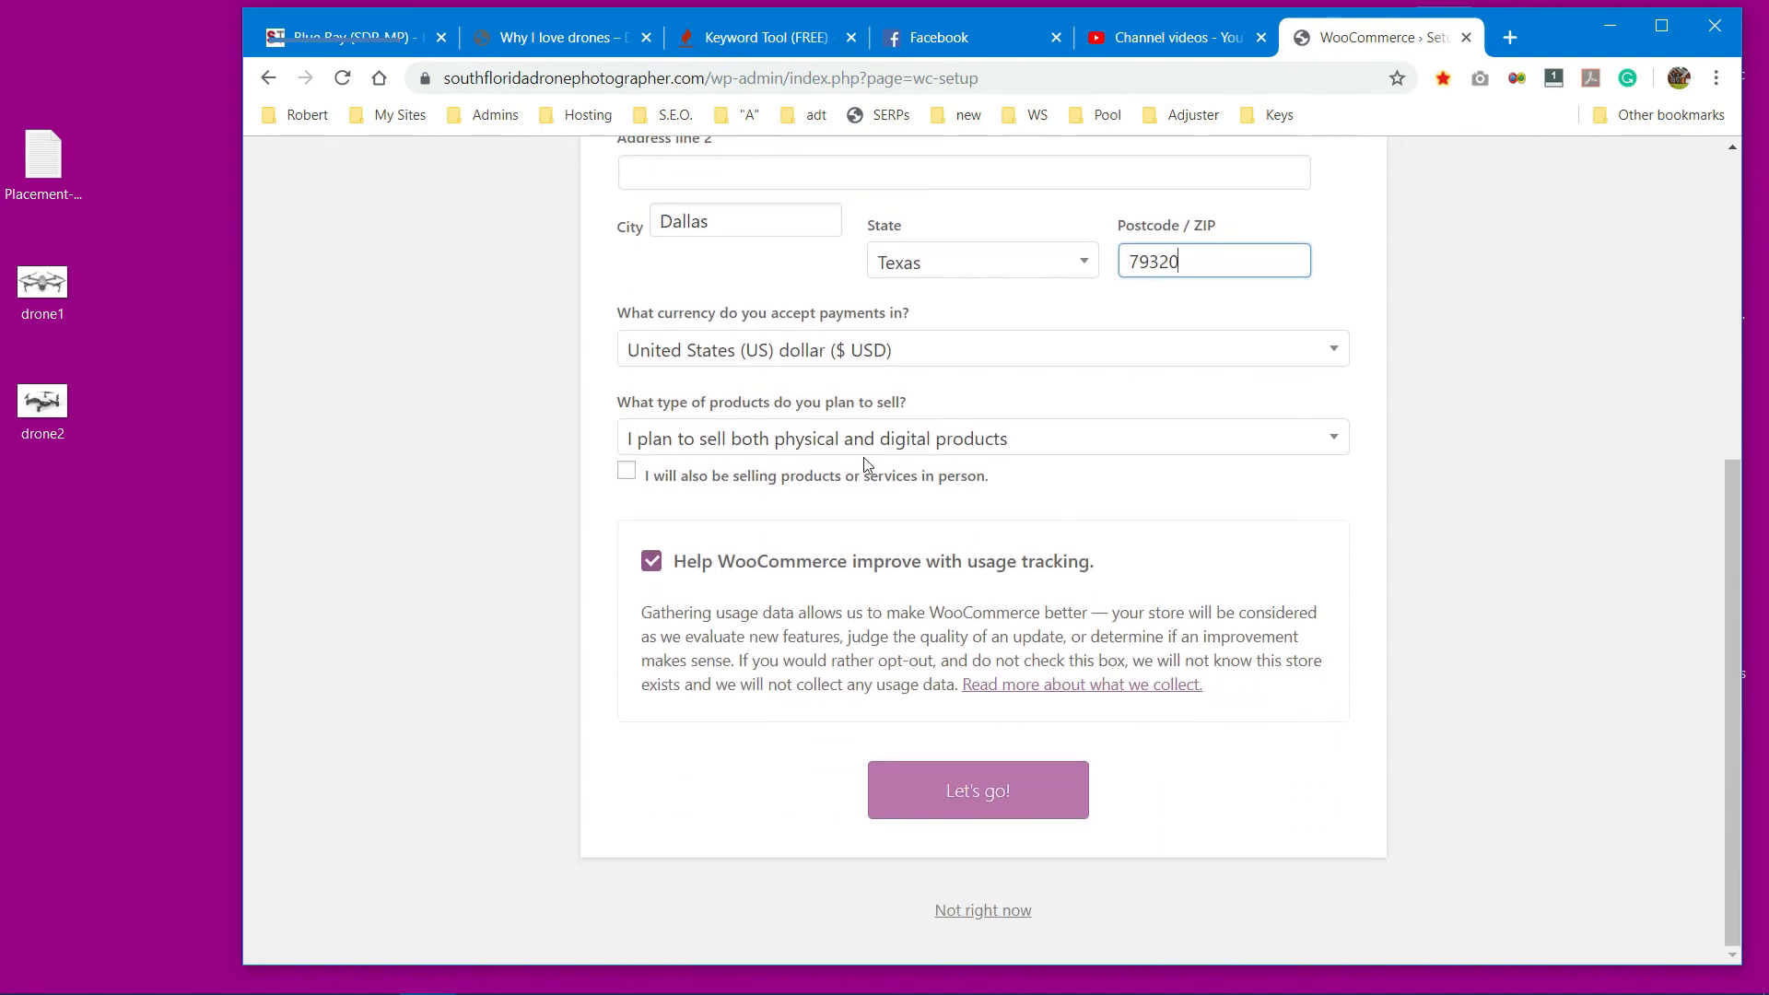
{"action": "left_click", "coordinate": [835, 448]}
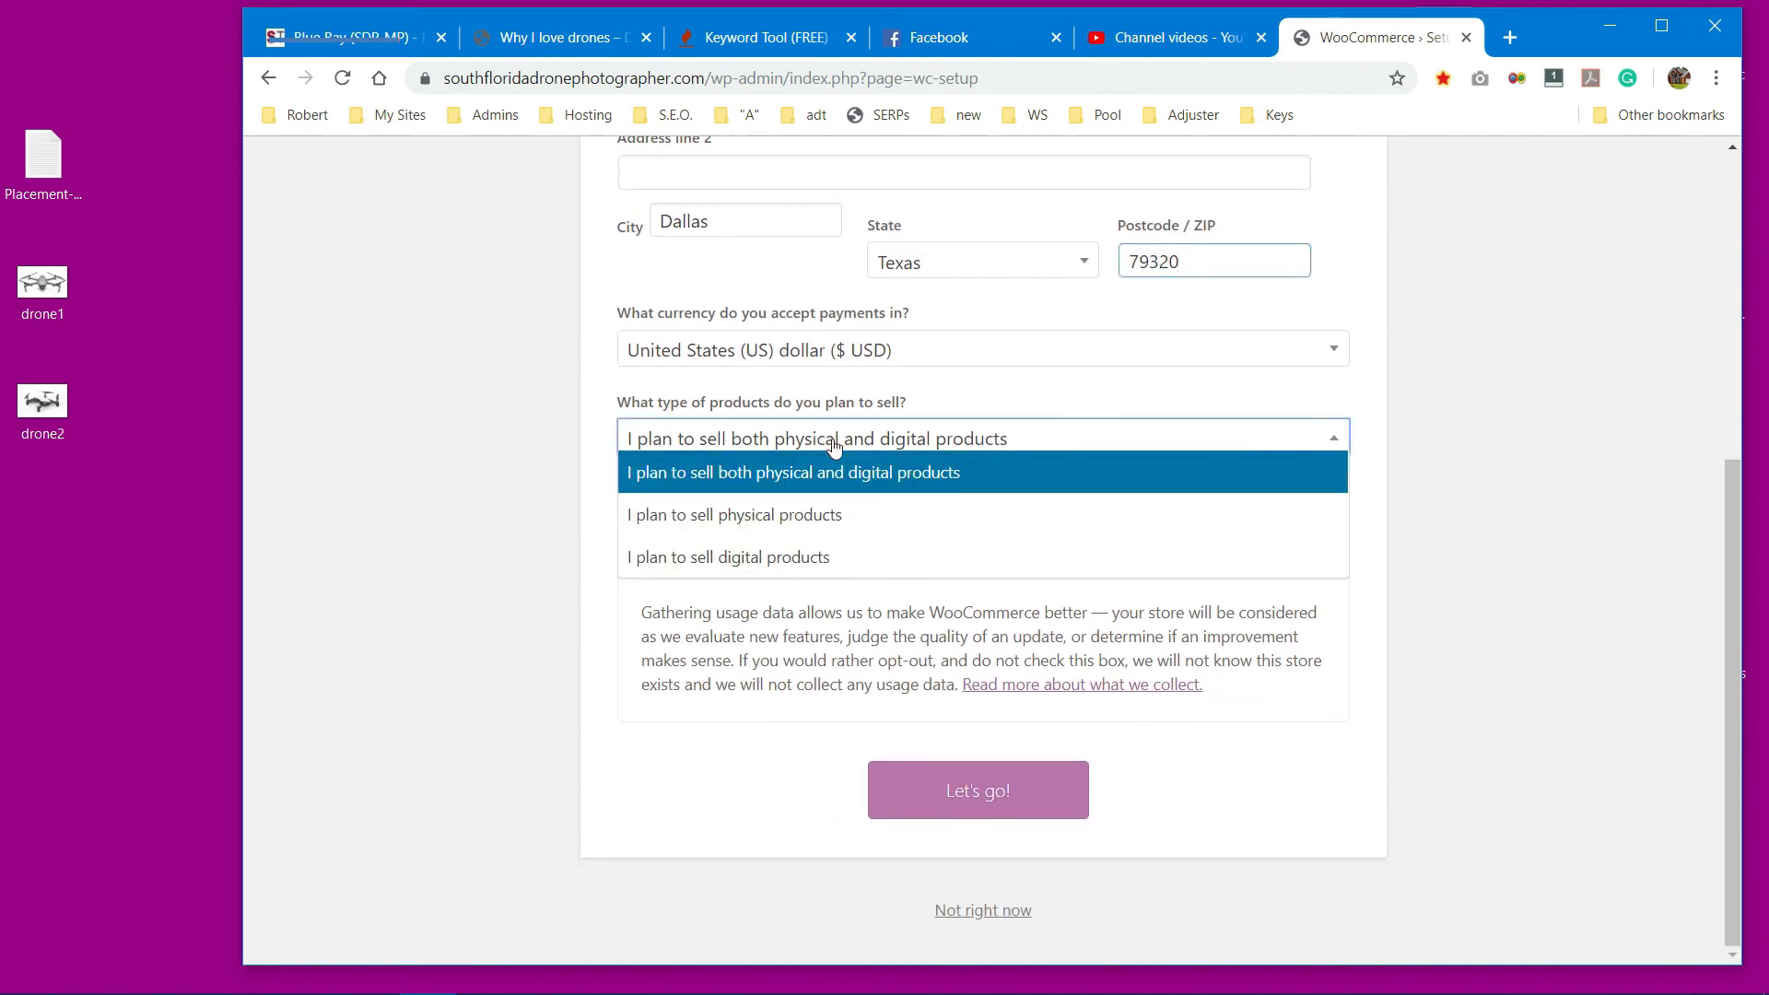
{"action": "left_click", "coordinate": [840, 527]}
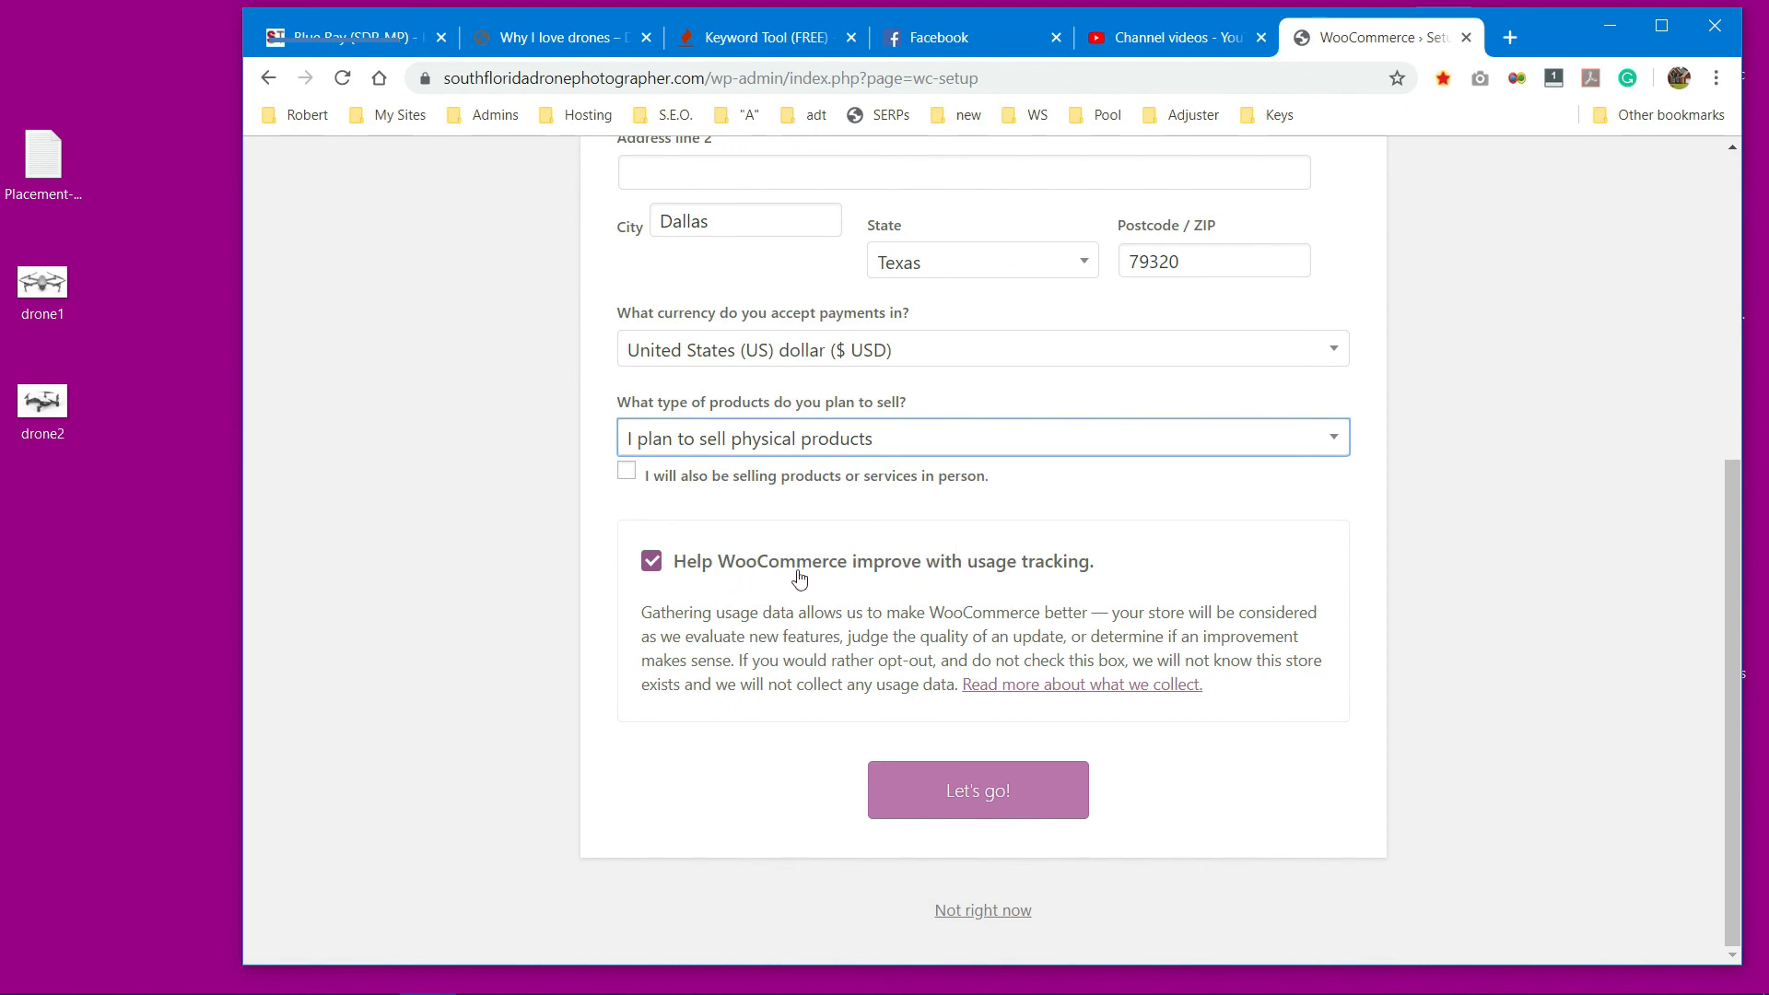
{"action": "left_click", "coordinate": [652, 564]}
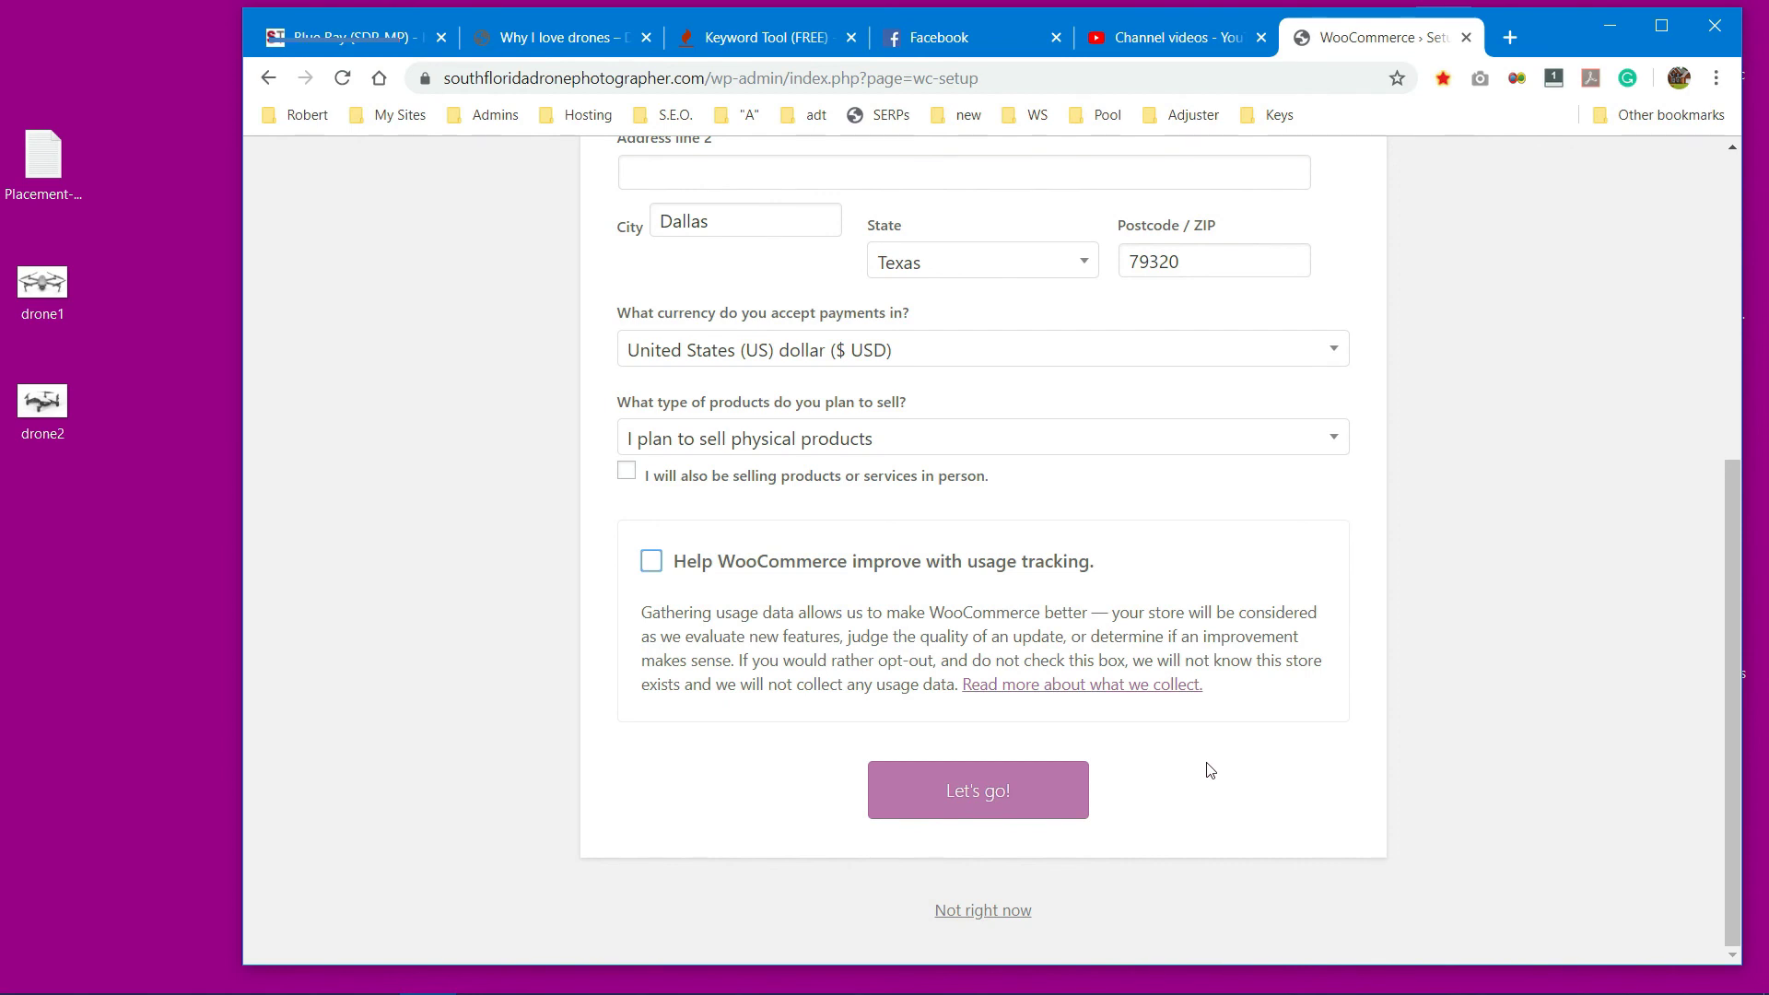
{"action": "left_click", "coordinate": [1023, 779]}
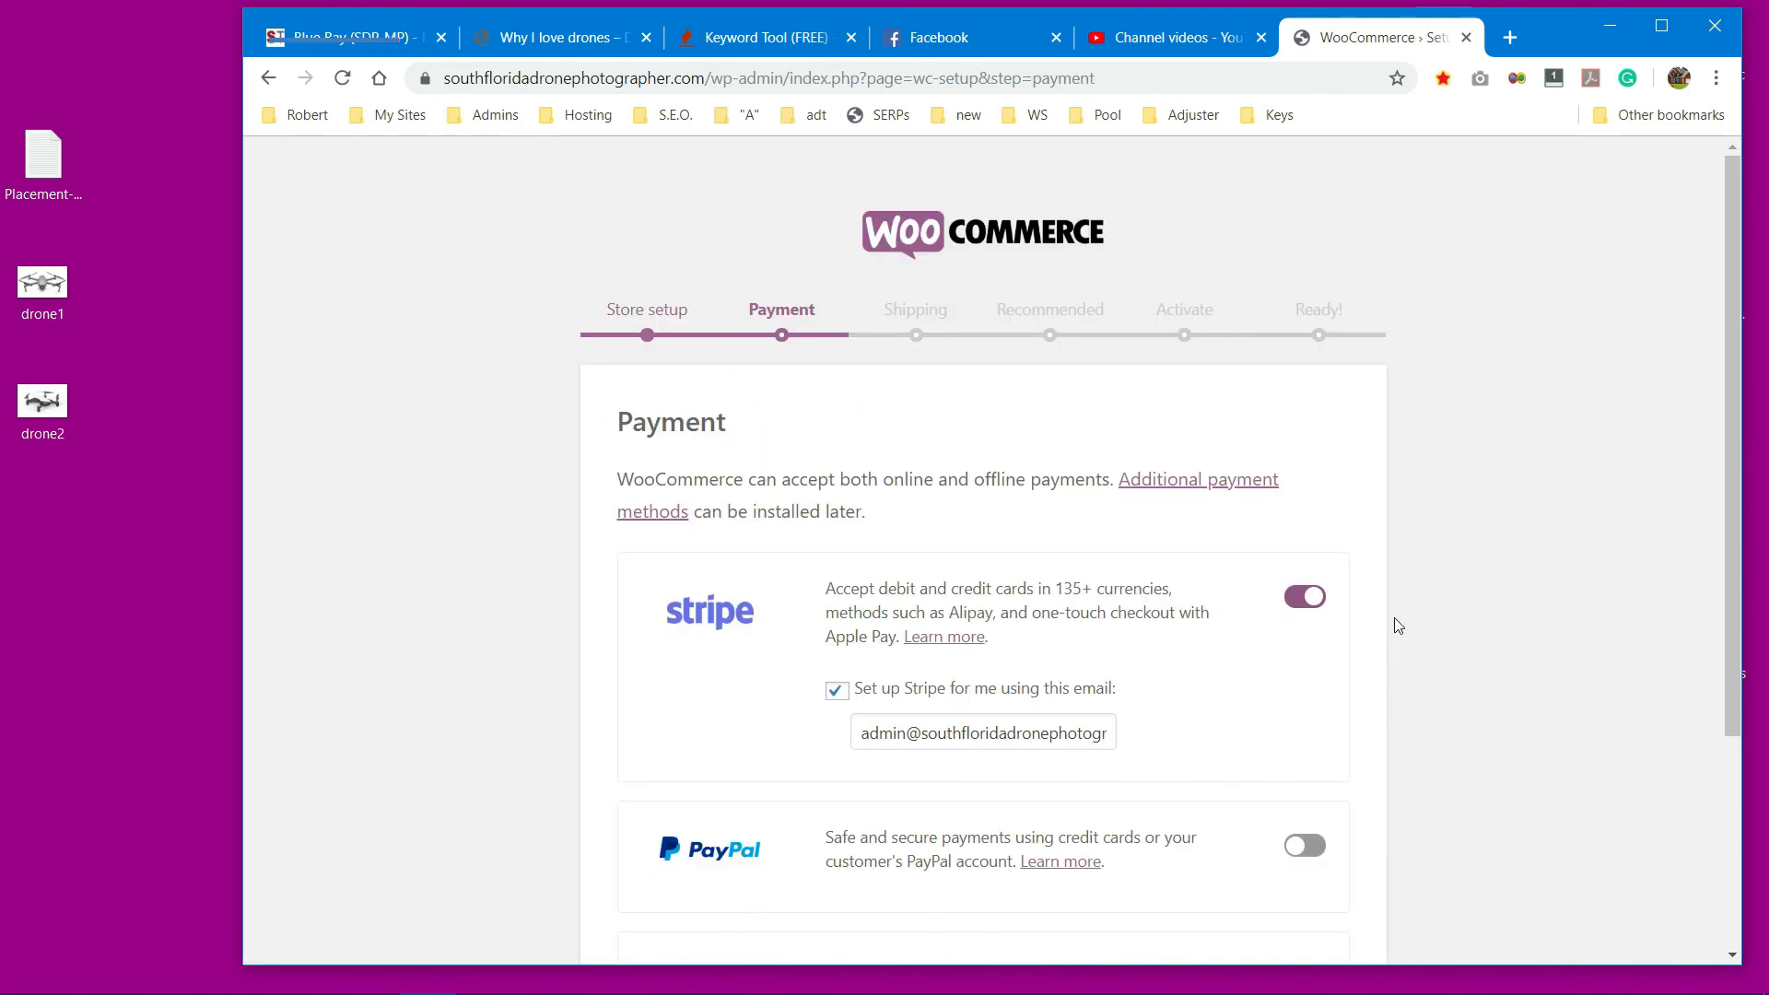
Step: Enable PayPal as a payment method in addition to Stripe
{"action": "scroll", "coordinate": [1395, 617], "scroll_direction": "down", "scroll_amount": 3}
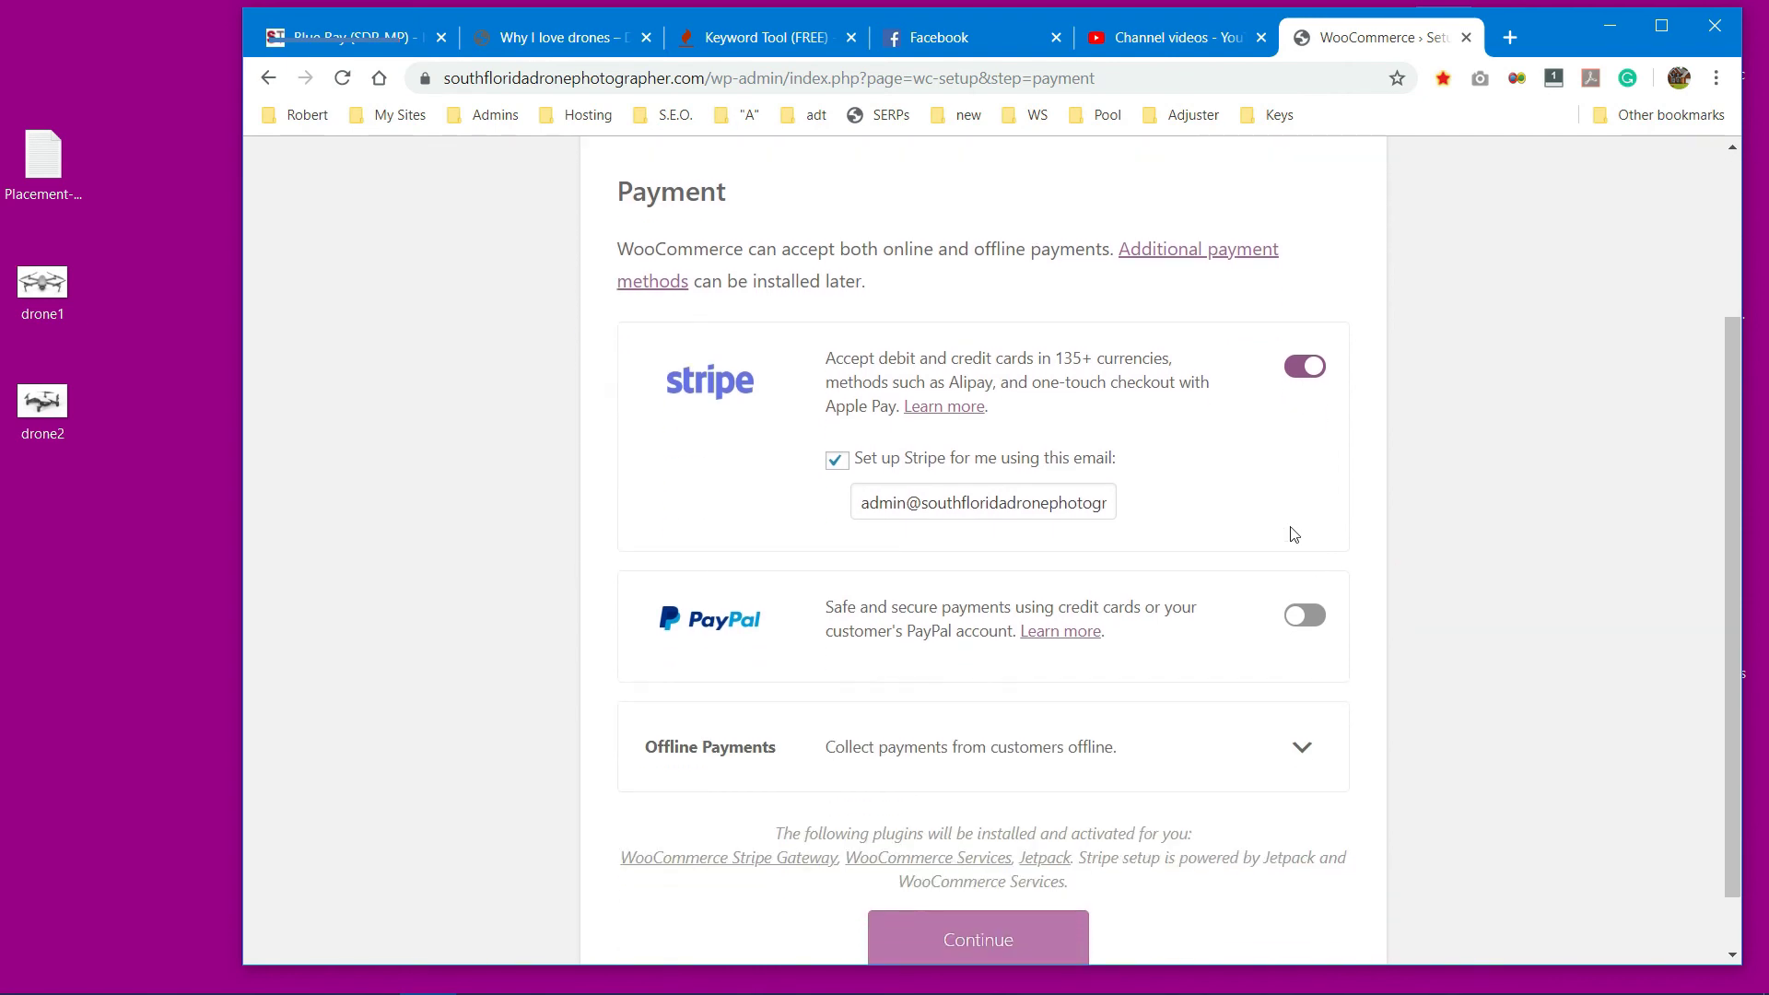
{"action": "scroll", "coordinate": [988, 460], "scroll_direction": "down", "scroll_amount": 1}
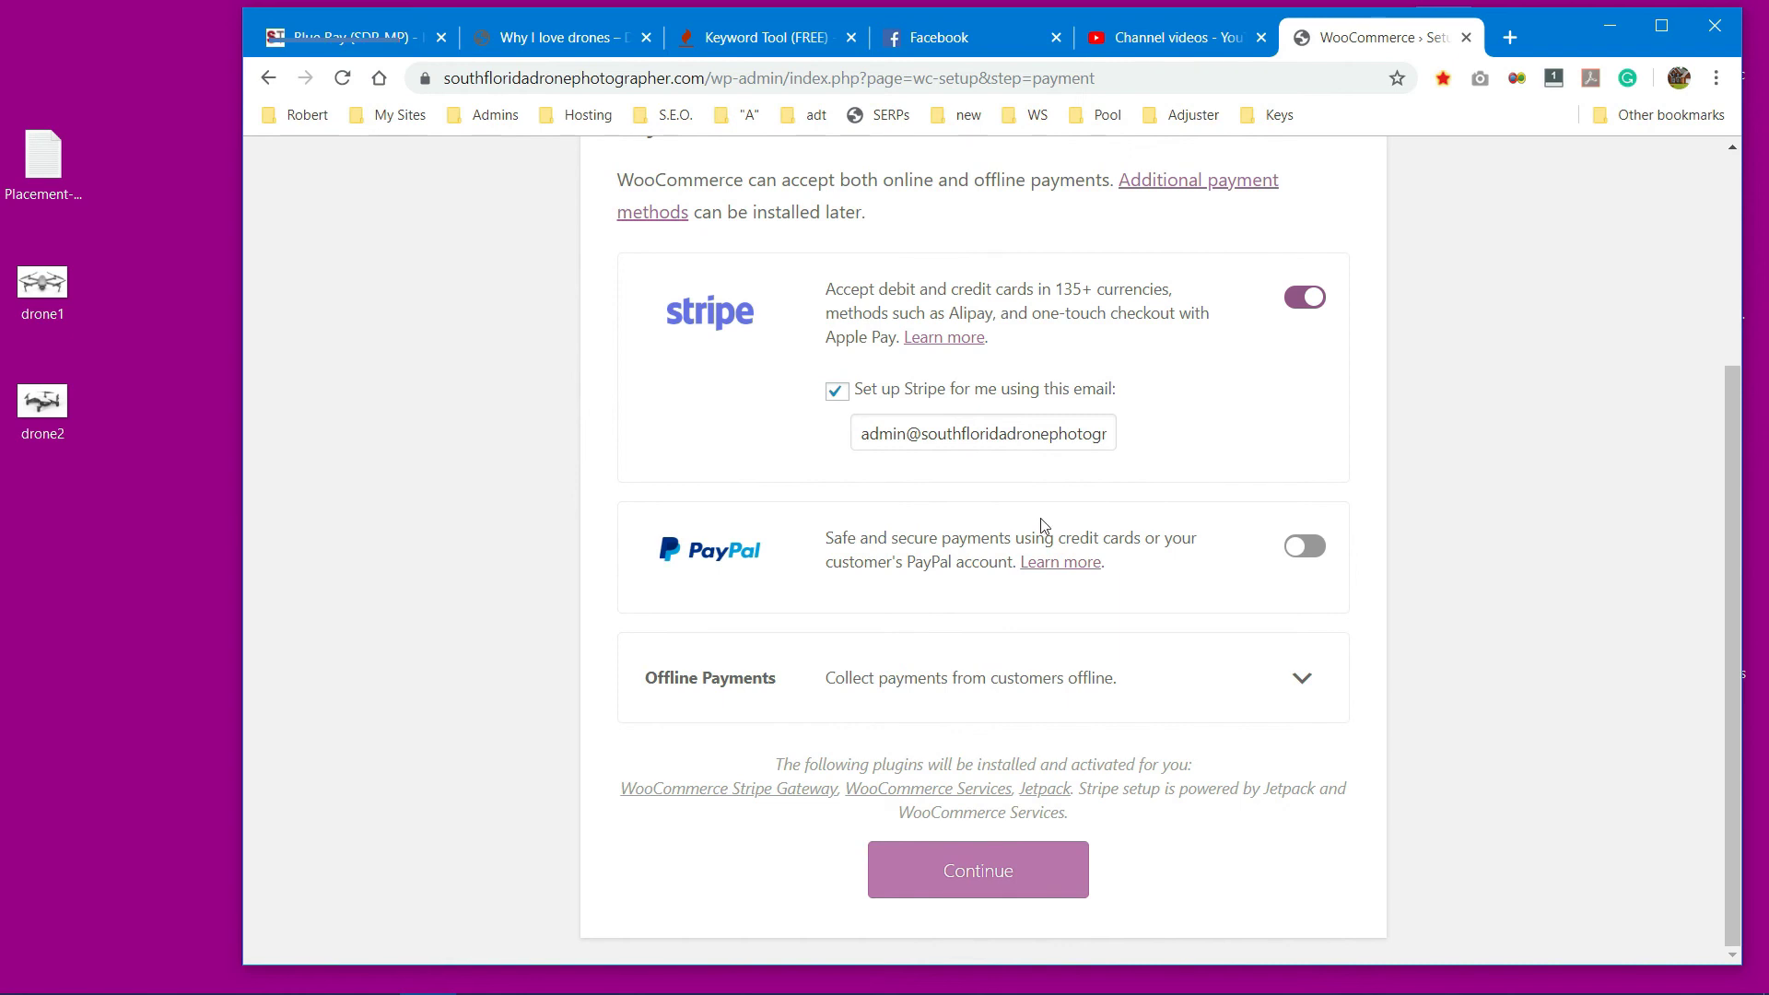
{"action": "left_click", "coordinate": [1293, 556]}
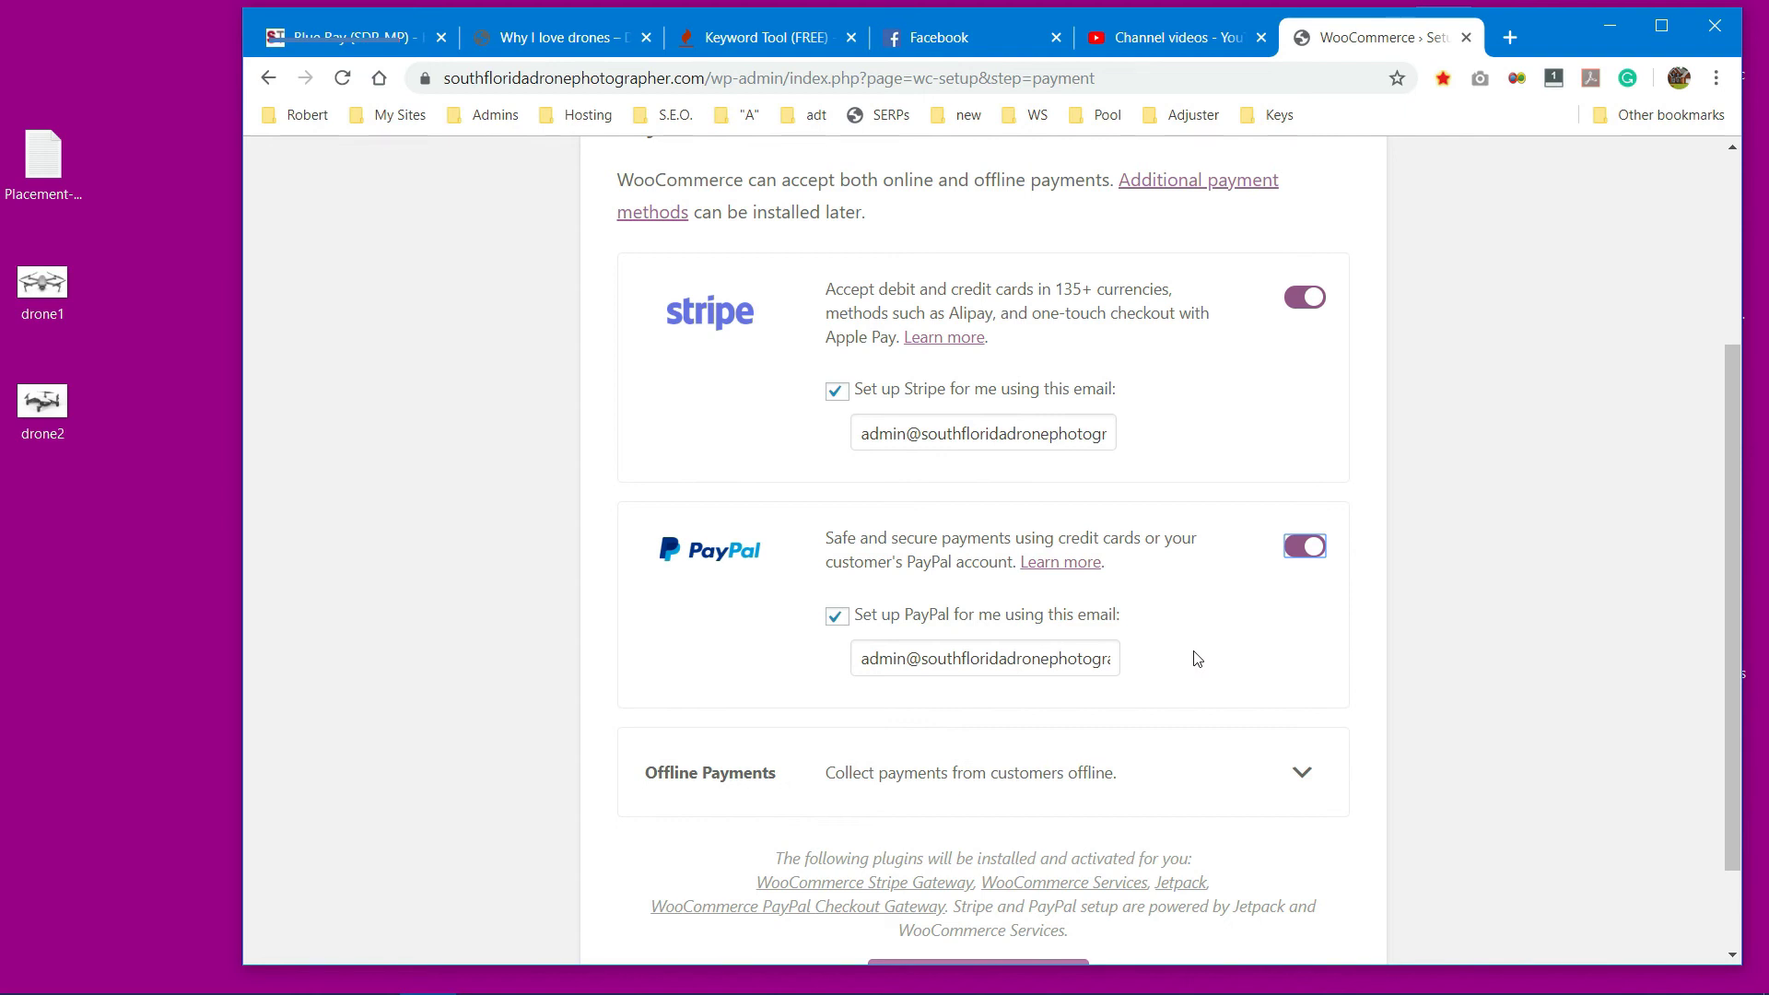
Step: Review the offline payment methods without enabling any, and continue to the shipping setup
{"action": "scroll", "coordinate": [1197, 659], "scroll_direction": "down", "scroll_amount": 1}
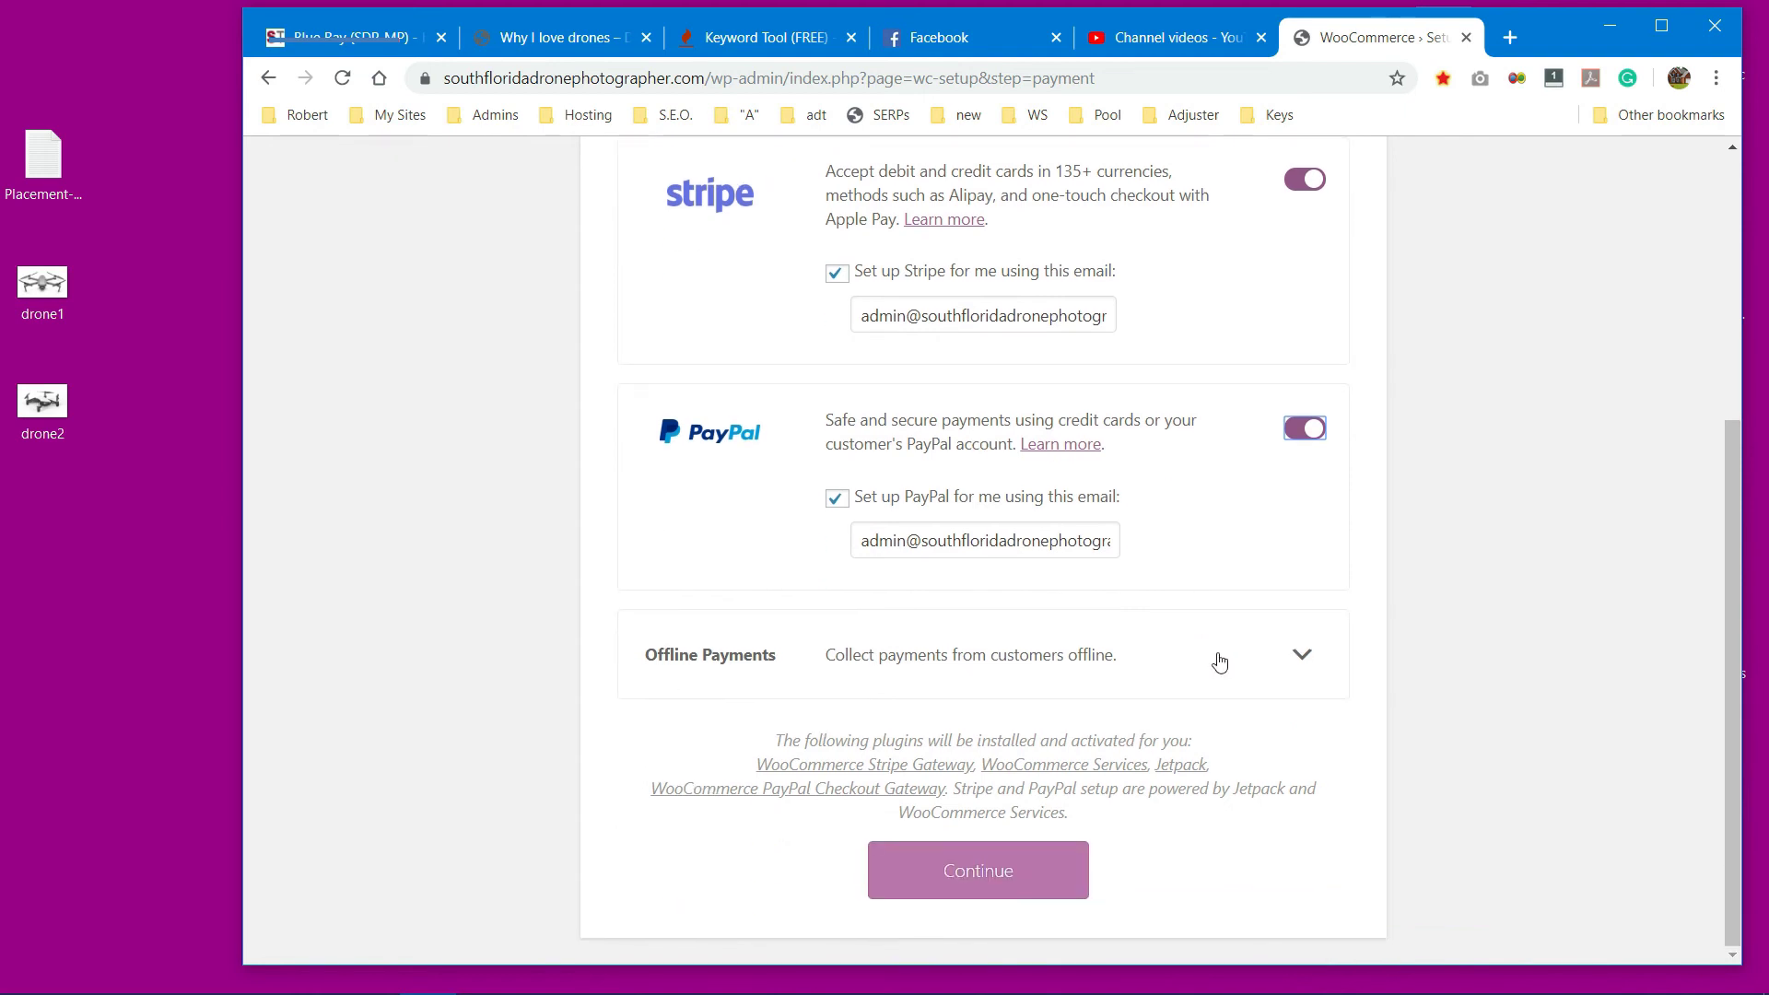
{"action": "left_click", "coordinate": [1300, 656]}
{"action": "scroll", "coordinate": [1472, 643], "scroll_direction": "down", "scroll_amount": 2}
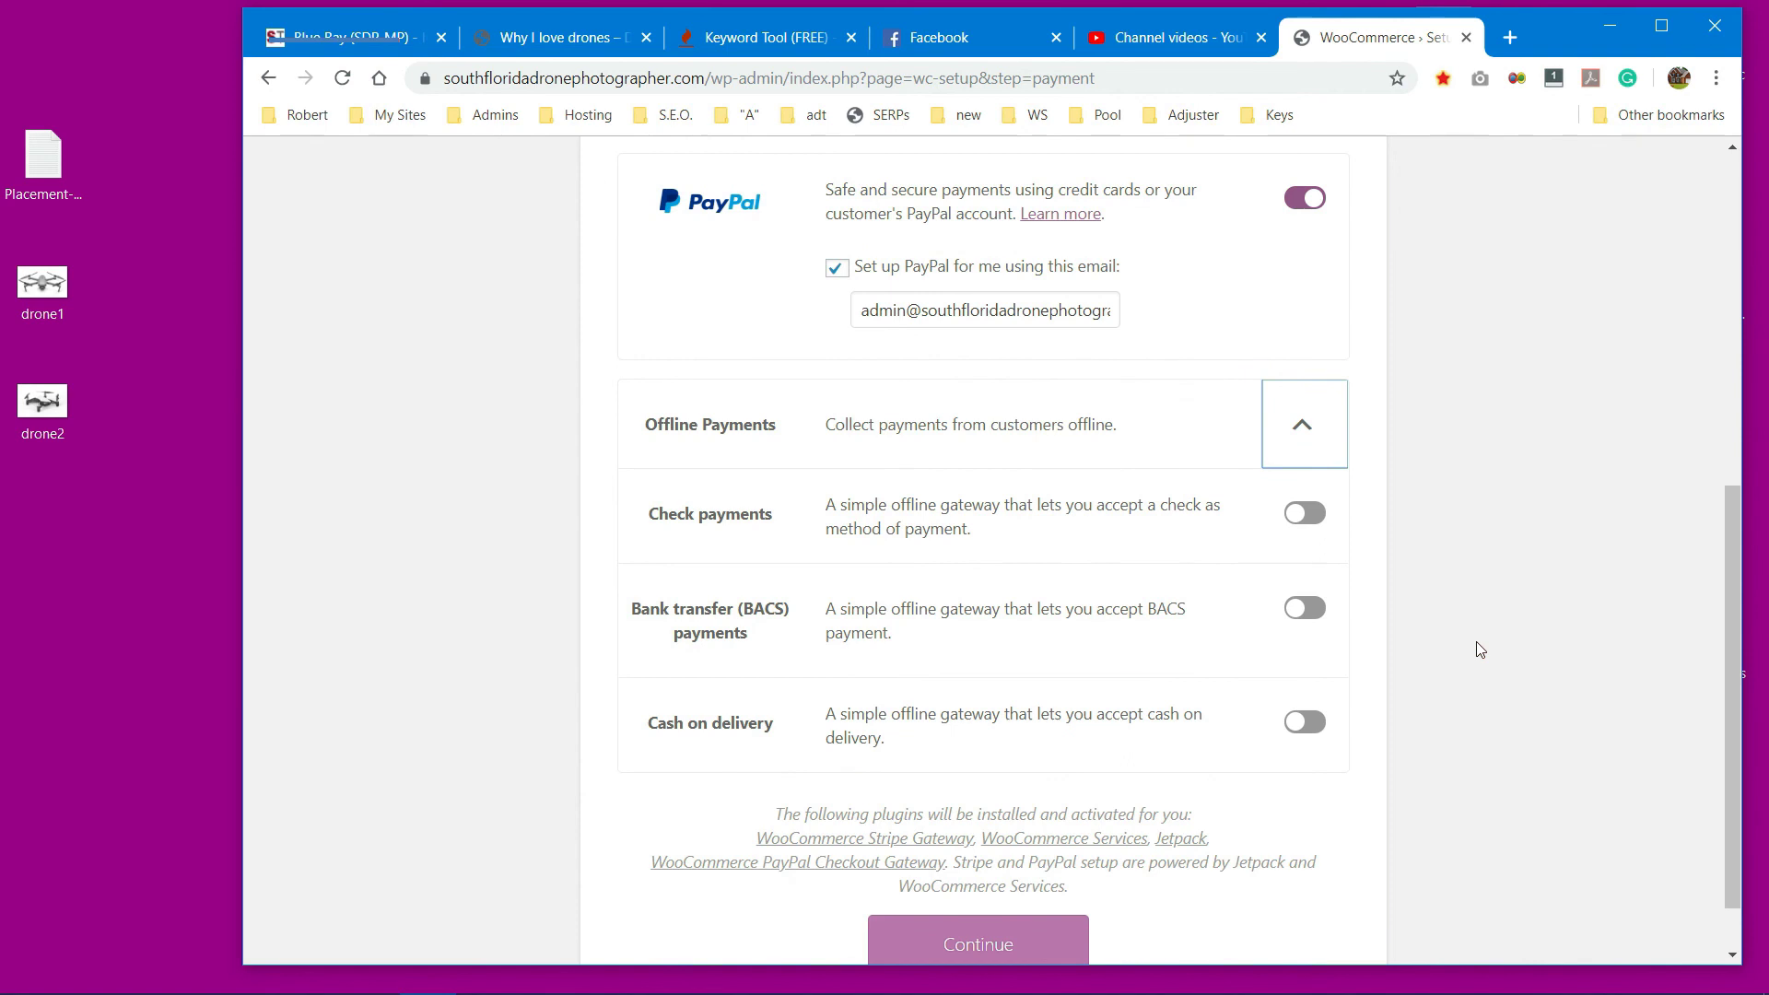
{"action": "scroll", "coordinate": [1475, 643], "scroll_direction": "down", "scroll_amount": 1}
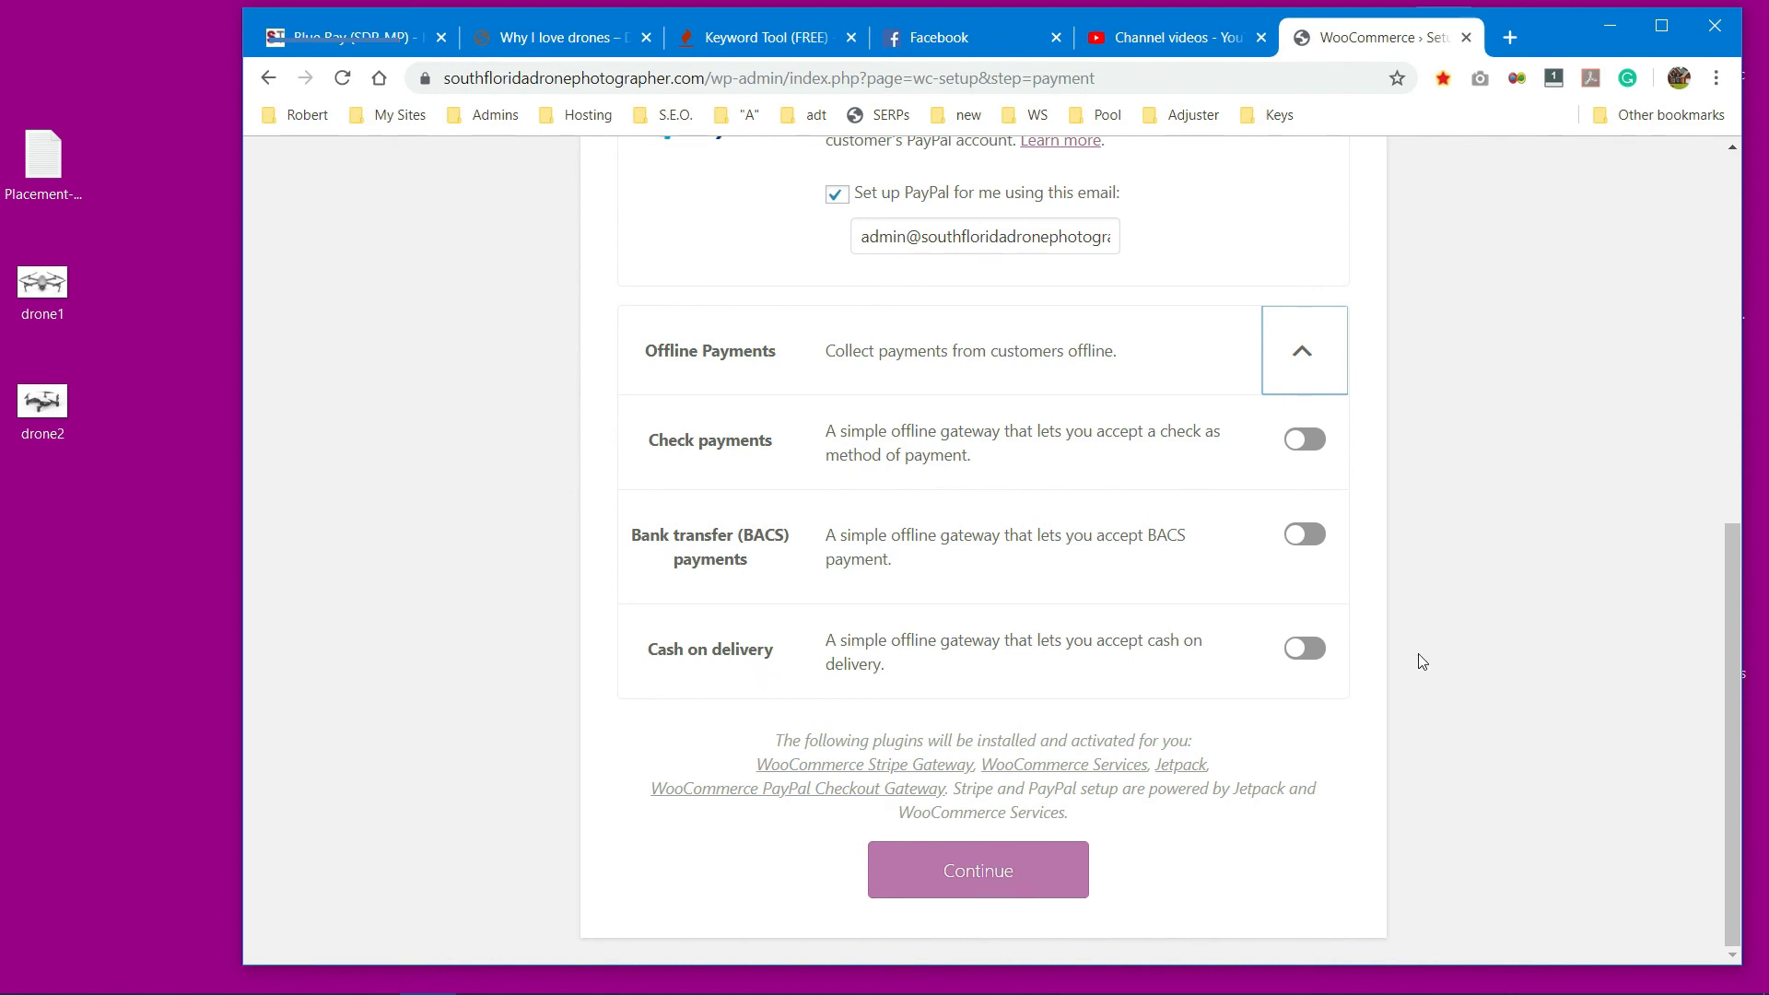
{"action": "scroll", "coordinate": [1372, 635], "scroll_direction": "up", "scroll_amount": 3}
{"action": "left_click", "coordinate": [1308, 586]}
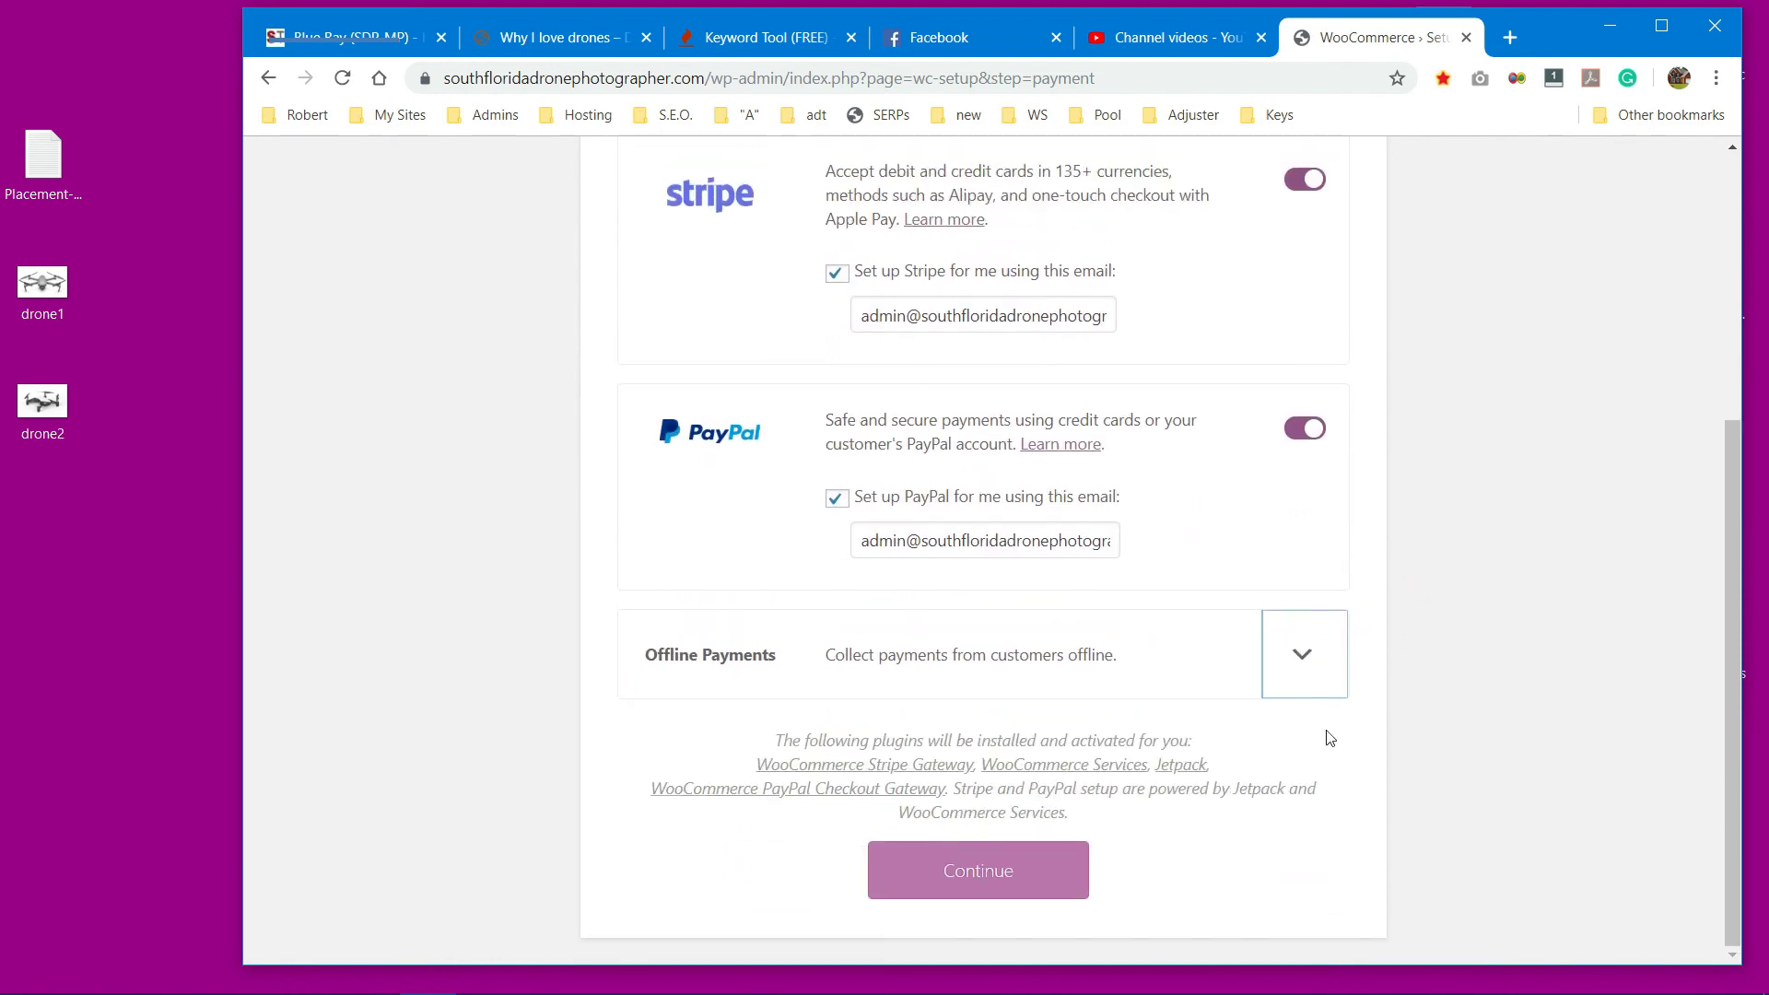
{"action": "left_click", "coordinate": [998, 887]}
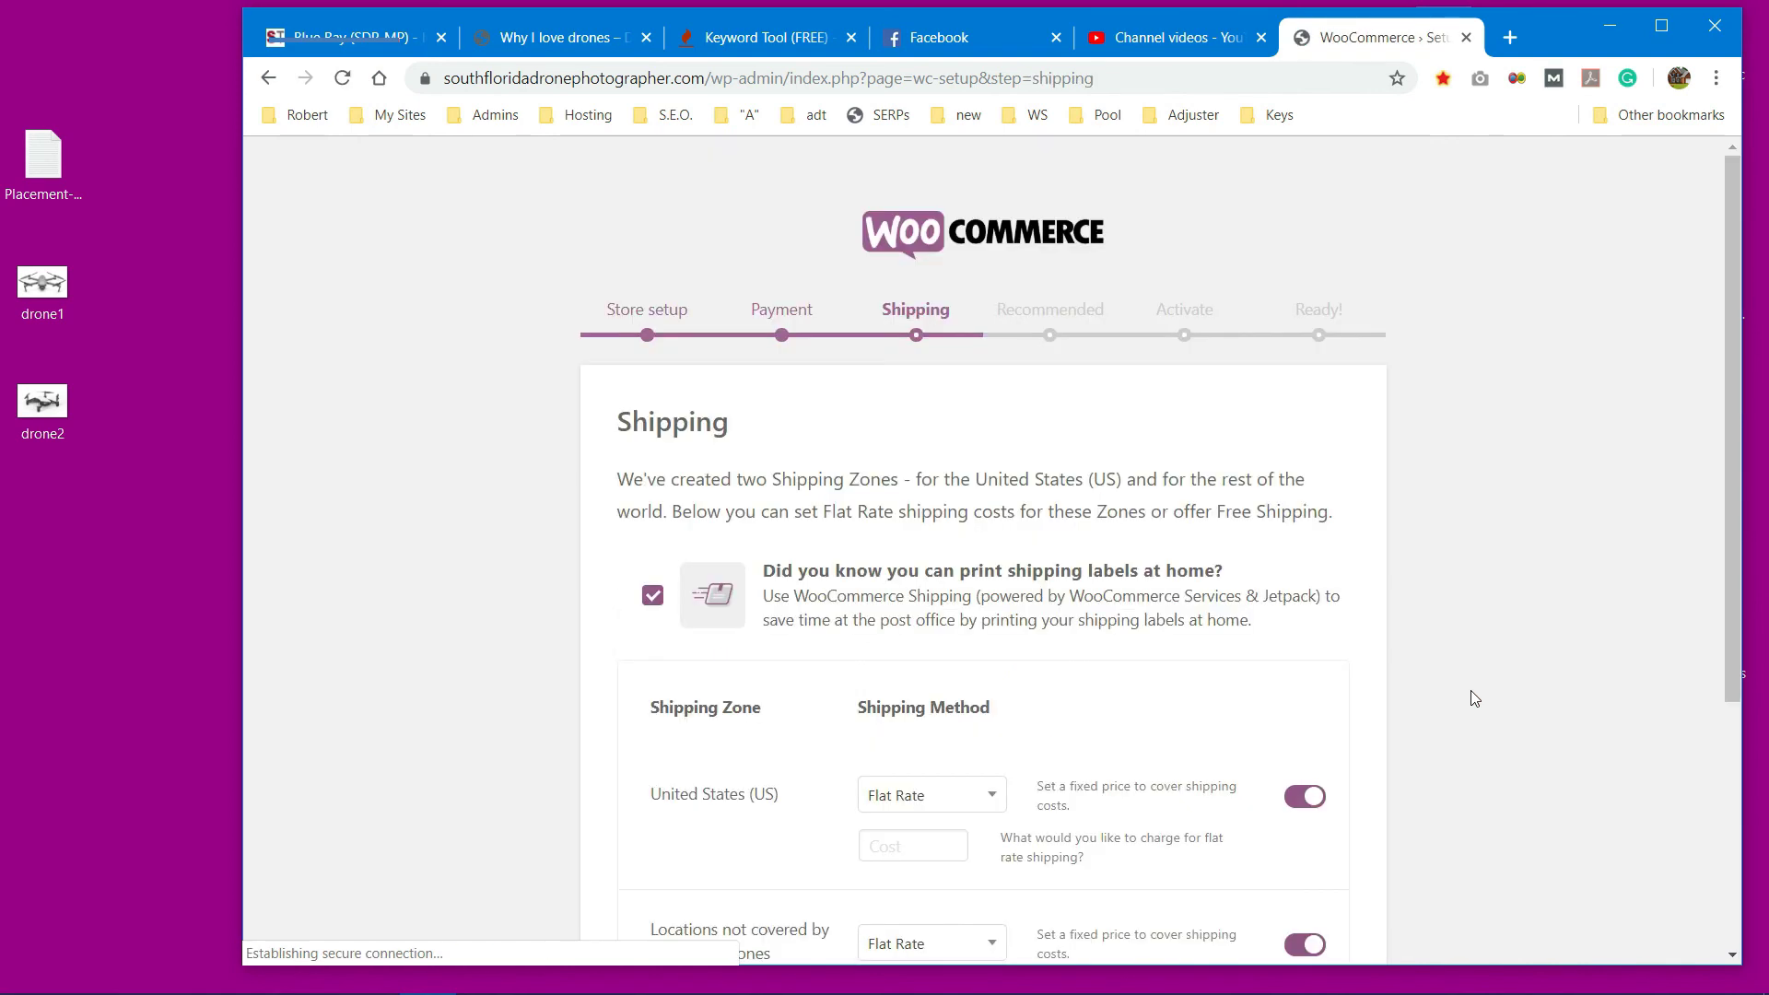
Step: Set the United States (US) zone to Free Shipping and check the shipping methods offered for locations not covered by other zones
{"action": "scroll", "coordinate": [1470, 691], "scroll_direction": "down", "scroll_amount": 3}
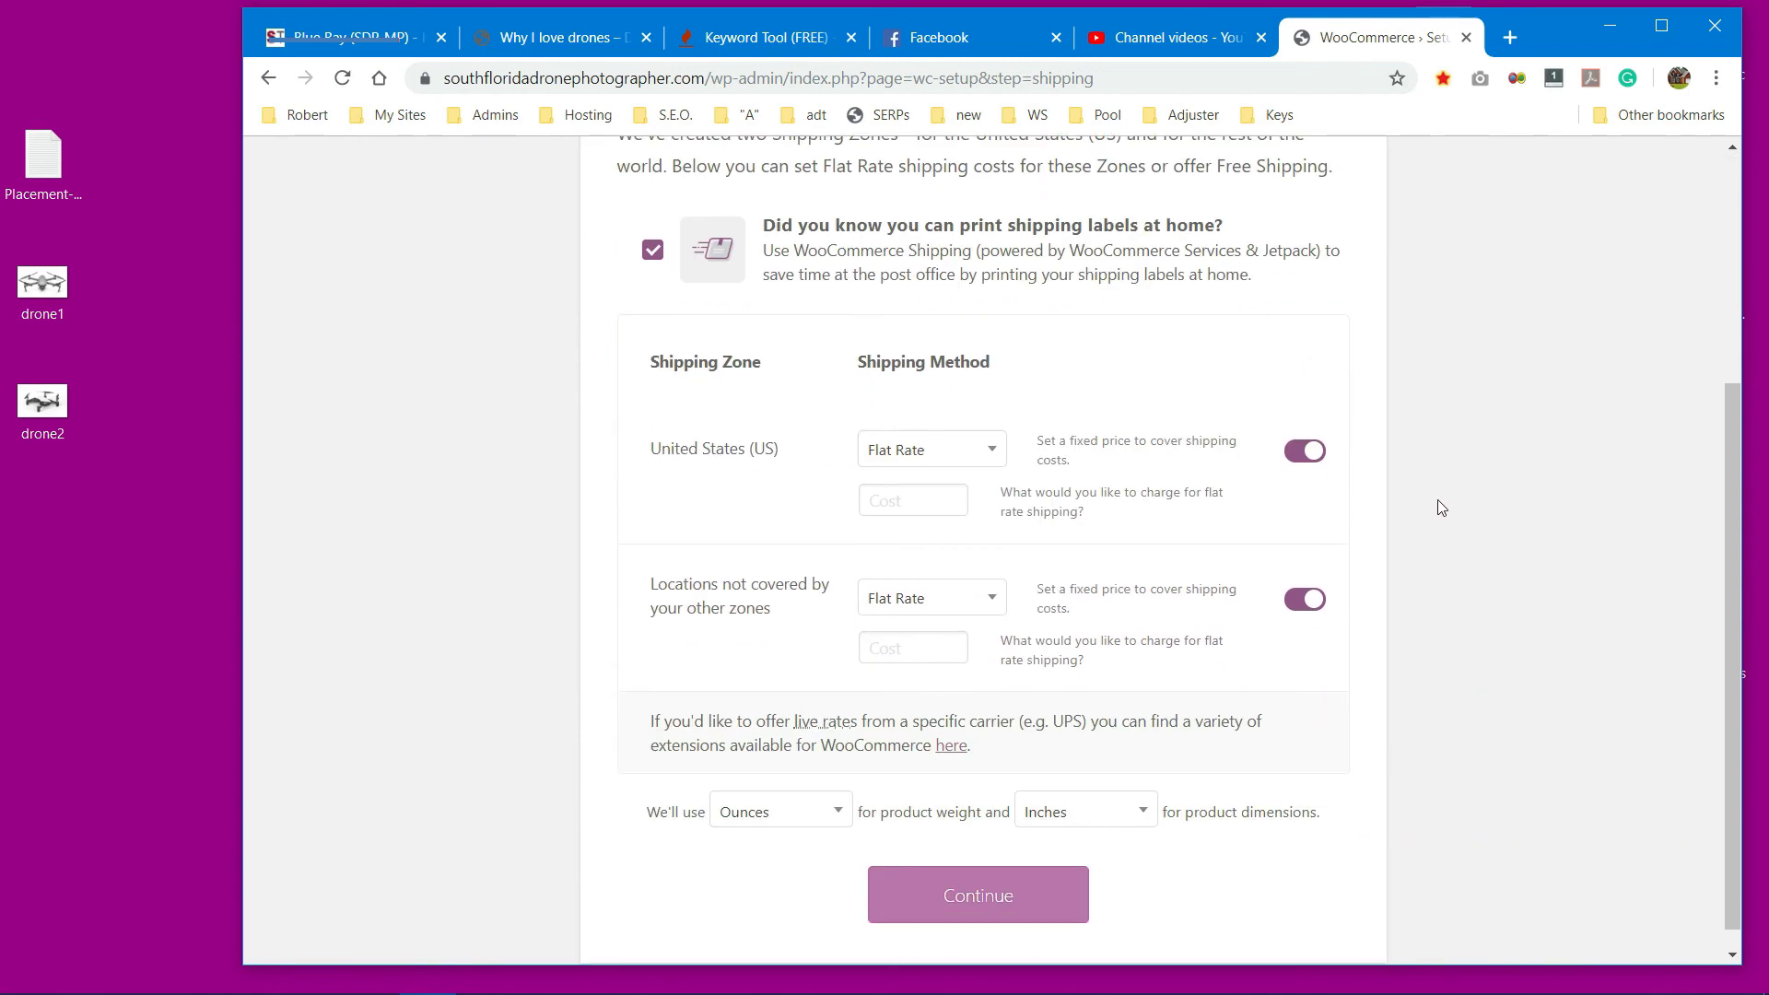
{"action": "scroll", "coordinate": [1437, 502], "scroll_direction": "up", "scroll_amount": 3}
{"action": "scroll", "coordinate": [1437, 502], "scroll_direction": "down", "scroll_amount": 3}
{"action": "left_click", "coordinate": [993, 426]}
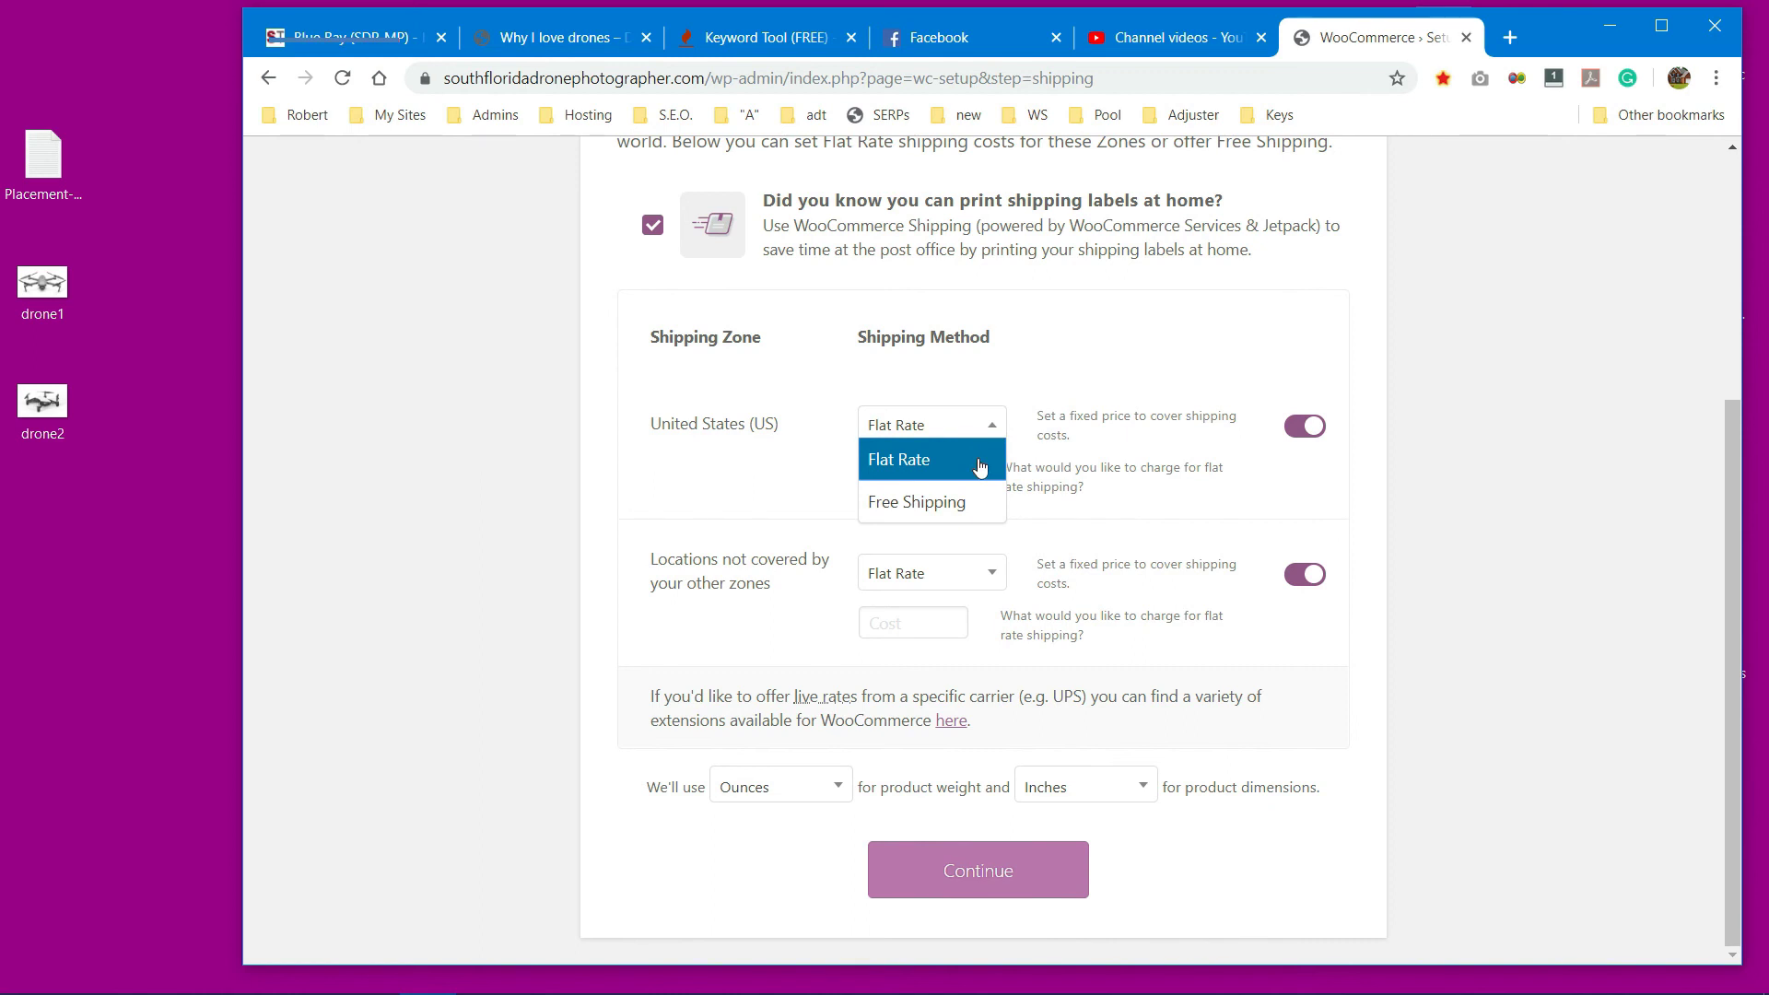
{"action": "left_click", "coordinate": [978, 468]}
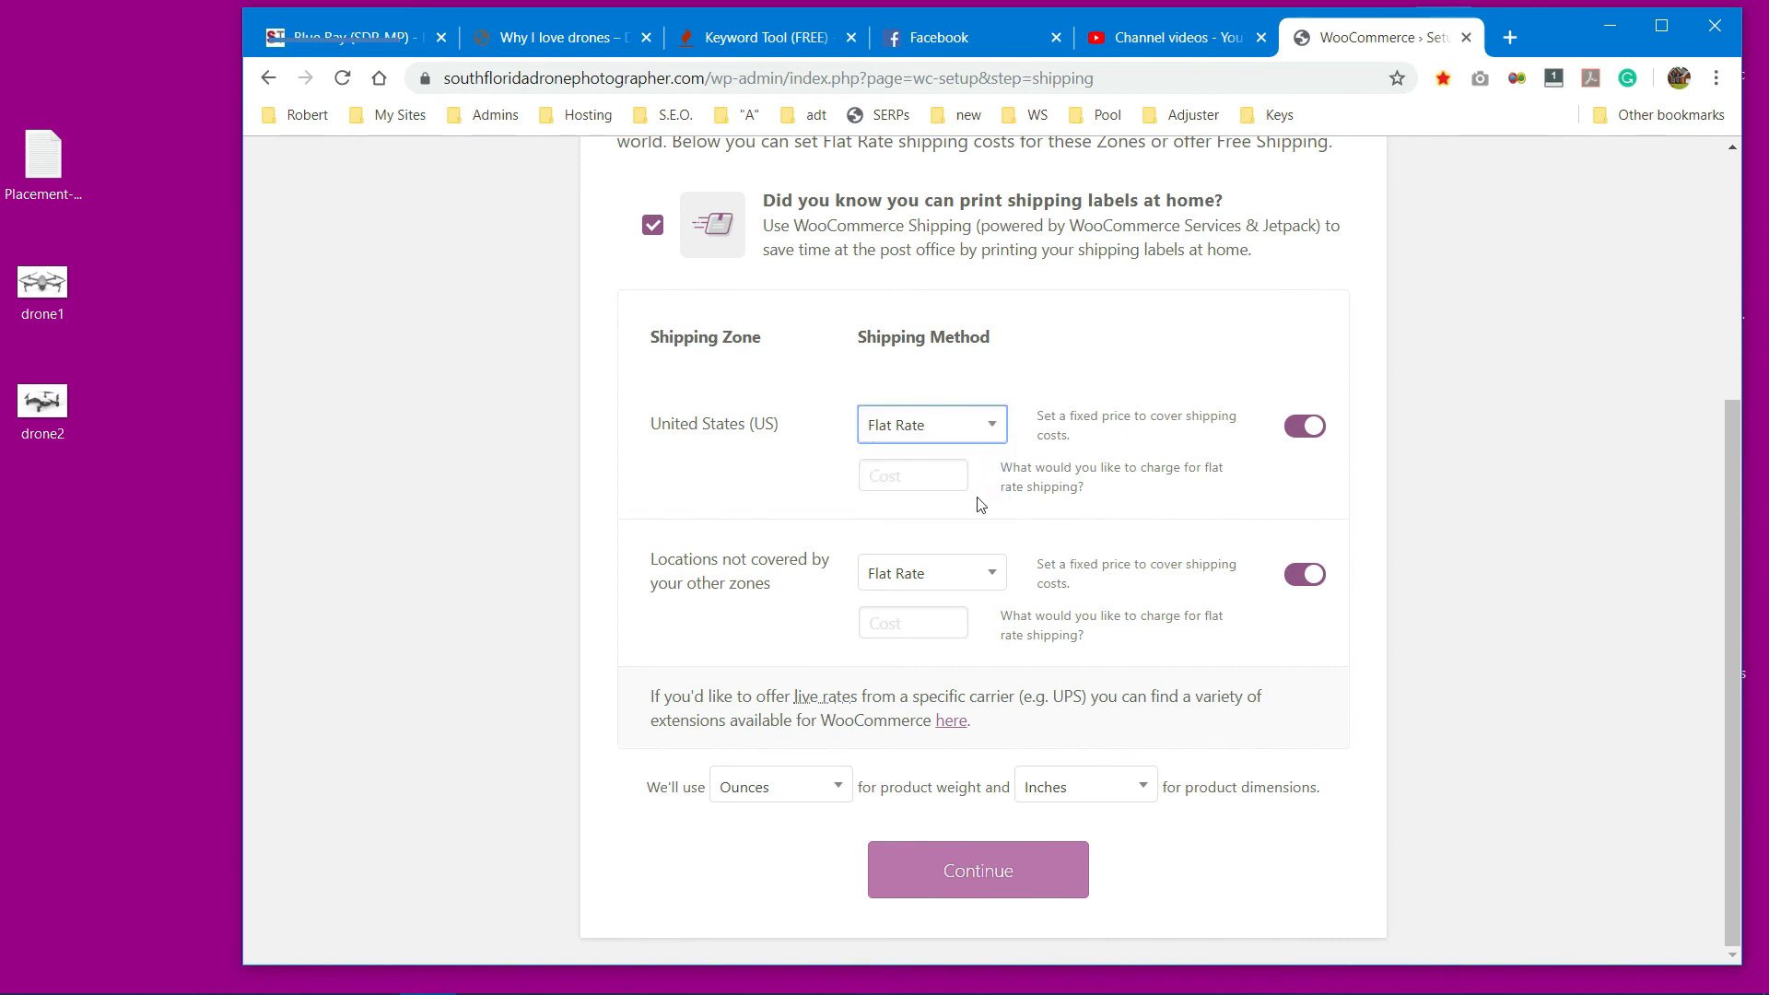
{"action": "left_click", "coordinate": [993, 429]}
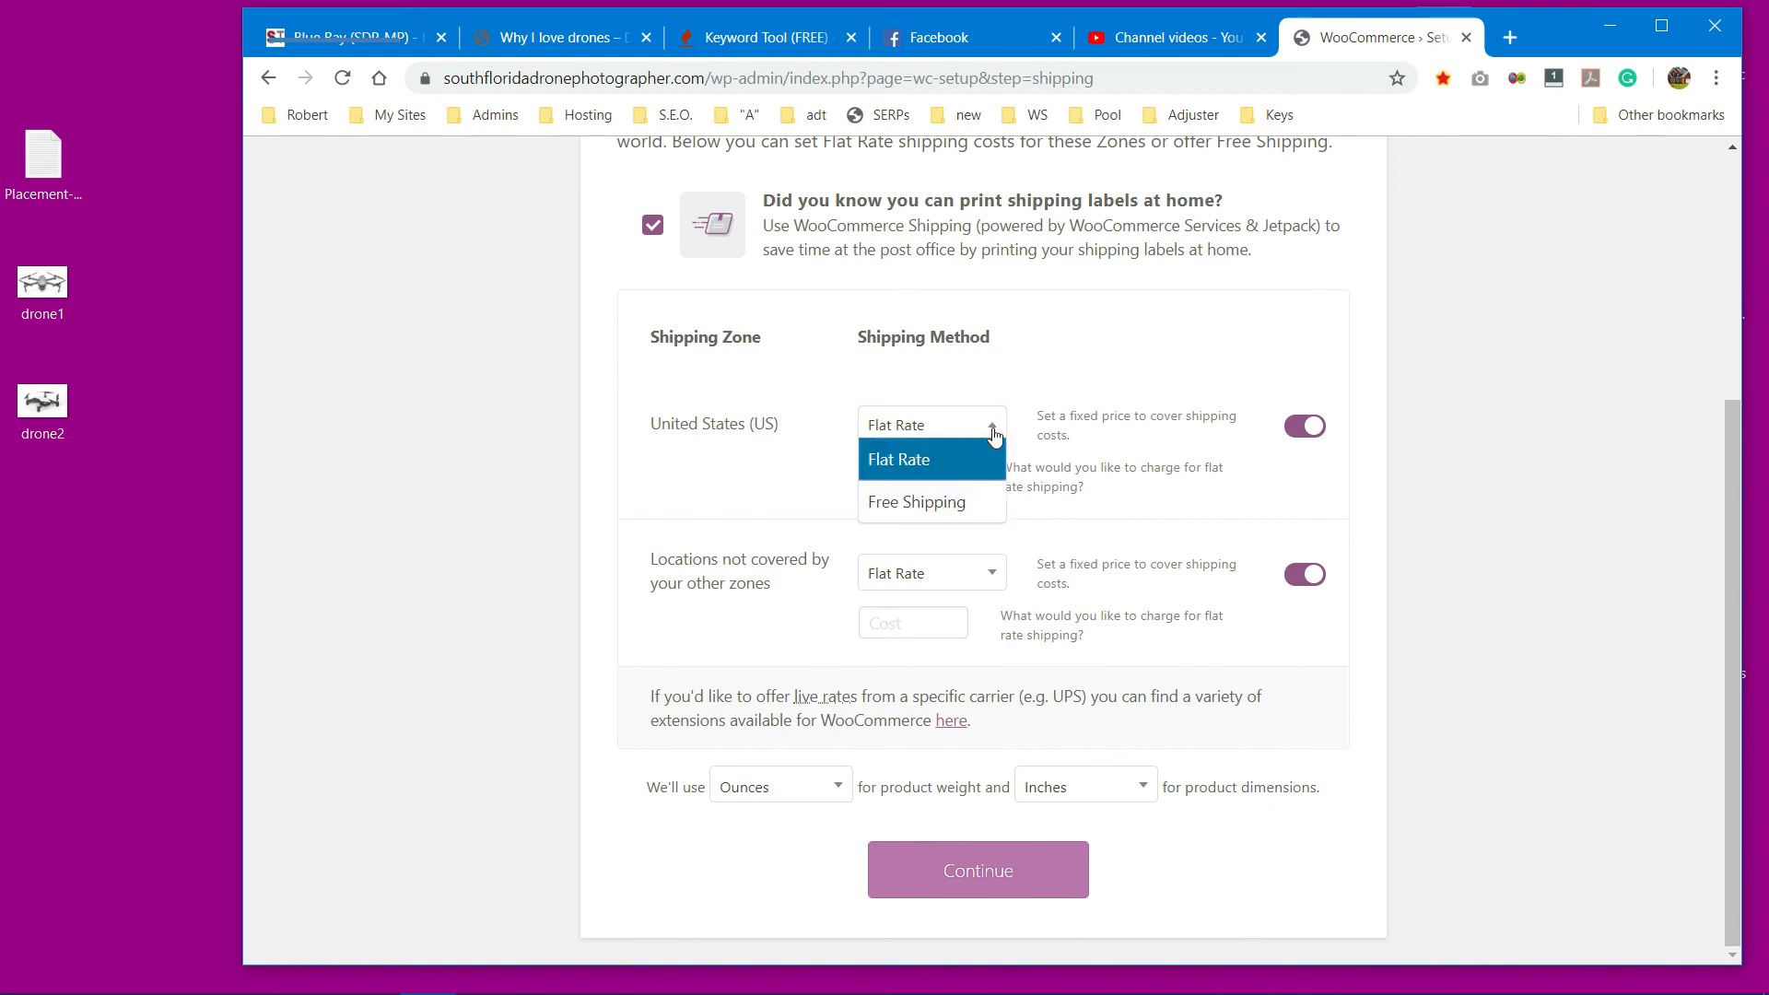
{"action": "left_click", "coordinate": [958, 503]}
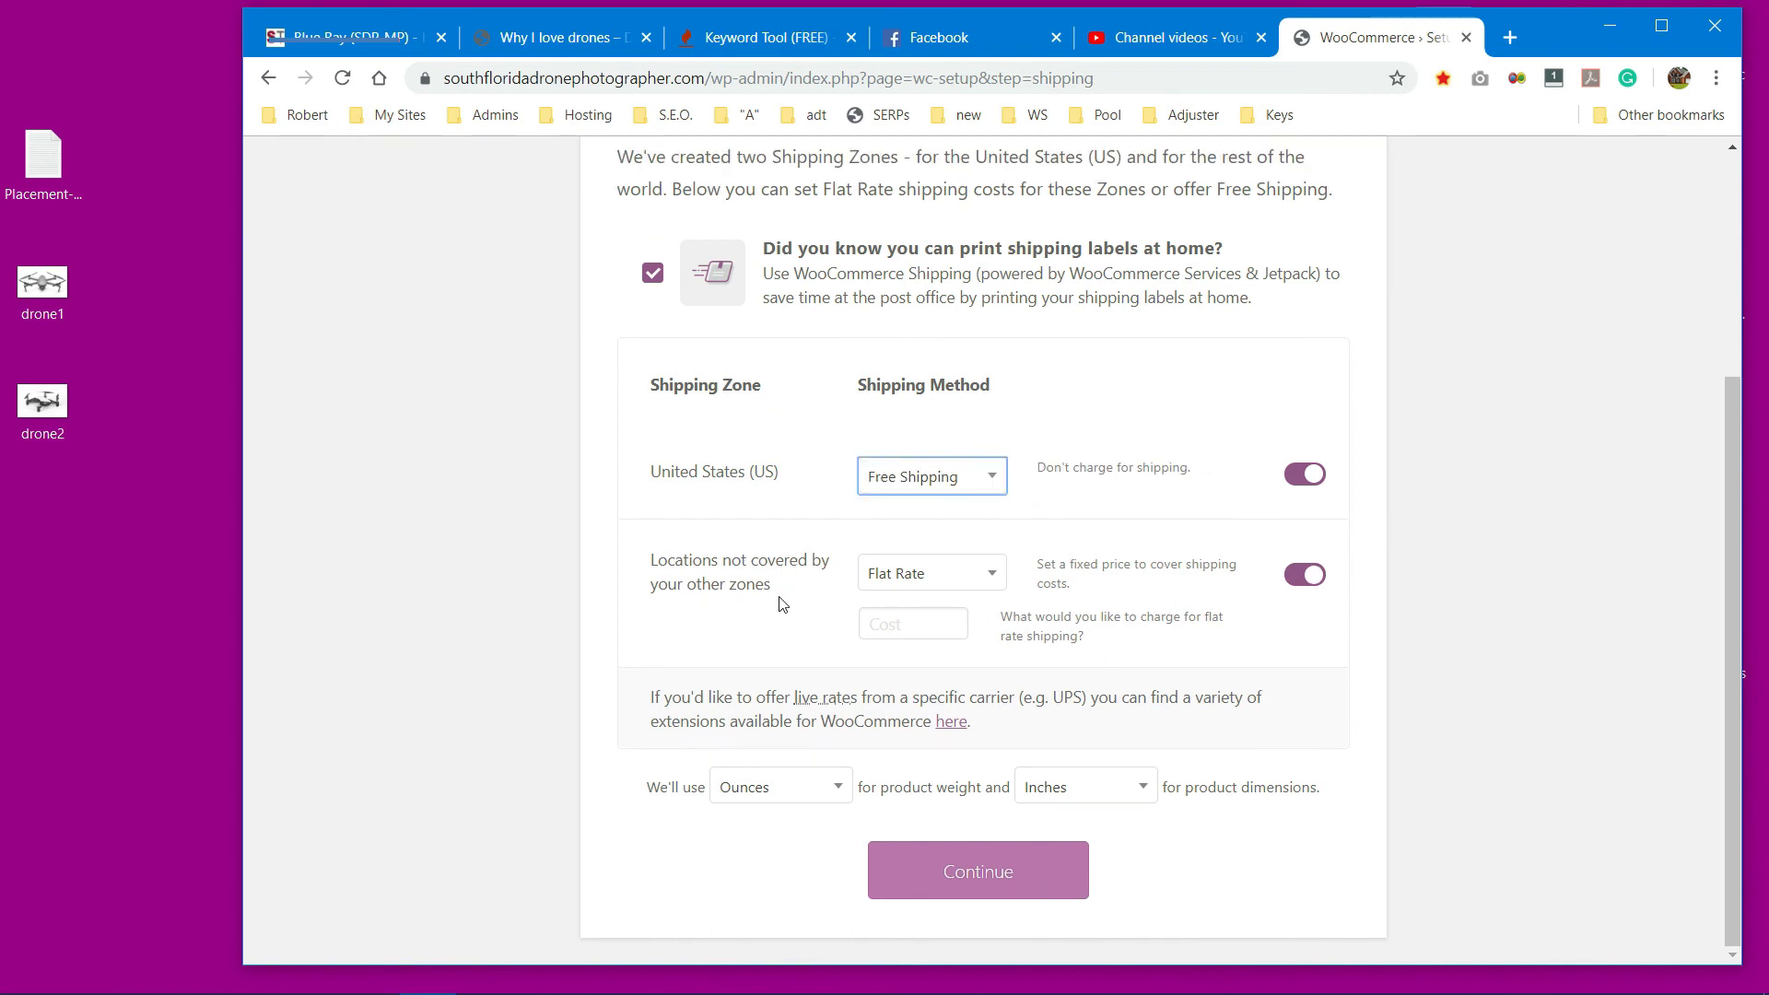
{"action": "left_click", "coordinate": [988, 580]}
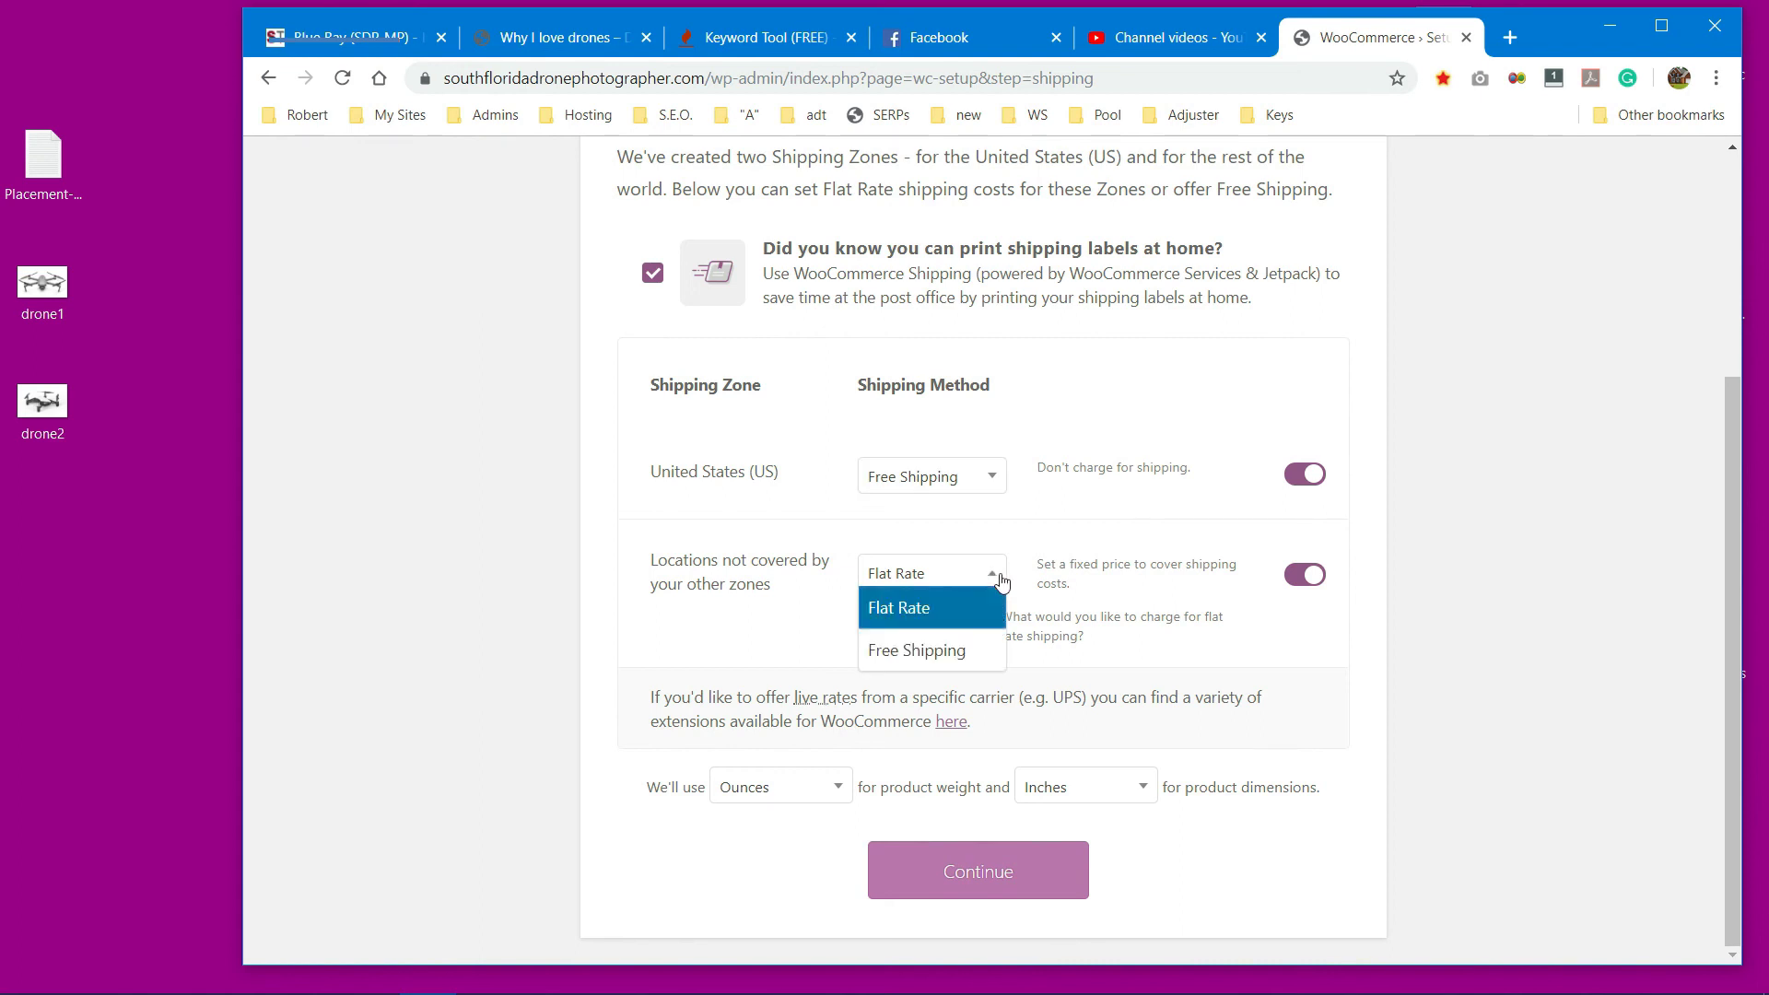
{"action": "left_click", "coordinate": [1277, 635]}
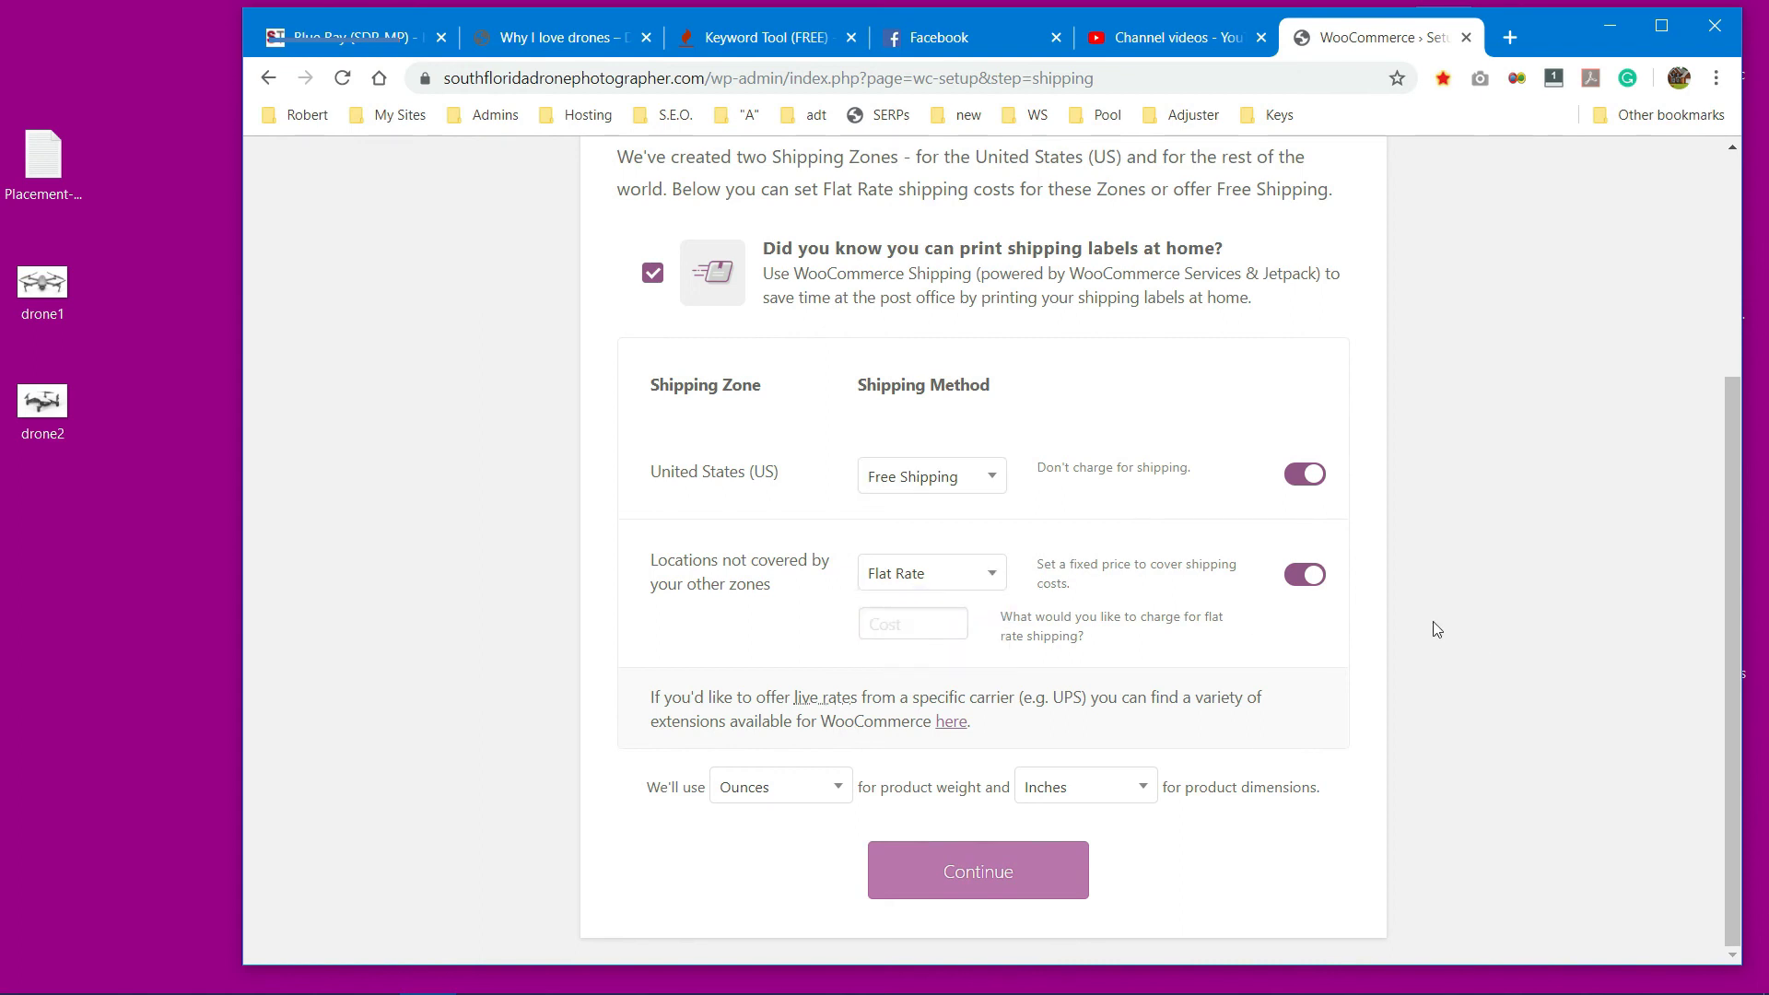
Step: Disable shipping to locations not covered by other zones, set product weight to Pounds and keep Inches for dimensions
{"action": "left_click", "coordinate": [1297, 578]}
{"action": "left_click", "coordinate": [849, 792]}
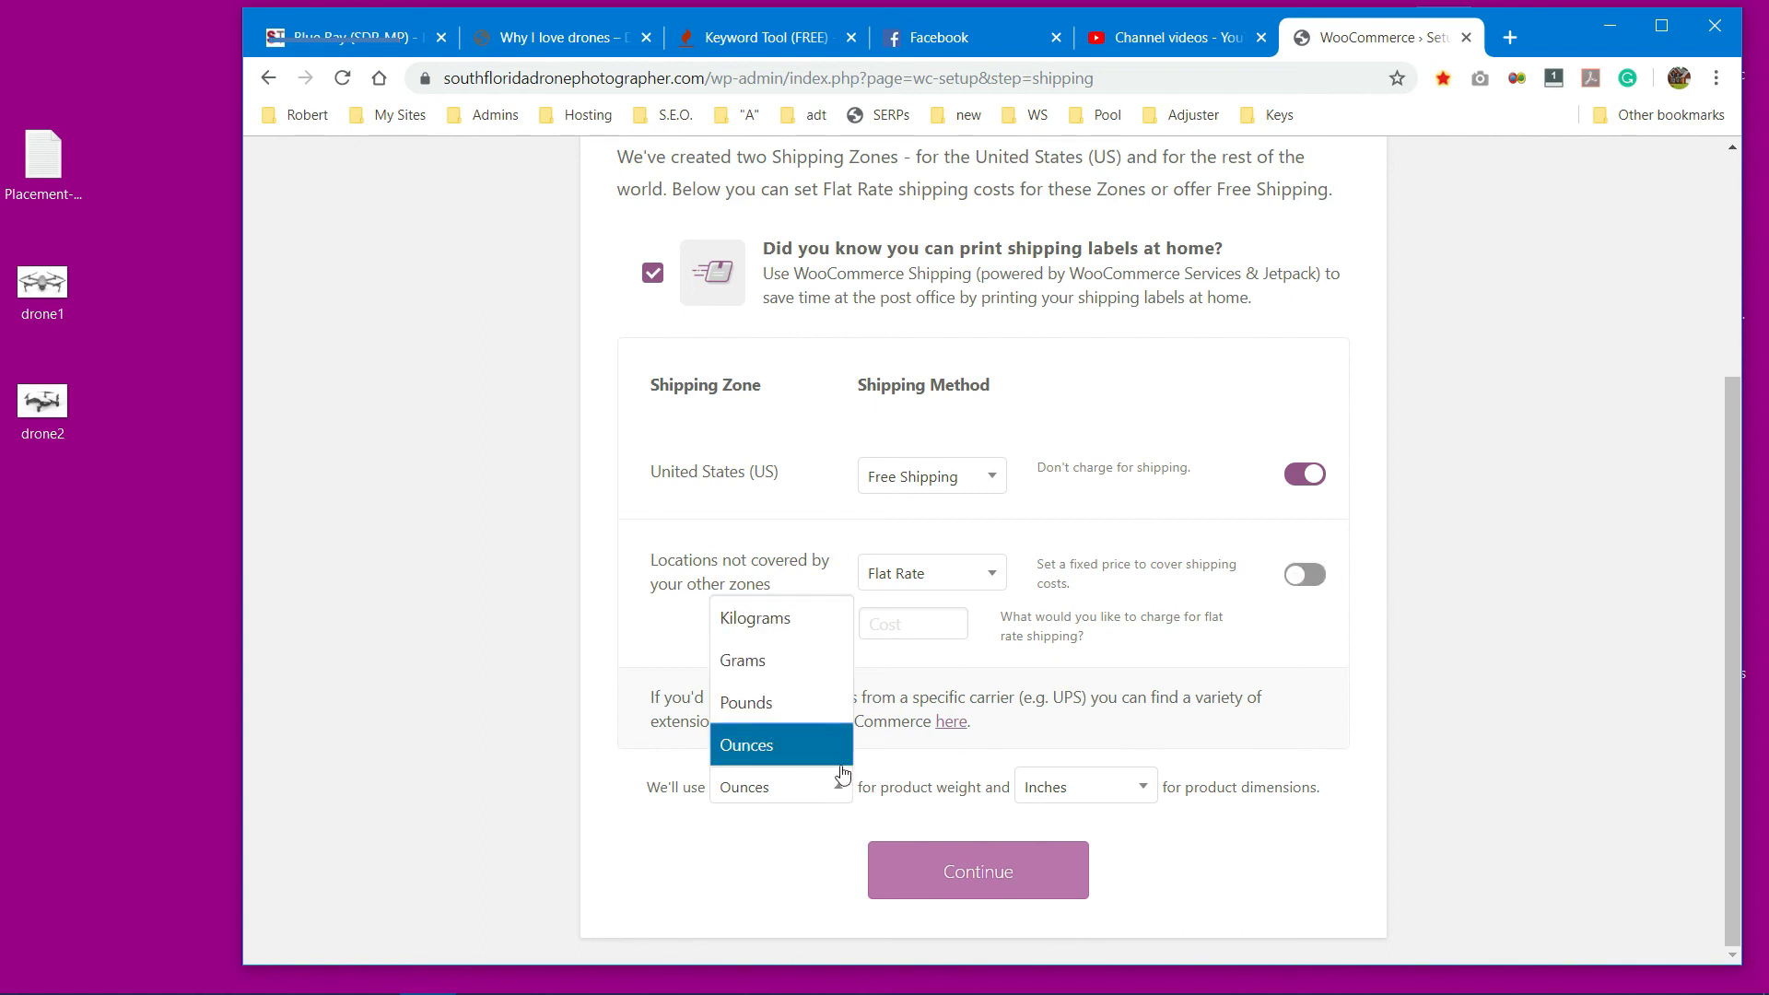
{"action": "left_click", "coordinate": [815, 702]}
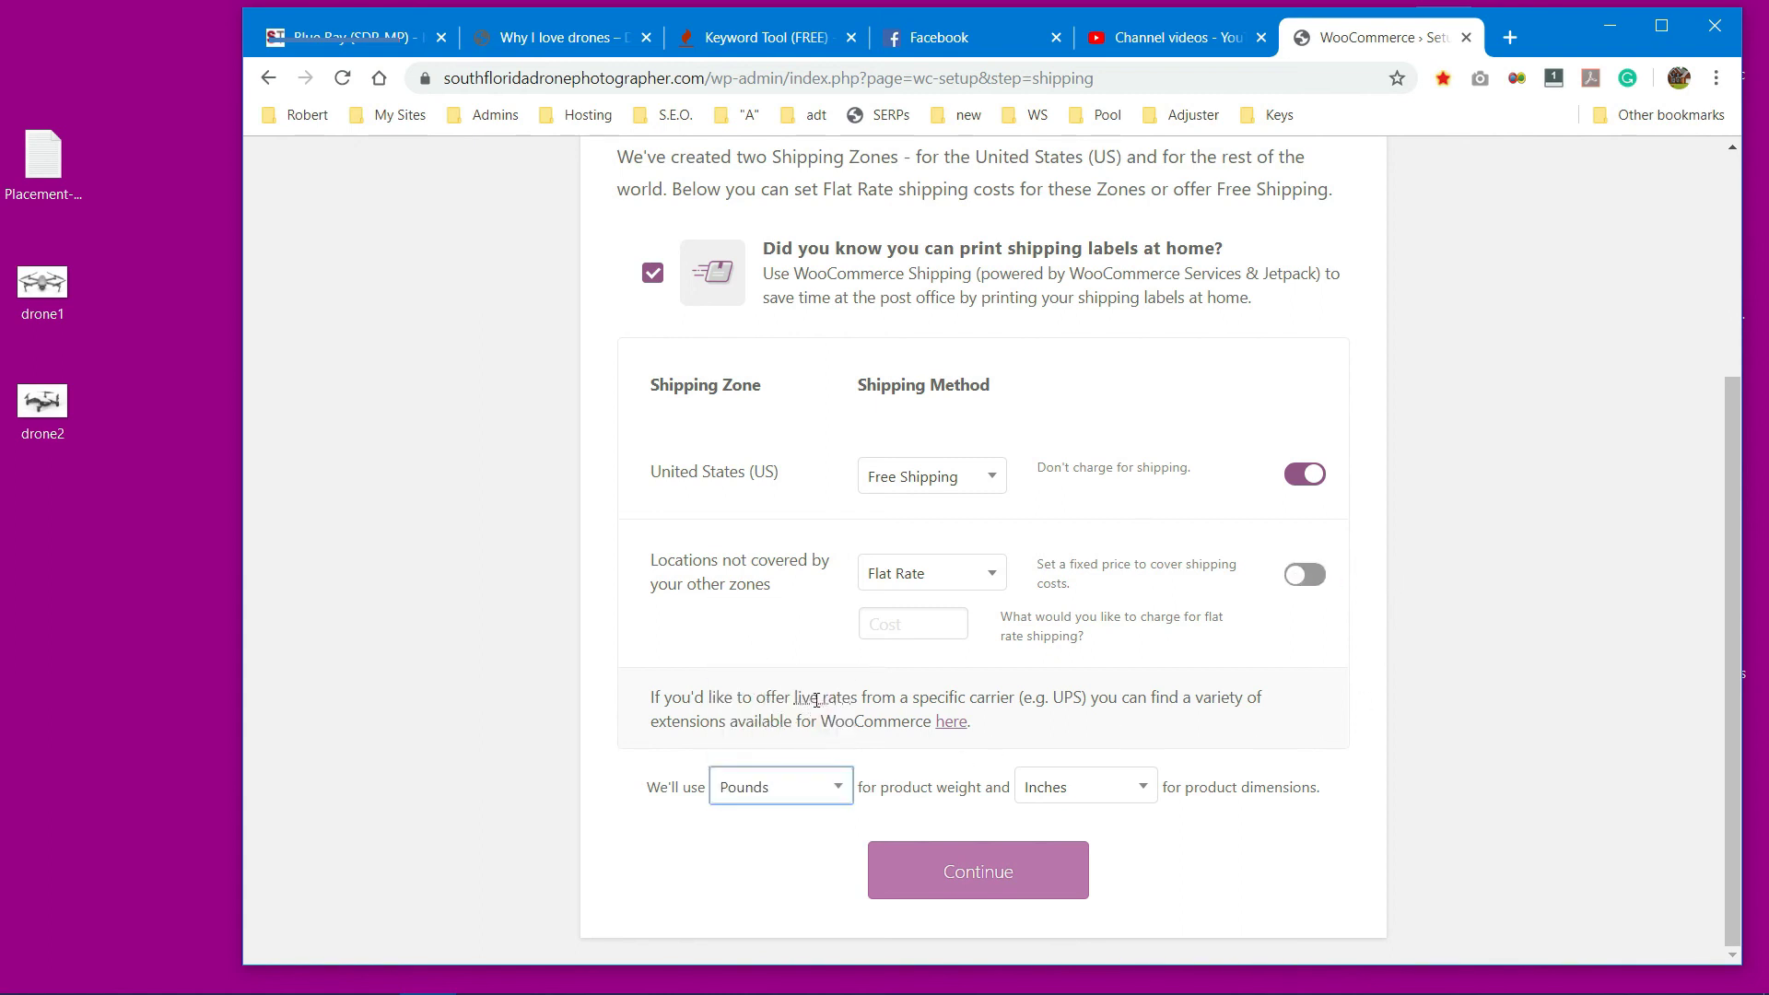
{"action": "left_click", "coordinate": [1136, 786]}
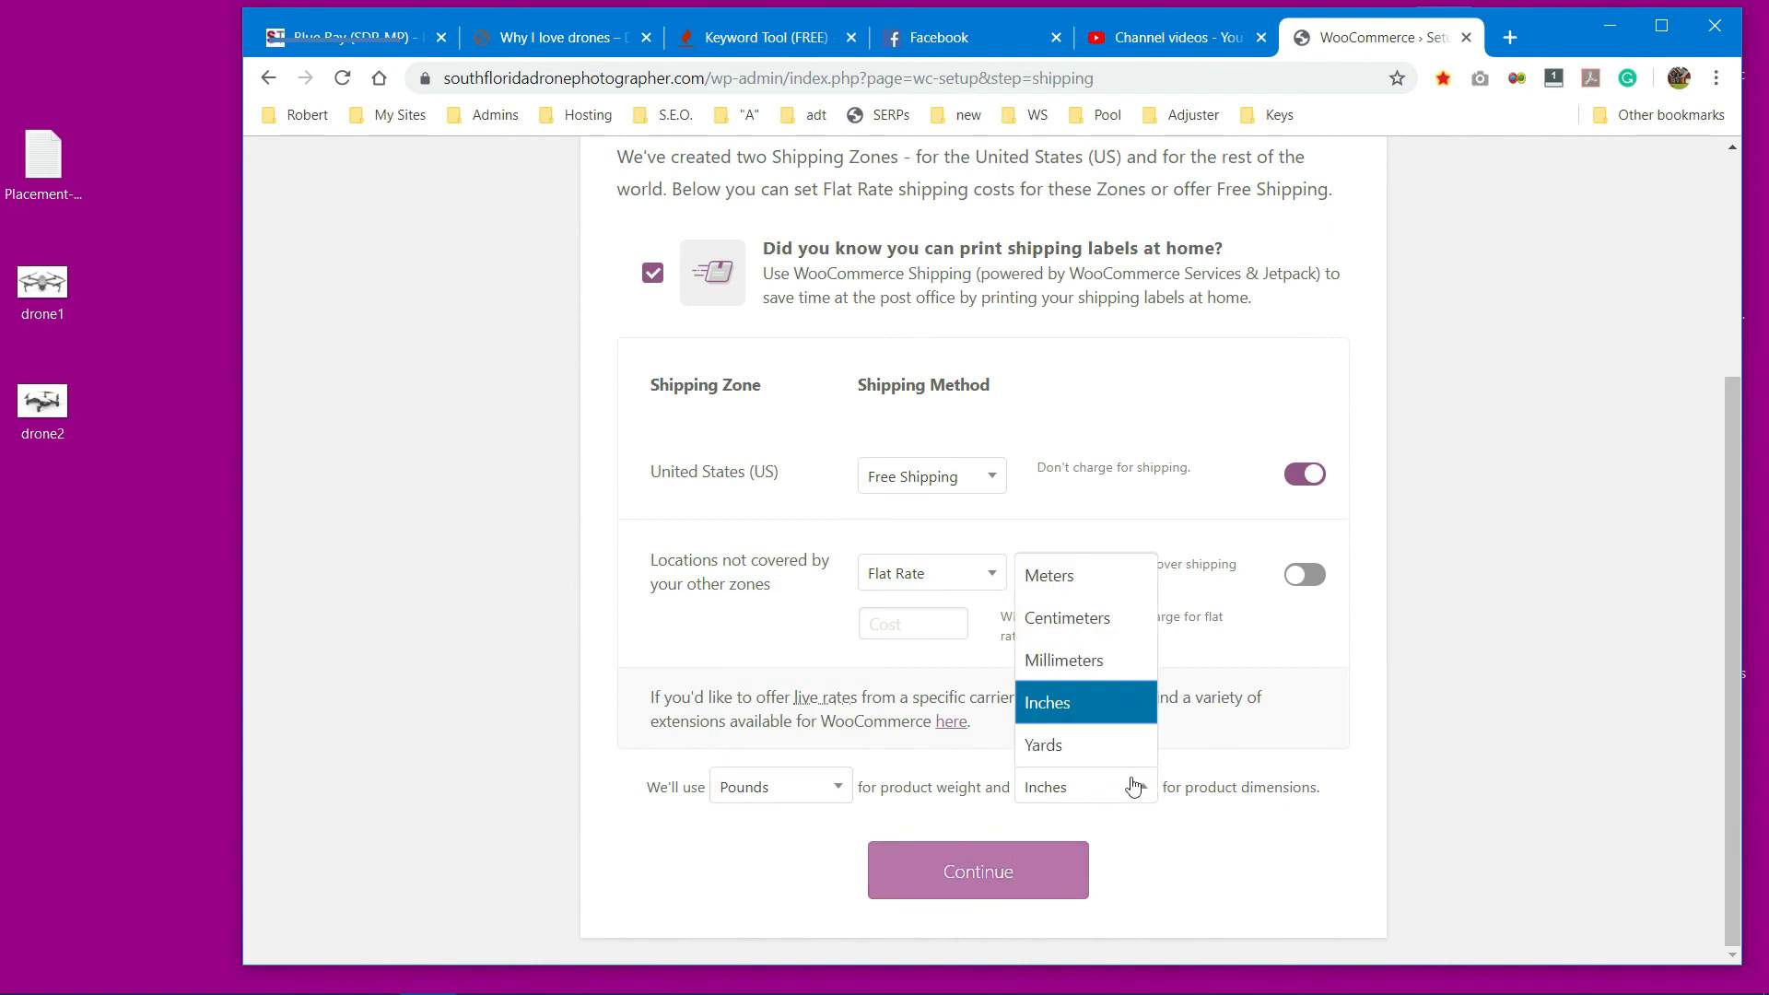
{"action": "left_click", "coordinate": [1137, 785]}
Step: Set the shipping method for locations not covered by other zones to Free Shipping and submit the shipping setup
{"action": "left_click", "coordinate": [1007, 876]}
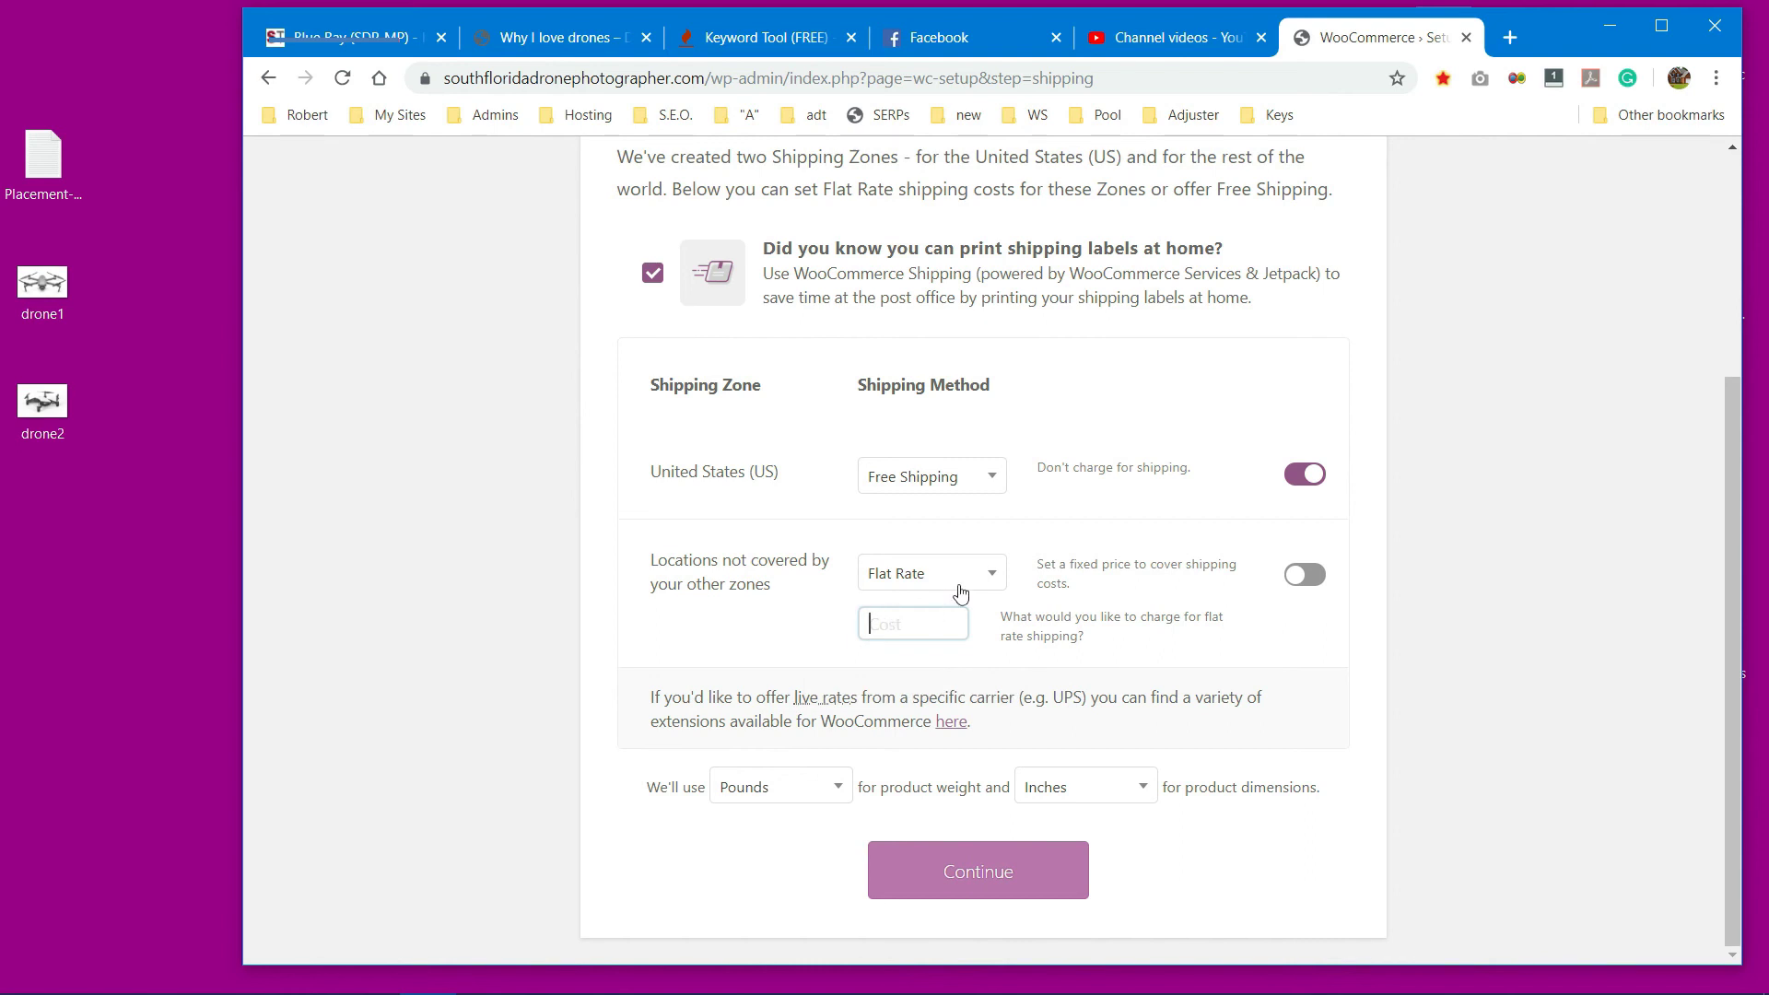
{"action": "left_click", "coordinate": [994, 577]}
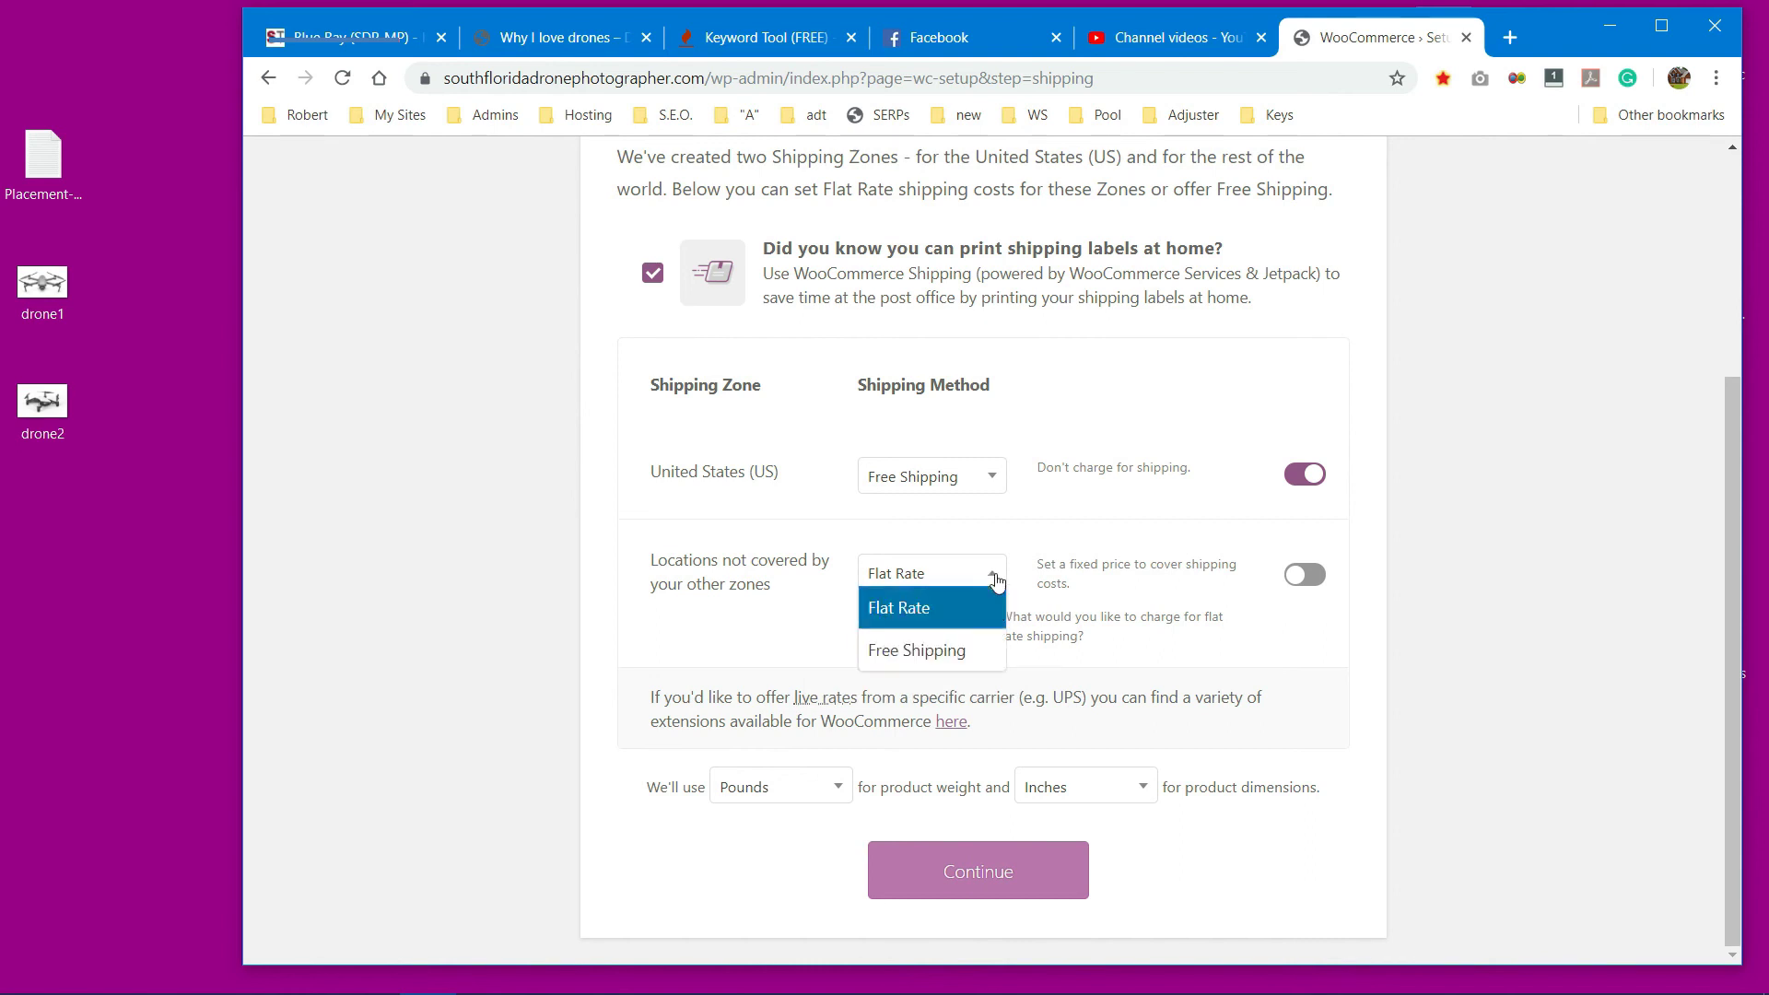
{"action": "left_click", "coordinate": [967, 648]}
{"action": "left_click", "coordinate": [975, 874]}
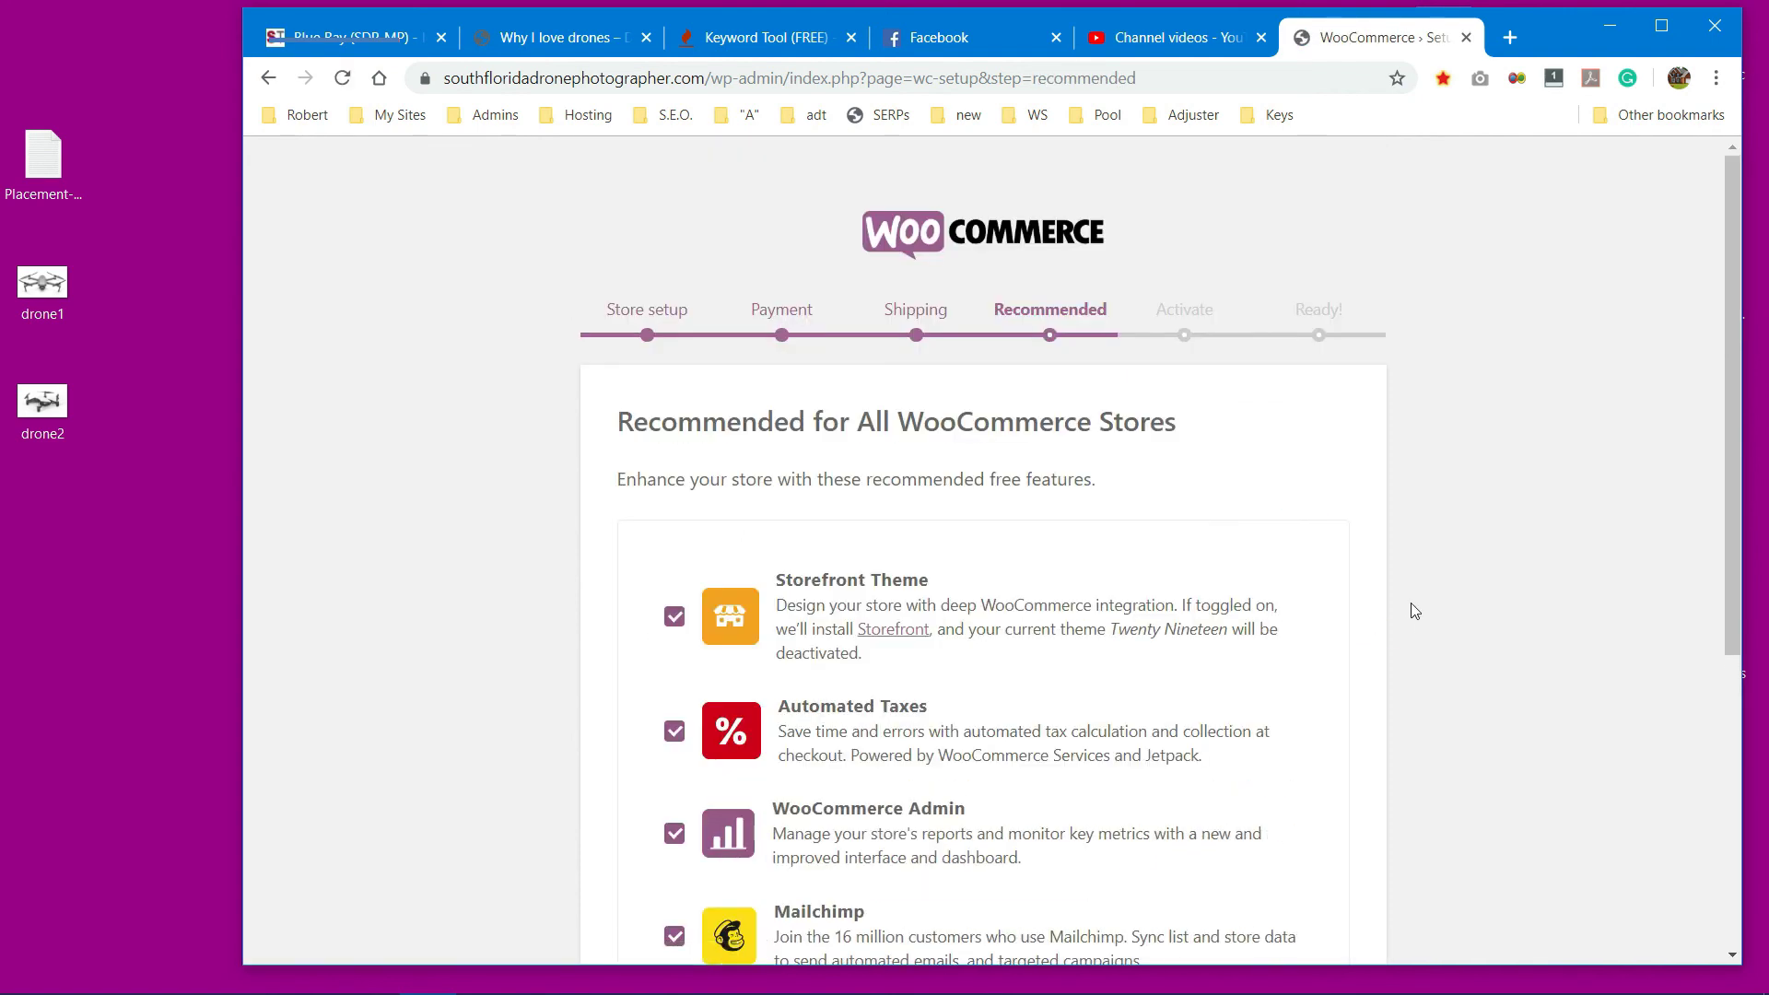
Step: Deselect Automated Taxes, Mailchimp and Facebook, keep Storefront Theme and WooCommerce Admin, and submit the recommended features
{"action": "scroll", "coordinate": [1412, 609], "scroll_direction": "down", "scroll_amount": 3}
{"action": "scroll", "coordinate": [1412, 610], "scroll_direction": "up", "scroll_amount": 1}
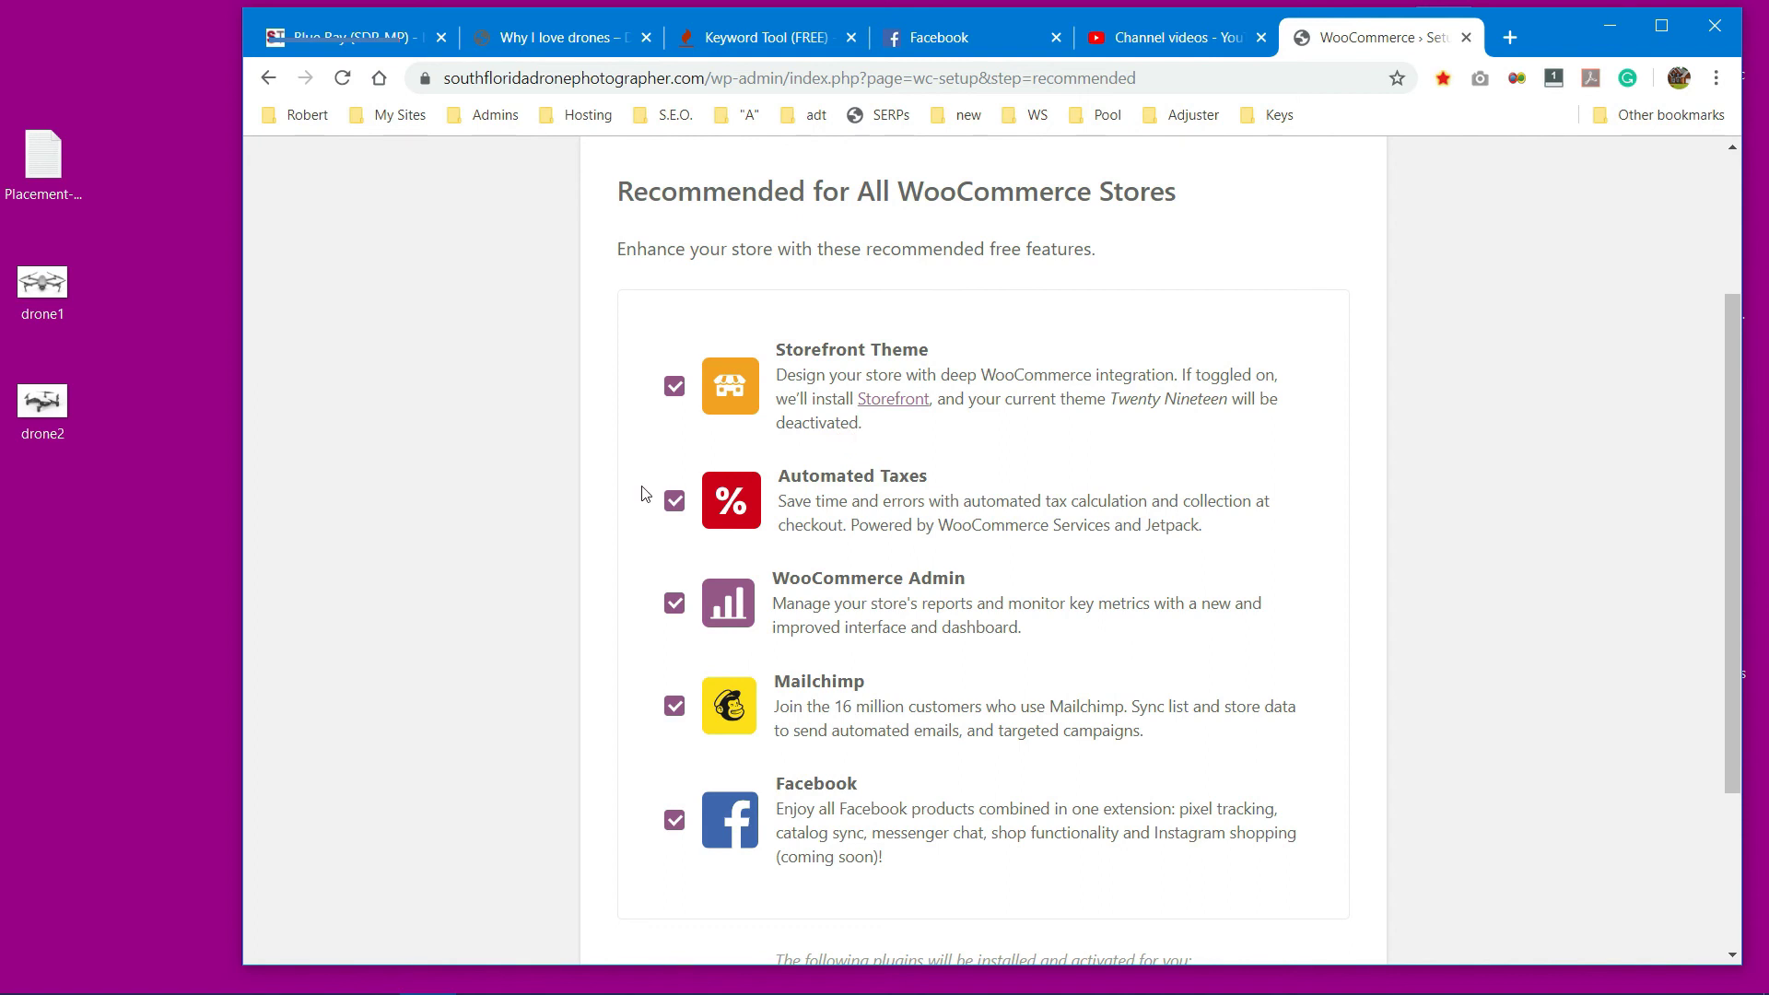
{"action": "scroll", "coordinate": [642, 493], "scroll_direction": "down", "scroll_amount": 1}
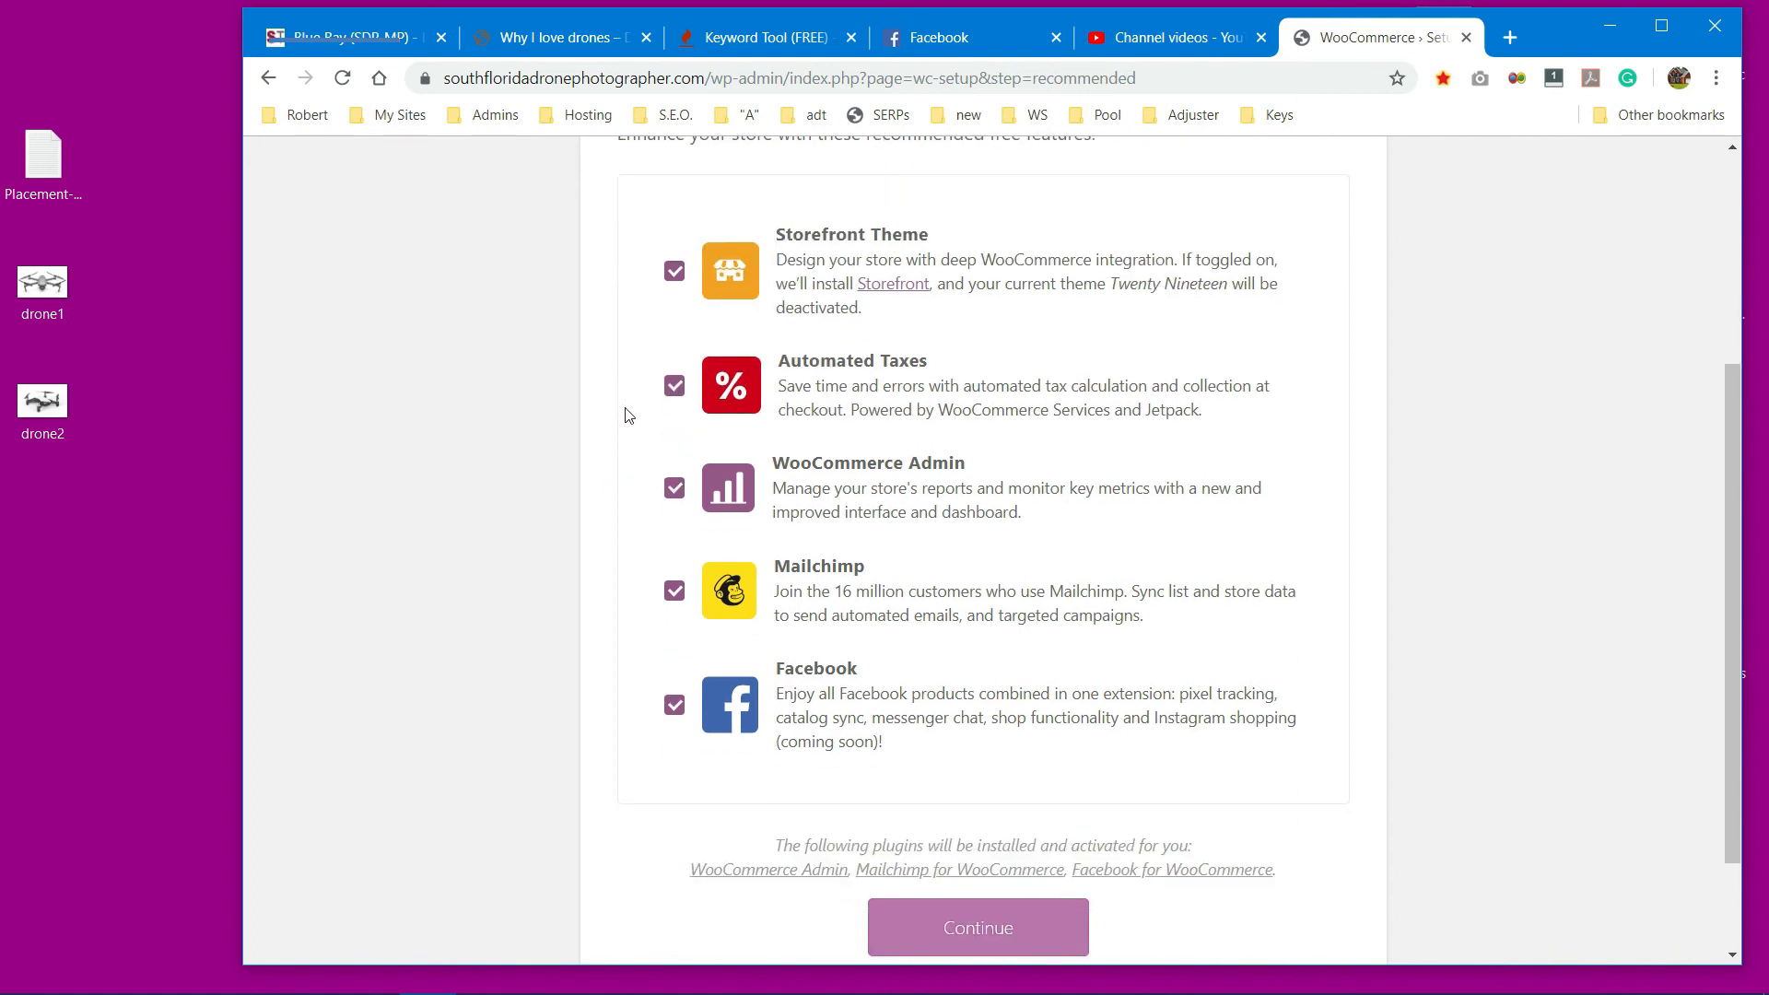
{"action": "left_click", "coordinate": [669, 391]}
{"action": "scroll", "coordinate": [636, 412], "scroll_direction": "down", "scroll_amount": 1}
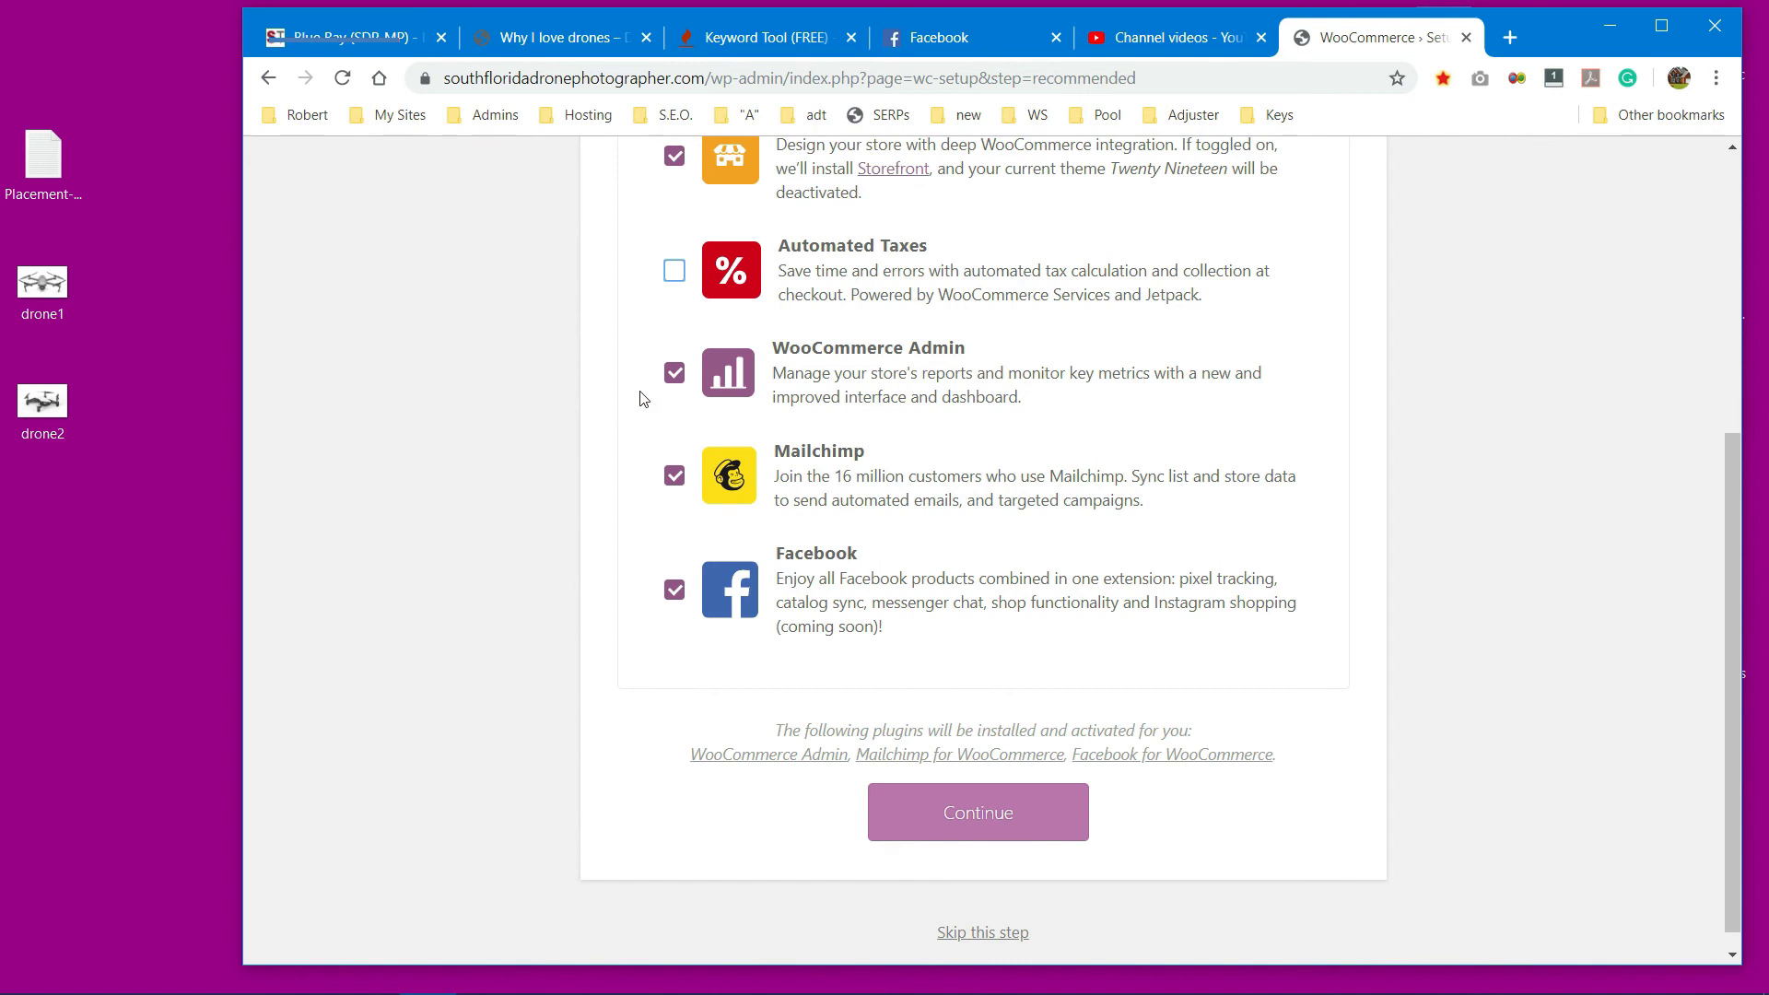
{"action": "left_click", "coordinate": [677, 474]}
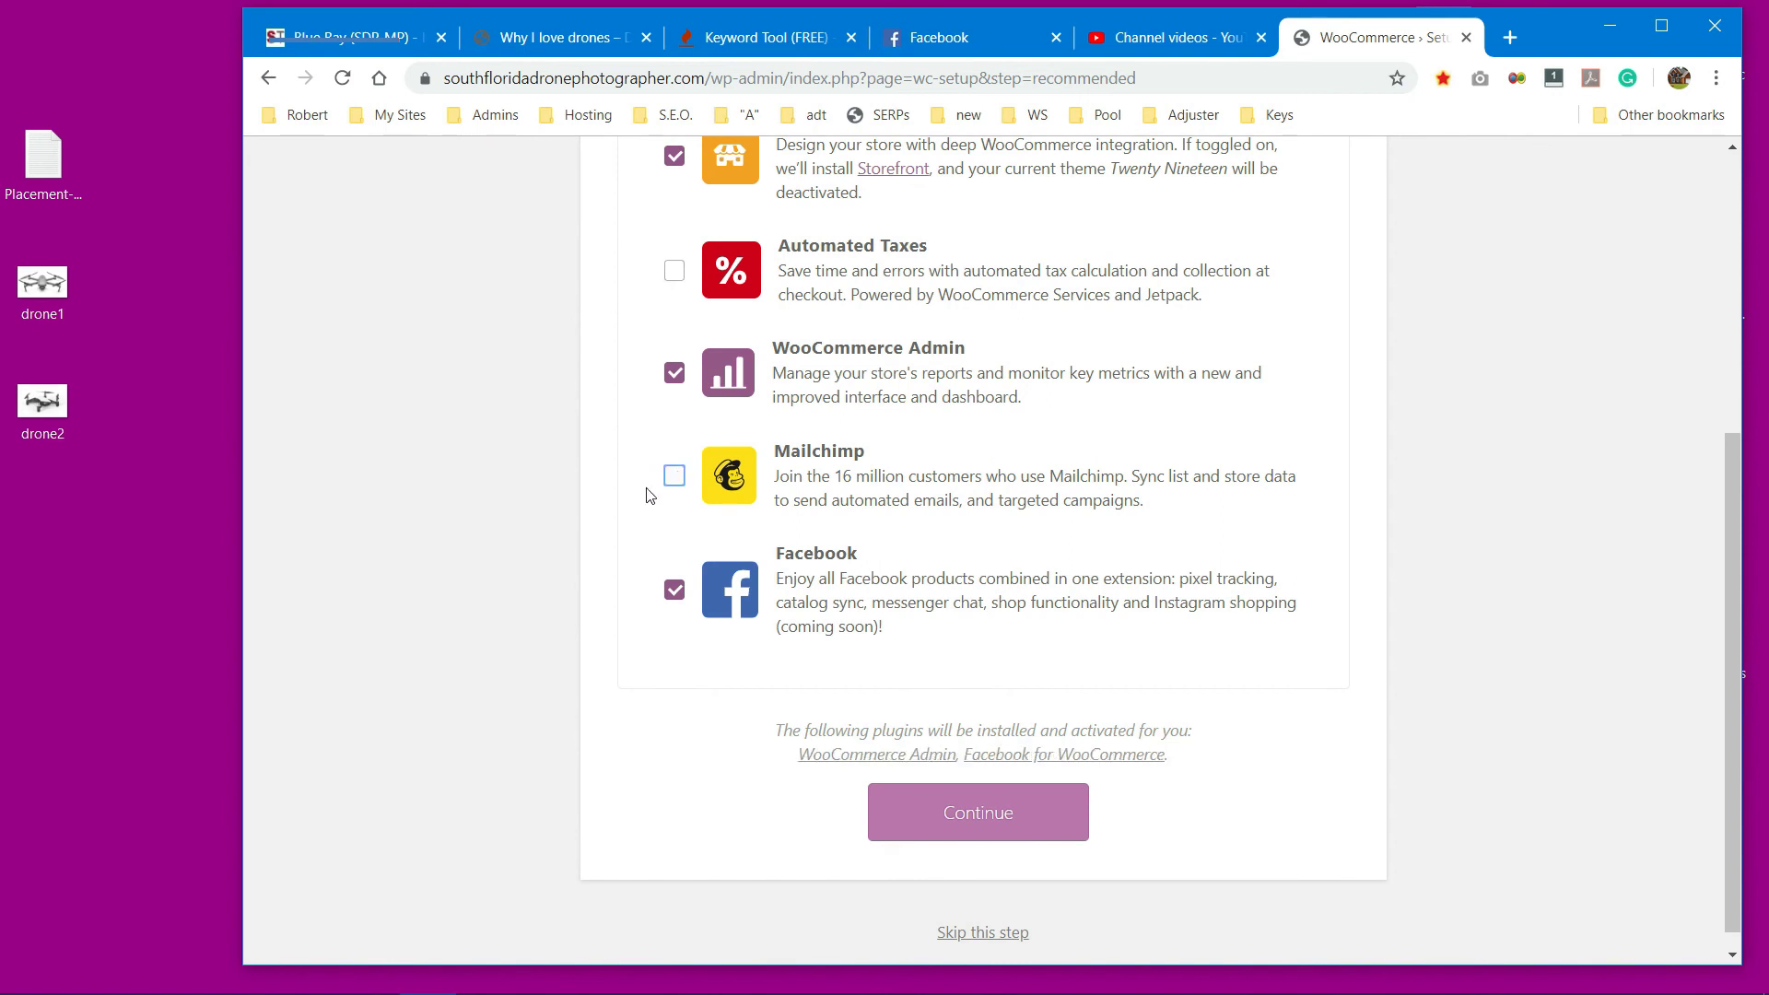
{"action": "left_click", "coordinate": [676, 604]}
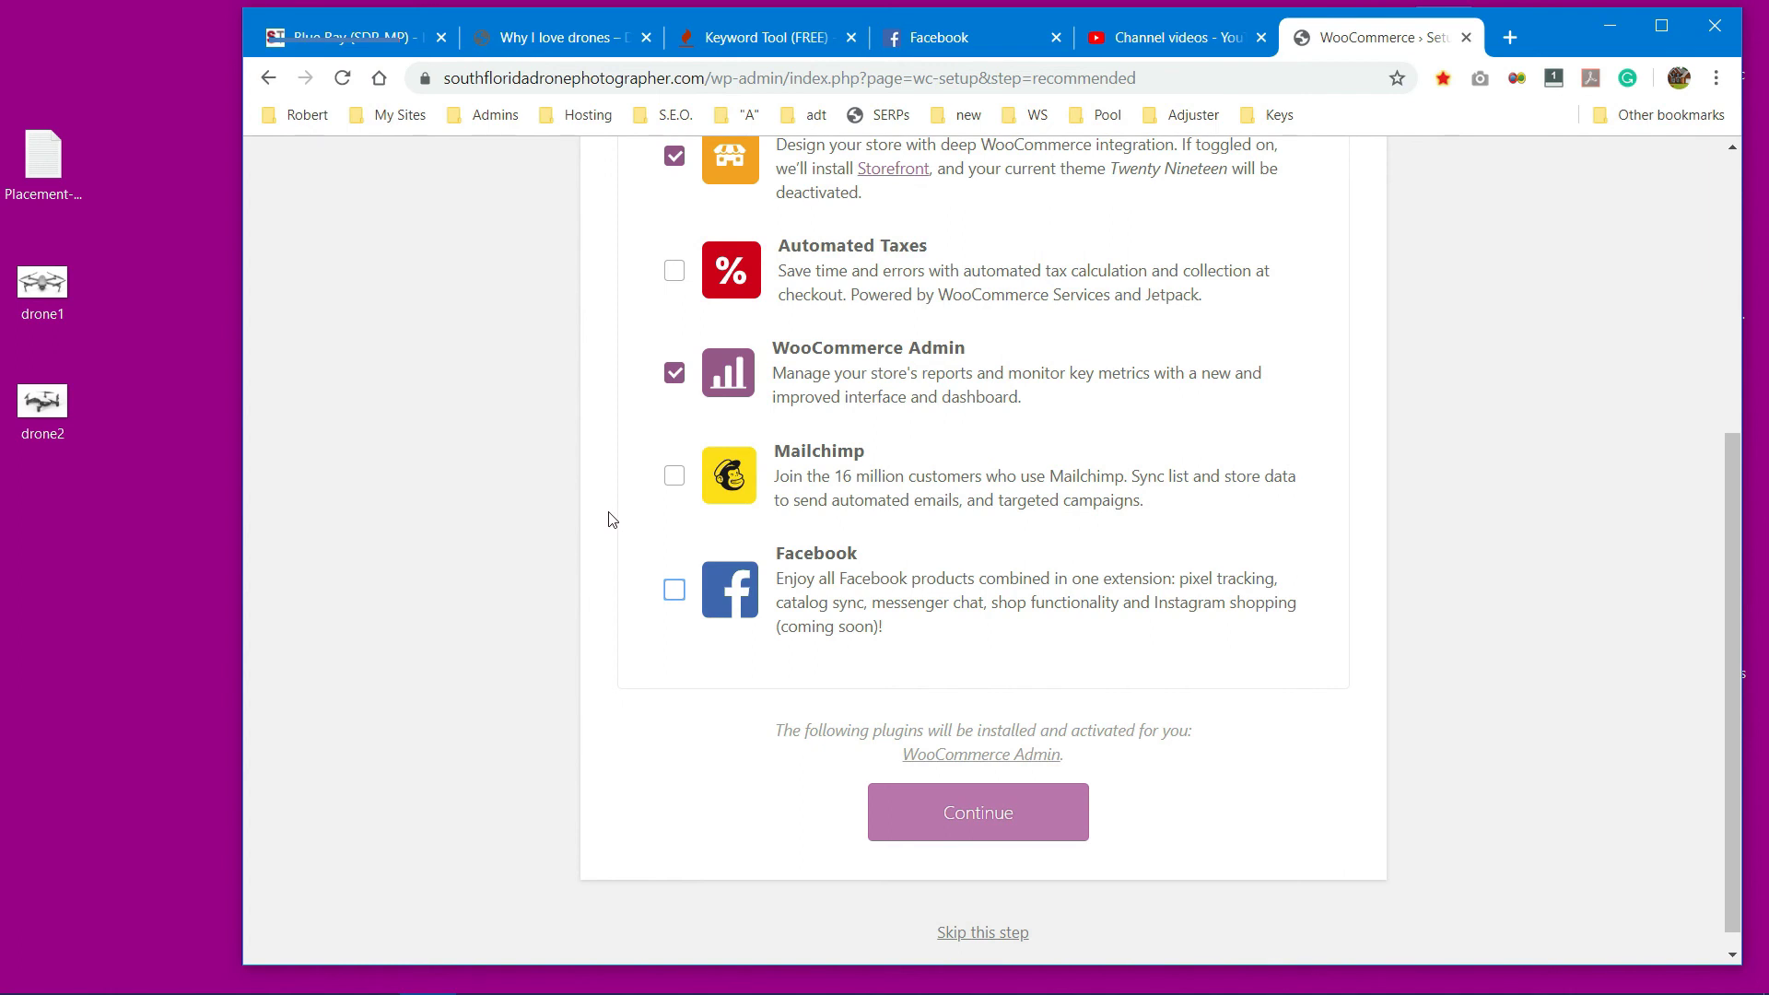
{"action": "left_click", "coordinate": [995, 815]}
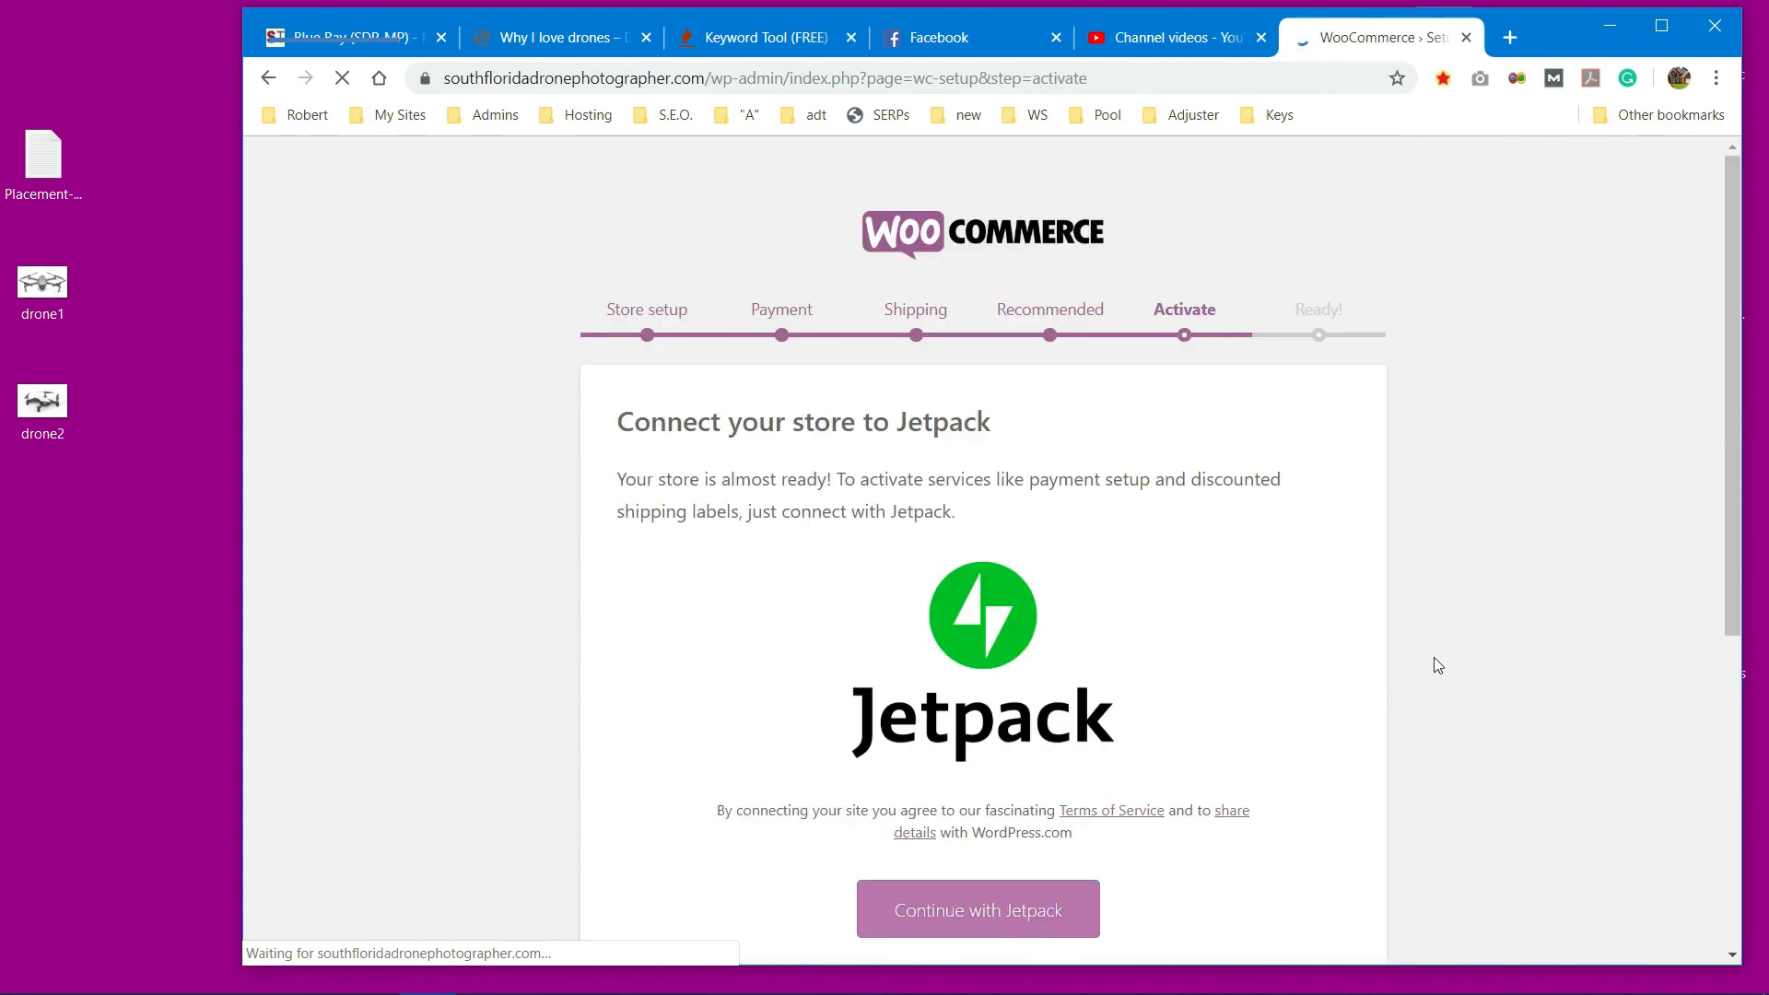
Step: Review the Jetpack connection offer and skip it without connecting the store
{"action": "scroll", "coordinate": [1279, 498], "scroll_direction": "down", "scroll_amount": 3}
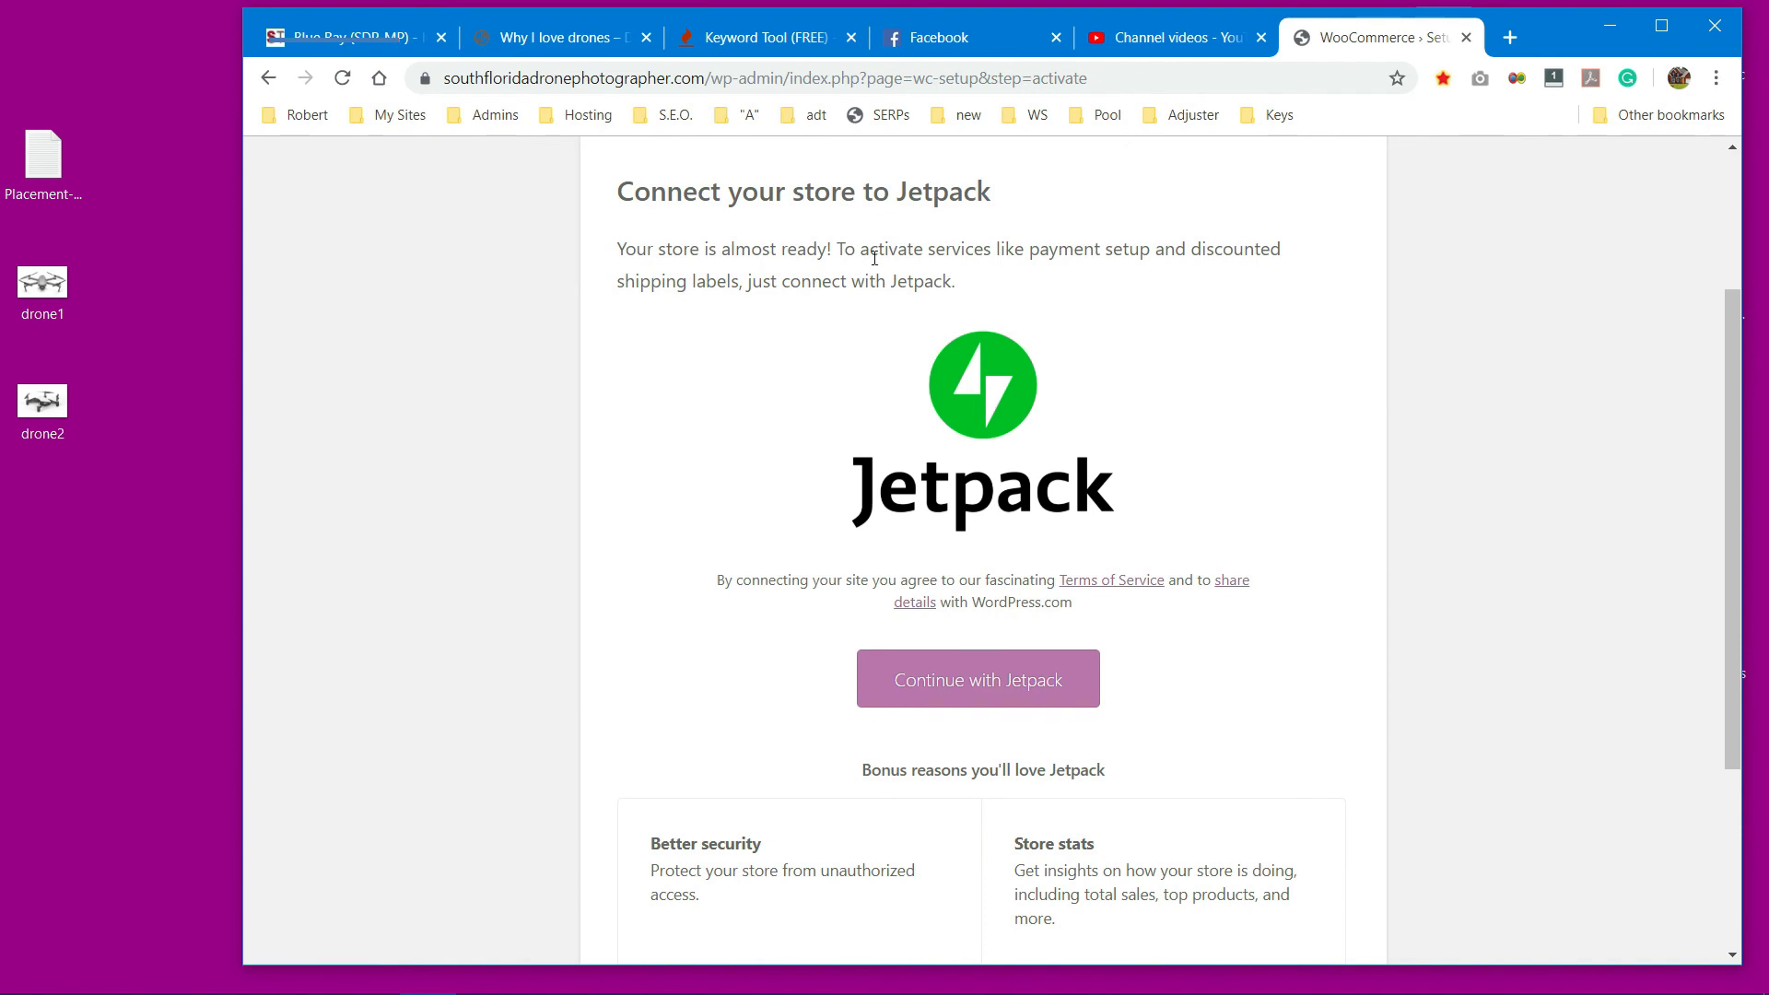
{"action": "scroll", "coordinate": [1020, 427], "scroll_direction": "down", "scroll_amount": 1}
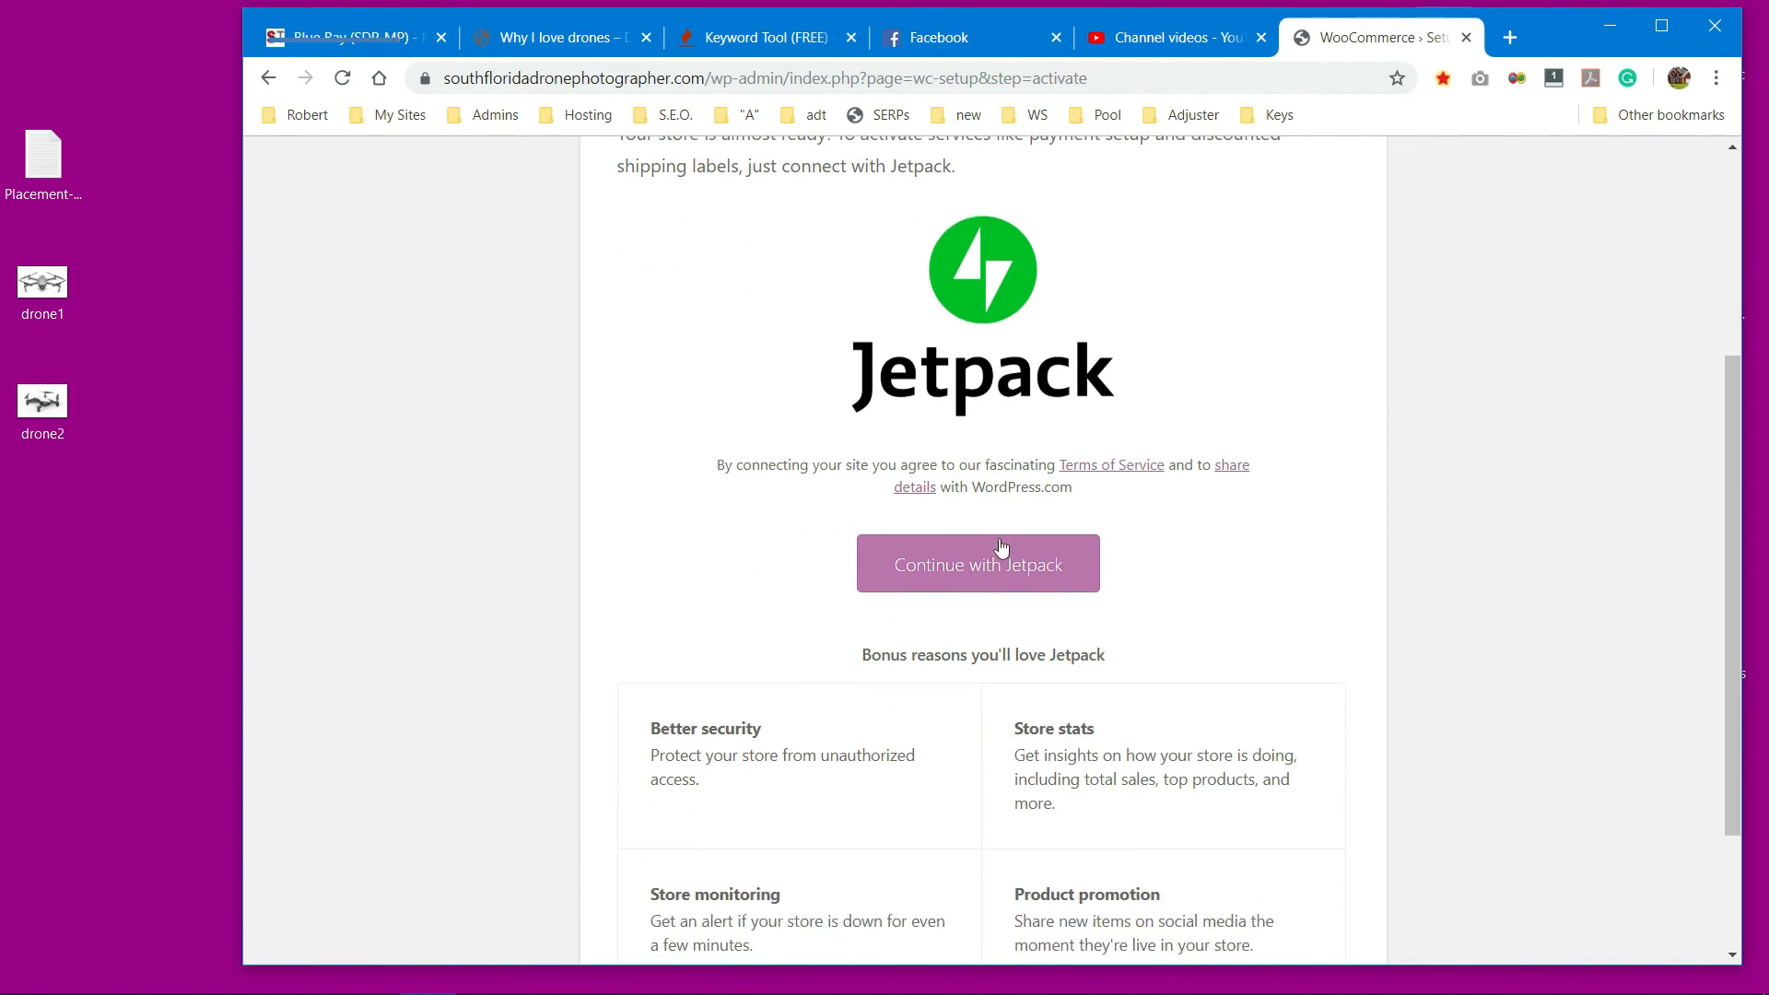
{"action": "scroll", "coordinate": [1259, 608], "scroll_direction": "down", "scroll_amount": 2}
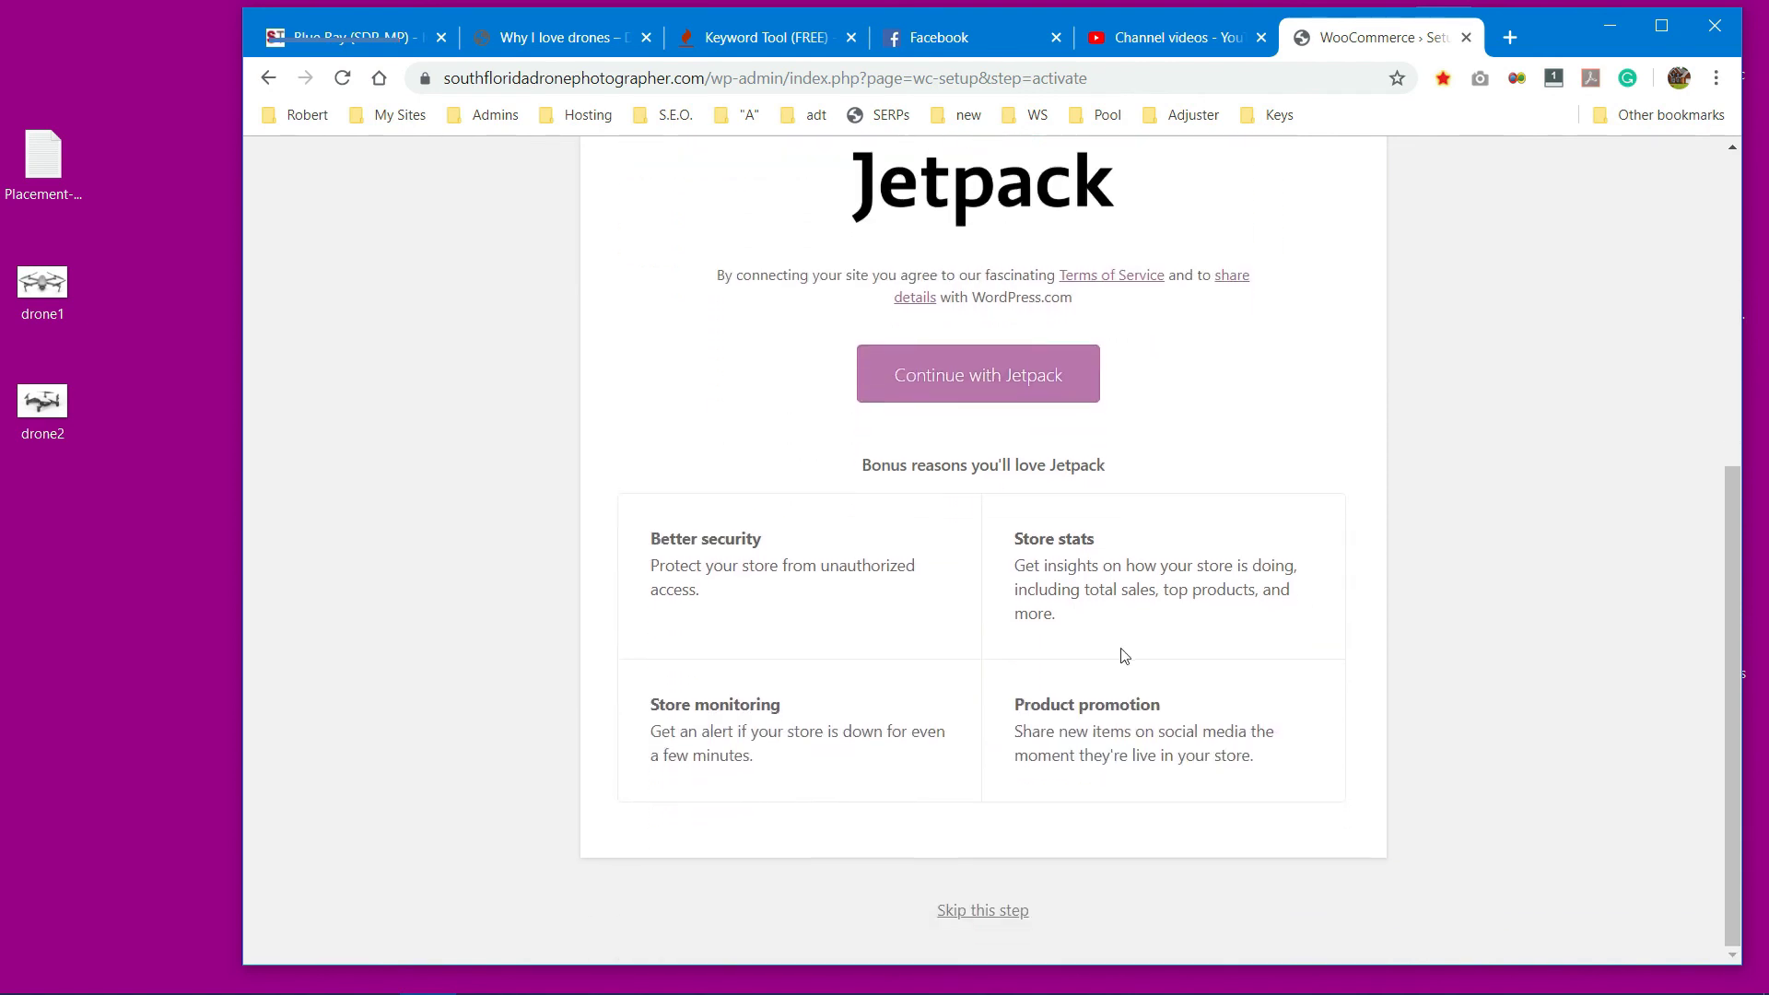
{"action": "left_click", "coordinate": [984, 910]}
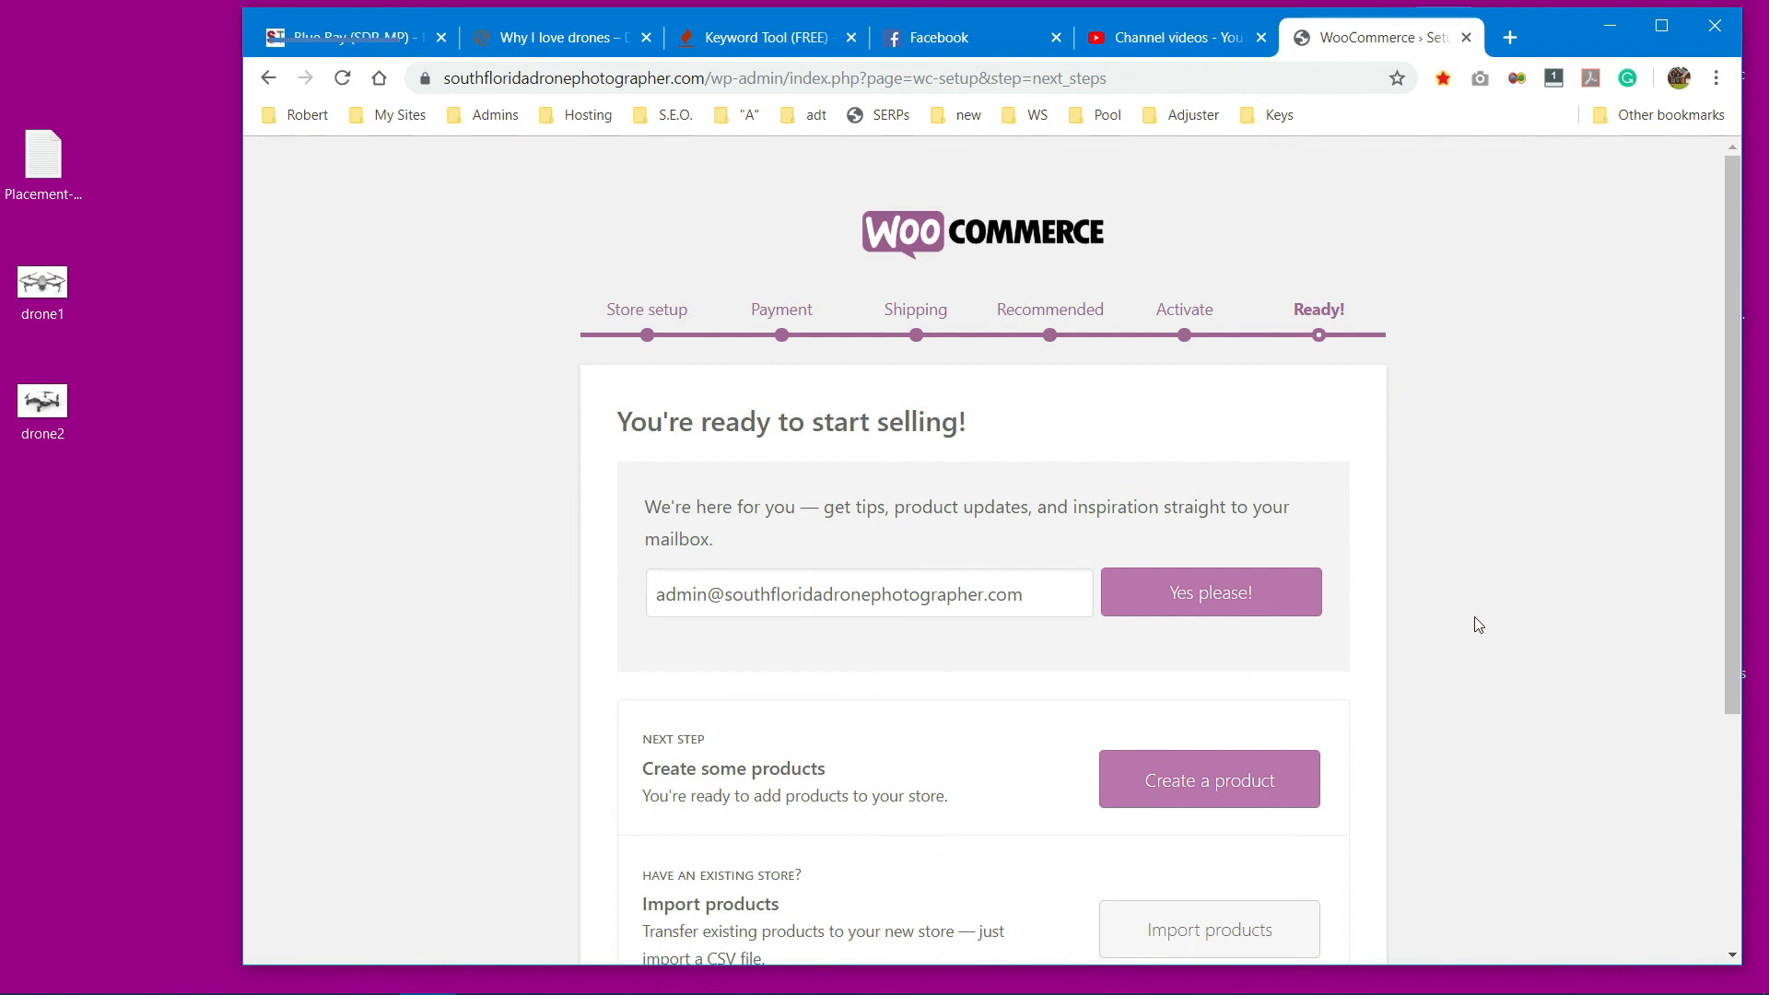
Step: Review the follow-up options on the wizard's final page and go to the WordPress dashboard
{"action": "scroll", "coordinate": [1474, 618], "scroll_direction": "down", "scroll_amount": 2}
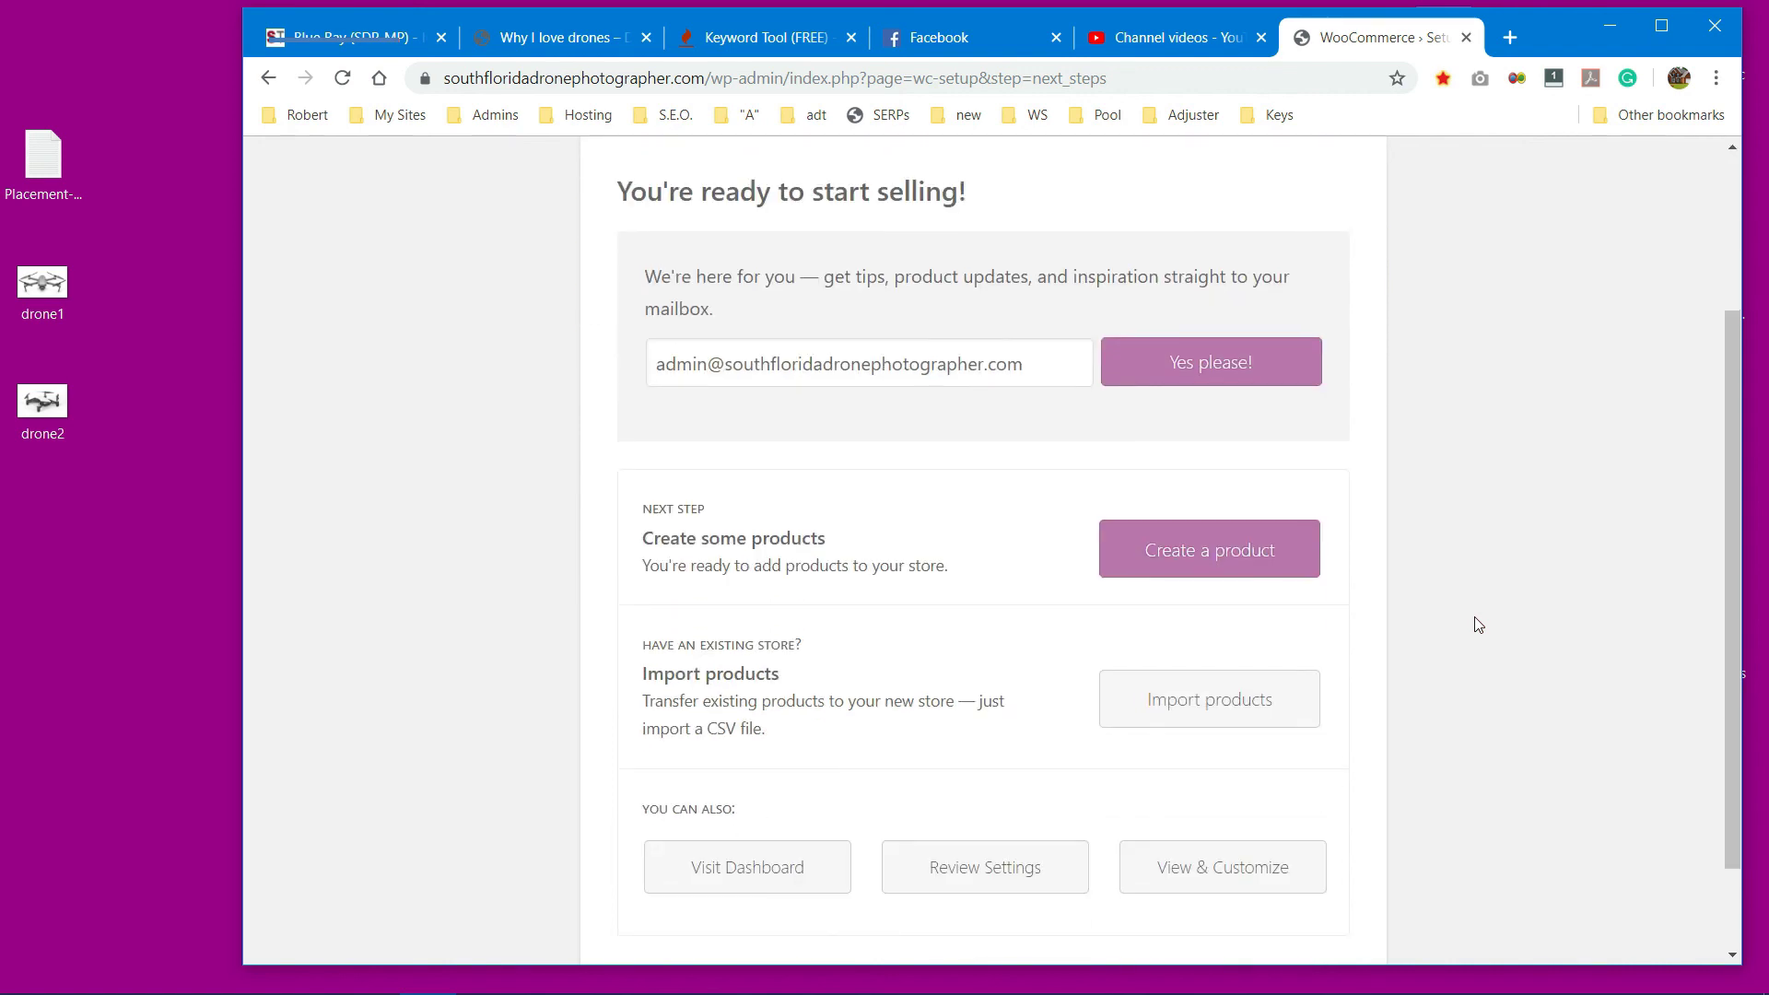
{"action": "scroll", "coordinate": [1474, 617], "scroll_direction": "down", "scroll_amount": 1}
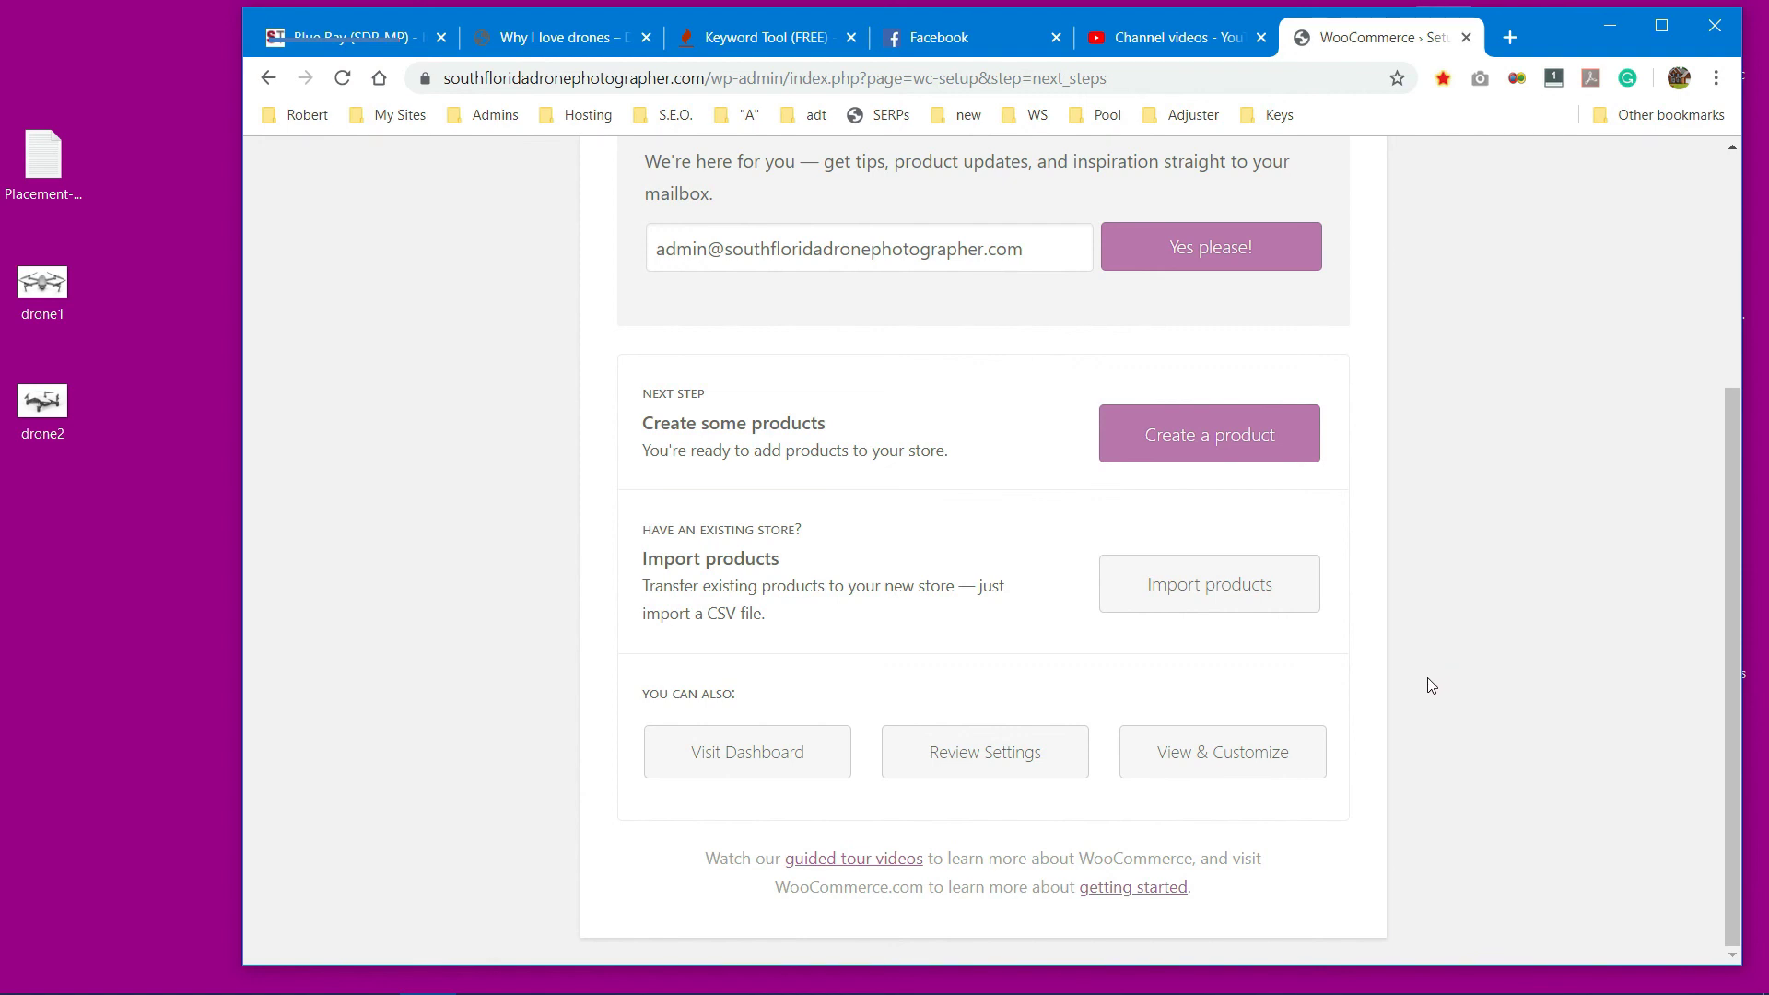
{"action": "left_click", "coordinate": [732, 758]}
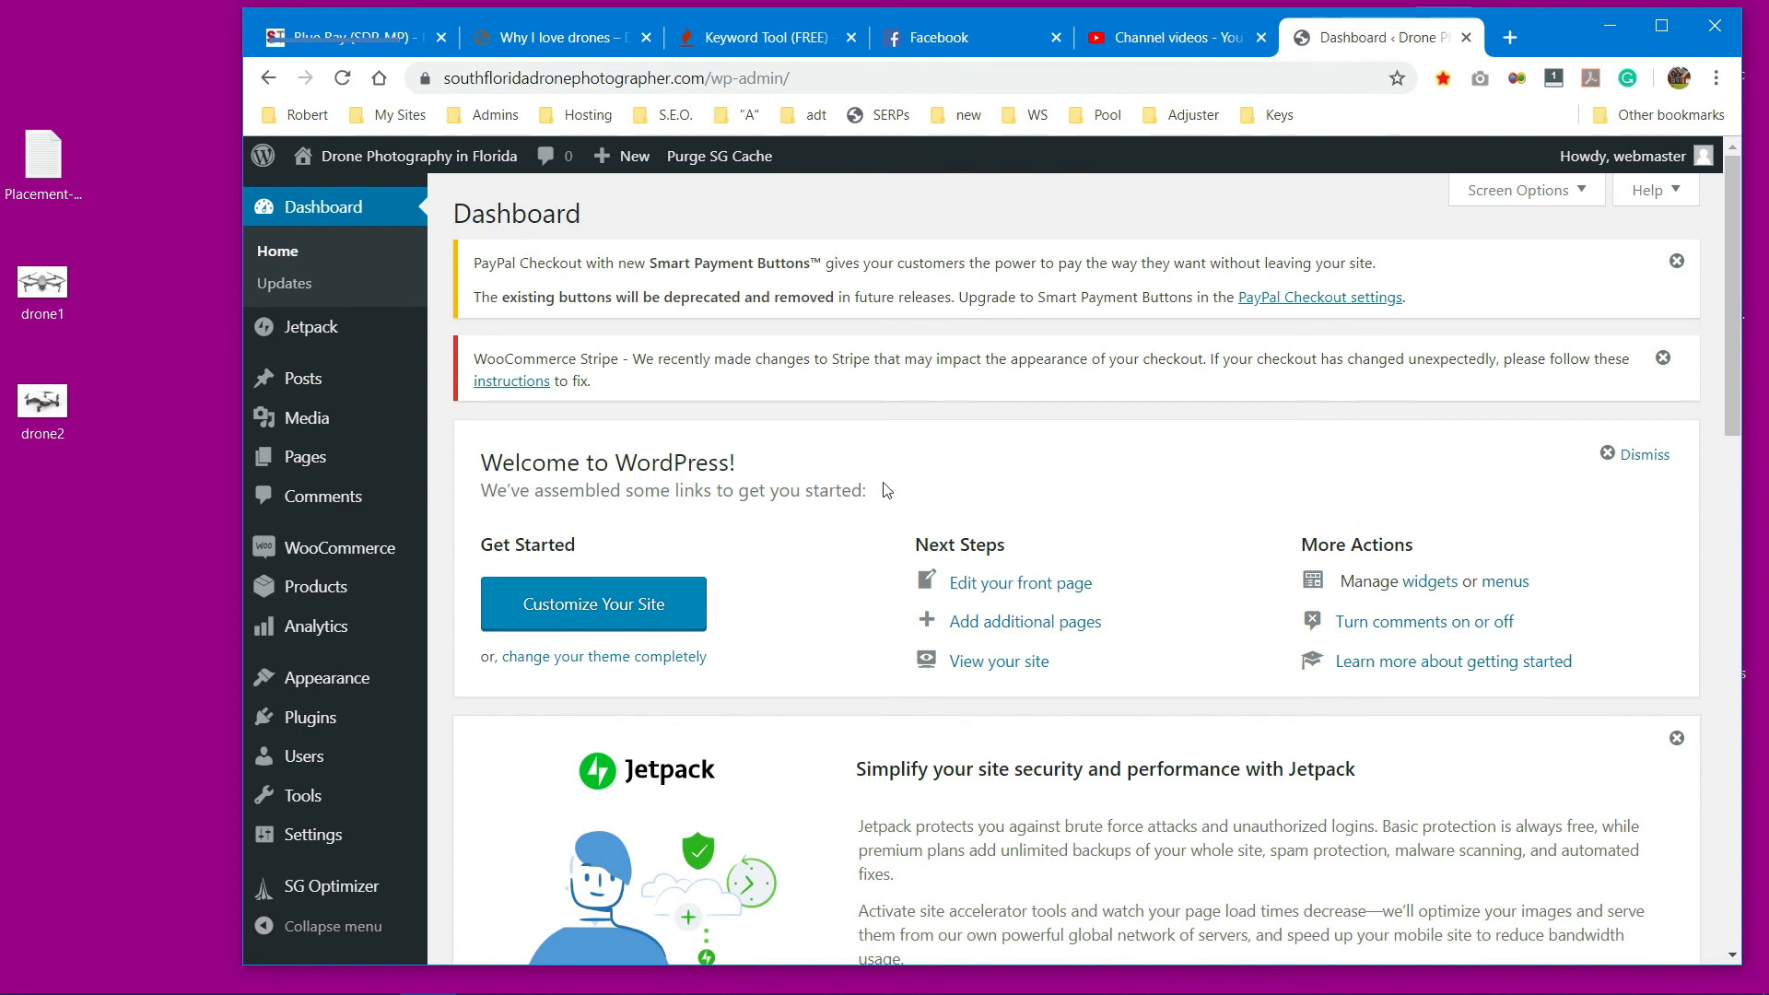
Step: Open the WooCommerce dashboard and examine its performance figures, sales charts and leaderboards
{"action": "mouse_move", "coordinate": [341, 551]}
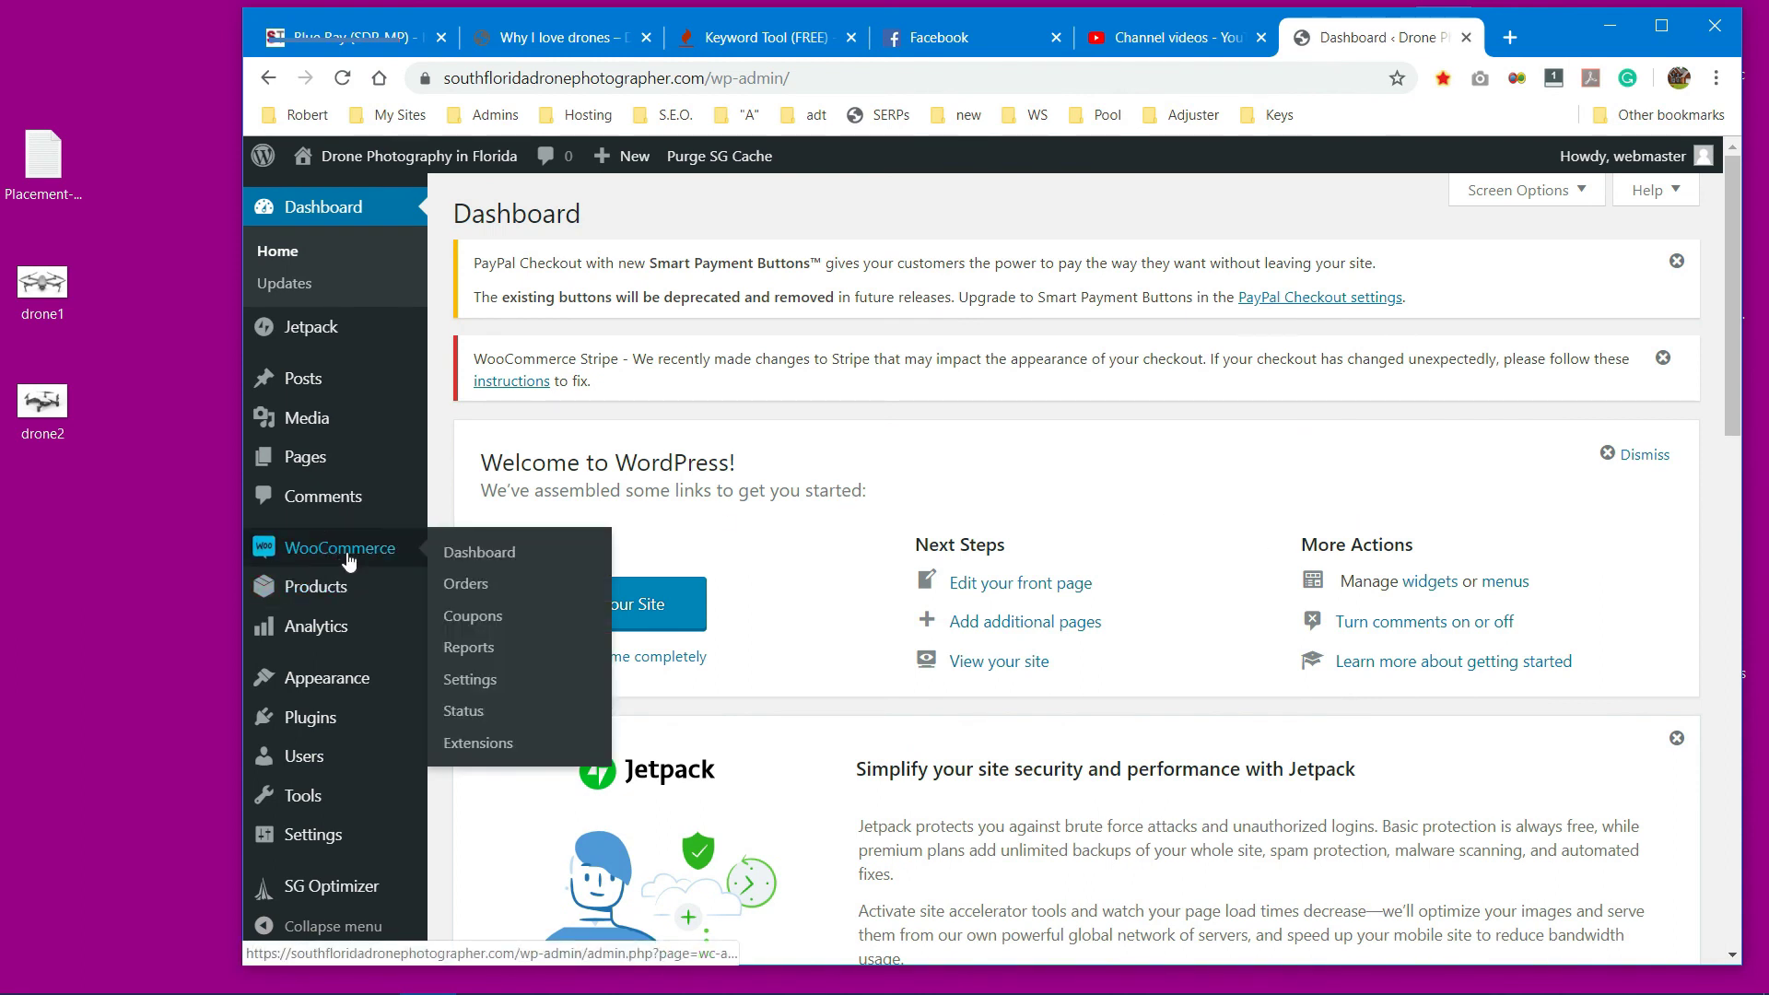
{"action": "left_click", "coordinate": [461, 556]}
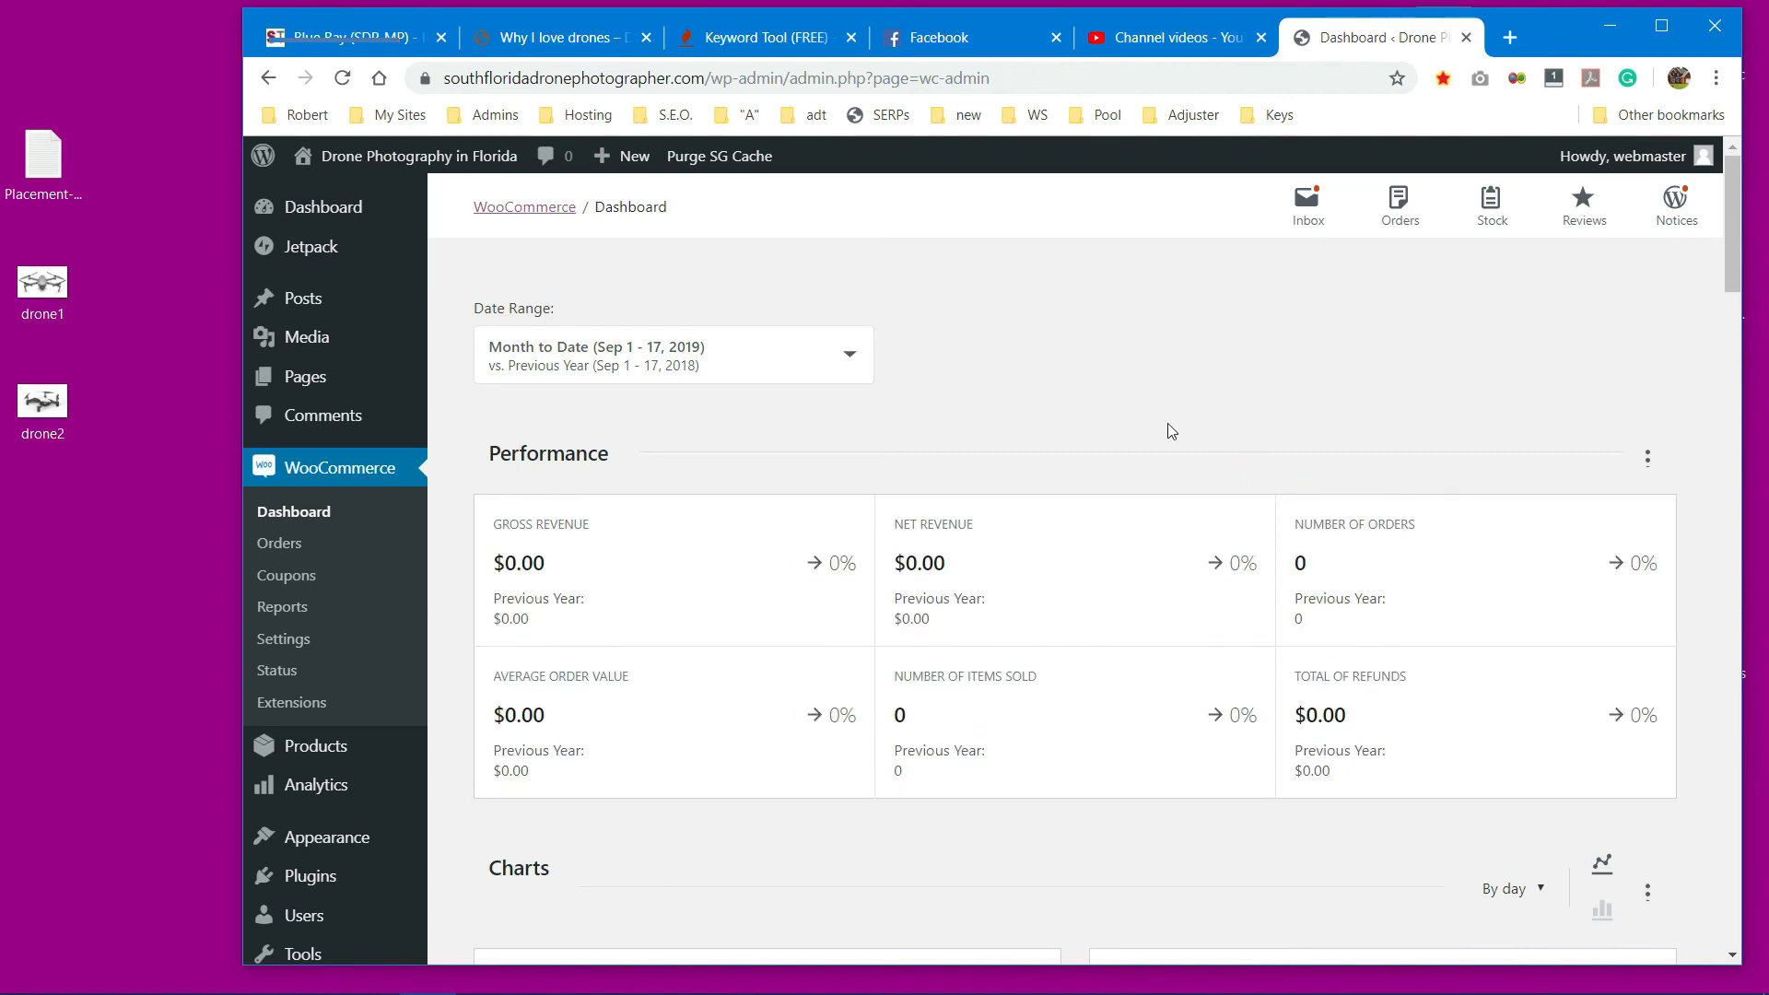
{"action": "scroll", "coordinate": [1171, 431], "scroll_direction": "down", "scroll_amount": 1}
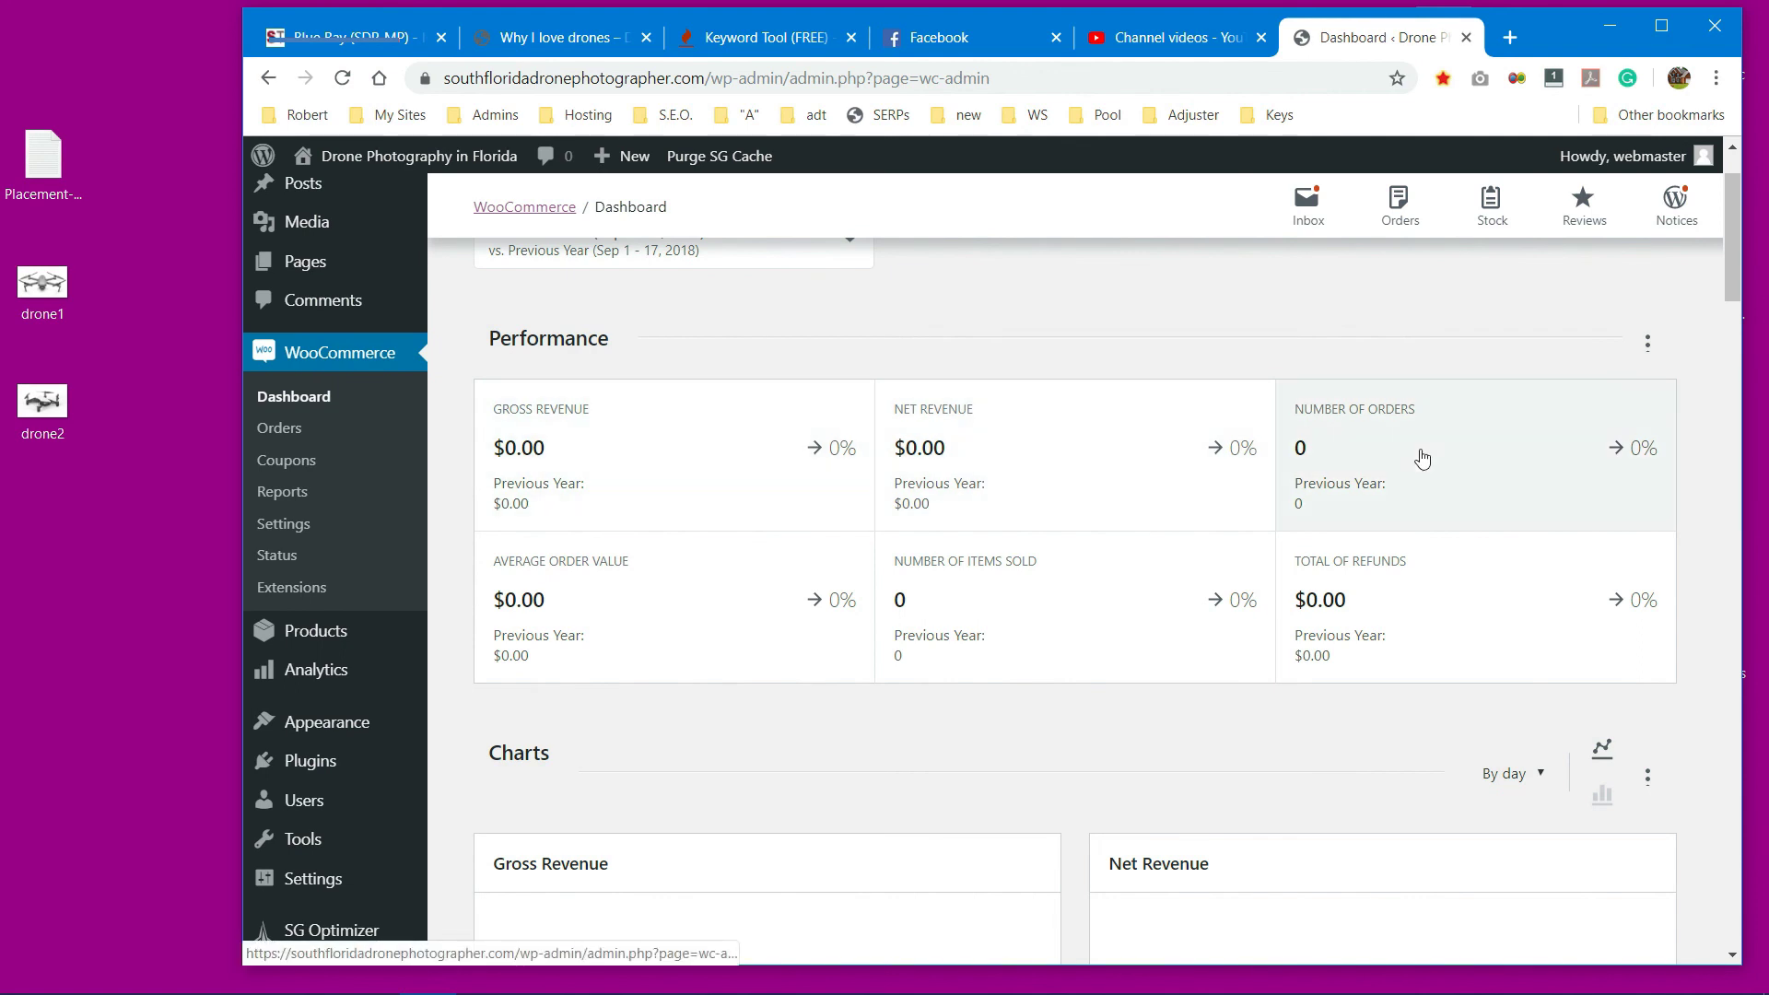
{"action": "scroll", "coordinate": [672, 682], "scroll_direction": "down", "scroll_amount": 1}
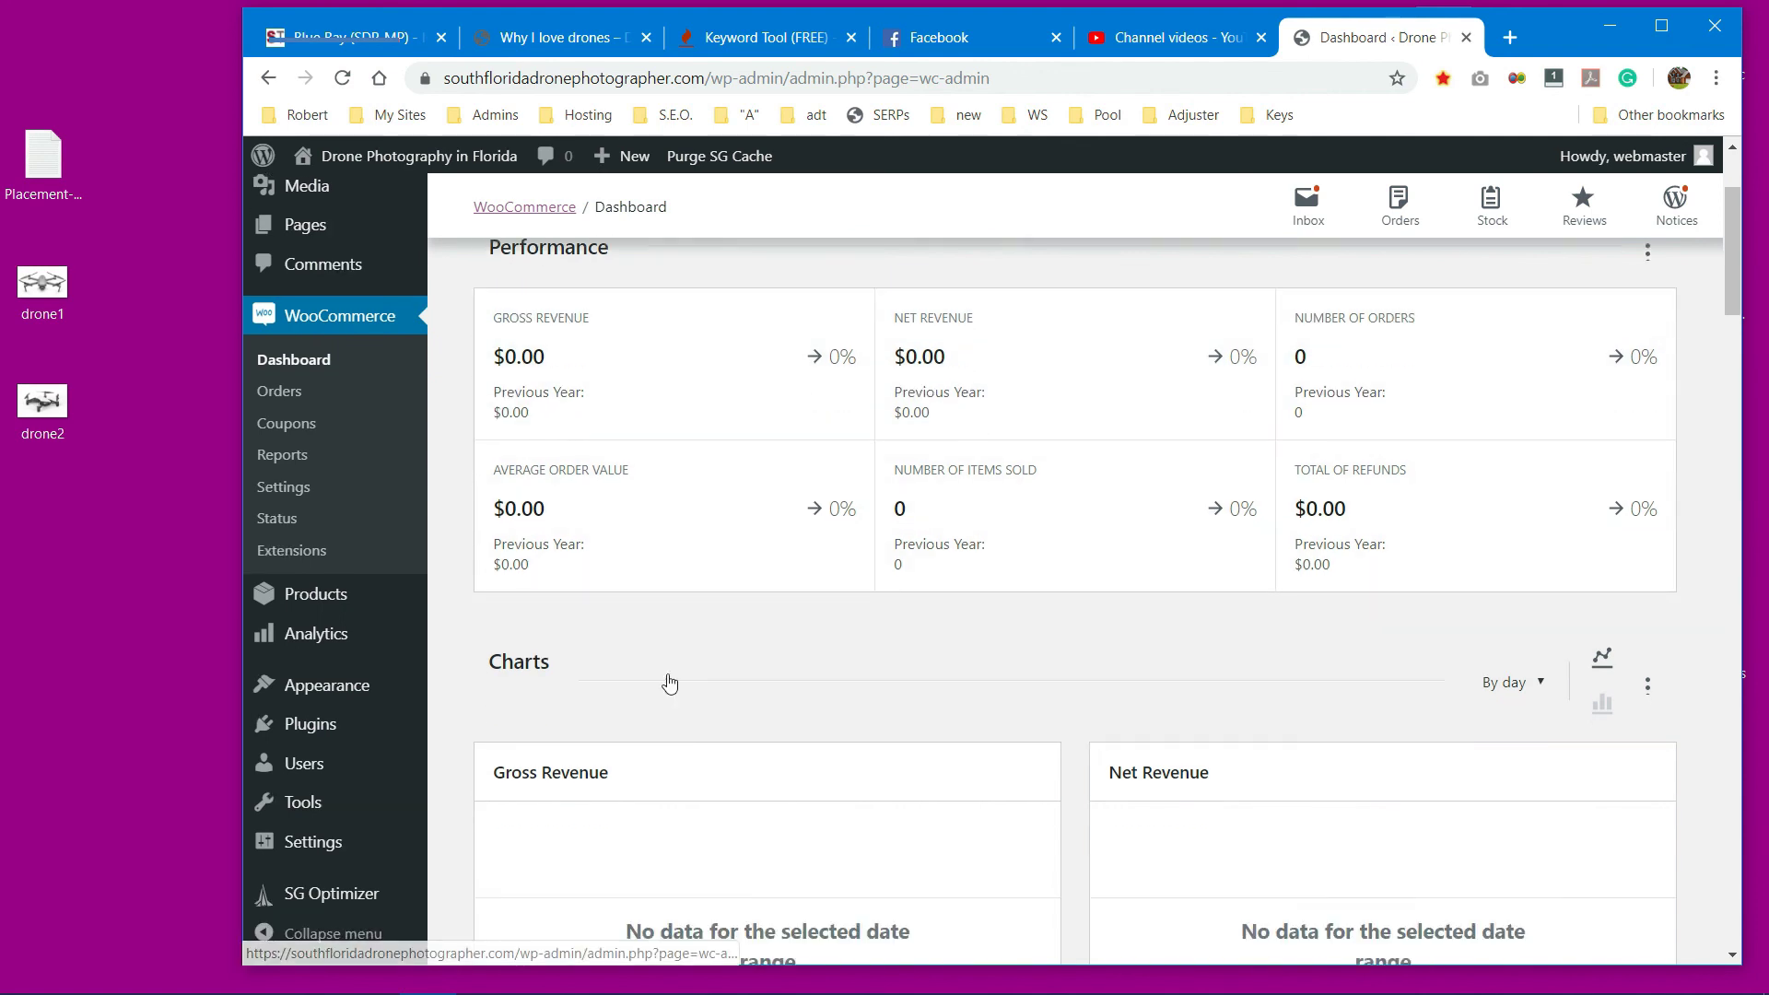
{"action": "scroll", "coordinate": [669, 681], "scroll_direction": "down", "scroll_amount": 5}
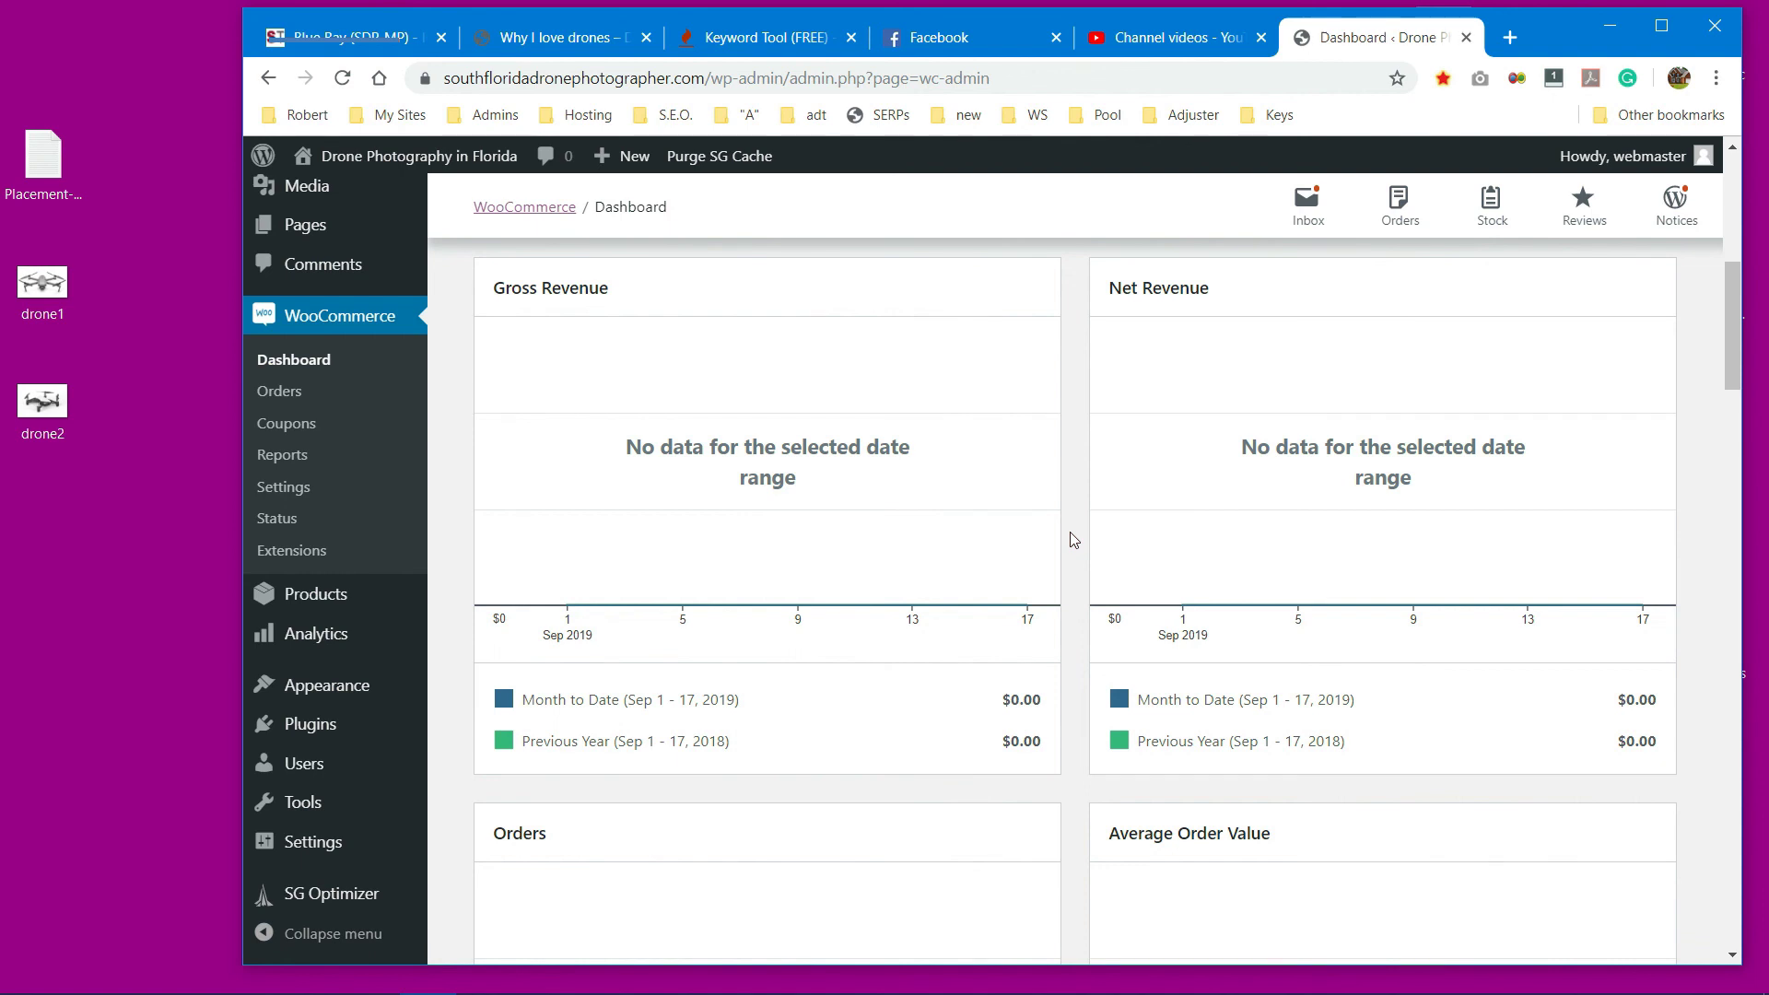
{"action": "scroll", "coordinate": [1072, 540], "scroll_direction": "down", "scroll_amount": 4}
{"action": "scroll", "coordinate": [1072, 534], "scroll_direction": "down", "scroll_amount": 11}
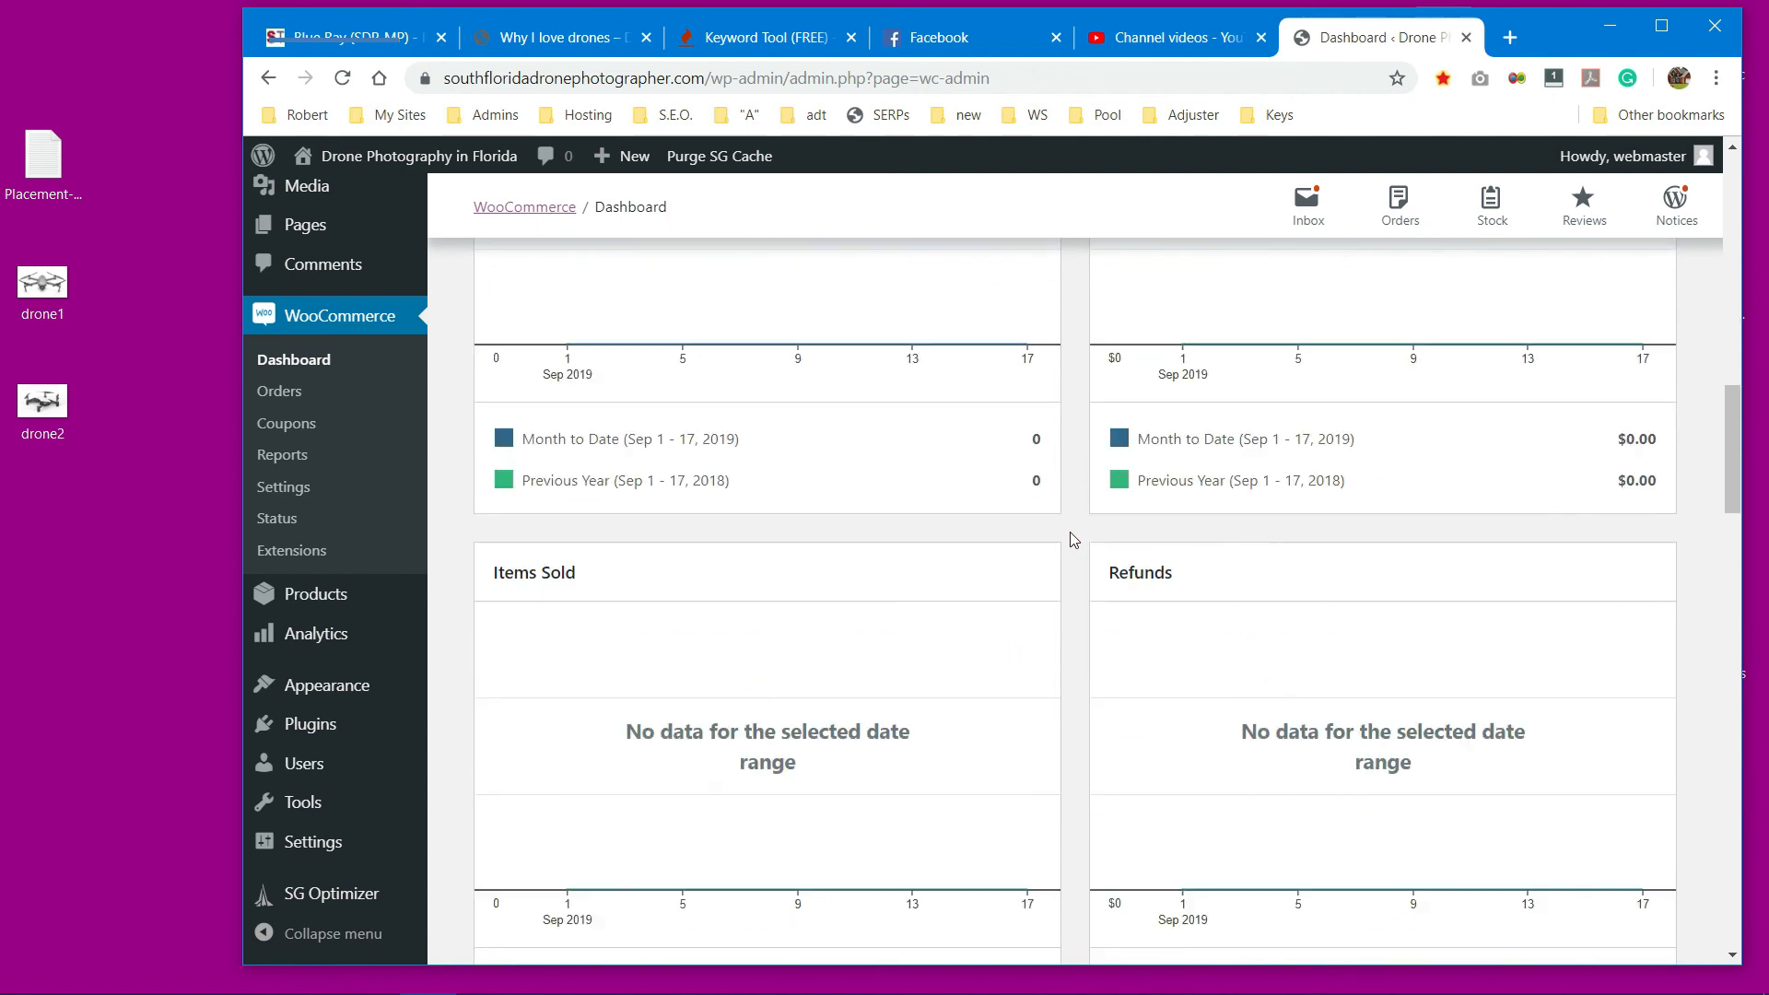
{"action": "scroll", "coordinate": [1069, 532], "scroll_direction": "down", "scroll_amount": 18}
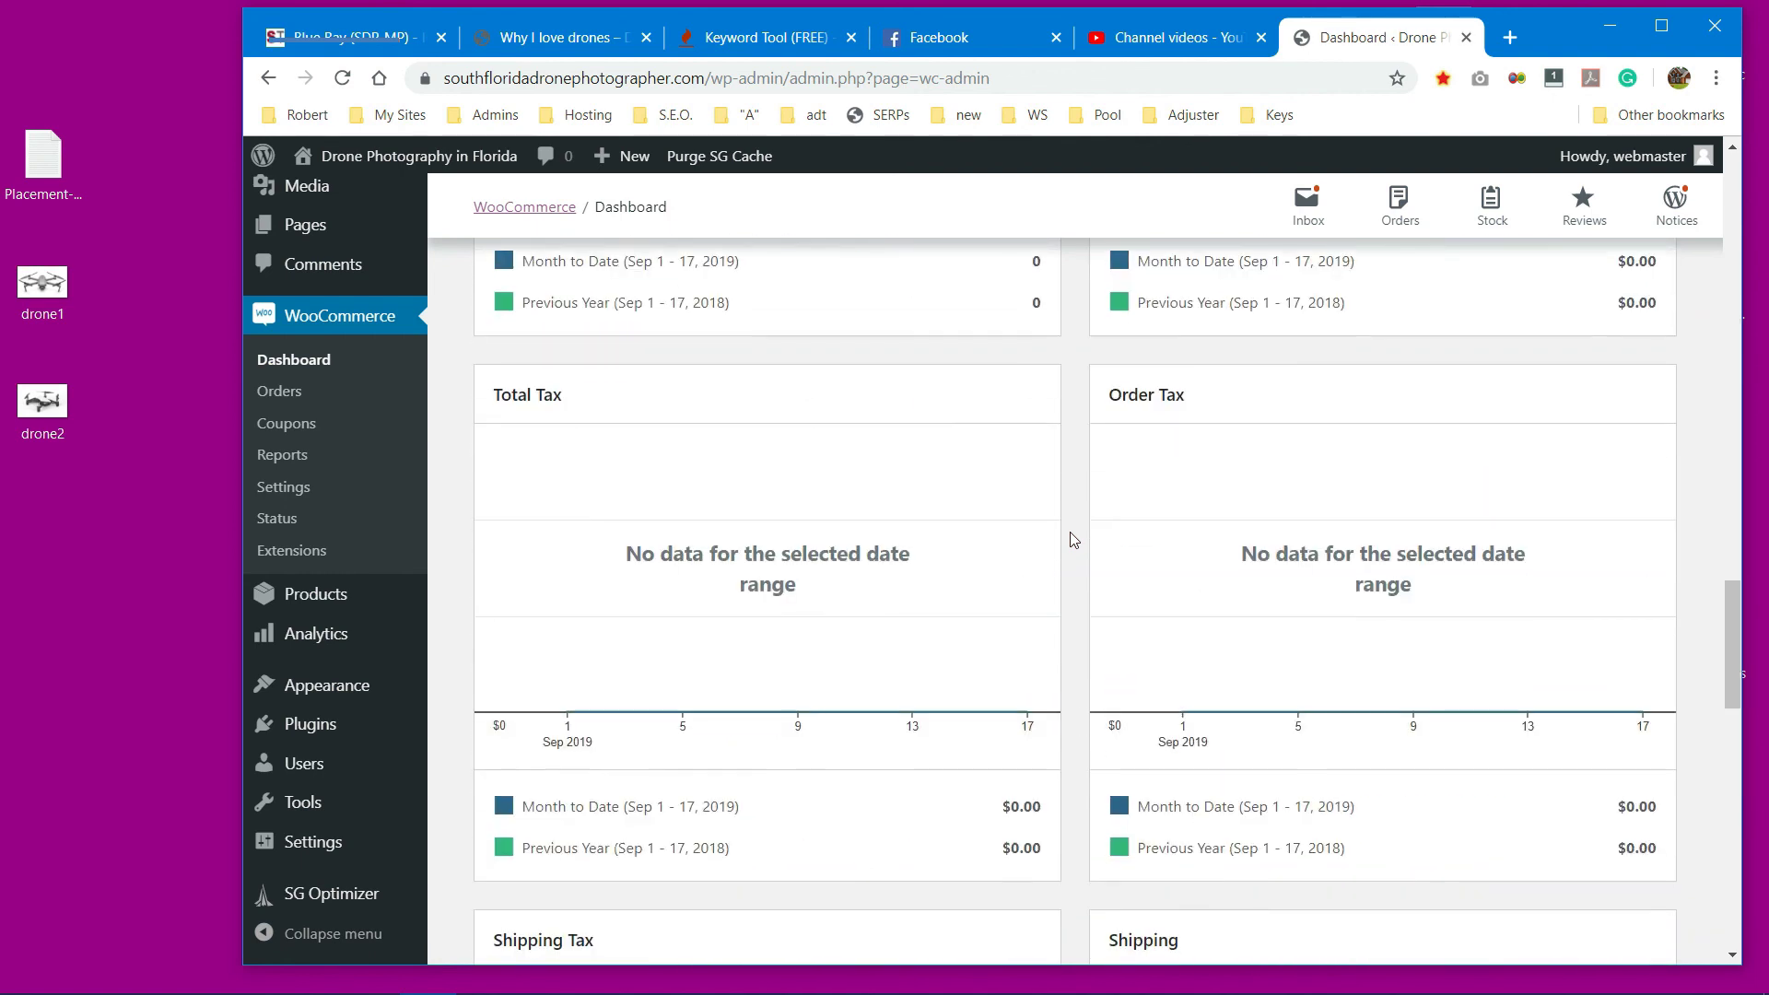
{"action": "scroll", "coordinate": [1071, 539], "scroll_direction": "down", "scroll_amount": 4}
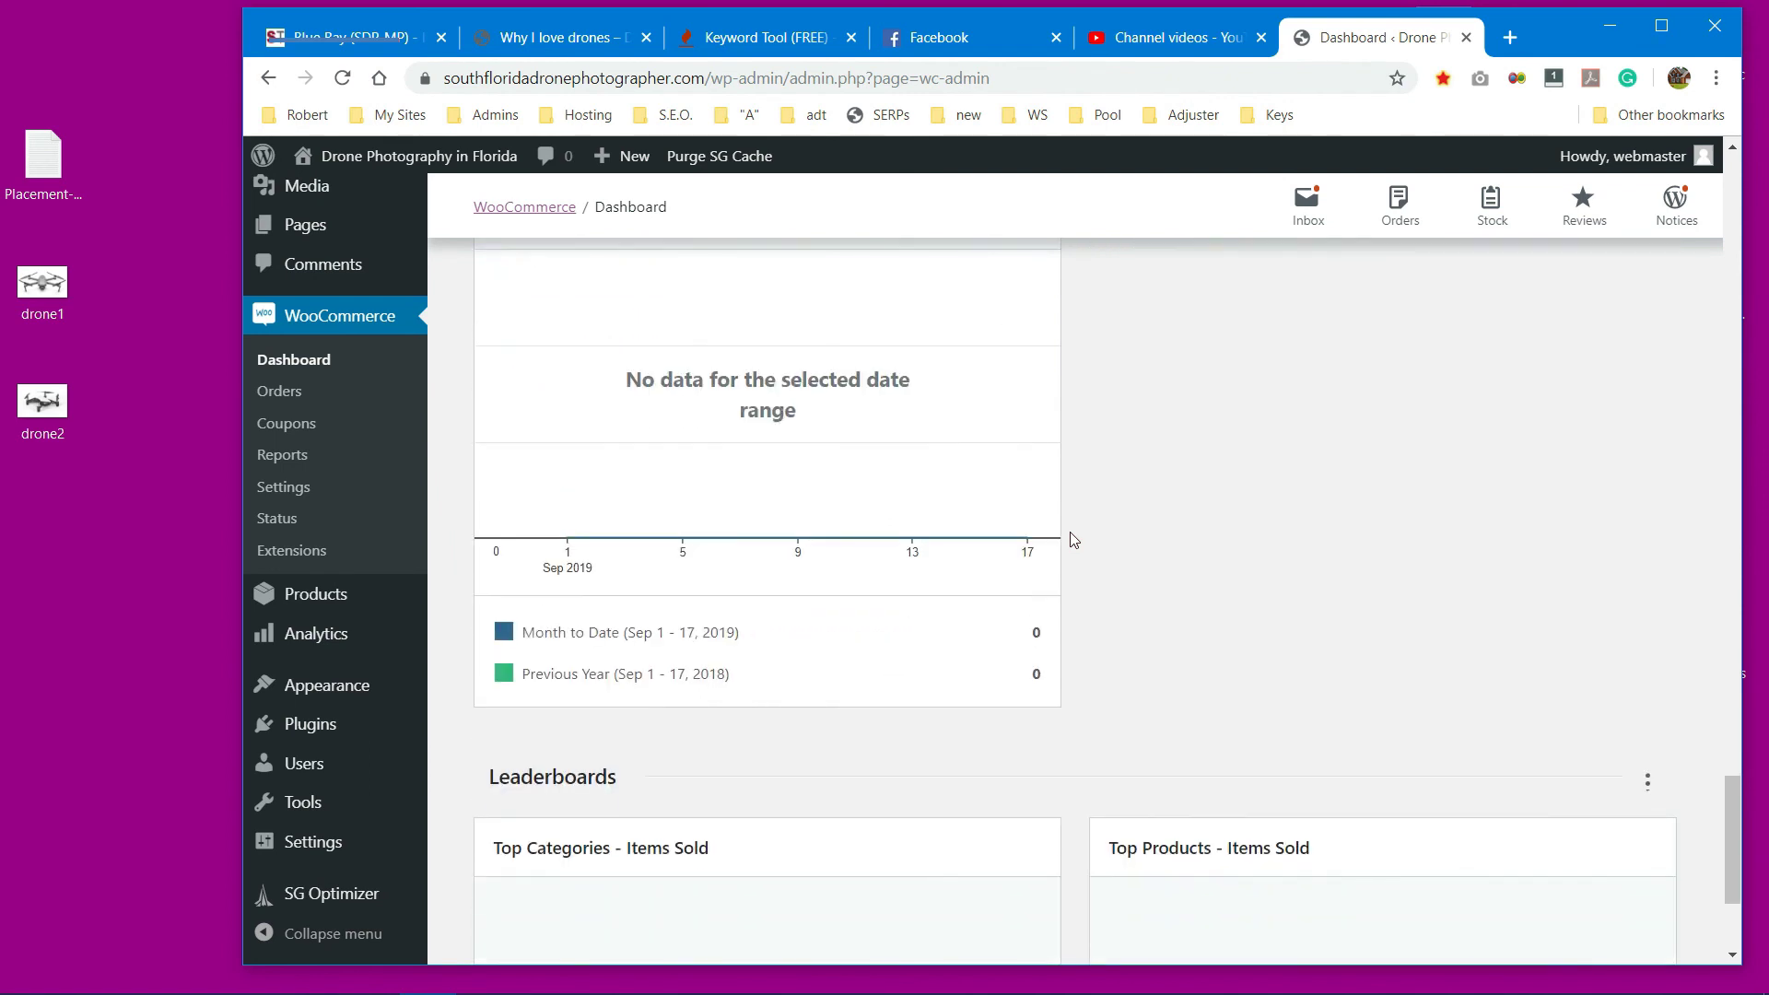
{"action": "scroll", "coordinate": [1073, 541], "scroll_direction": "up", "scroll_amount": 20}
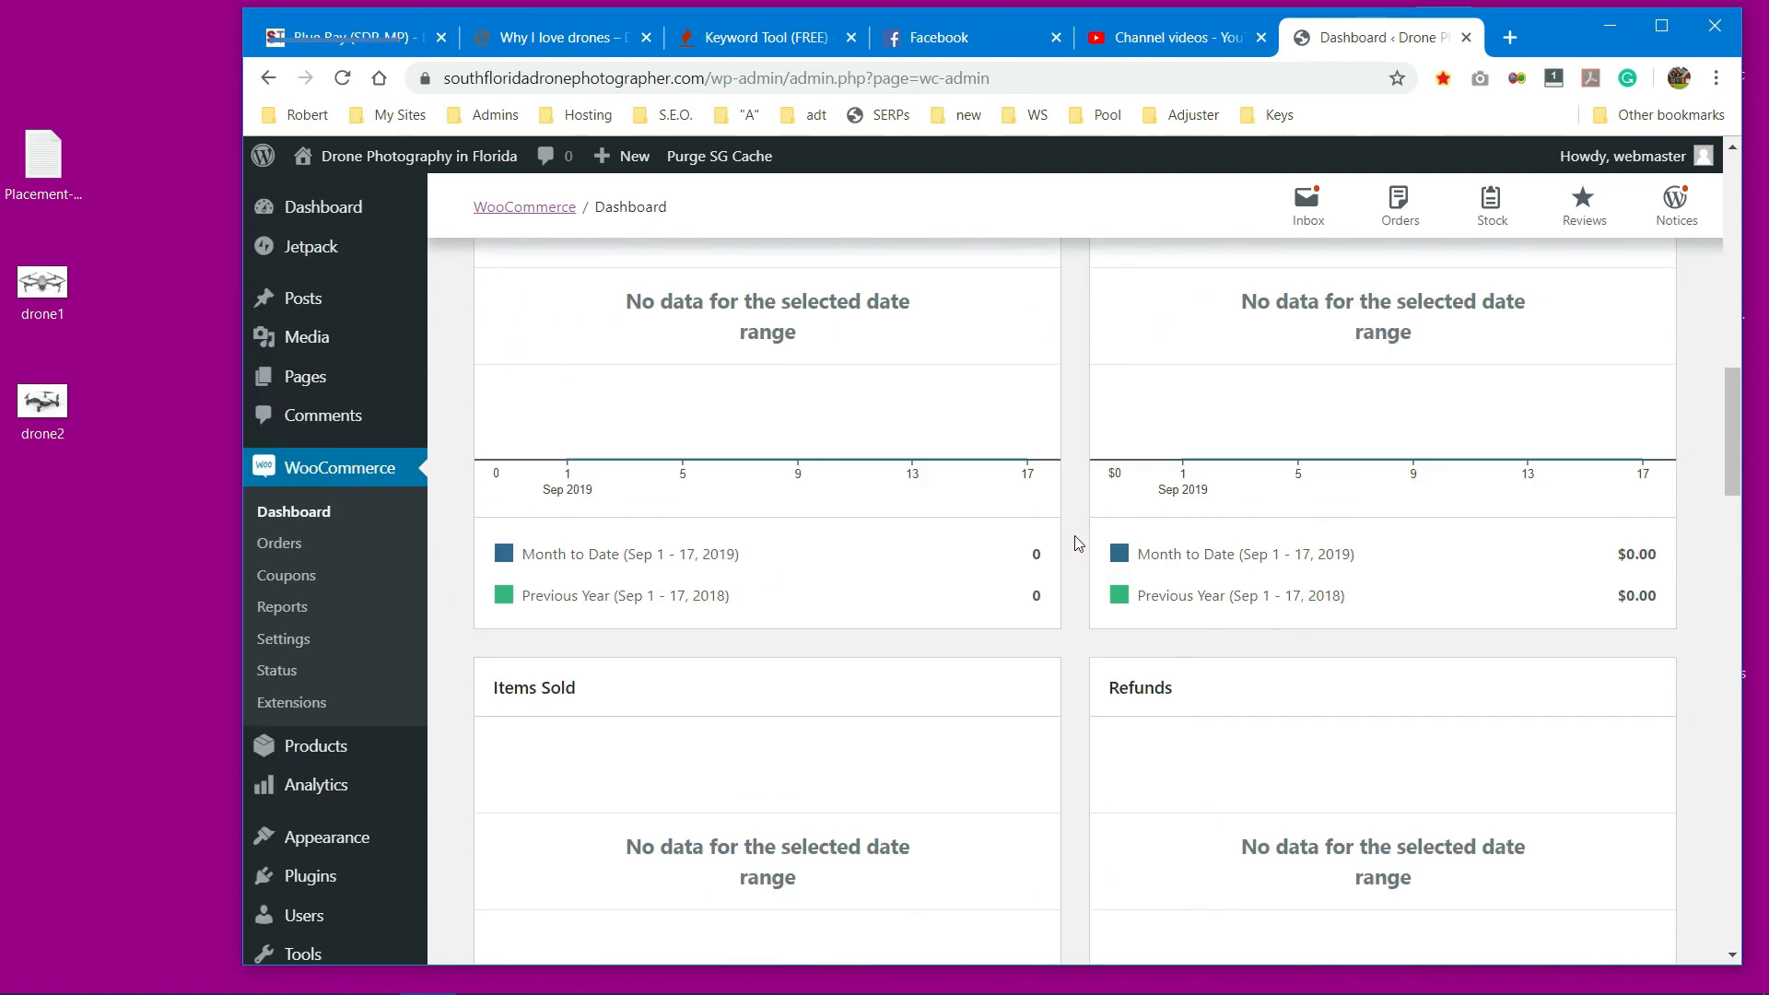
{"action": "scroll", "coordinate": [1074, 540], "scroll_direction": "up", "scroll_amount": 12}
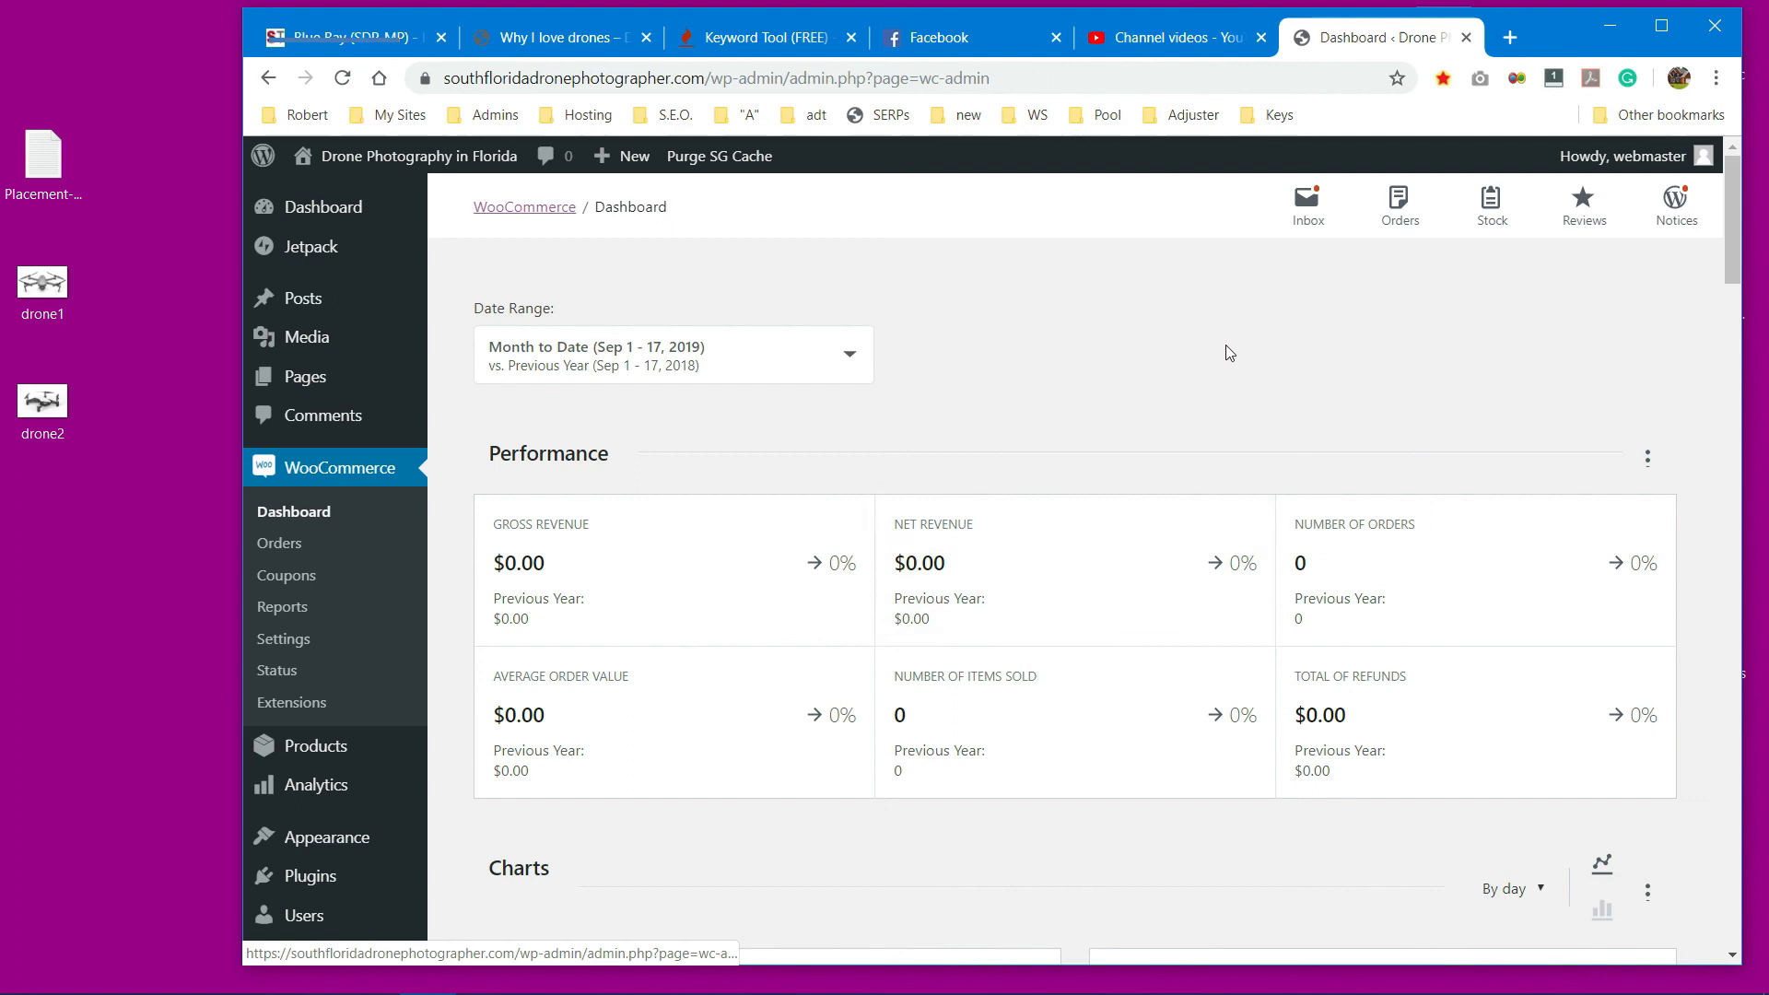
Step: Check the Orders and Stock activity overviews on the WooCommerce dashboard, closing each one after viewing
{"action": "left_click", "coordinate": [1391, 224]}
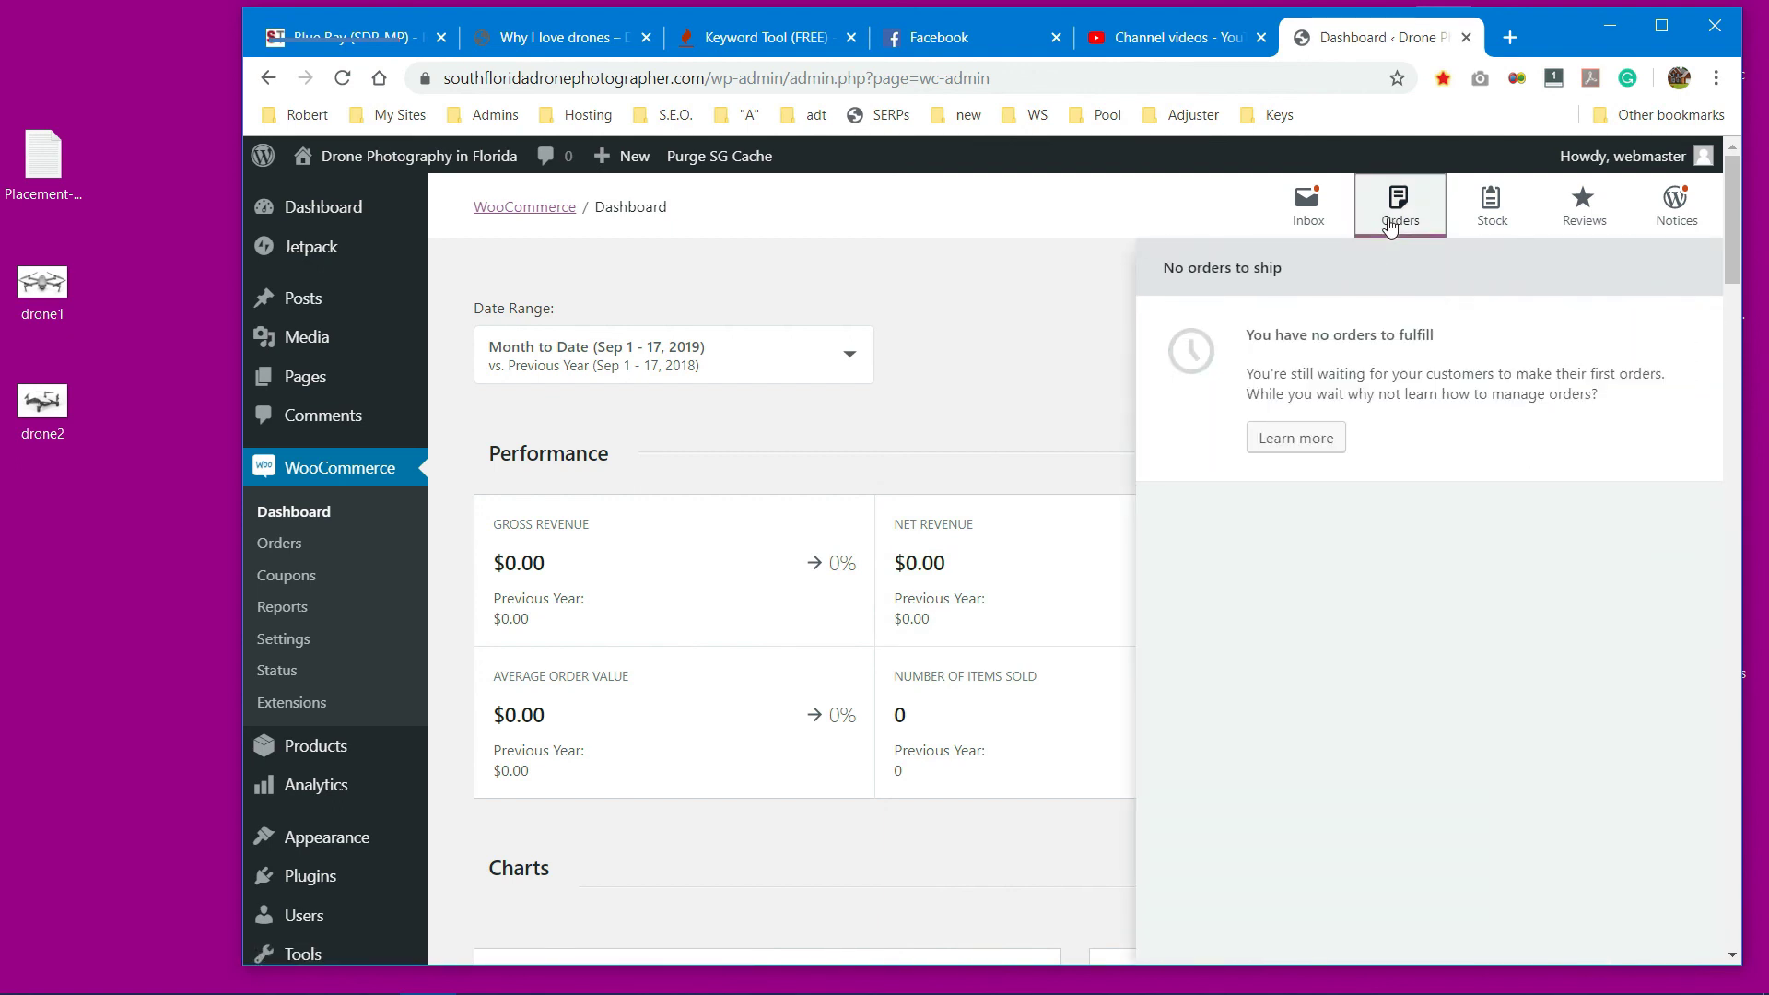
{"action": "left_click", "coordinate": [1391, 223]}
{"action": "left_click", "coordinate": [1487, 219]}
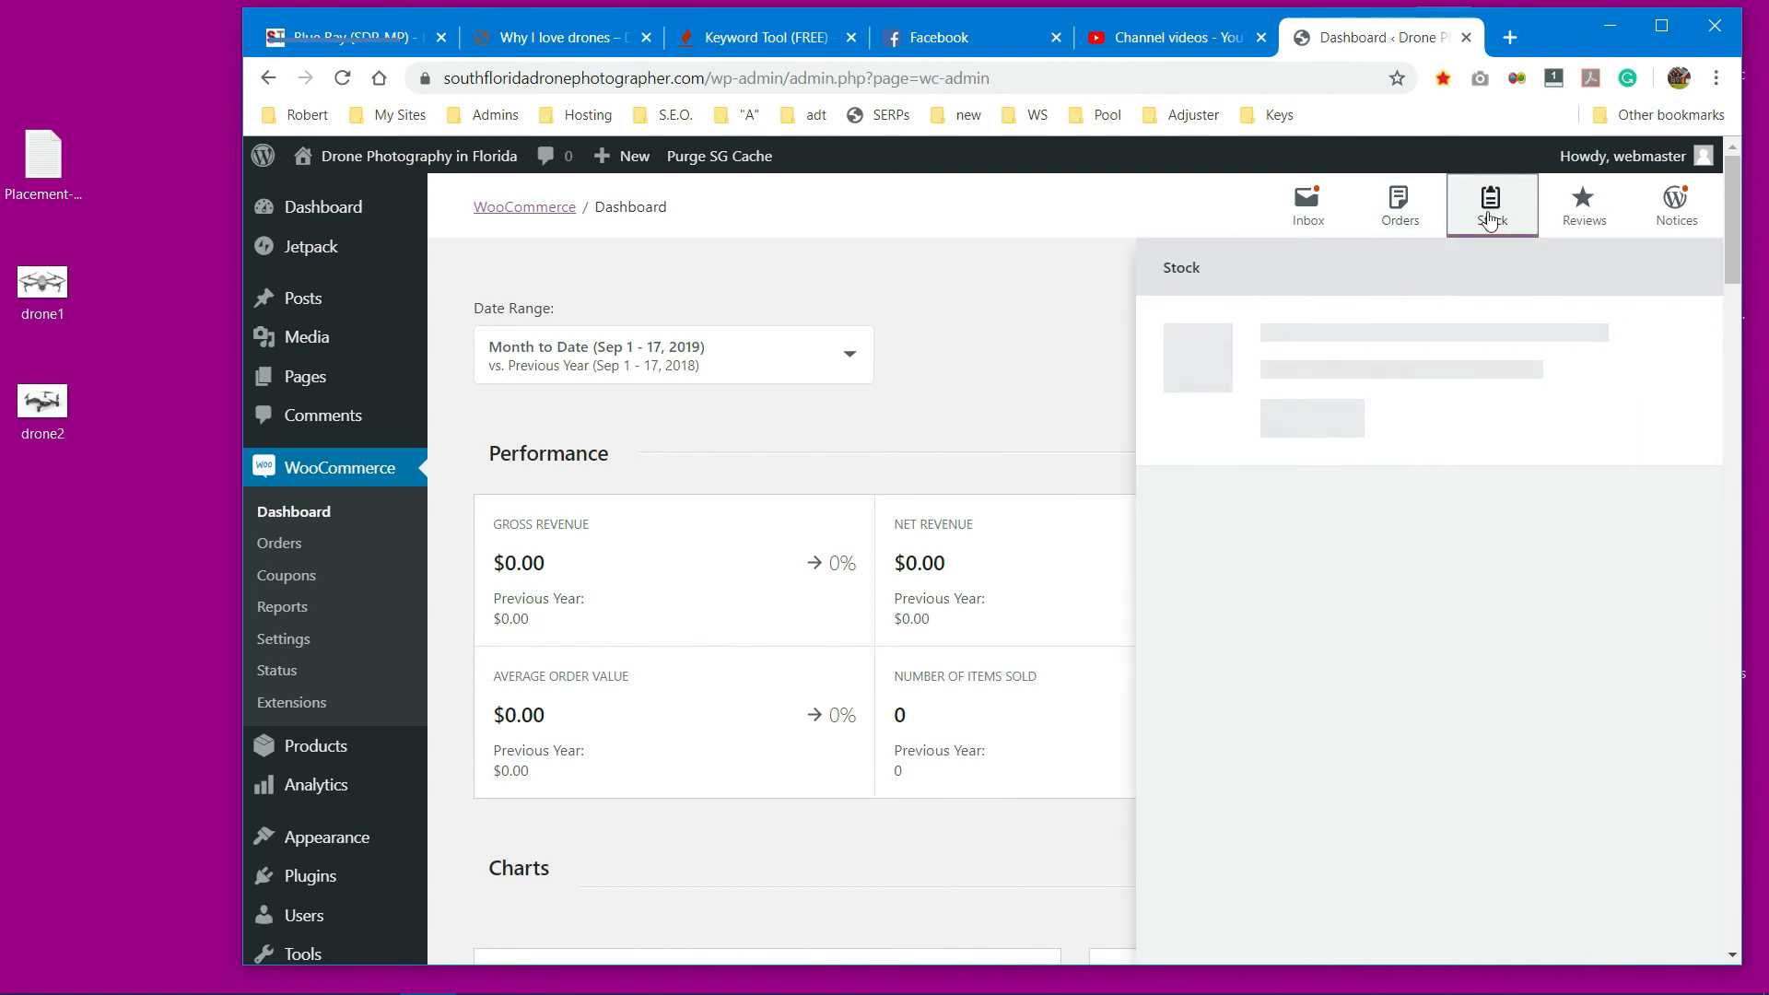
{"action": "left_click", "coordinate": [1487, 219]}
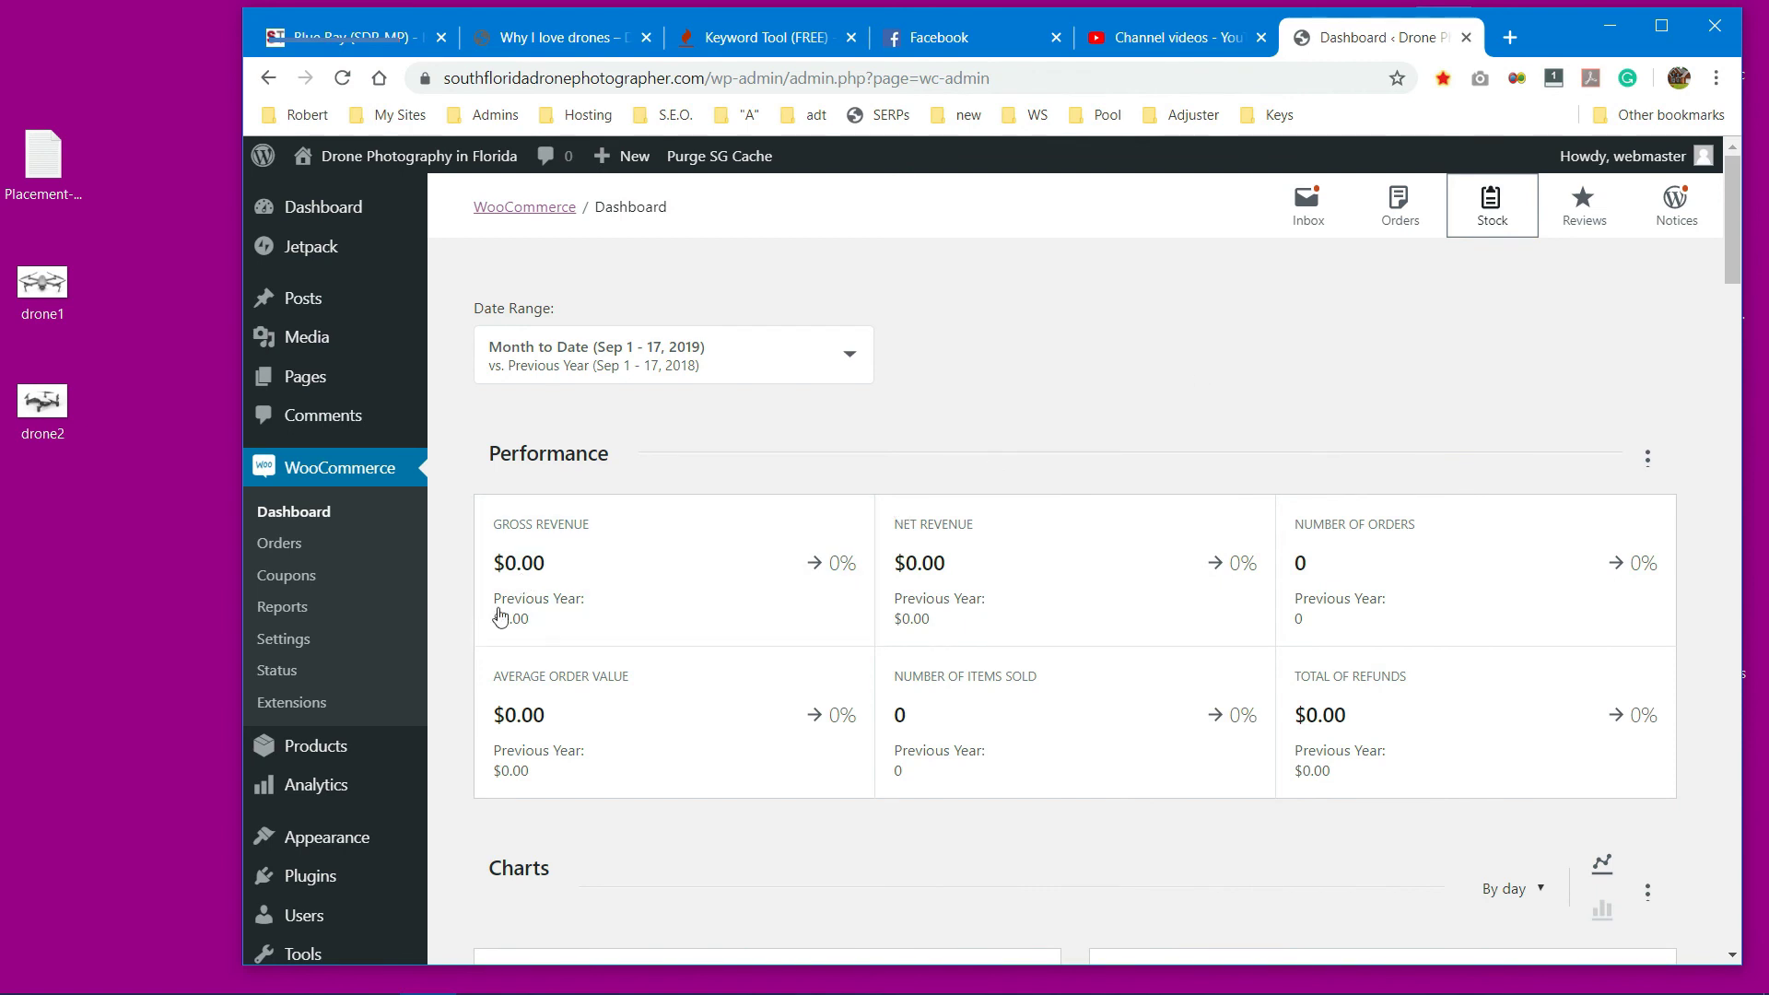
Step: Open the WooCommerce general settings and restrict the selling locations to specific countries, choosing only United States (US)
{"action": "left_click", "coordinate": [304, 643]}
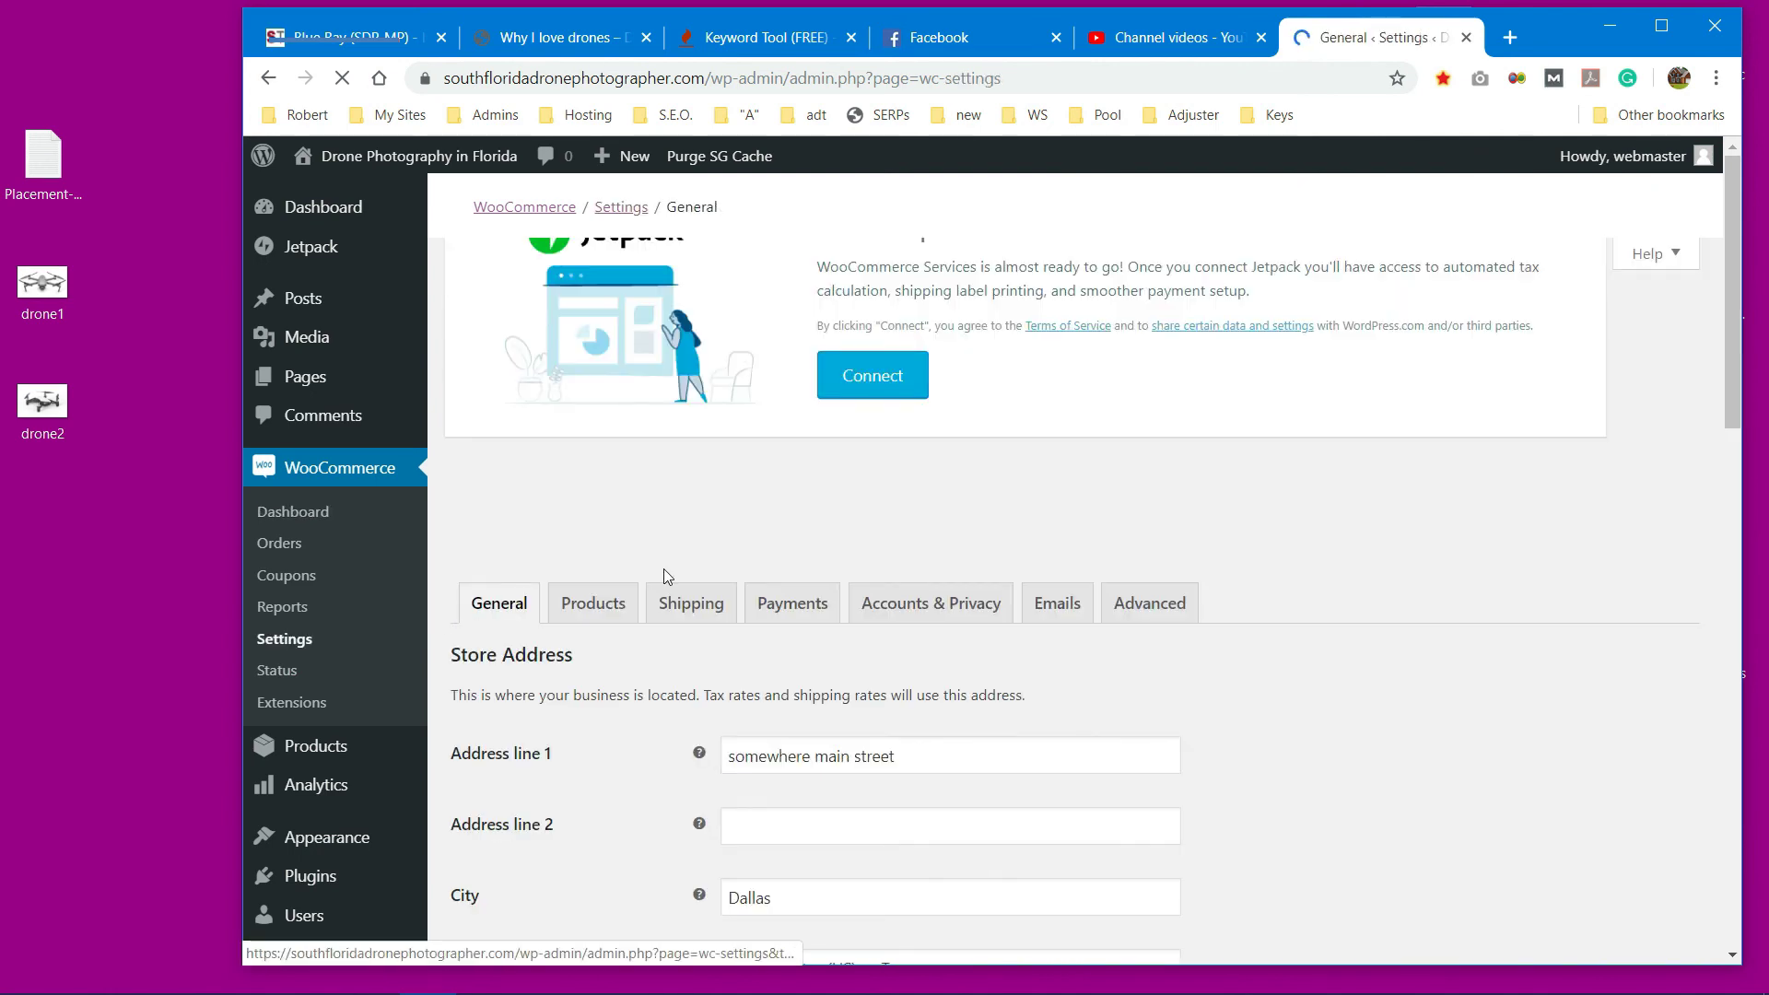
{"action": "scroll", "coordinate": [1463, 588], "scroll_direction": "down", "scroll_amount": 5}
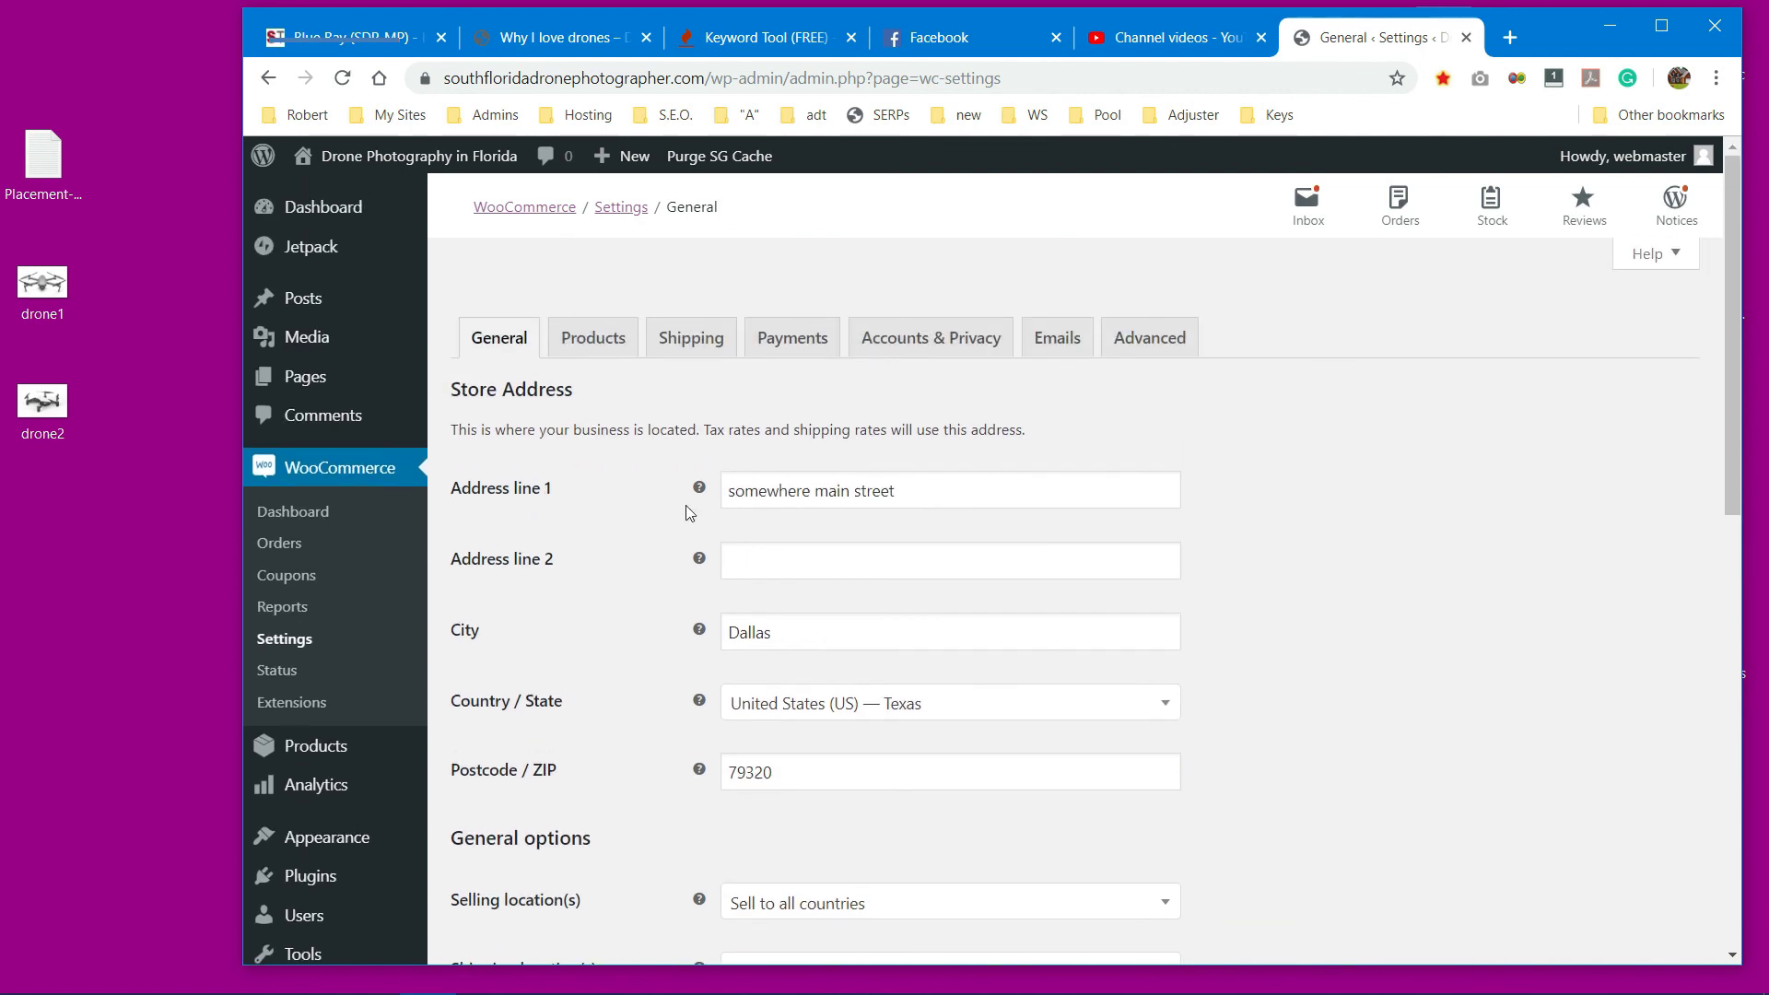
{"action": "scroll", "coordinate": [677, 530], "scroll_direction": "down", "scroll_amount": 5}
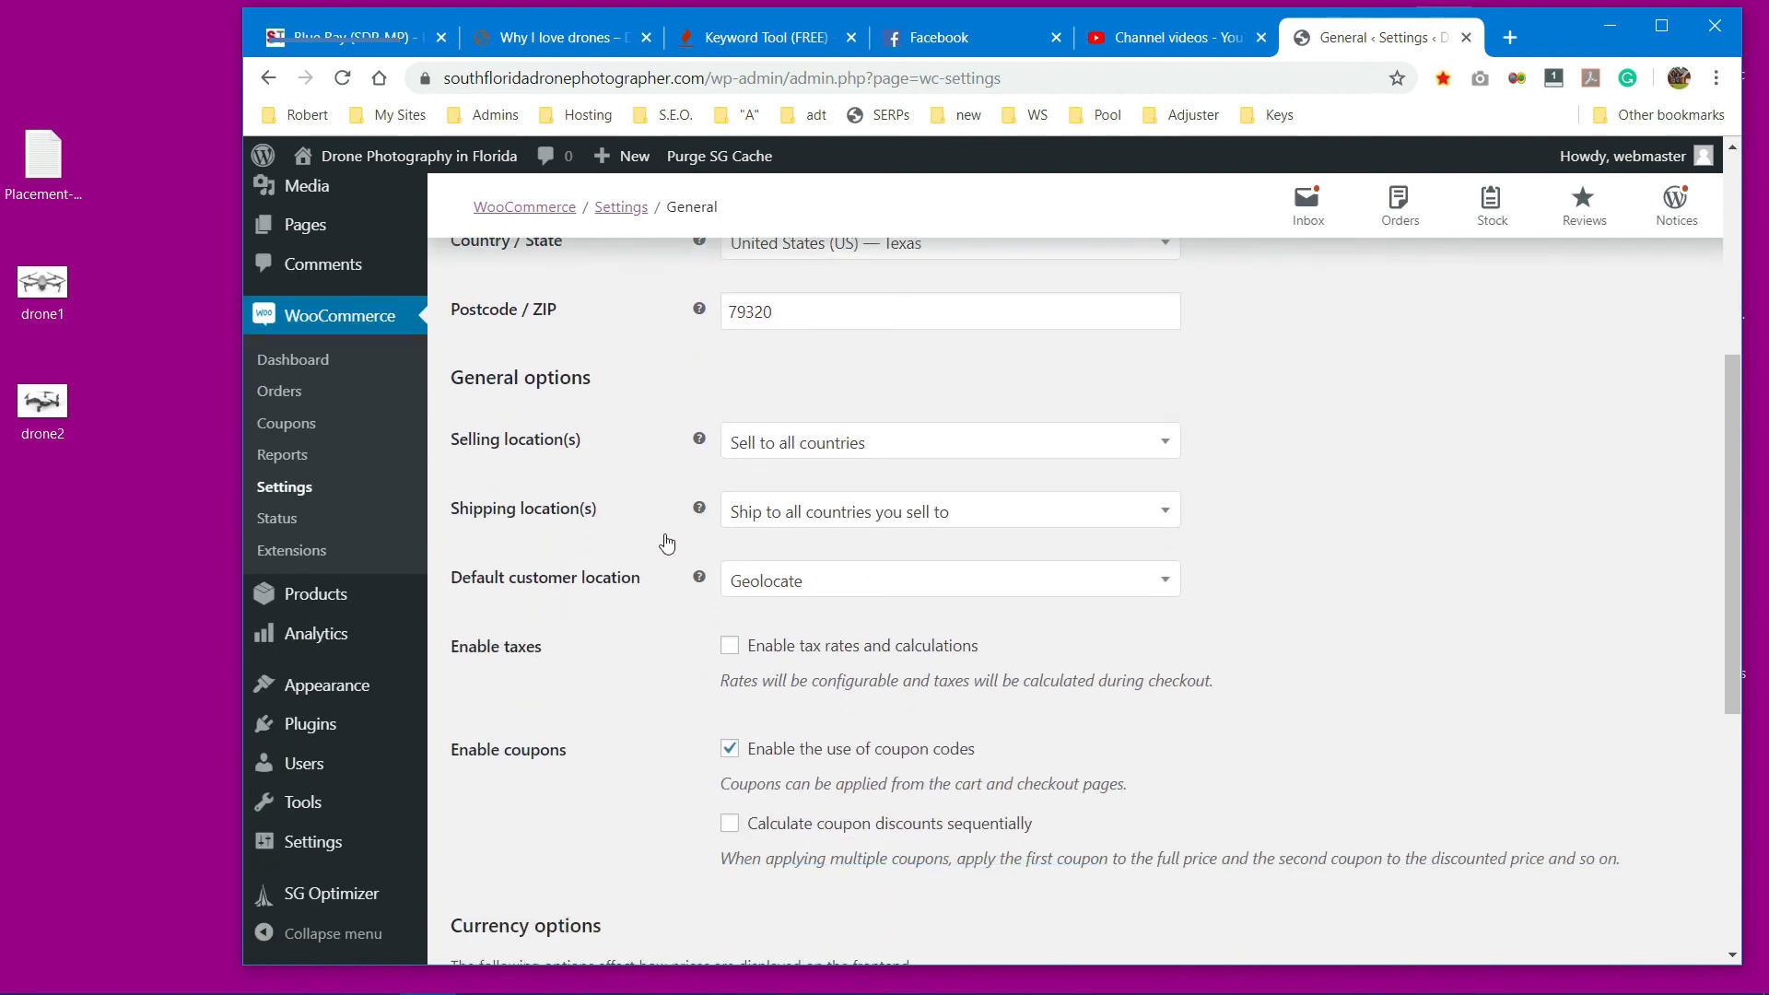
{"action": "left_click", "coordinate": [1154, 455]}
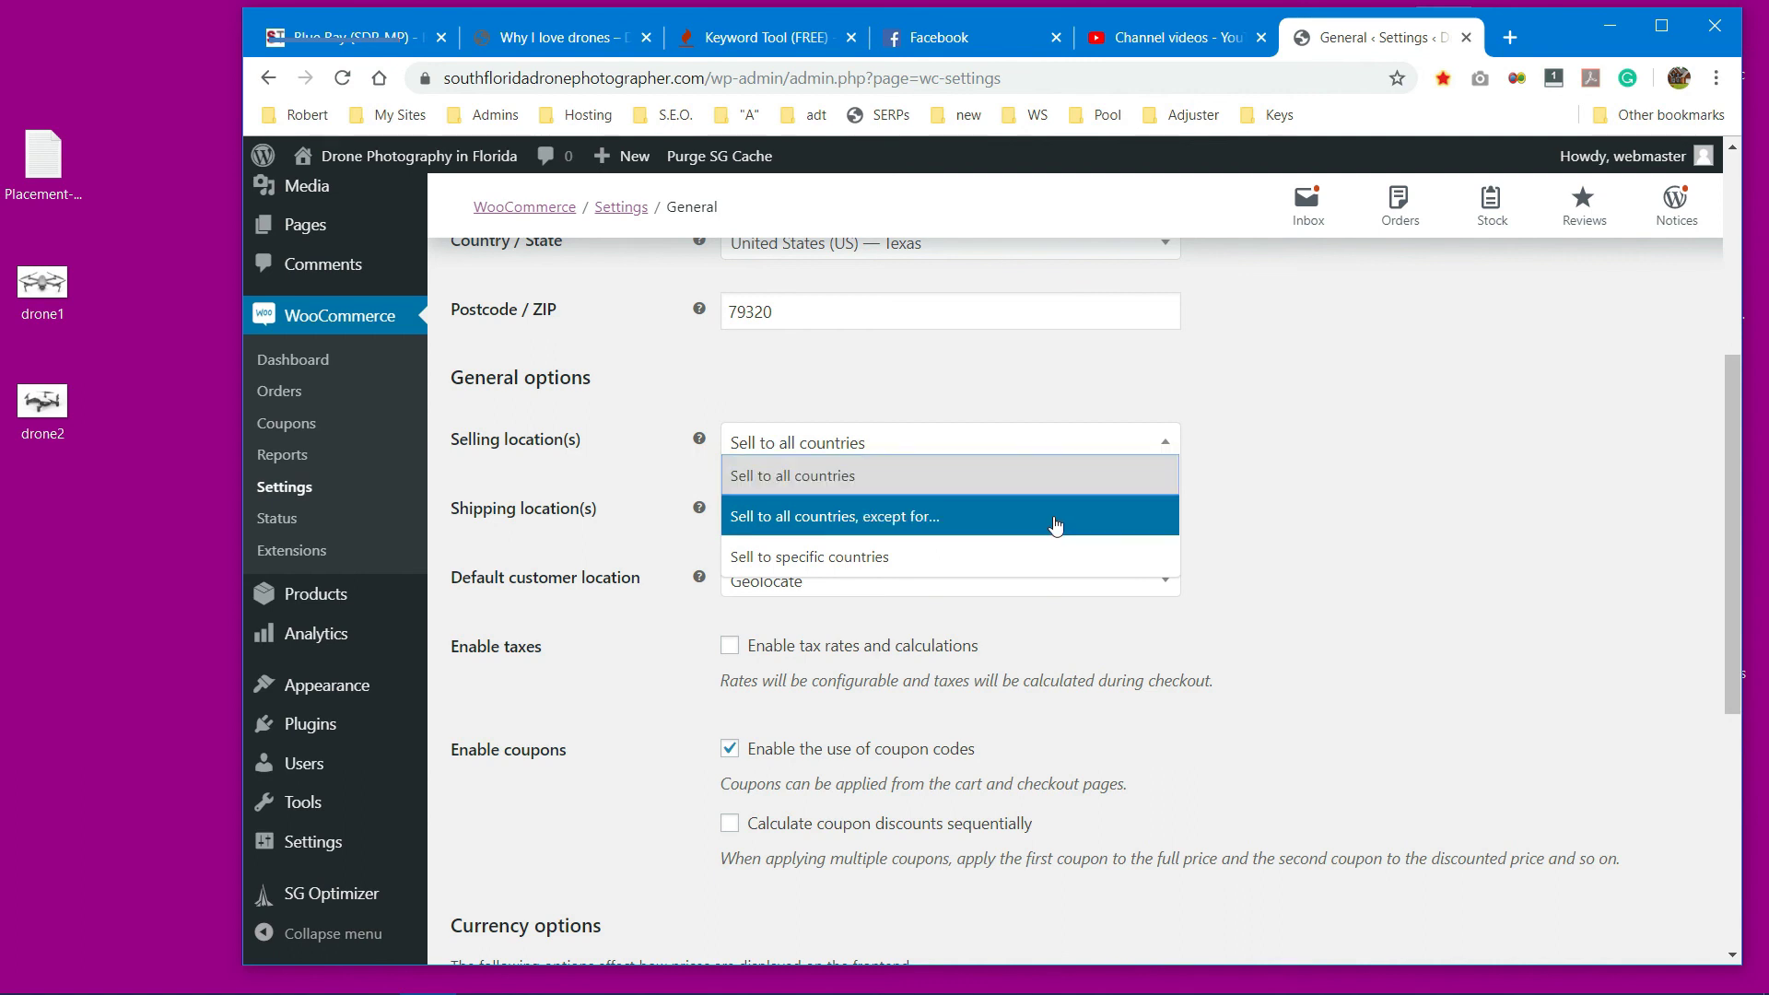
{"action": "left_click", "coordinate": [1038, 556]}
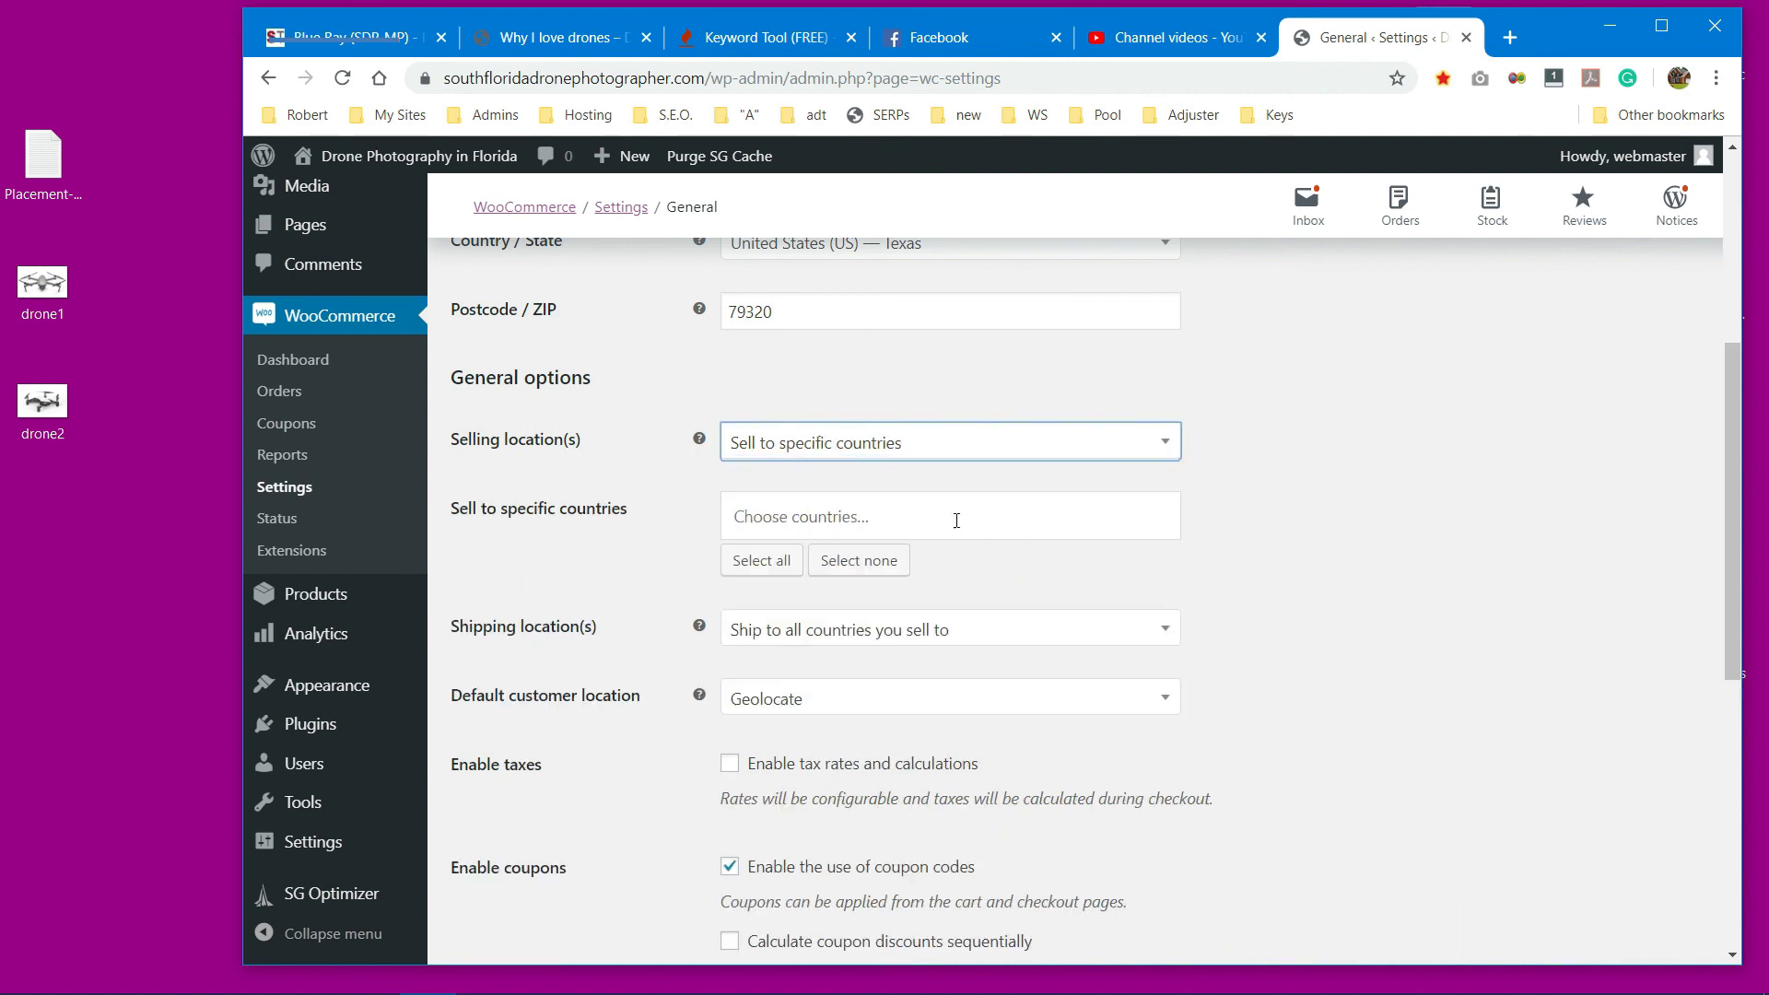
{"action": "left_click", "coordinate": [954, 517]}
{"action": "type", "text": "unite"}
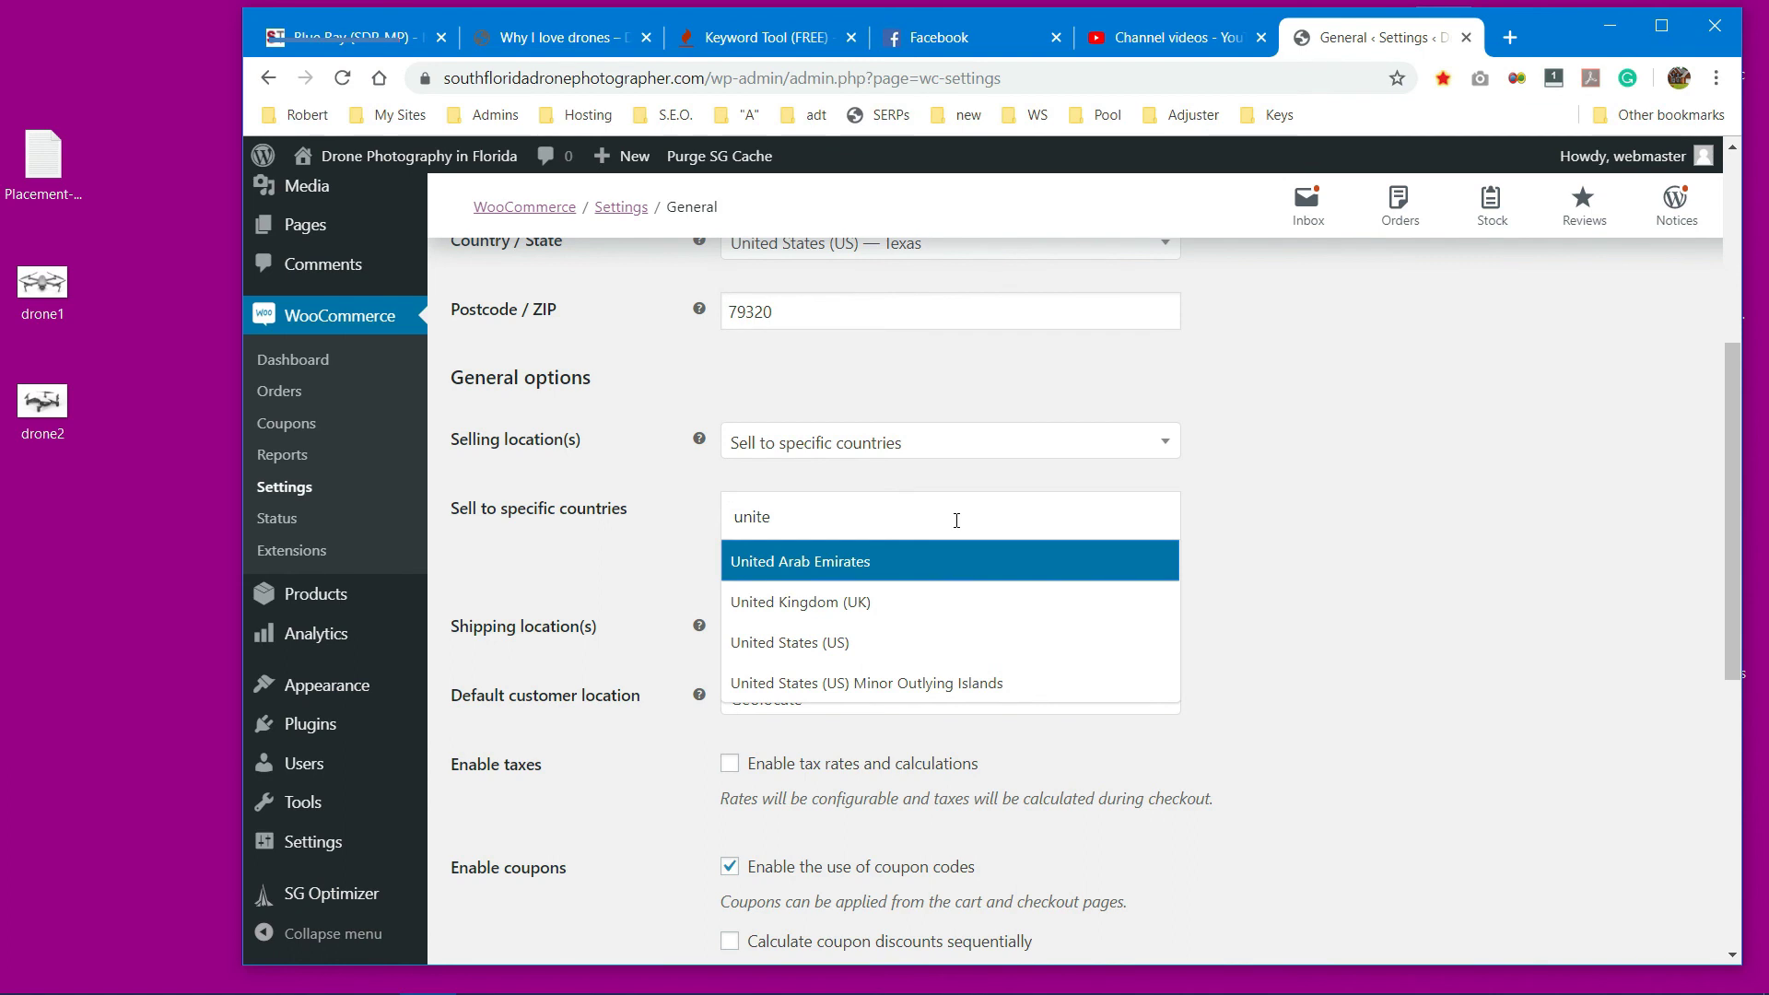
{"action": "left_click", "coordinate": [826, 642]}
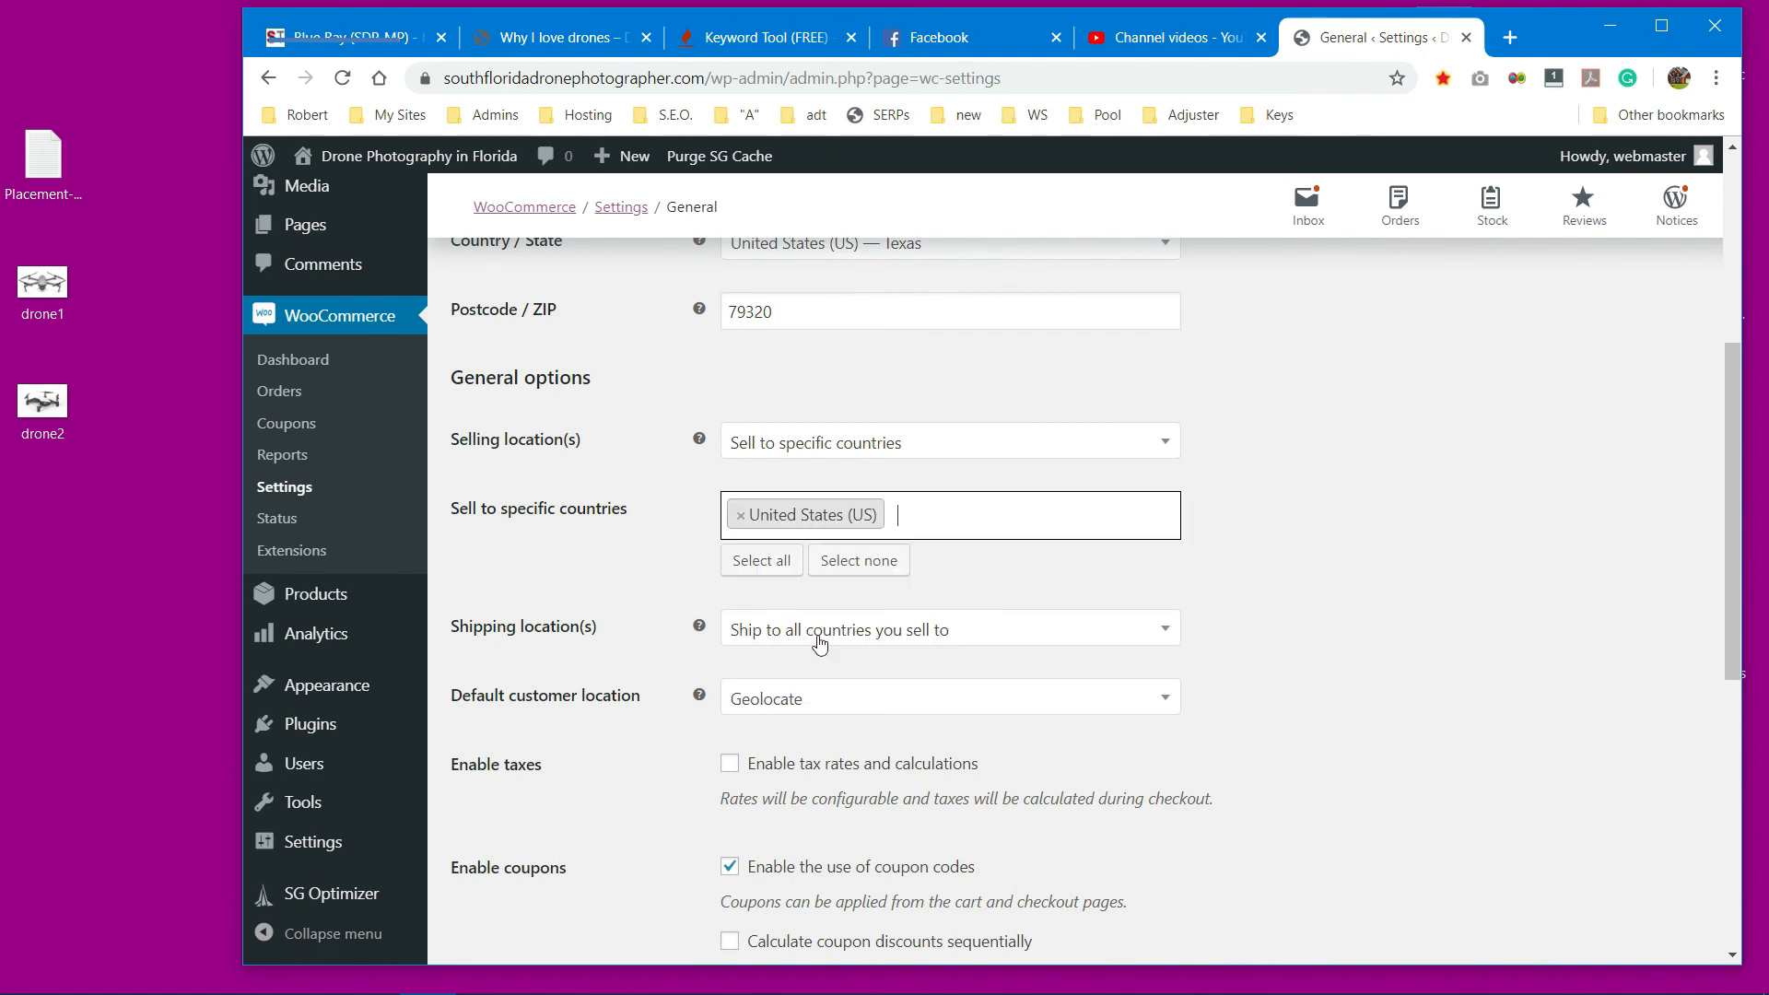
Step: Check the default customer location choices, the coupon and currency options, and save the general store settings
{"action": "scroll", "coordinate": [1234, 644], "scroll_direction": "down", "scroll_amount": 3}
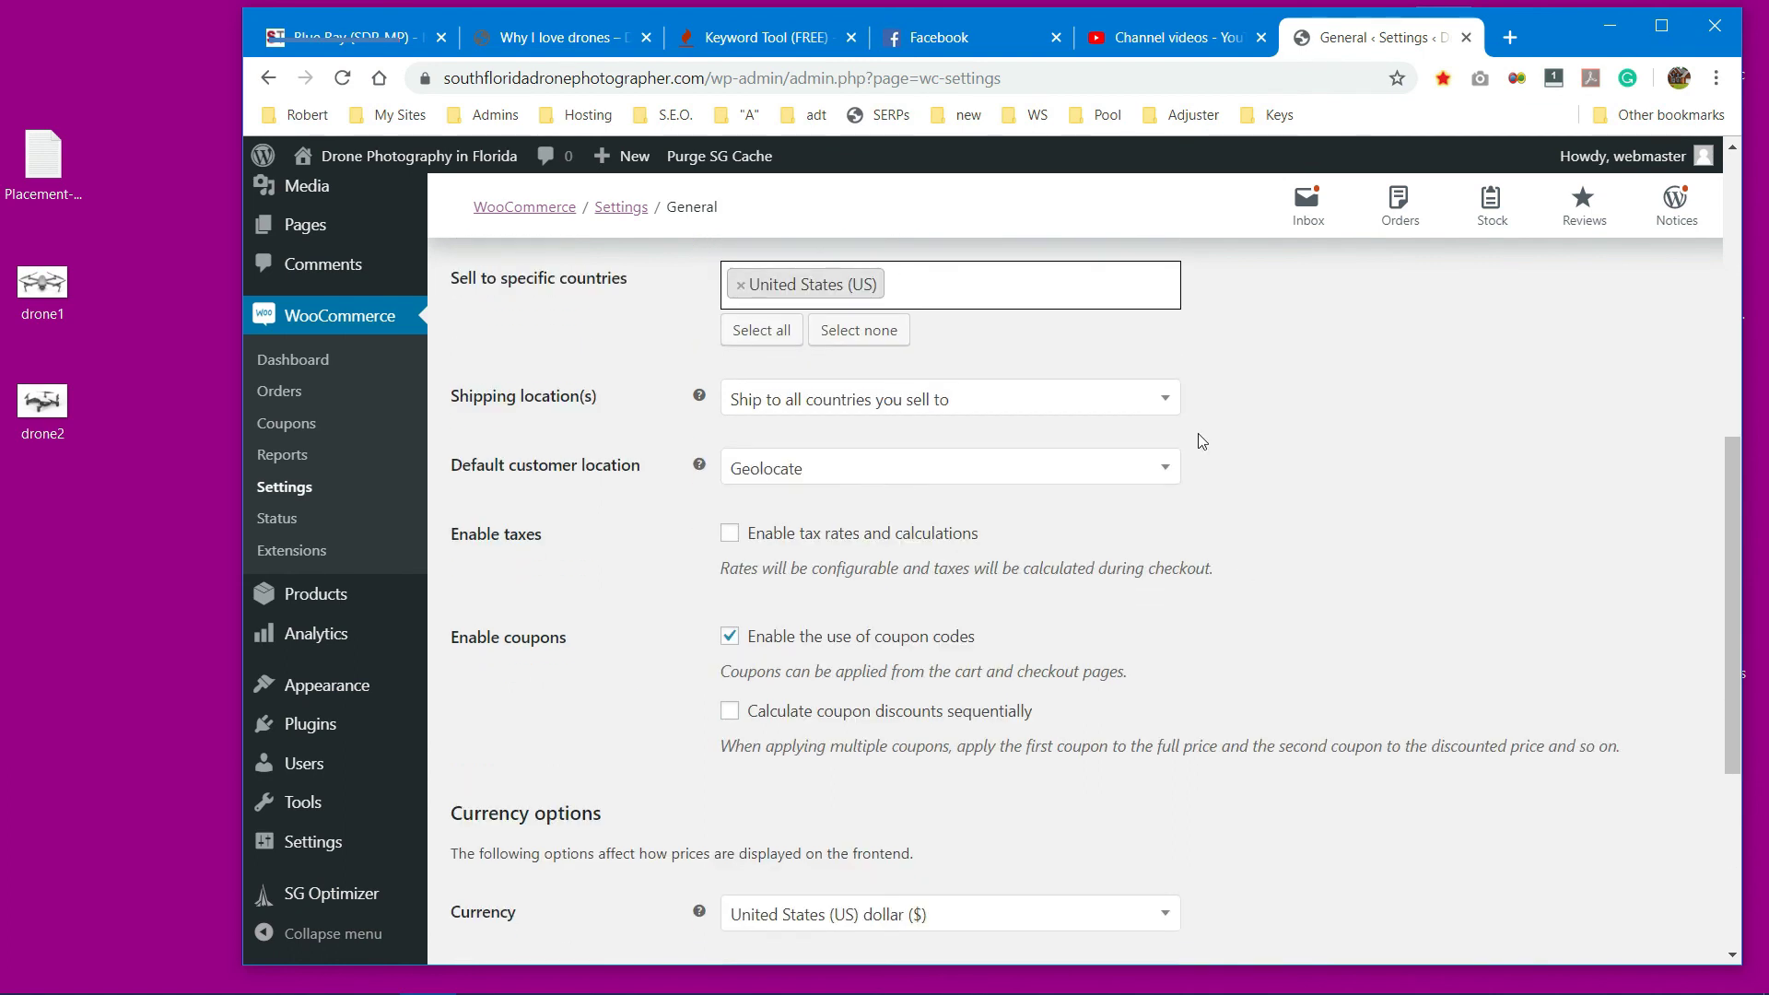
{"action": "left_click", "coordinate": [1160, 479]}
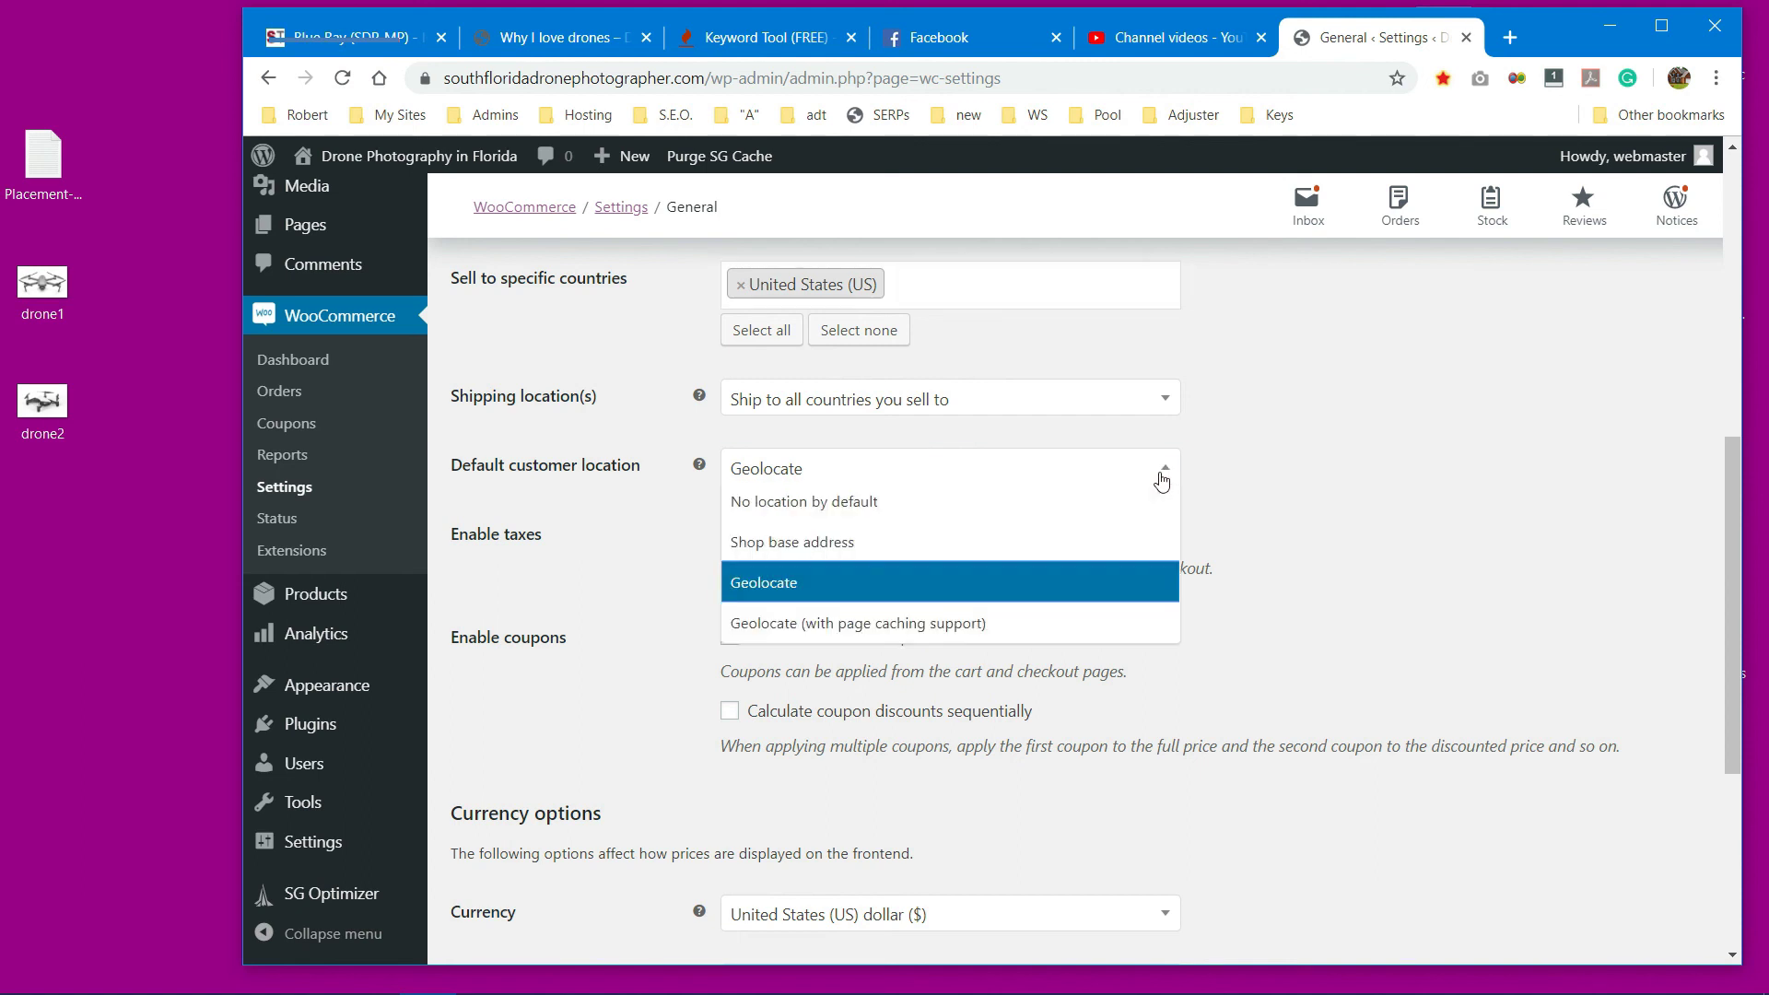
{"action": "left_click", "coordinate": [1358, 488]}
{"action": "scroll", "coordinate": [1324, 539], "scroll_direction": "down", "scroll_amount": 3}
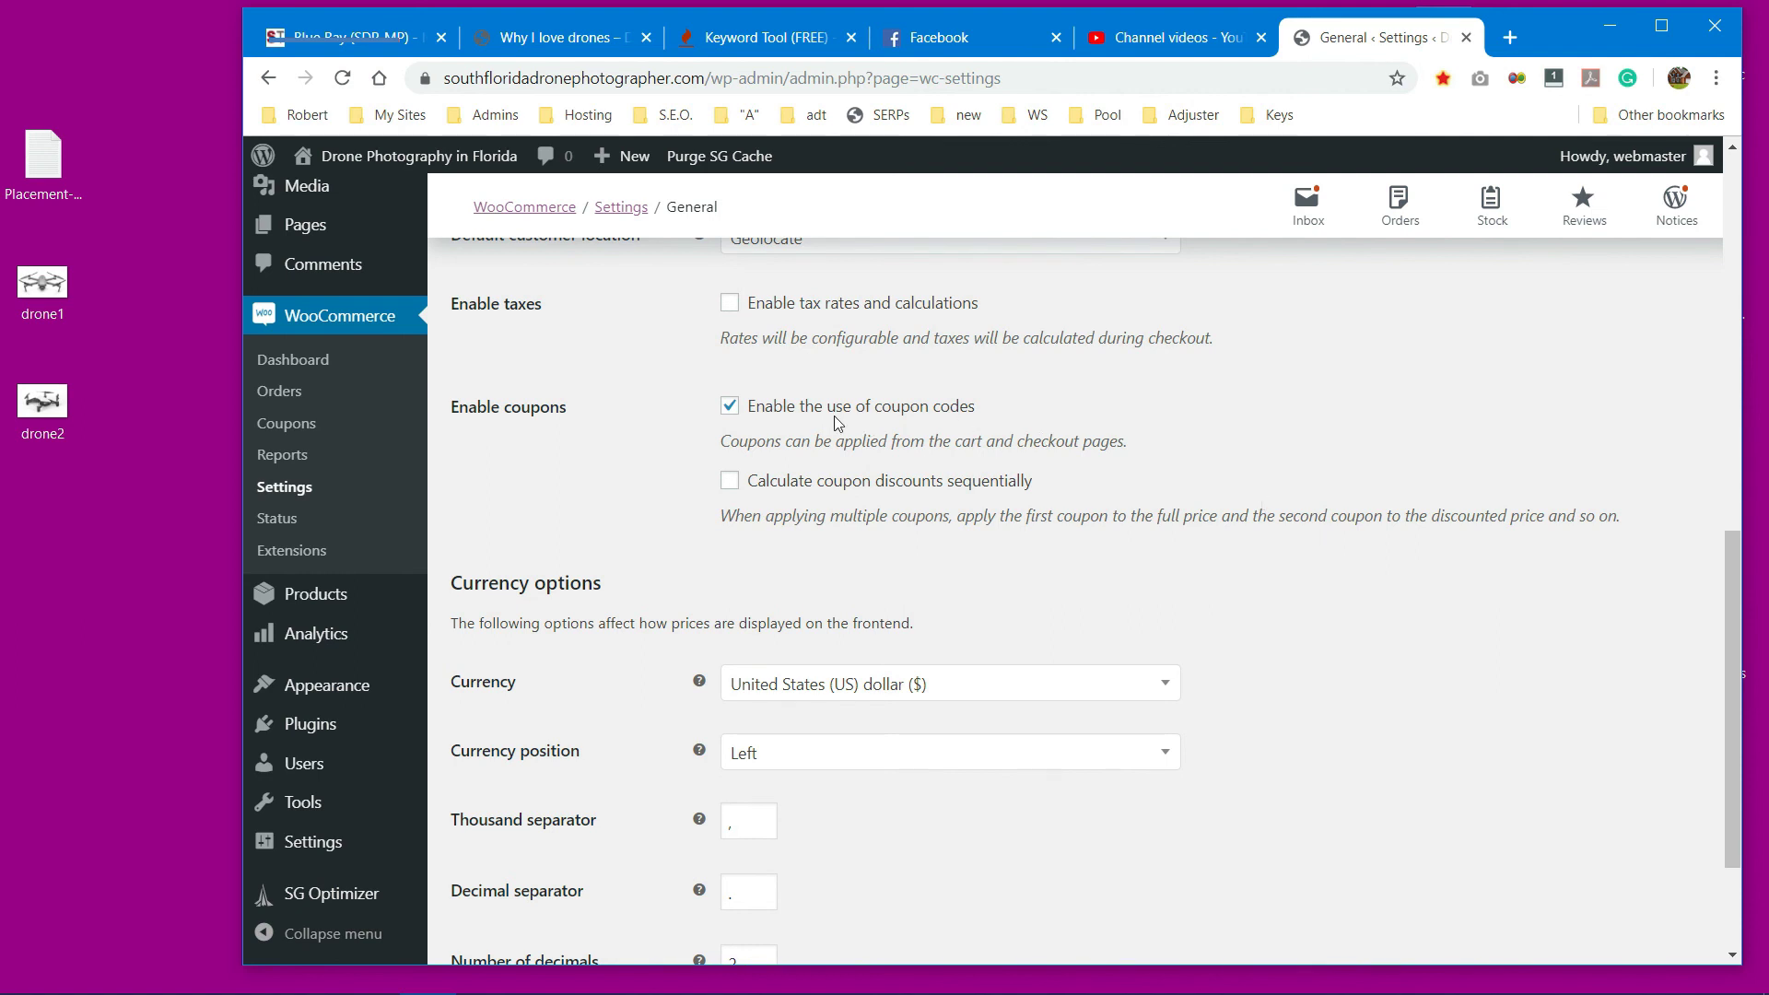
{"action": "scroll", "coordinate": [1200, 658], "scroll_direction": "down", "scroll_amount": 2}
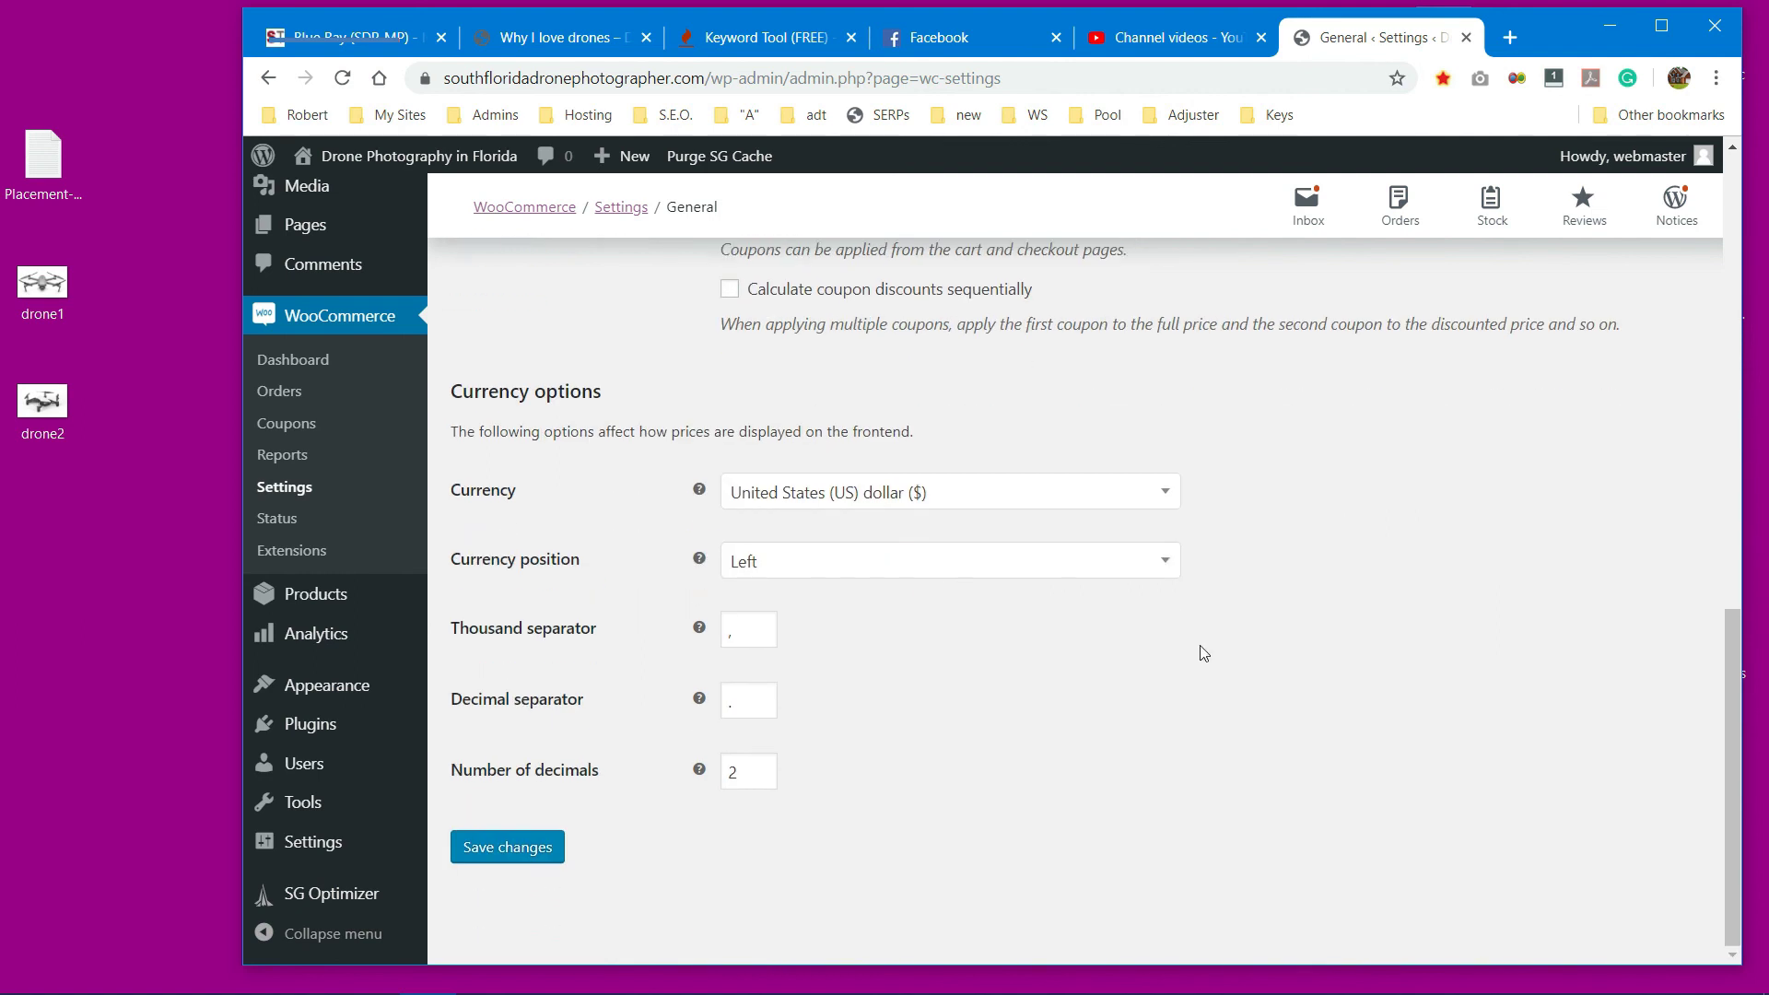
{"action": "left_click", "coordinate": [483, 837]}
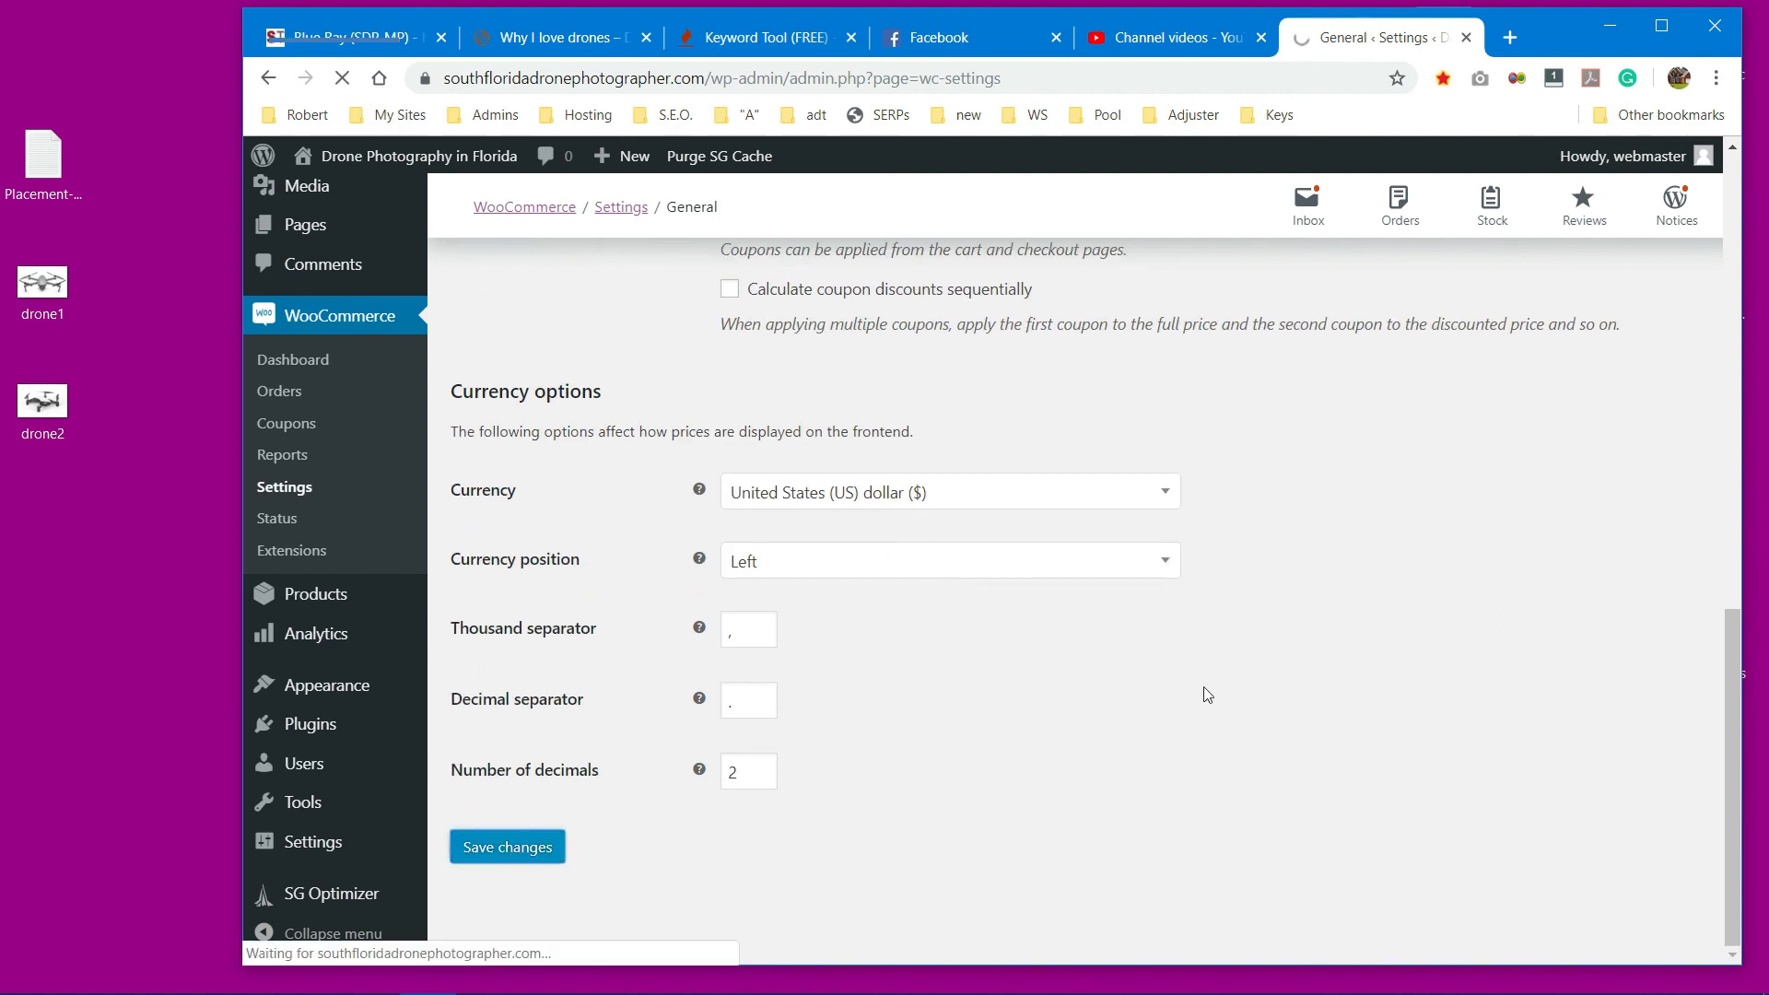
{"action": "scroll", "coordinate": [1331, 696], "scroll_direction": "down", "scroll_amount": 5}
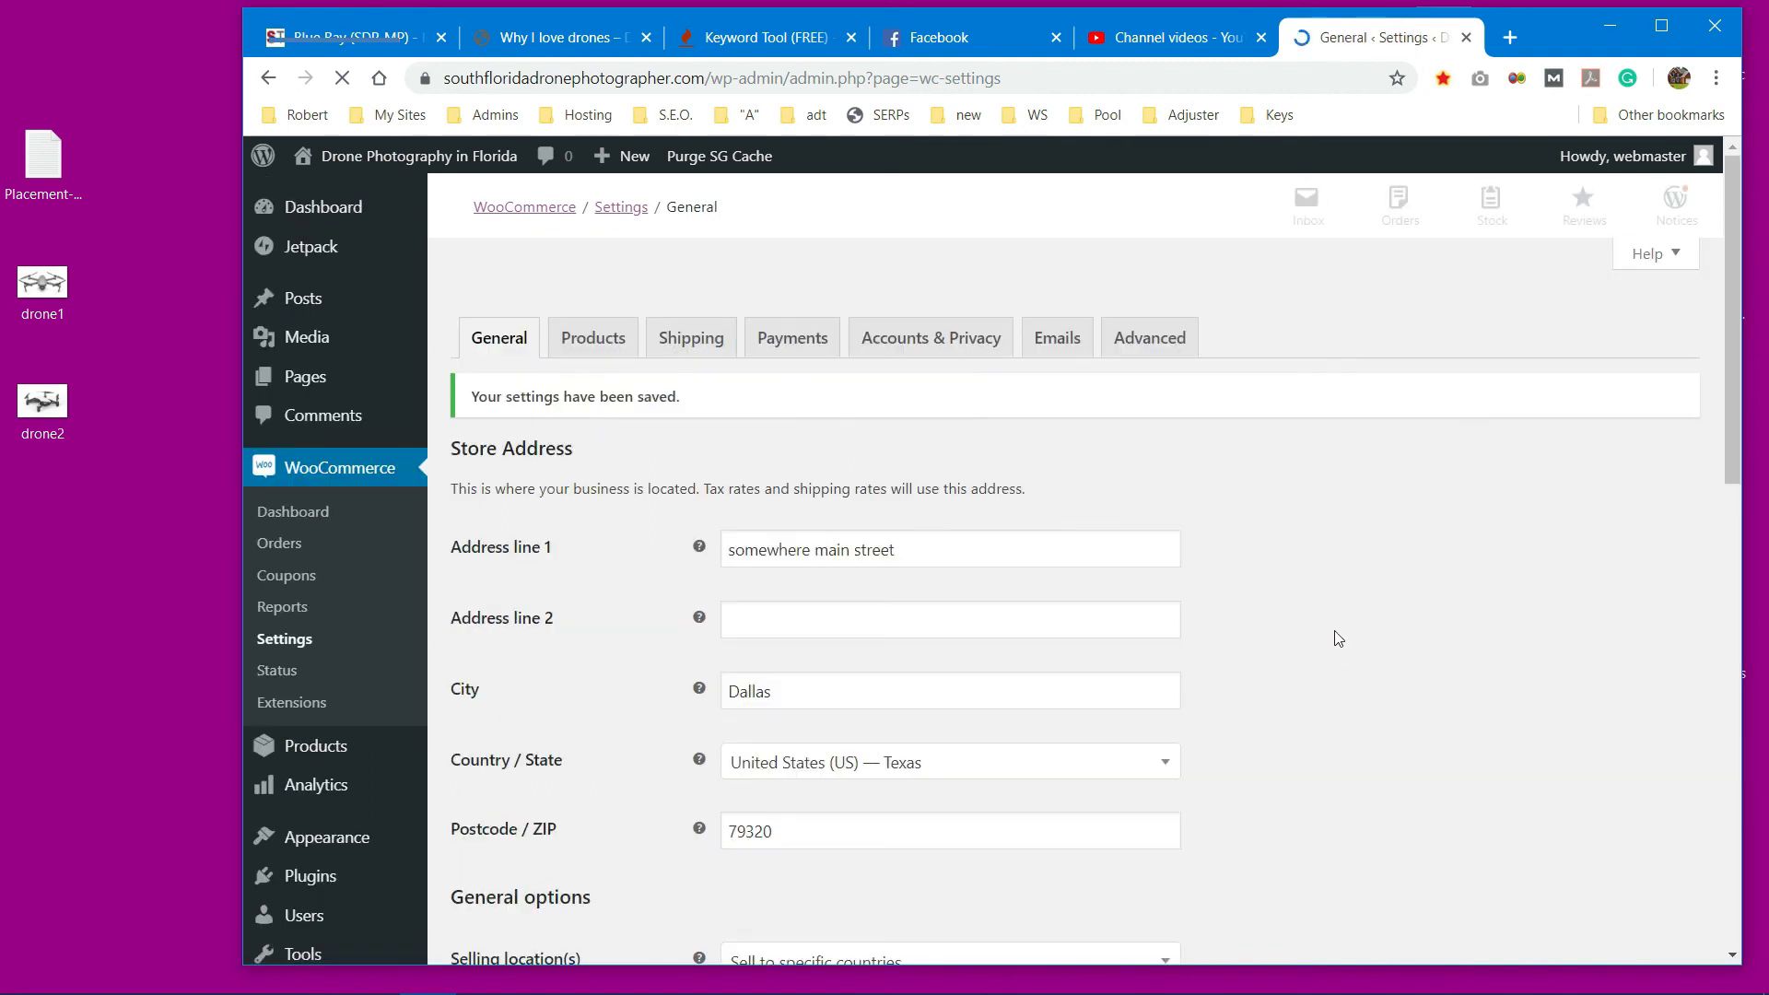
{"action": "scroll", "coordinate": [990, 445], "scroll_direction": "up", "scroll_amount": 3}
Step: Review the general product settings, including the shop page, placeholder image help, measurement units and review options
{"action": "left_click", "coordinate": [597, 342]}
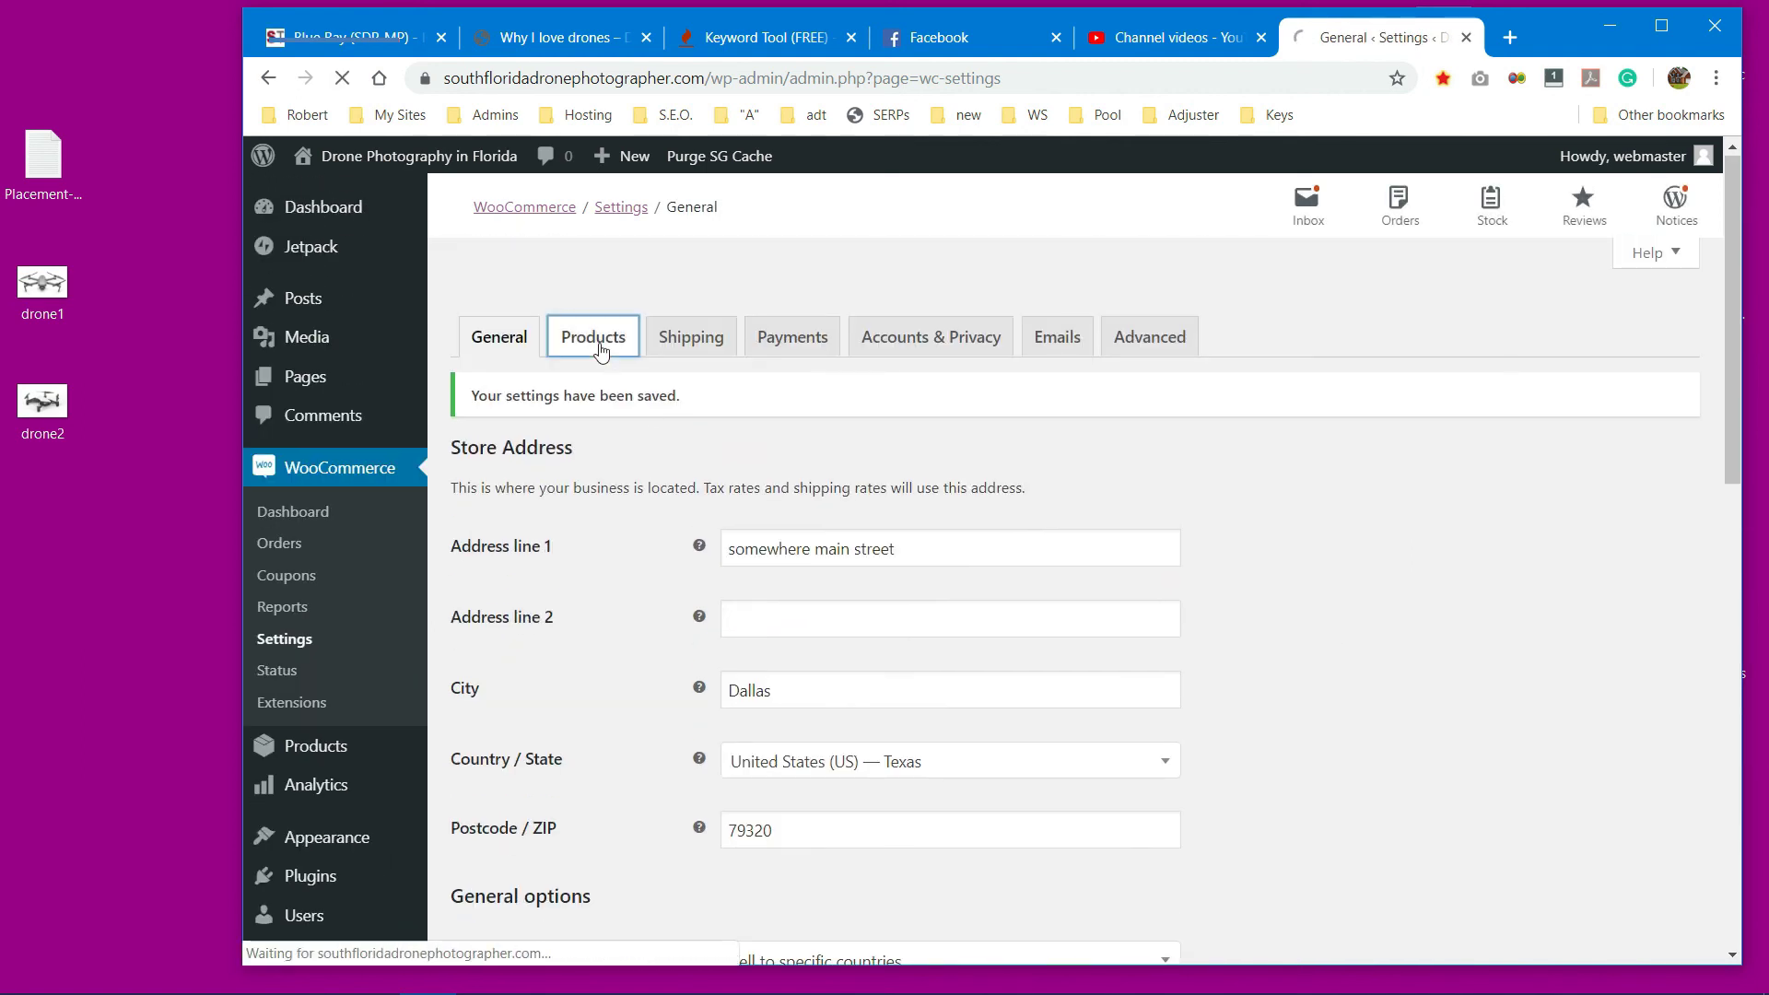
{"action": "scroll", "coordinate": [1137, 584], "scroll_direction": "down", "scroll_amount": 2}
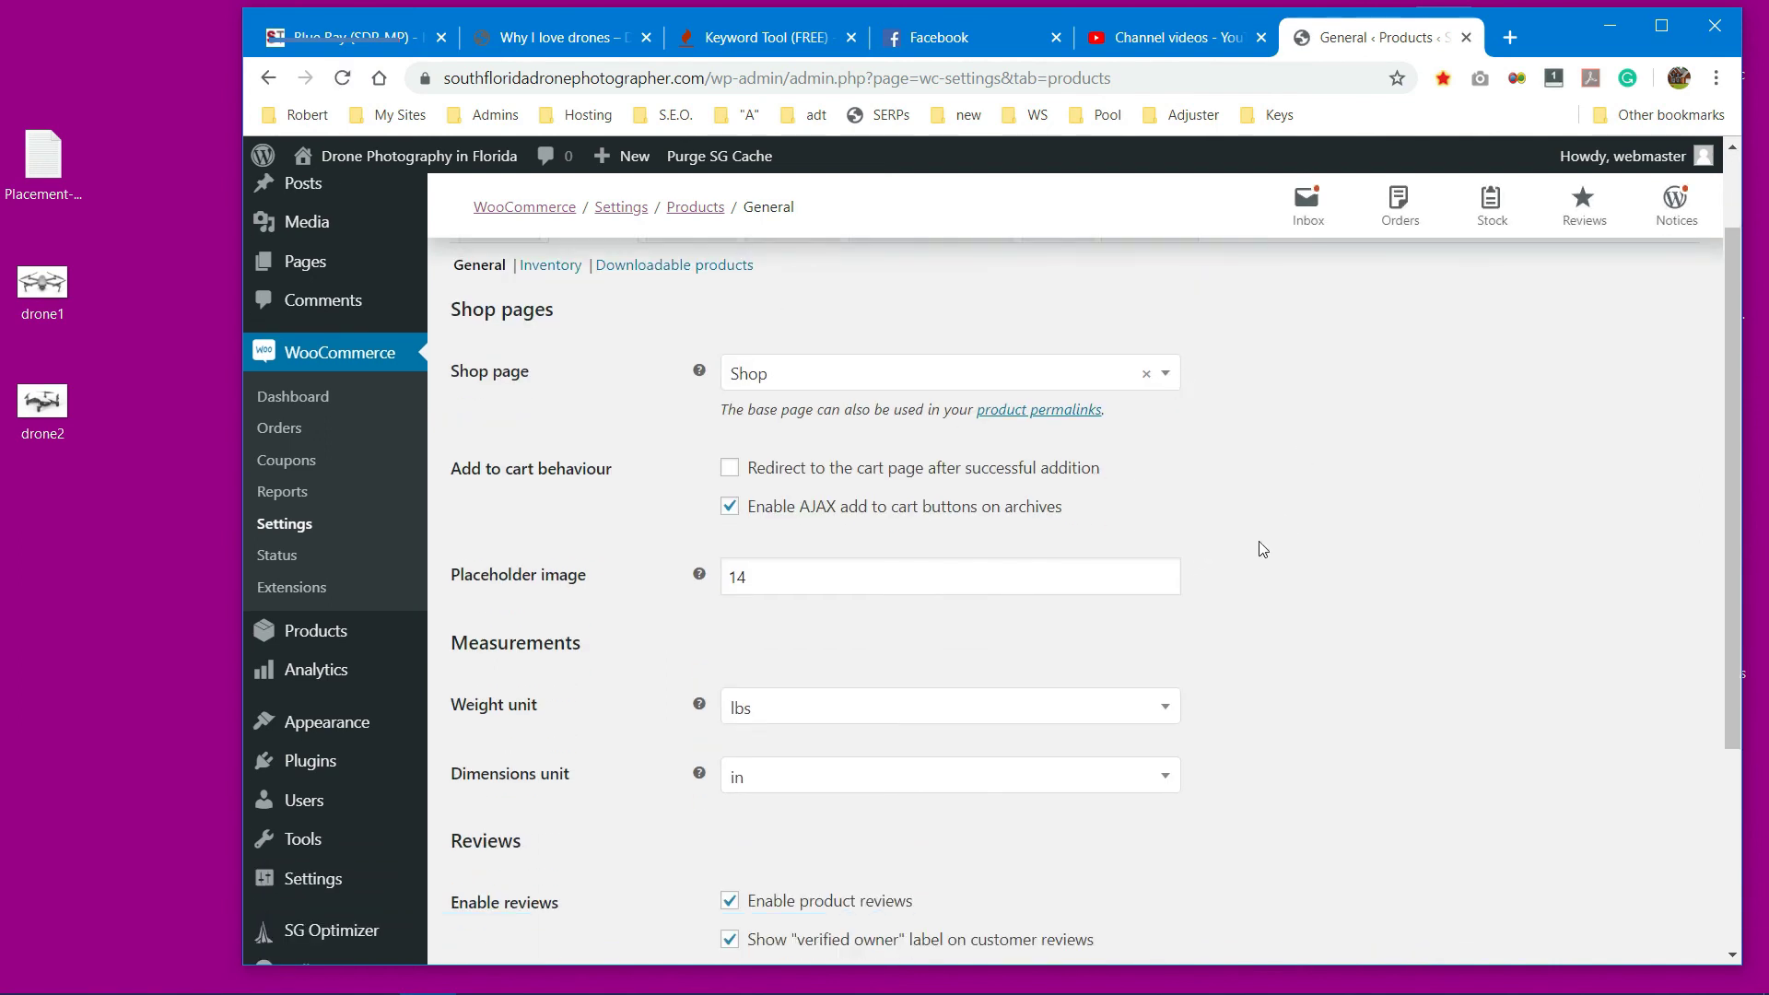
{"action": "scroll", "coordinate": [1261, 549], "scroll_direction": "down", "scroll_amount": 1}
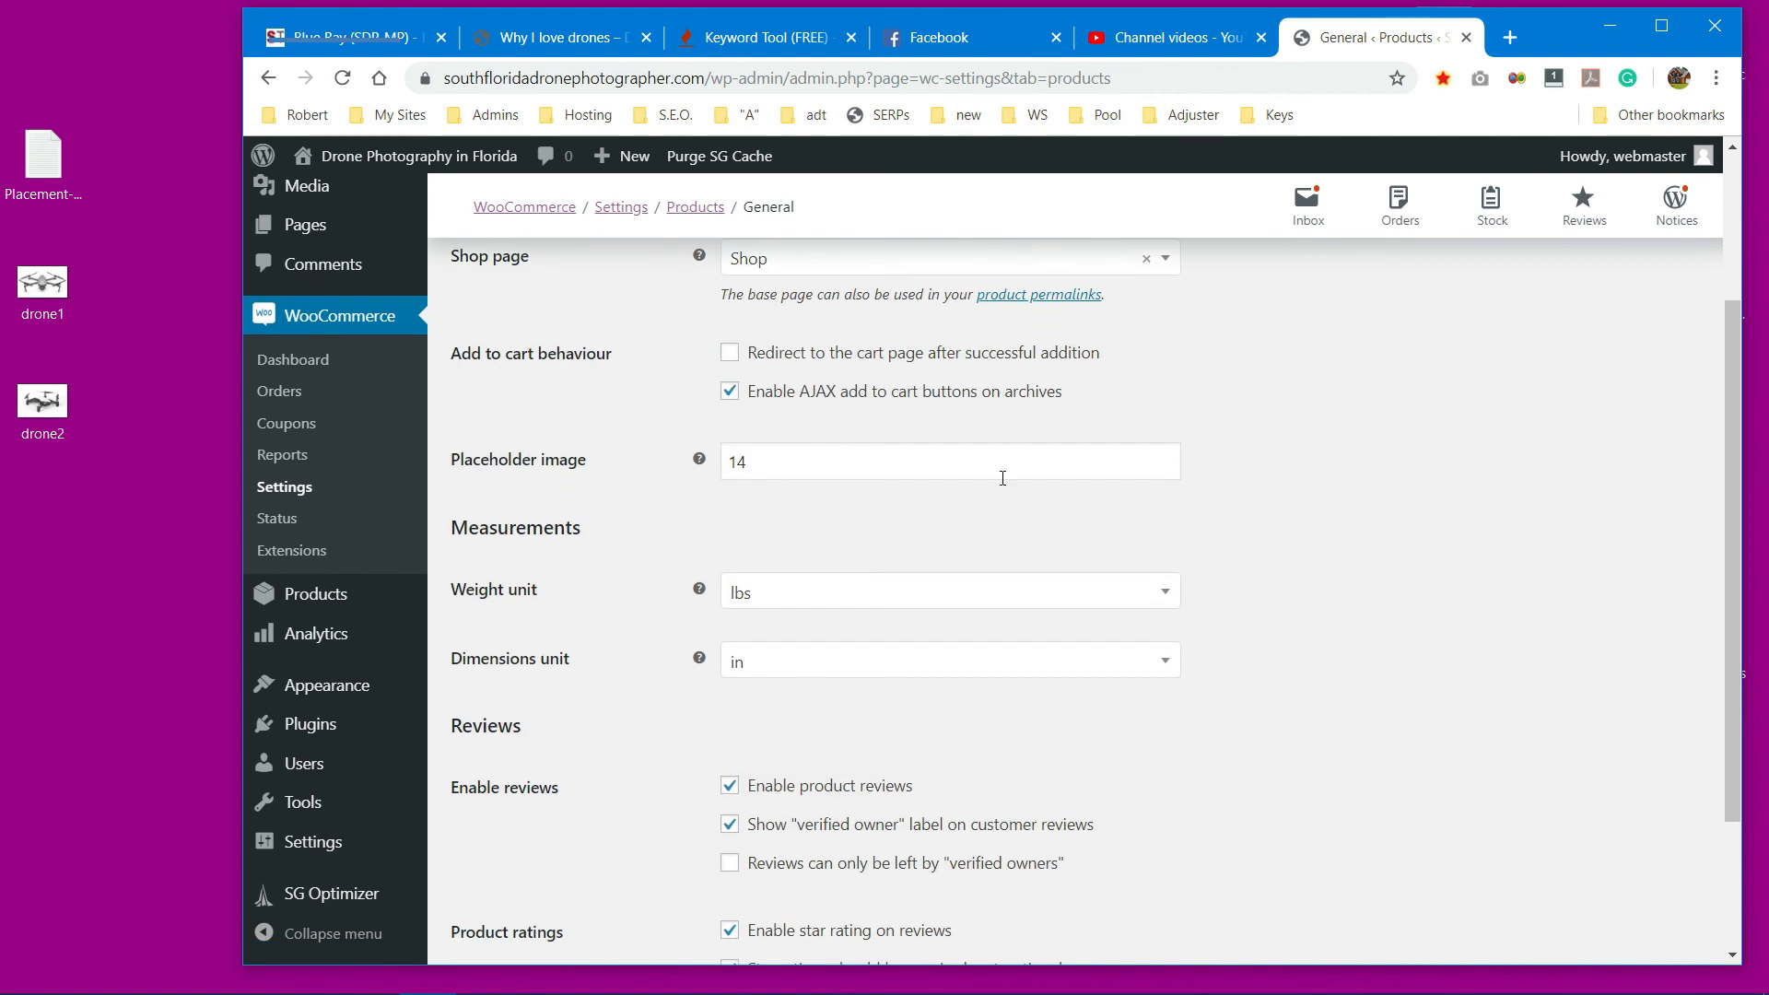
{"action": "mouse_move", "coordinate": [701, 466]}
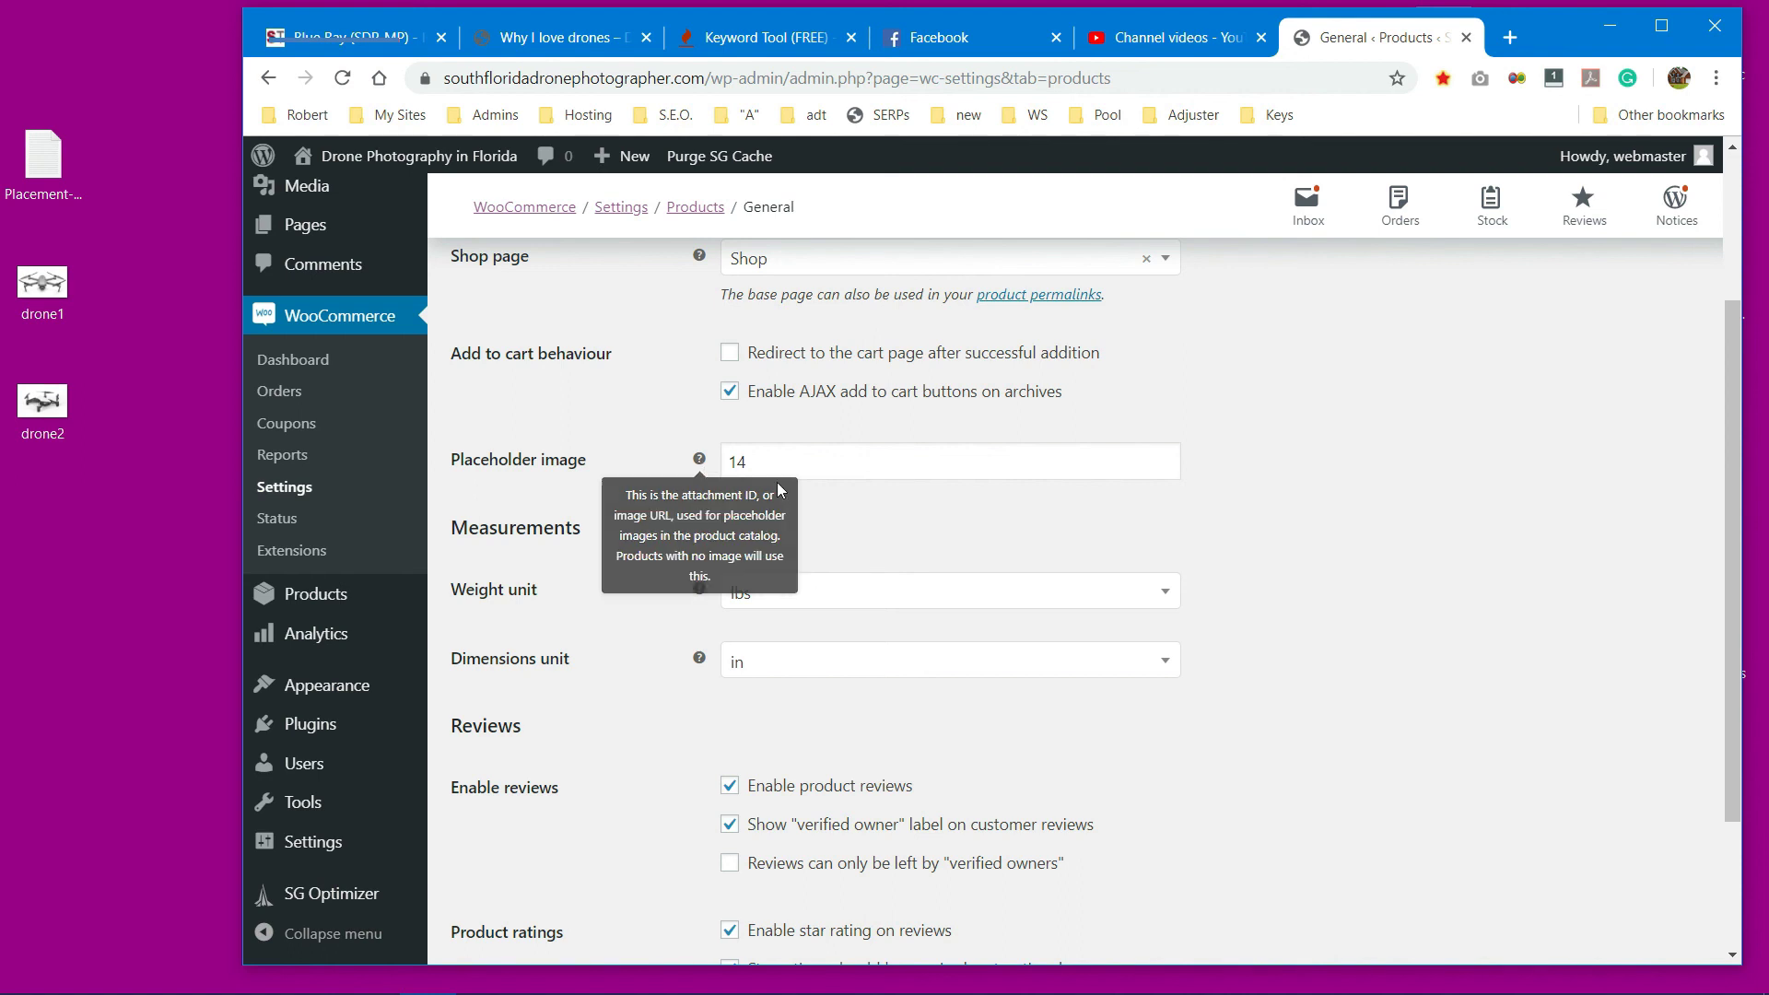
{"action": "scroll", "coordinate": [1295, 517], "scroll_direction": "down", "scroll_amount": 2}
{"action": "scroll", "coordinate": [1295, 522], "scroll_direction": "down", "scroll_amount": 1}
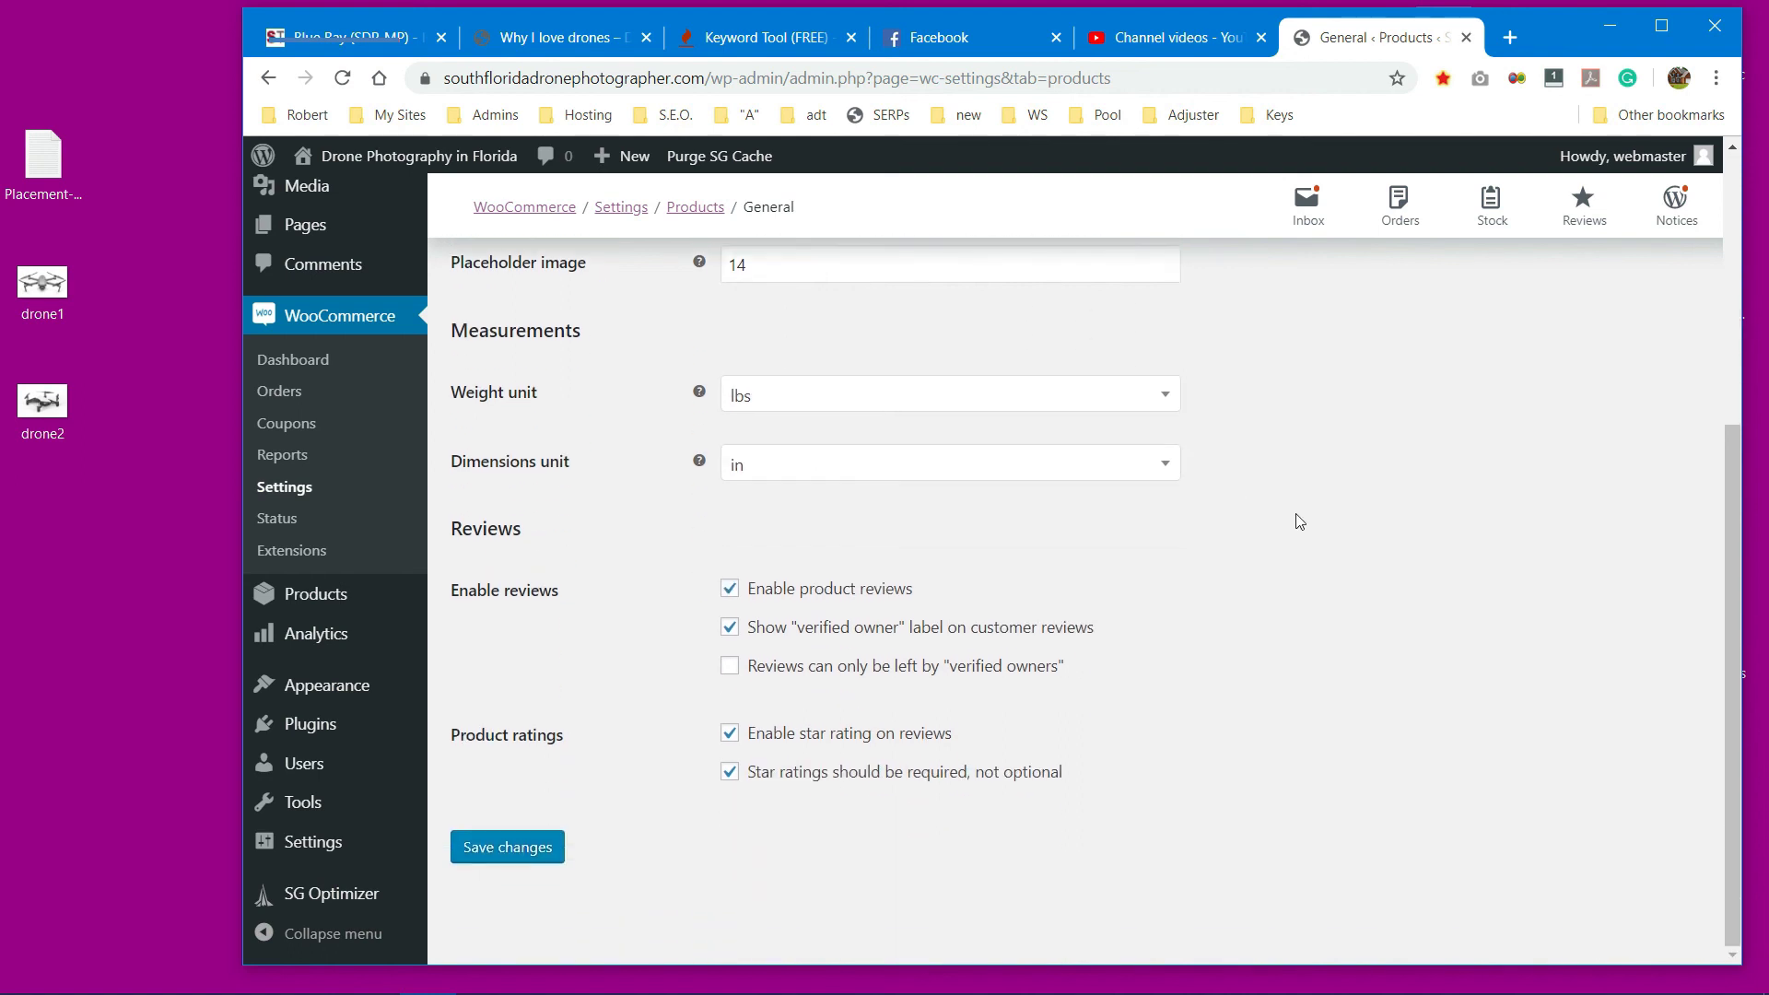
{"action": "scroll", "coordinate": [1297, 518], "scroll_direction": "up", "scroll_amount": 5}
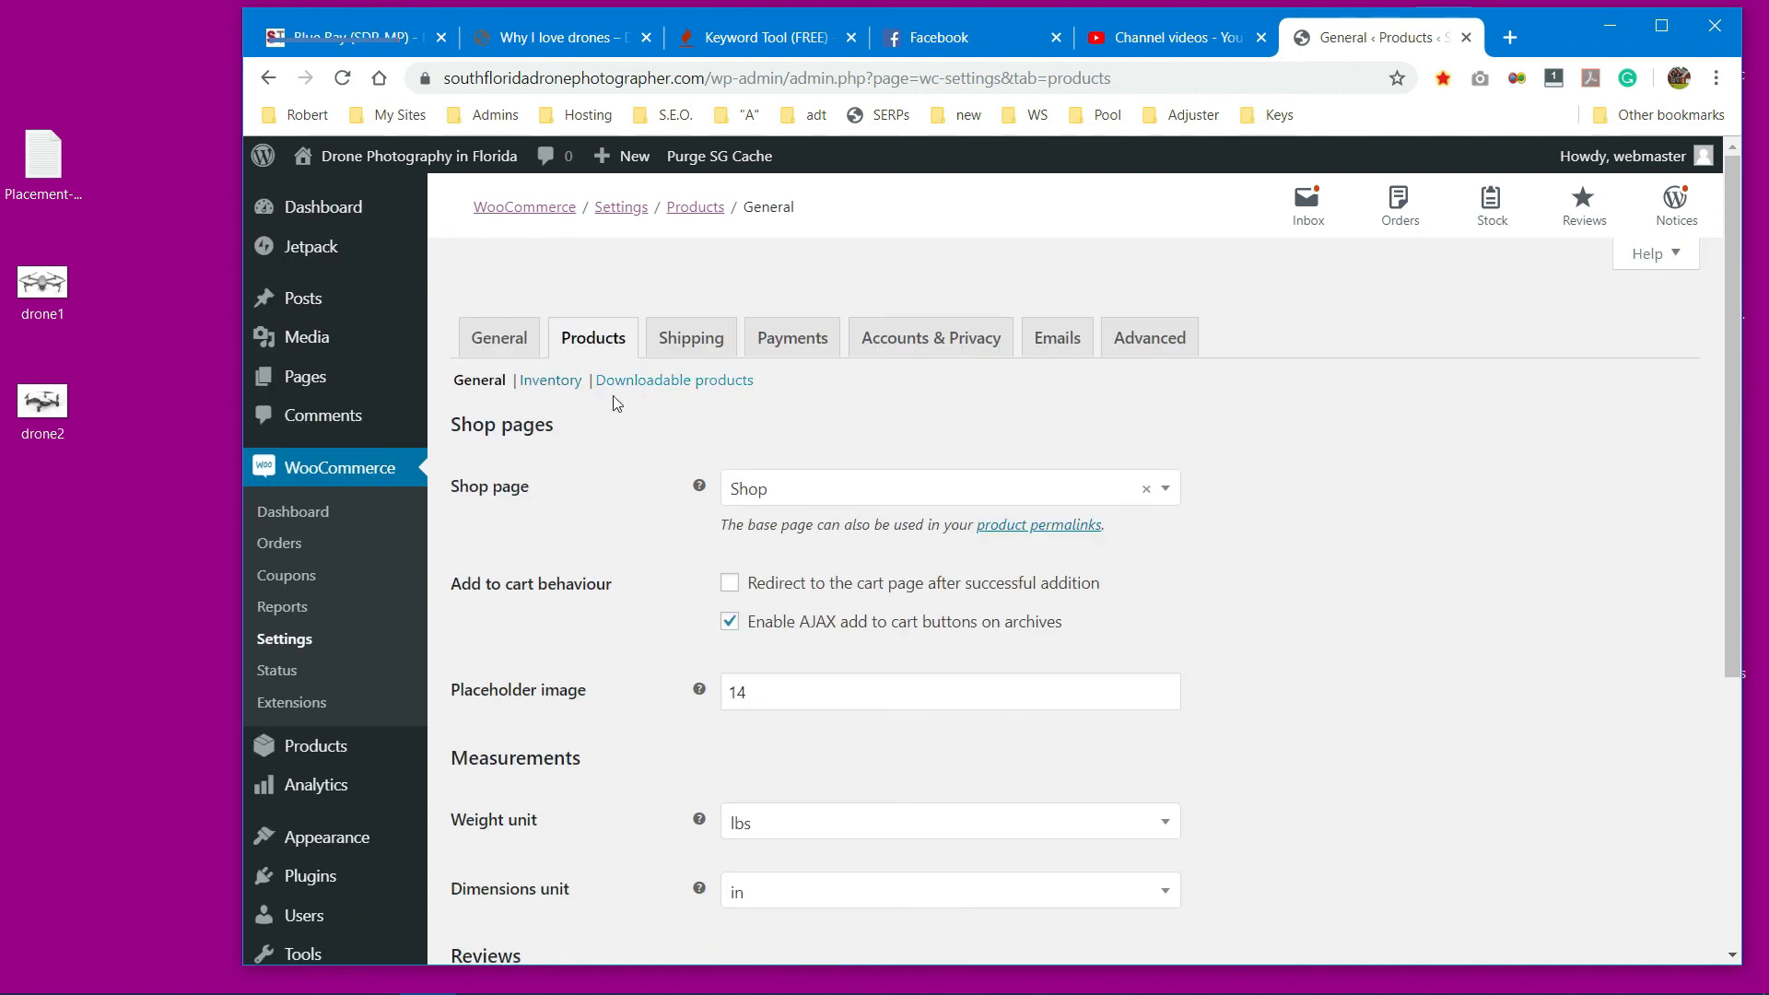
Step: In the product inventory settings, disable stock management, set the stock display format to "Never show quantity remaining in stock", and save
{"action": "left_click", "coordinate": [550, 382]}
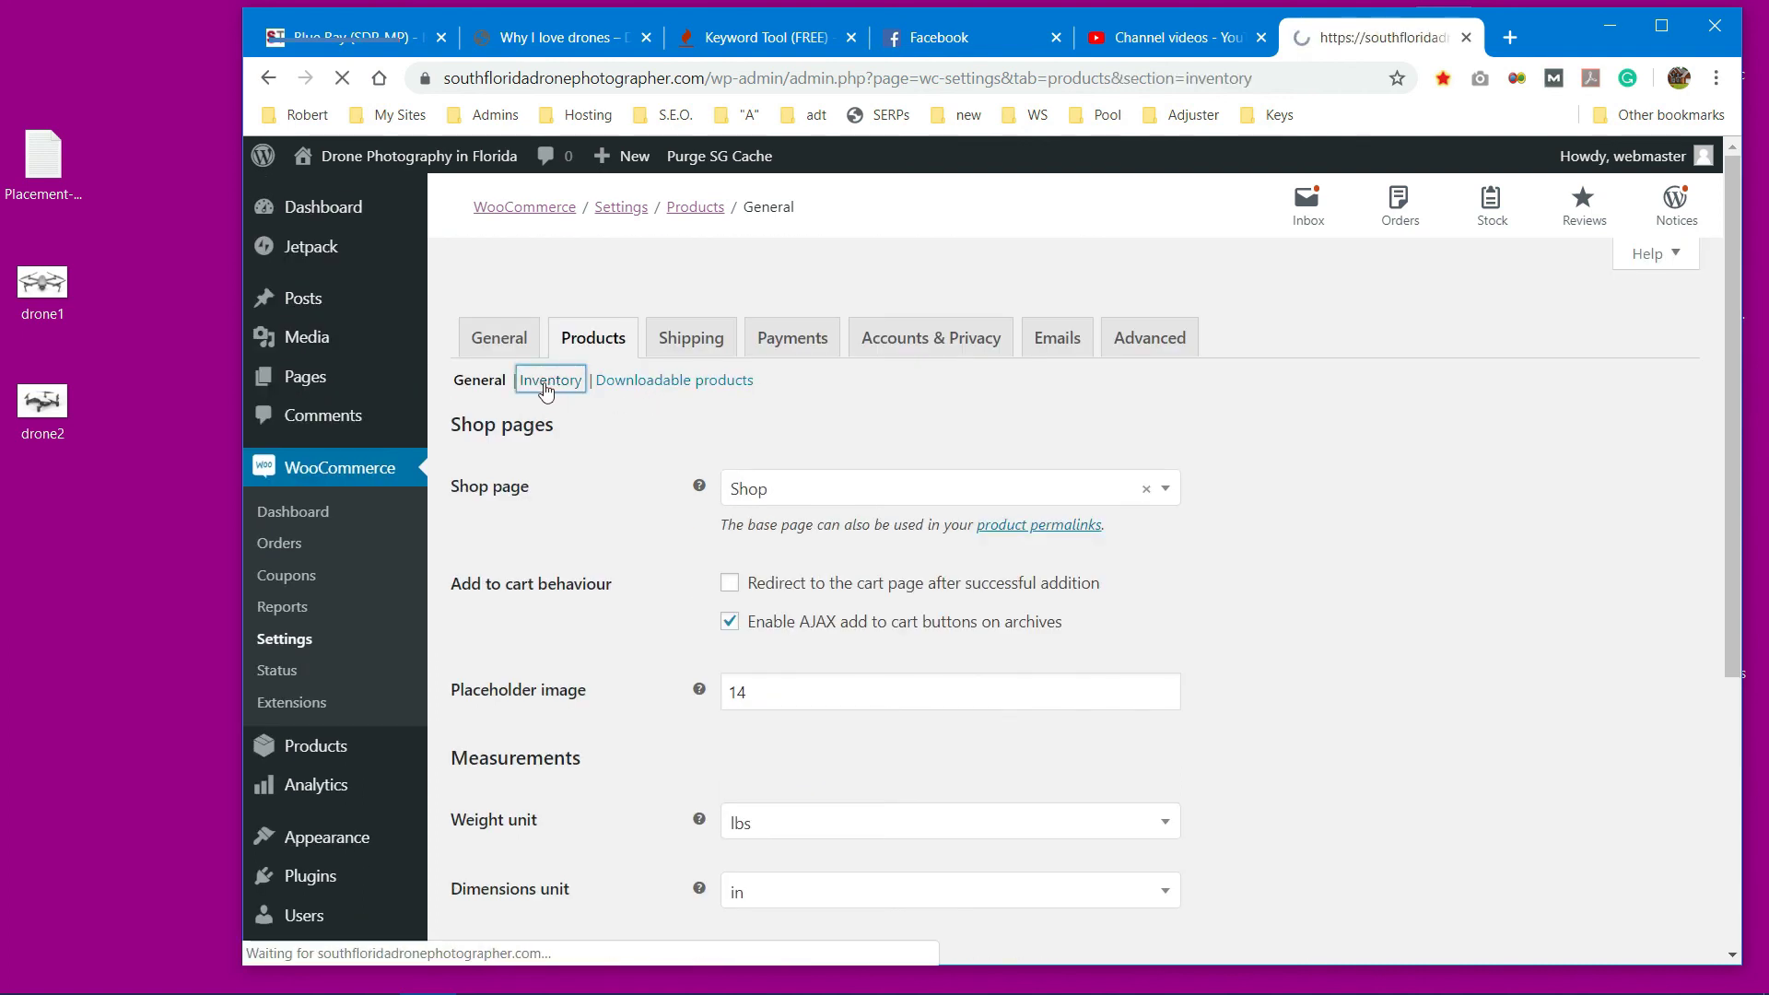
{"action": "scroll", "coordinate": [1159, 487], "scroll_direction": "down", "scroll_amount": 3}
{"action": "scroll", "coordinate": [1159, 486], "scroll_direction": "up", "scroll_amount": 3}
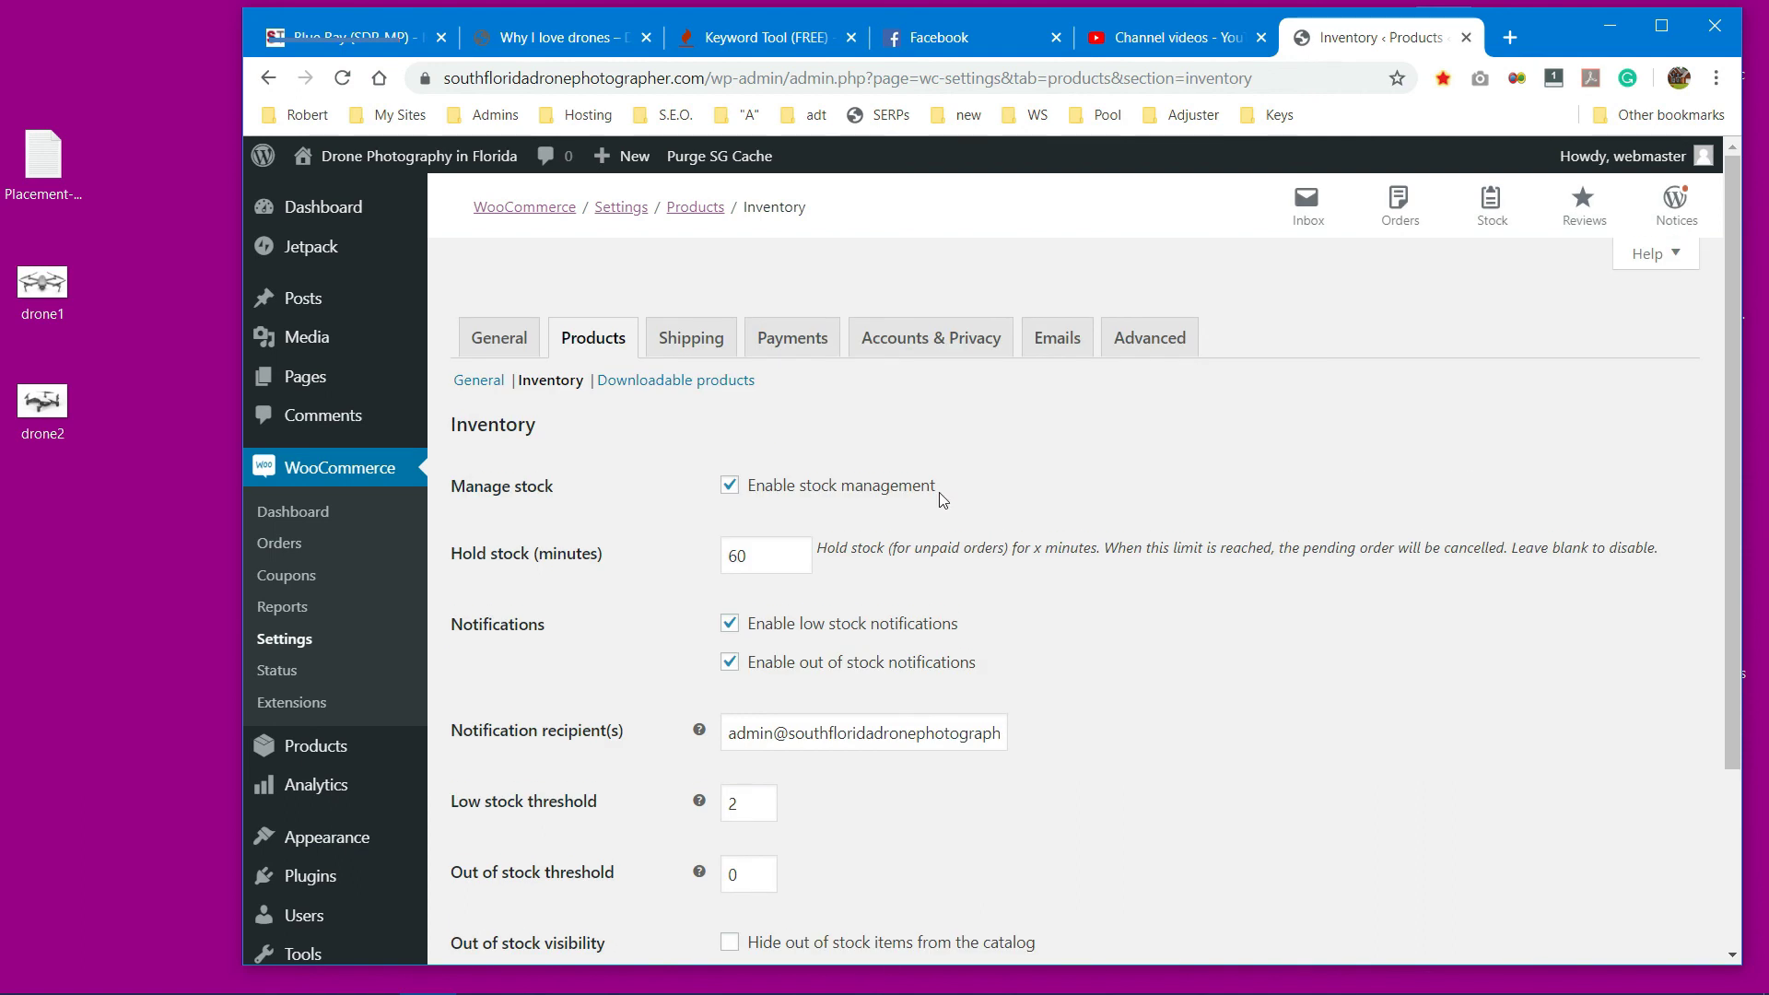
{"action": "left_click", "coordinate": [729, 485]}
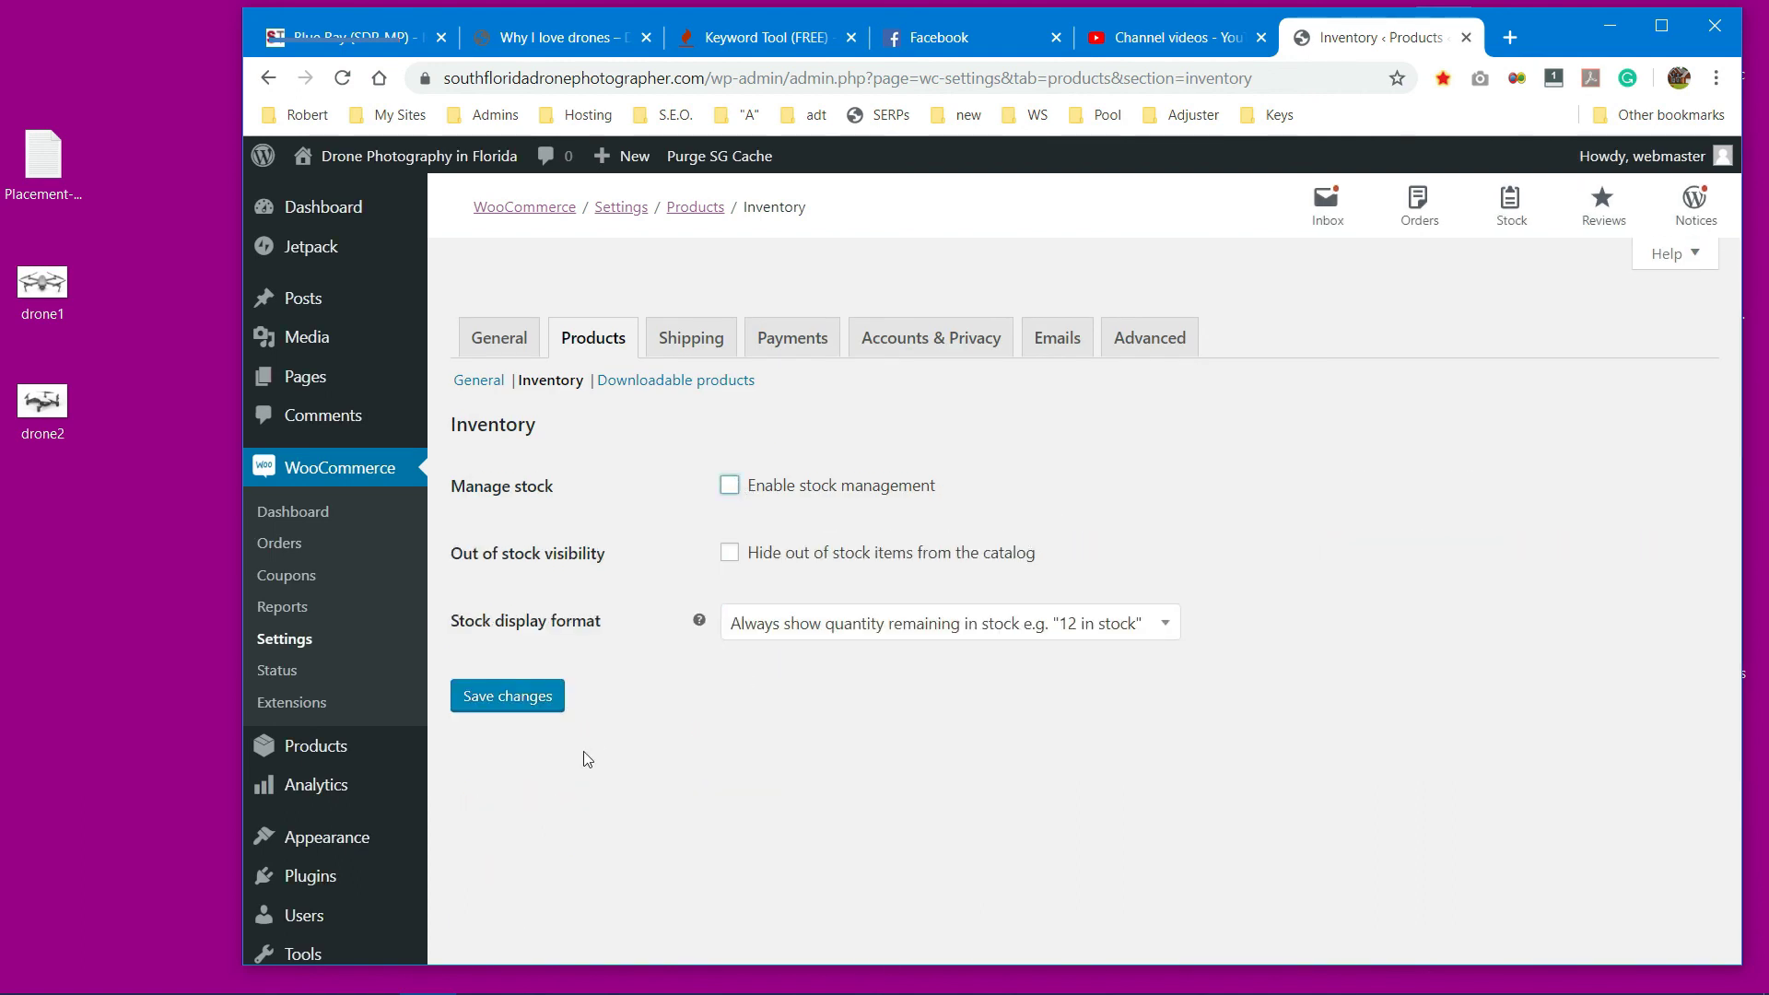
{"action": "left_click", "coordinate": [769, 634]}
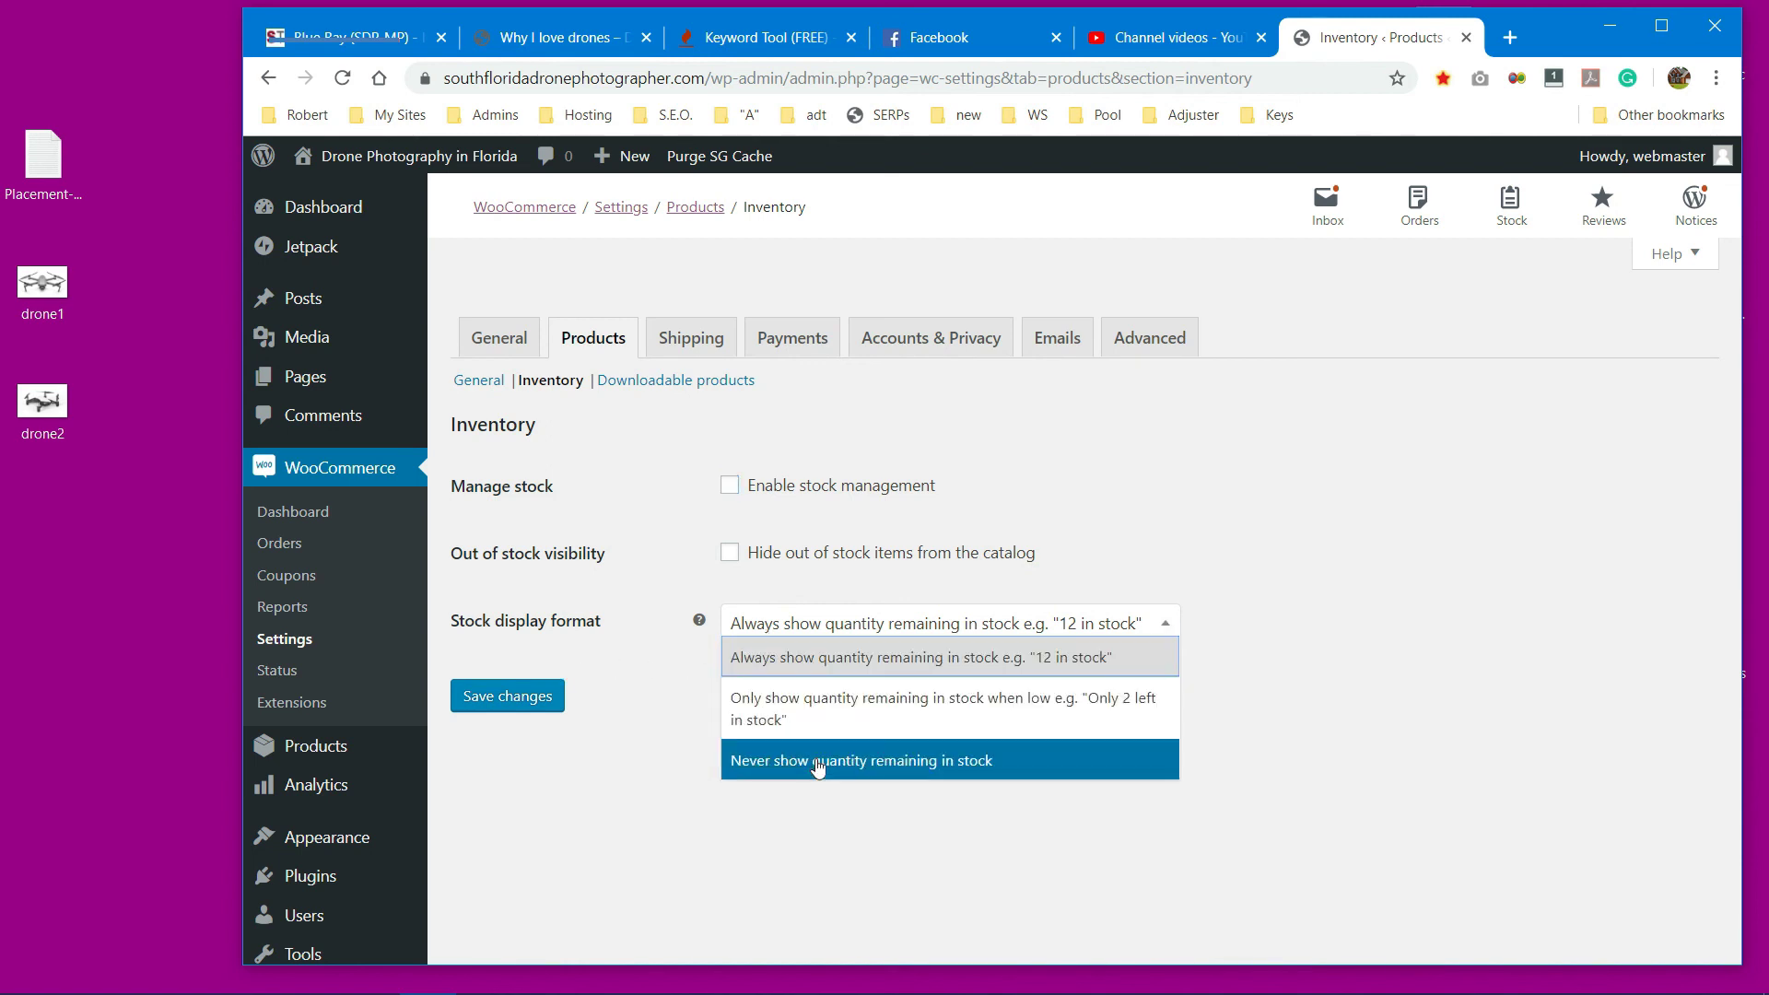
{"action": "left_click", "coordinate": [1088, 772]}
{"action": "left_click", "coordinate": [546, 700]}
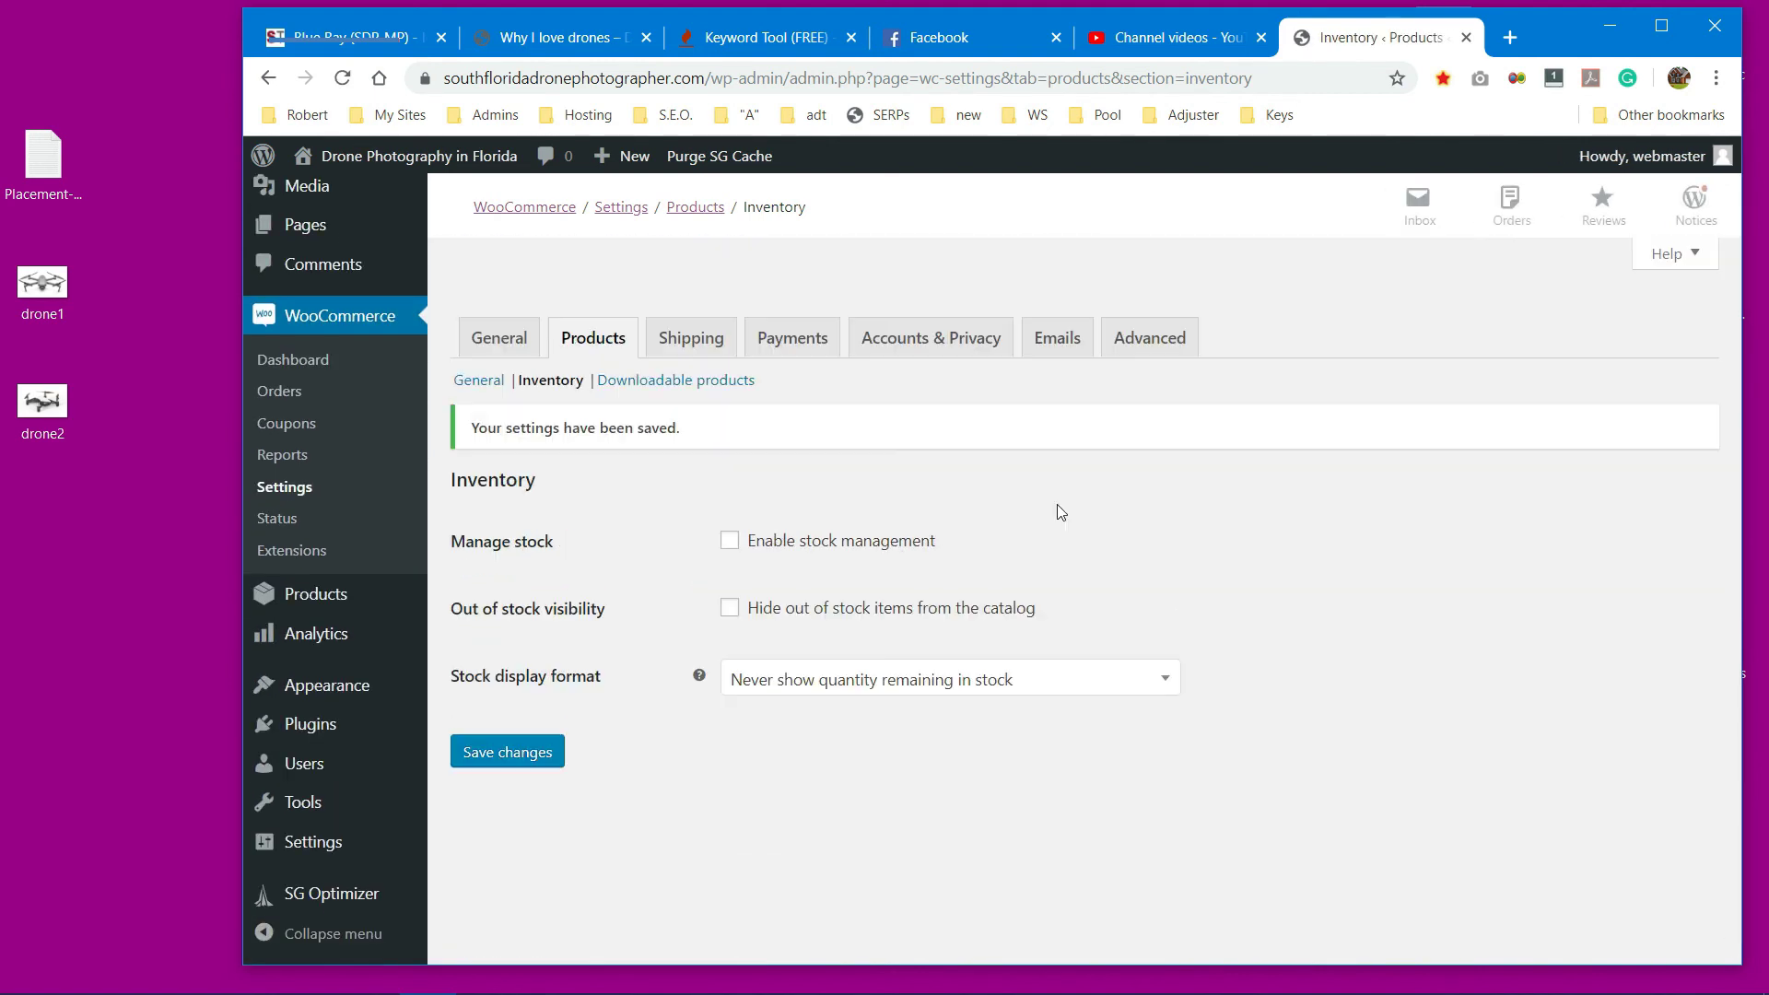
Step: Review the store's shipping zones along with their regions and shipping methods
{"action": "left_click", "coordinate": [702, 342]}
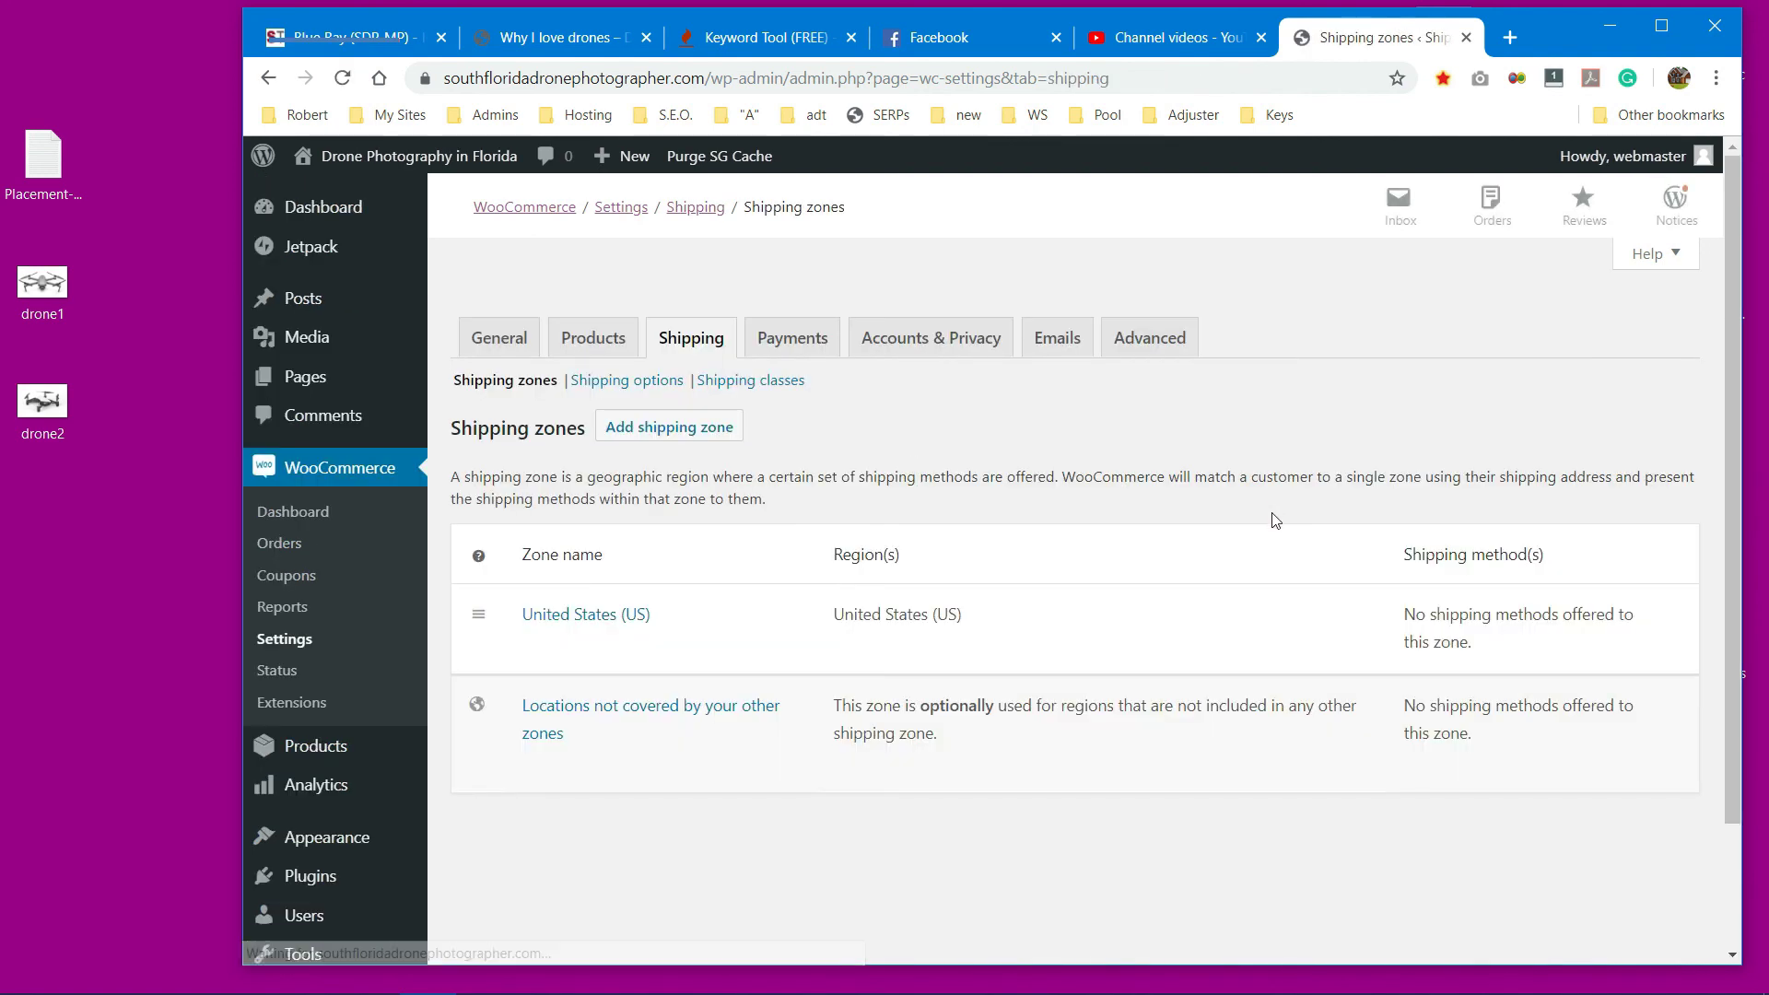
{"action": "mouse_move", "coordinate": [1216, 619]}
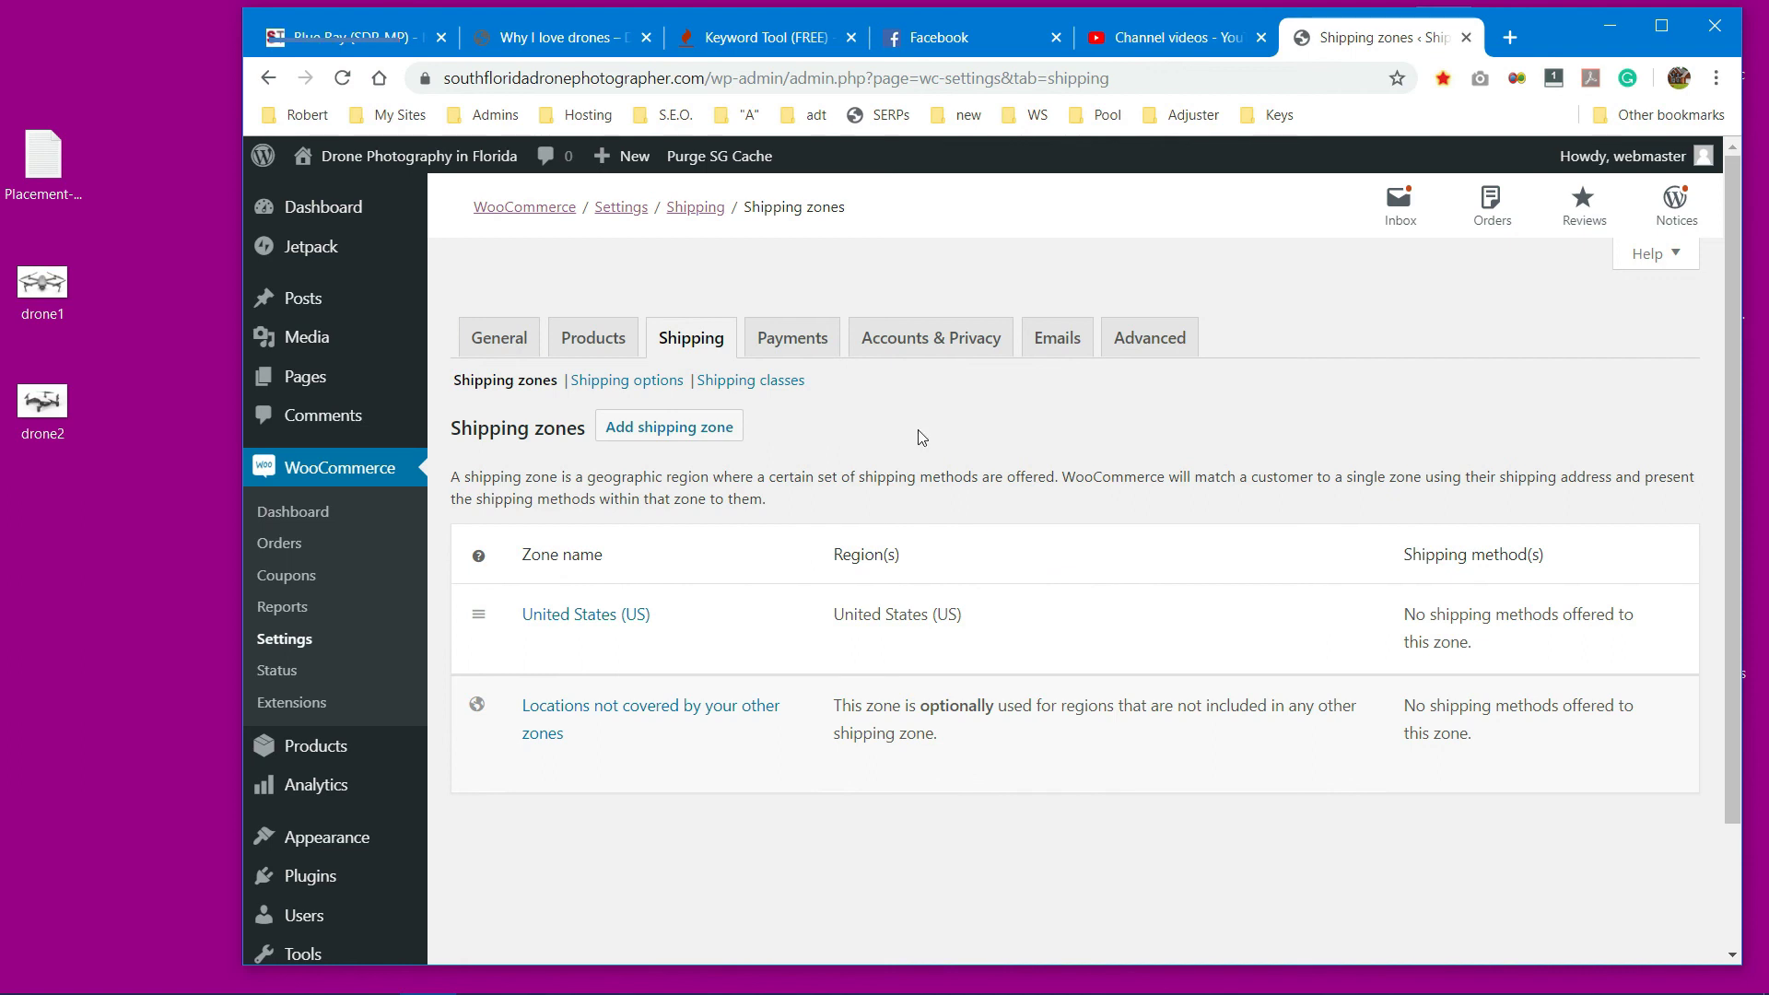
Step: Reorder the payment methods so that Stripe credit card comes first and PayPal Checkout second, and save the payment settings
{"action": "left_click", "coordinate": [797, 344]}
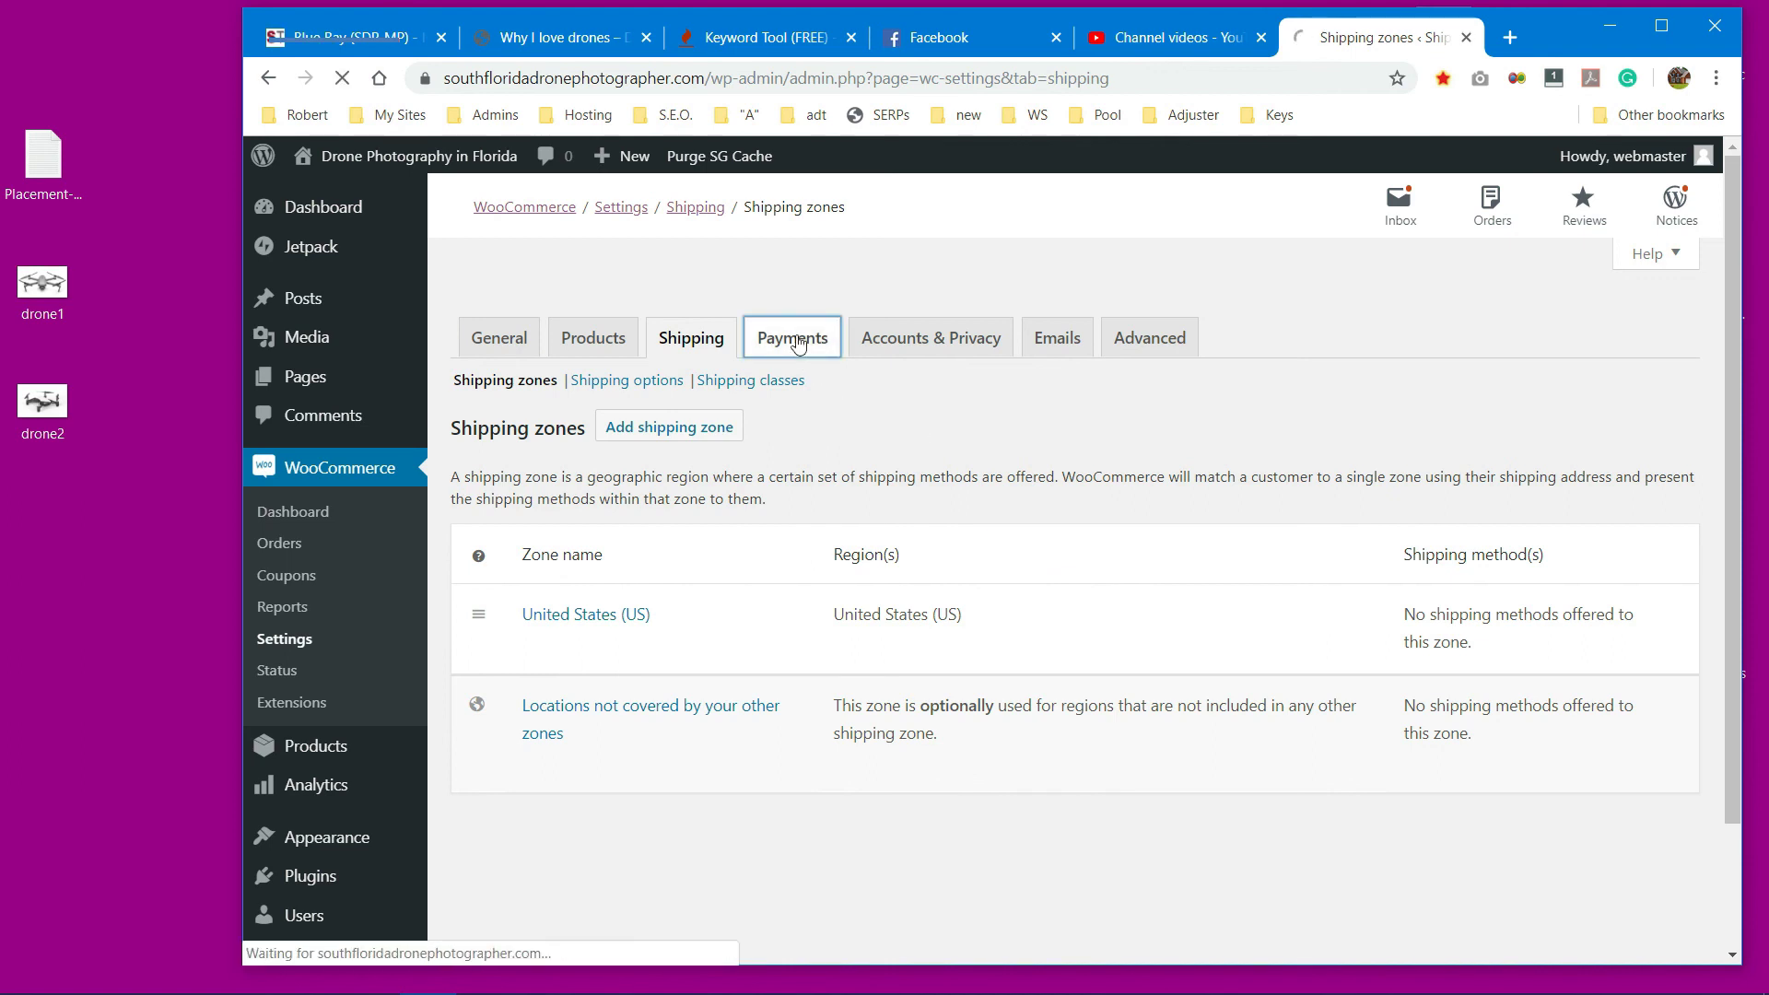
{"action": "scroll", "coordinate": [1267, 509], "scroll_direction": "down", "scroll_amount": 4}
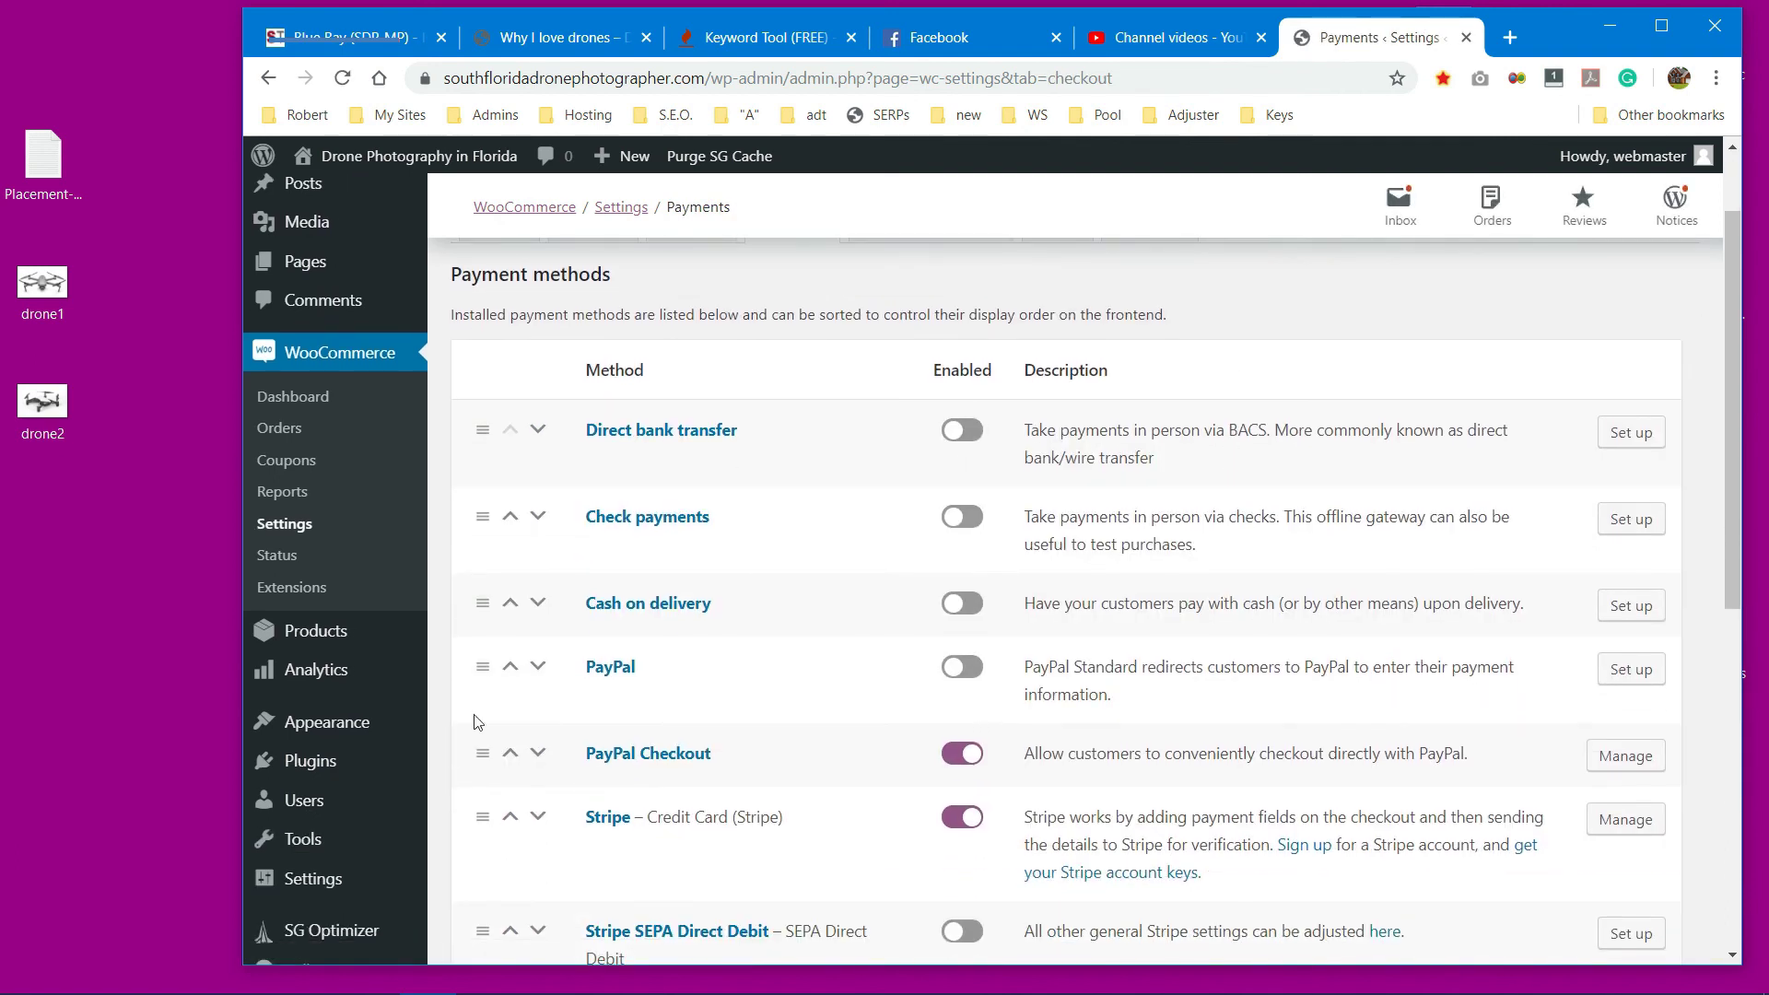
{"action": "left_click_drag", "start_coordinate": [481, 752], "coordinate": [477, 418]}
{"action": "left_click_drag", "start_coordinate": [477, 815], "coordinate": [490, 426]}
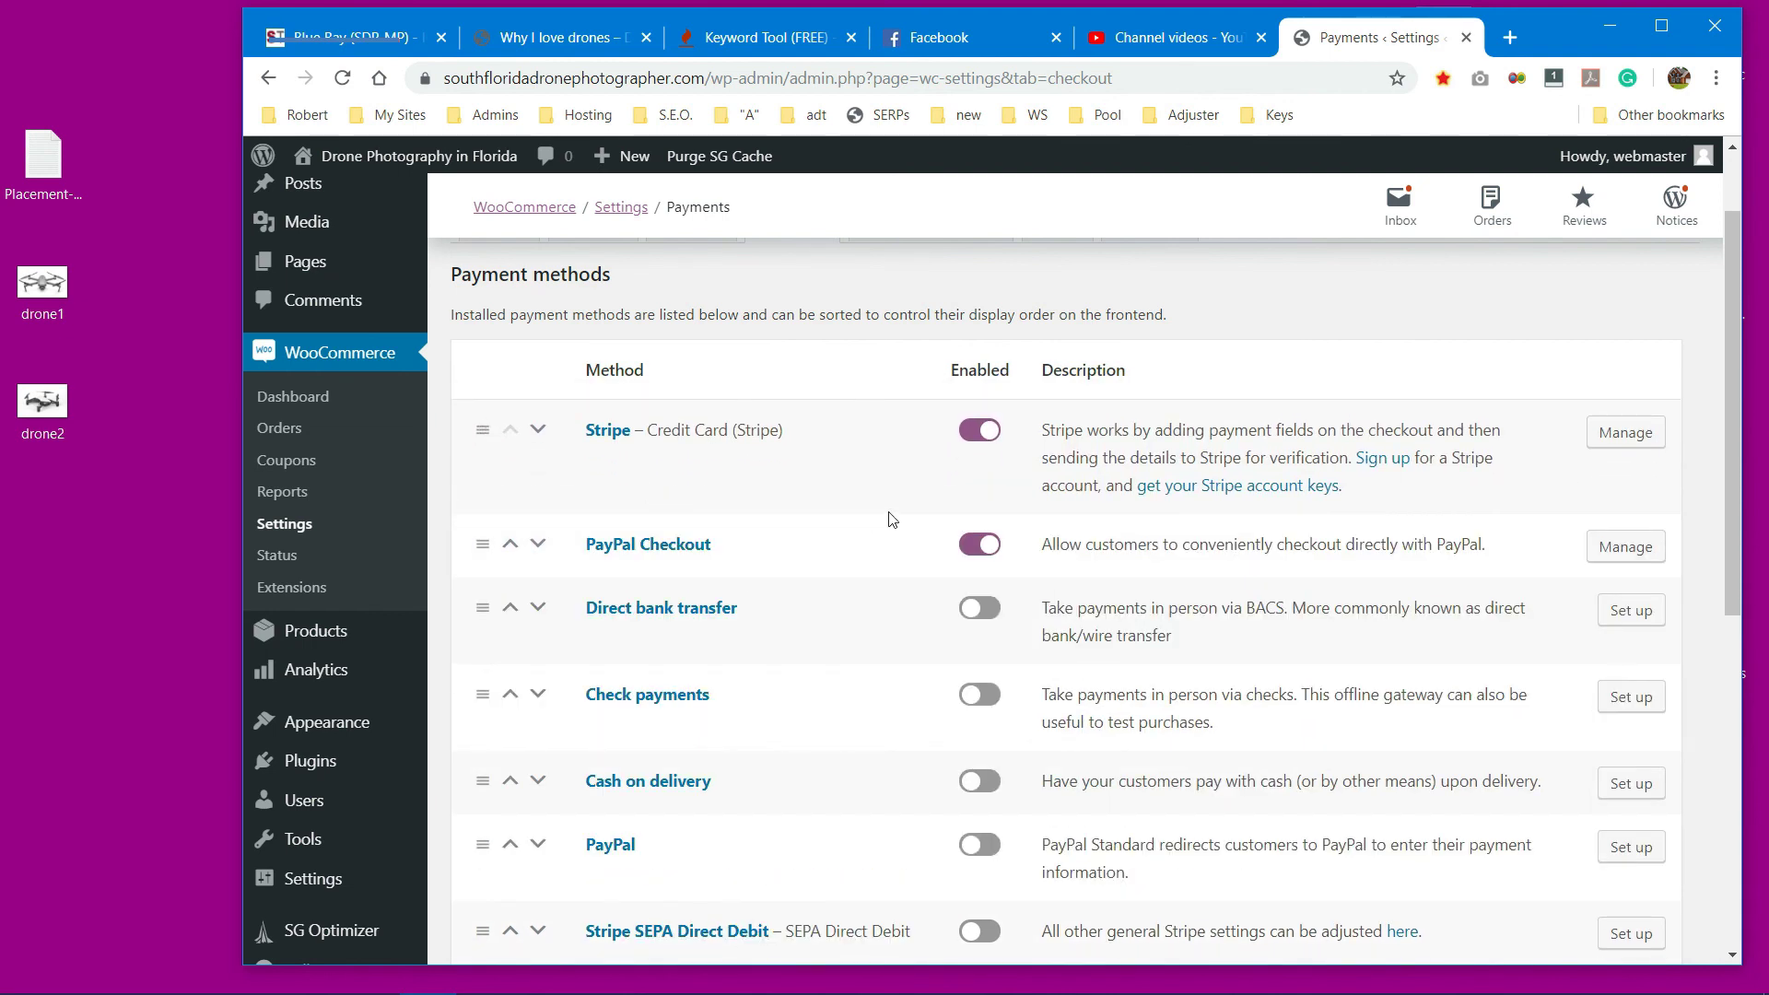
{"action": "scroll", "coordinate": [1257, 495], "scroll_direction": "down", "scroll_amount": 5}
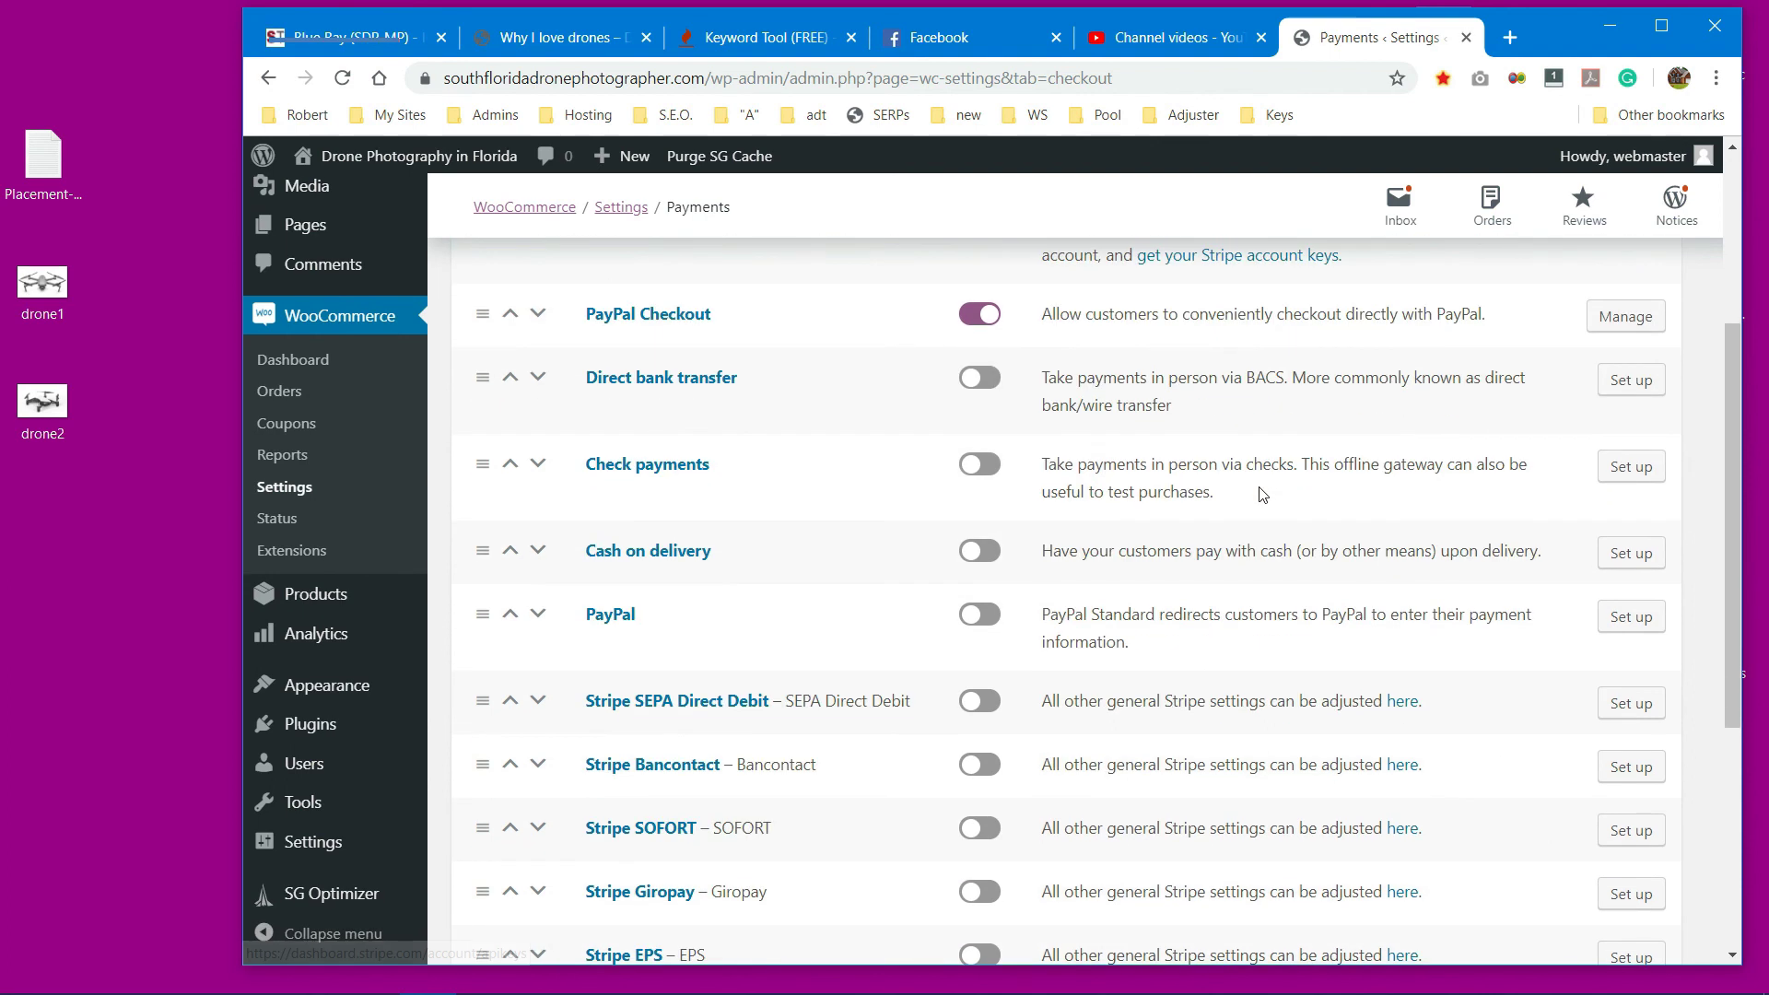
{"action": "scroll", "coordinate": [1264, 498], "scroll_direction": "down", "scroll_amount": 2}
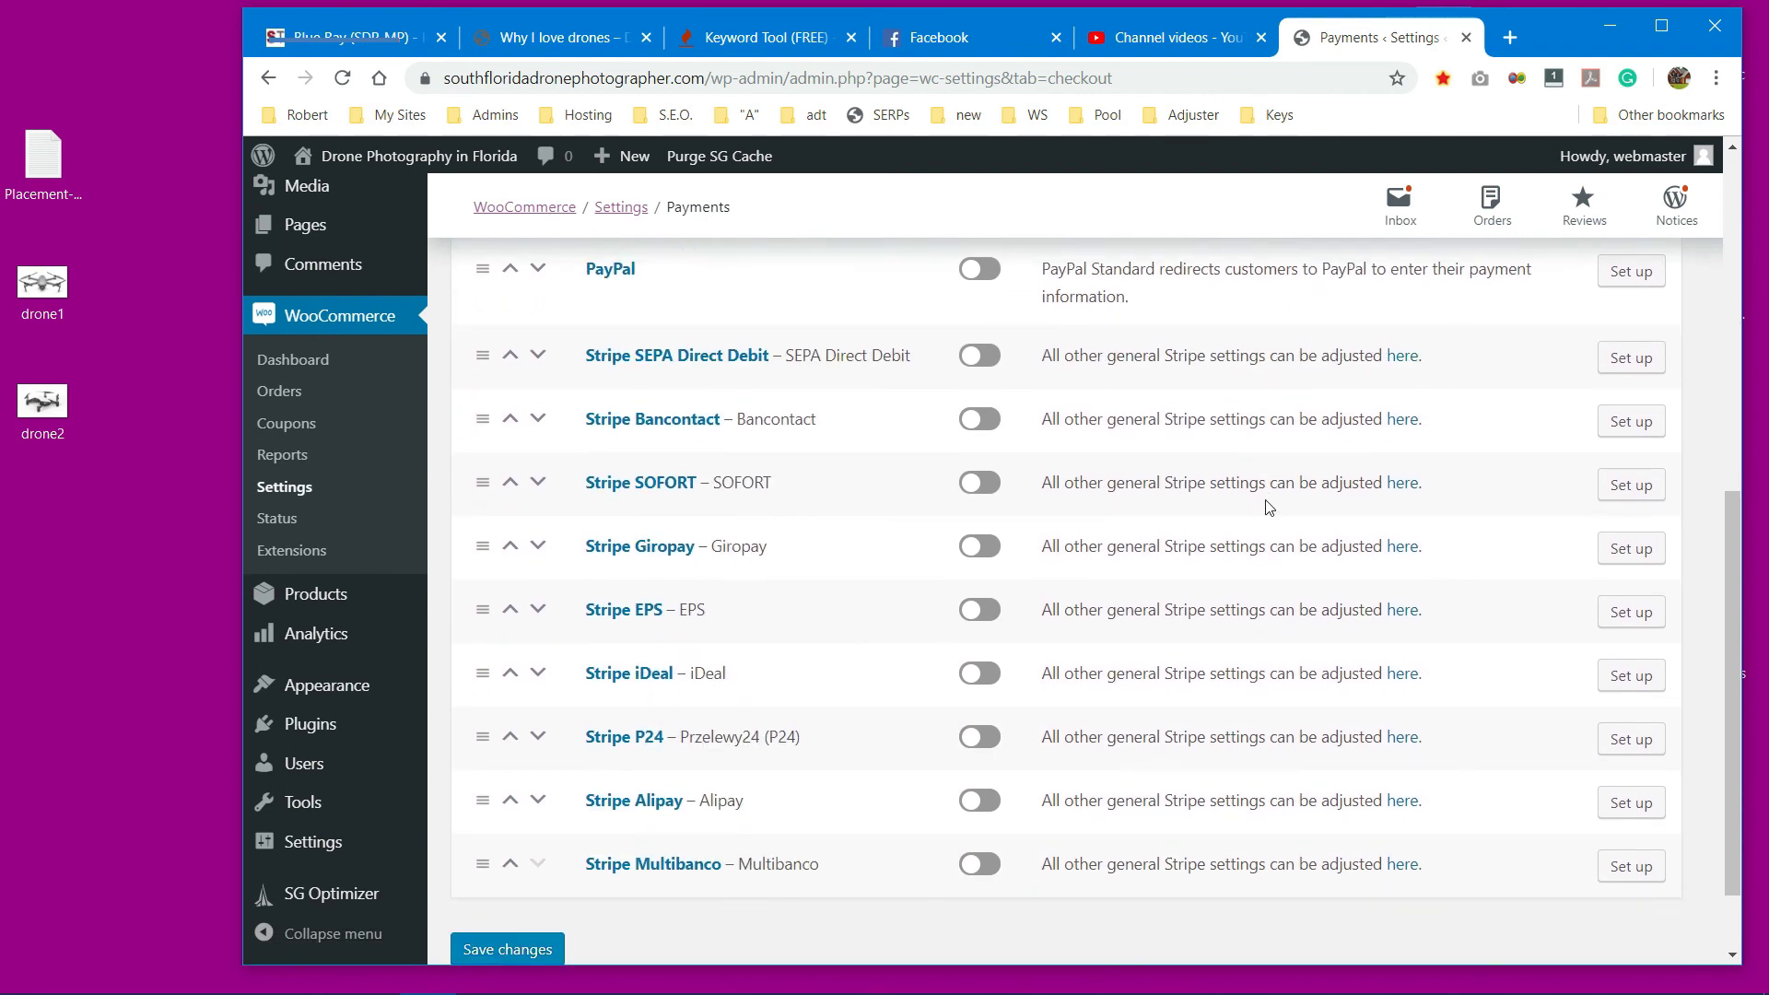
{"action": "left_click", "coordinate": [506, 949]}
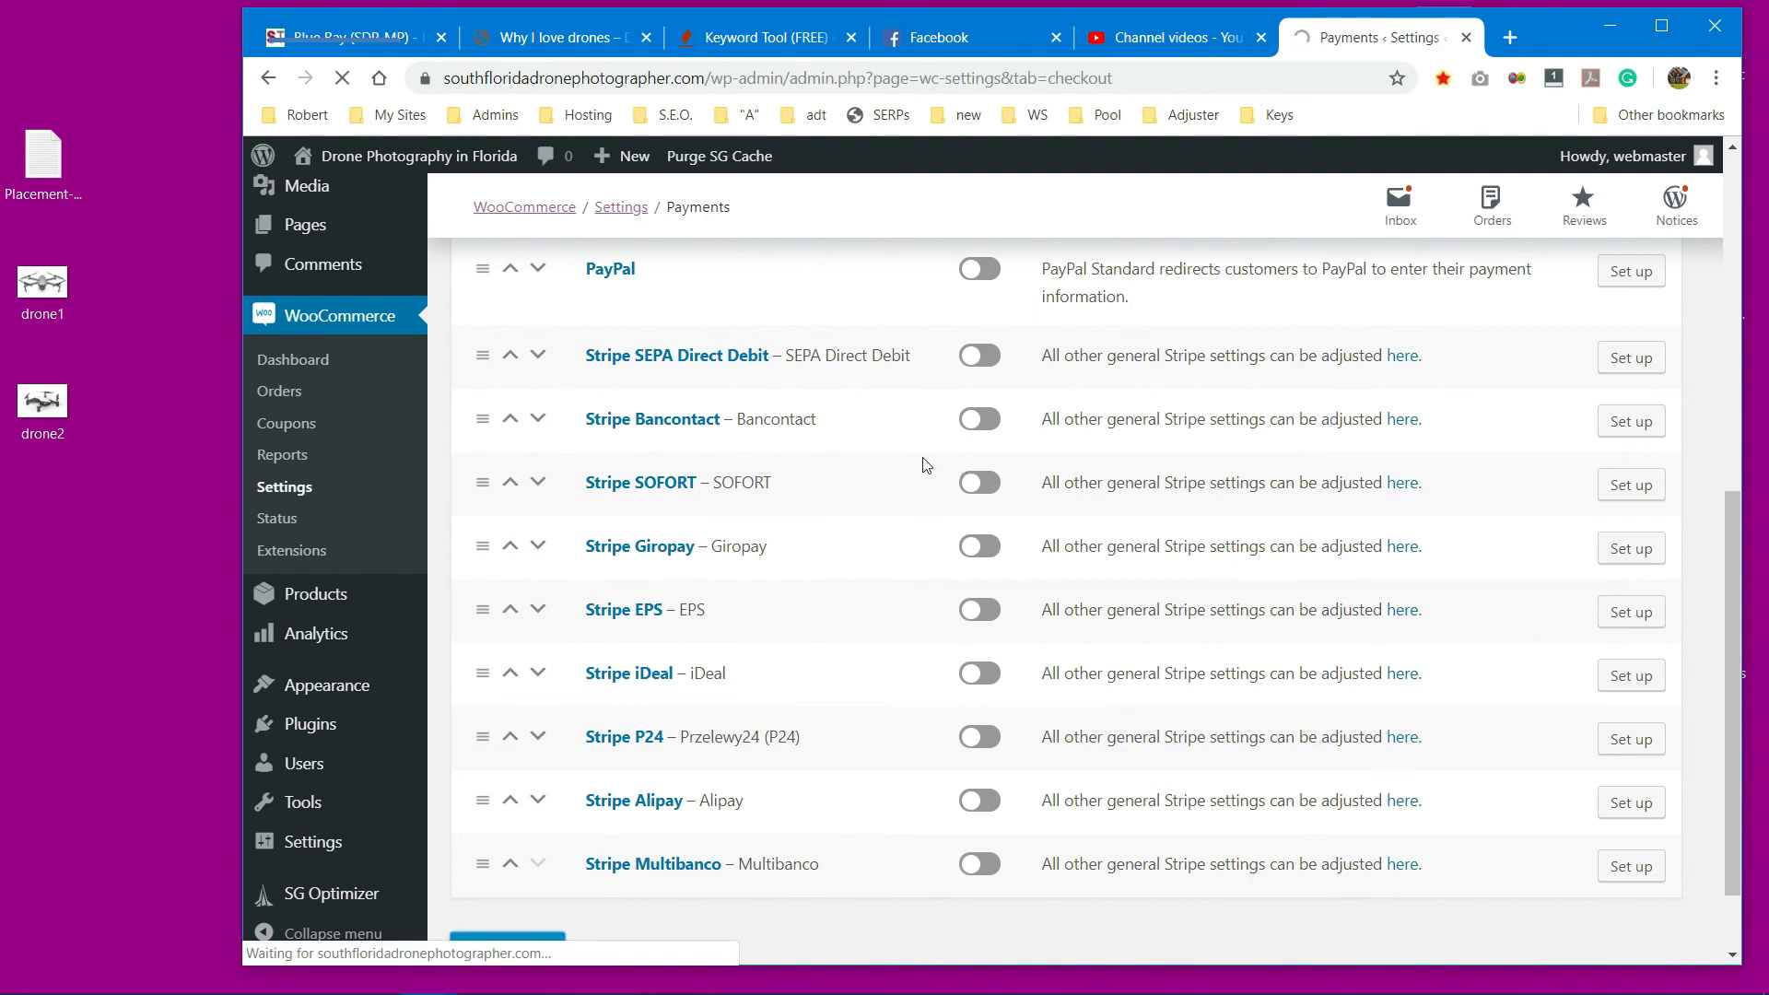
Step: Review the Accounts & Privacy settings, including guest checkout, account creation, privacy policy and personal data retention
{"action": "left_click", "coordinate": [955, 345]}
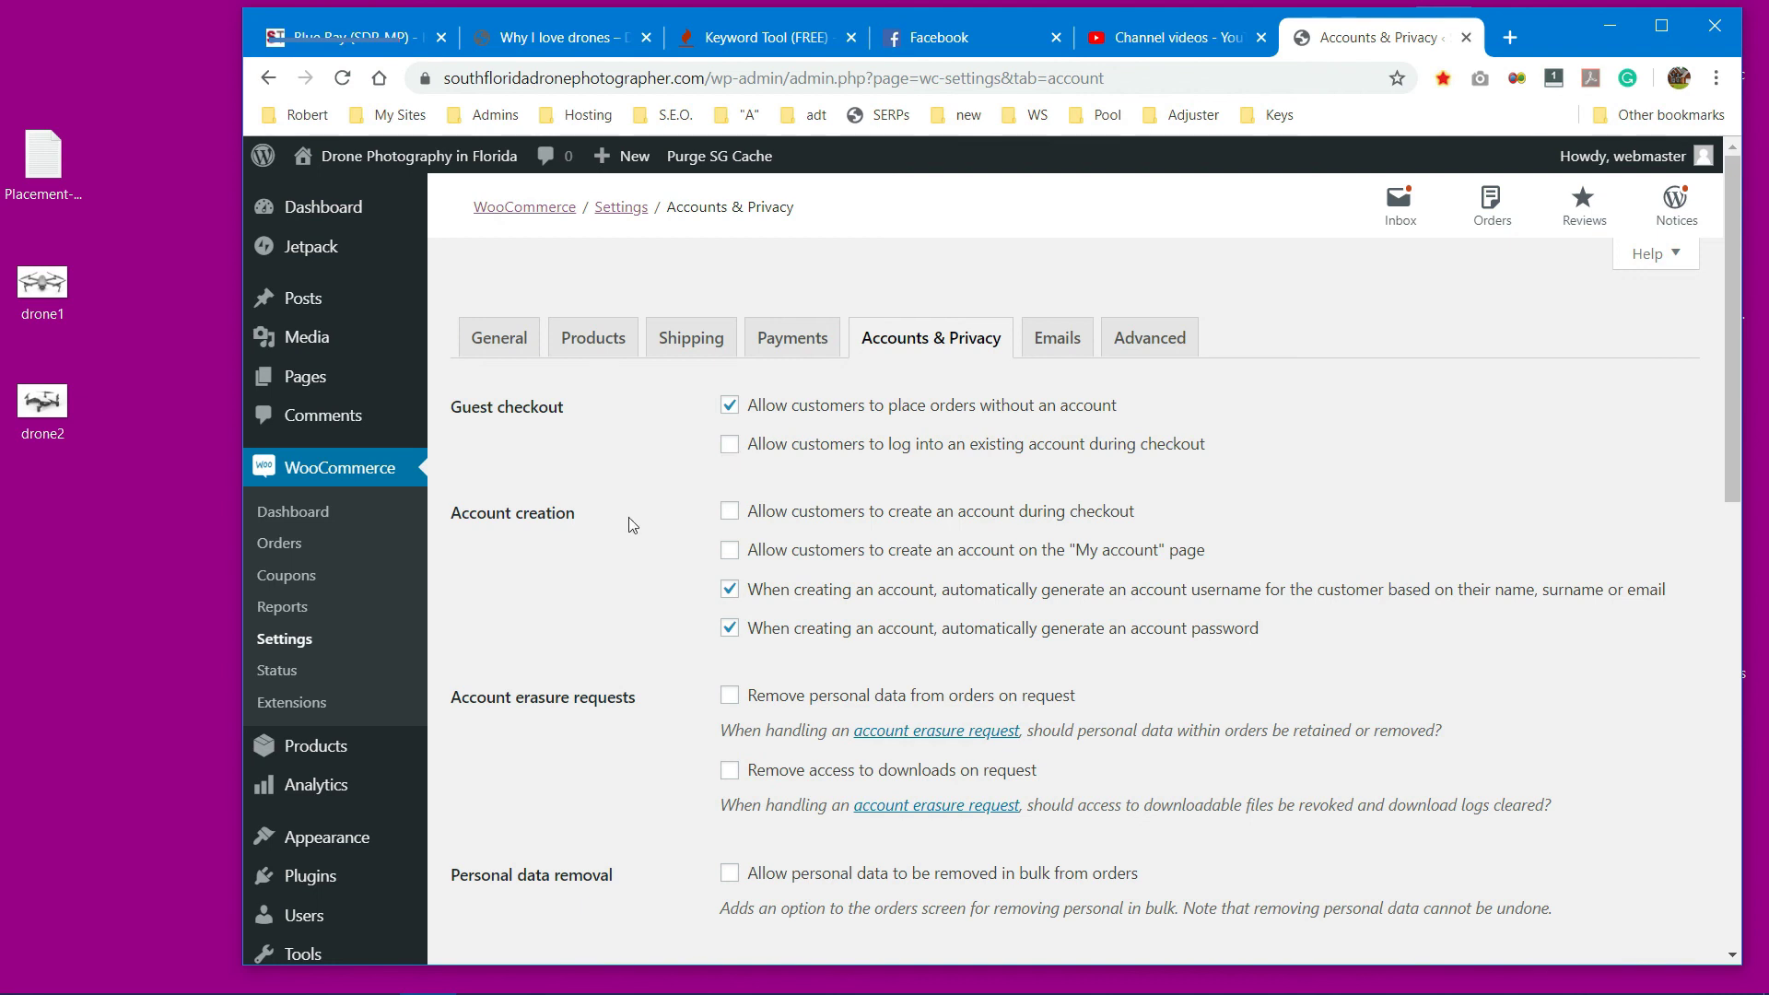
{"action": "scroll", "coordinate": [633, 527], "scroll_direction": "down", "scroll_amount": 1}
{"action": "scroll", "coordinate": [633, 527], "scroll_direction": "down", "scroll_amount": 1}
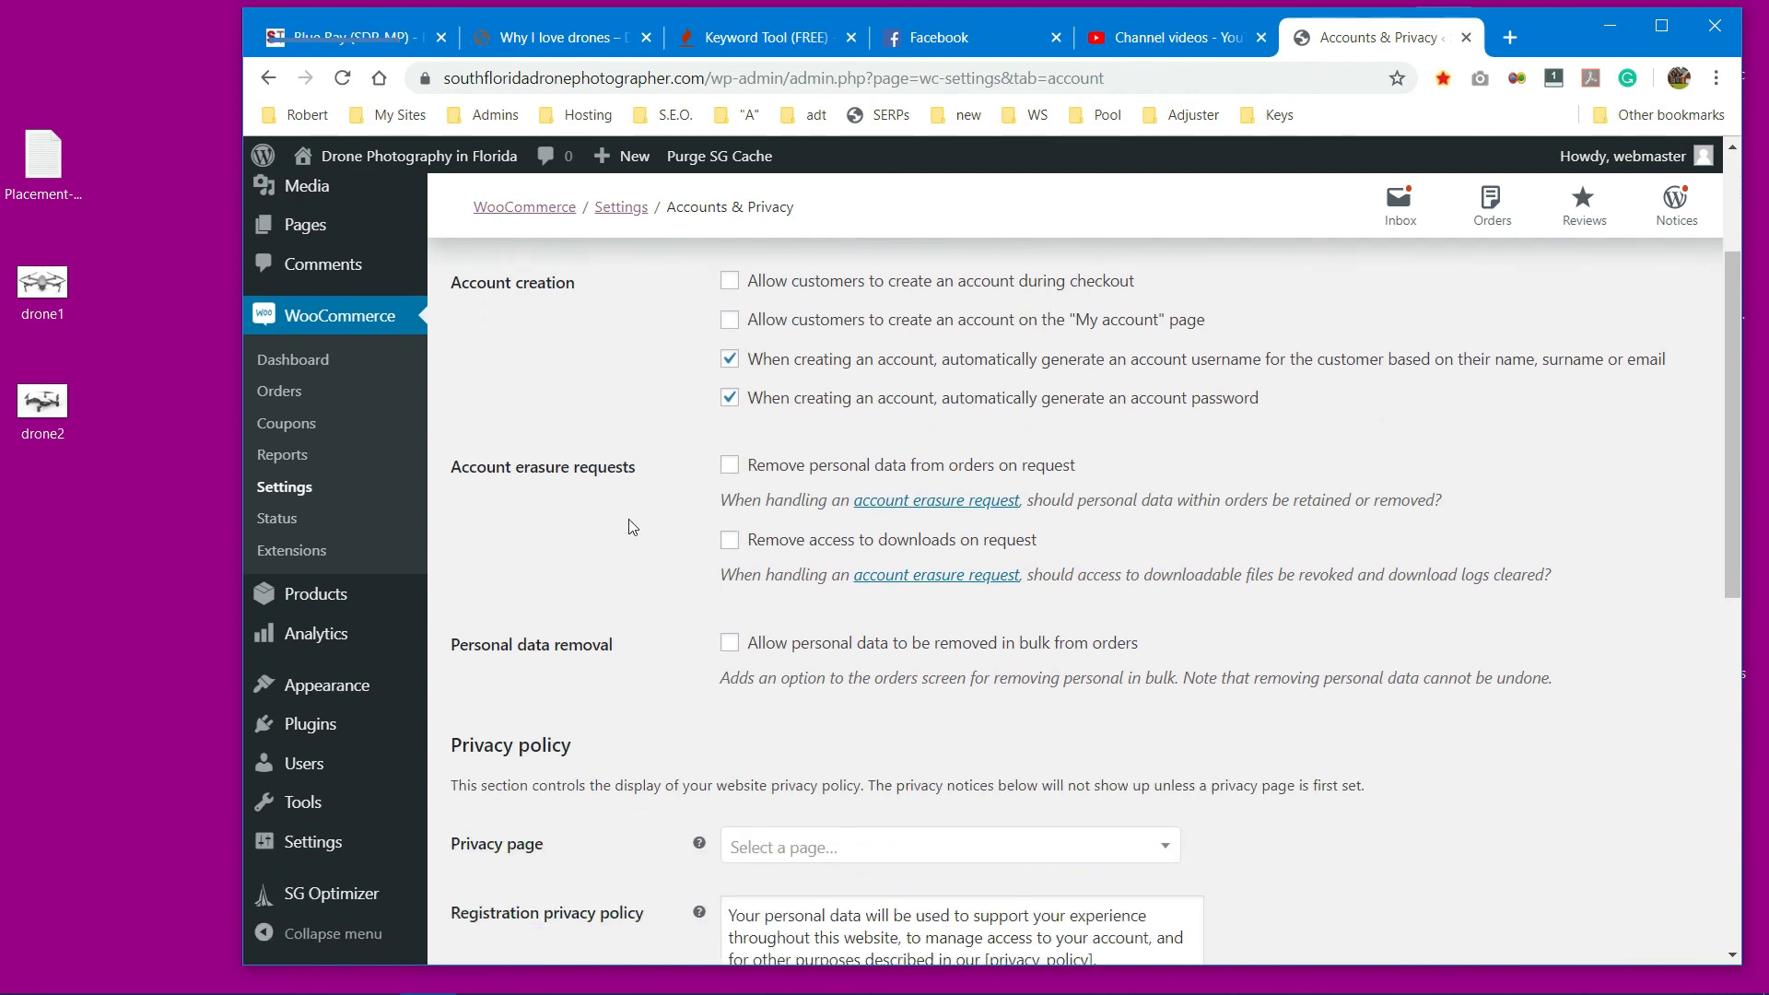
{"action": "scroll", "coordinate": [629, 521], "scroll_direction": "down", "scroll_amount": 3}
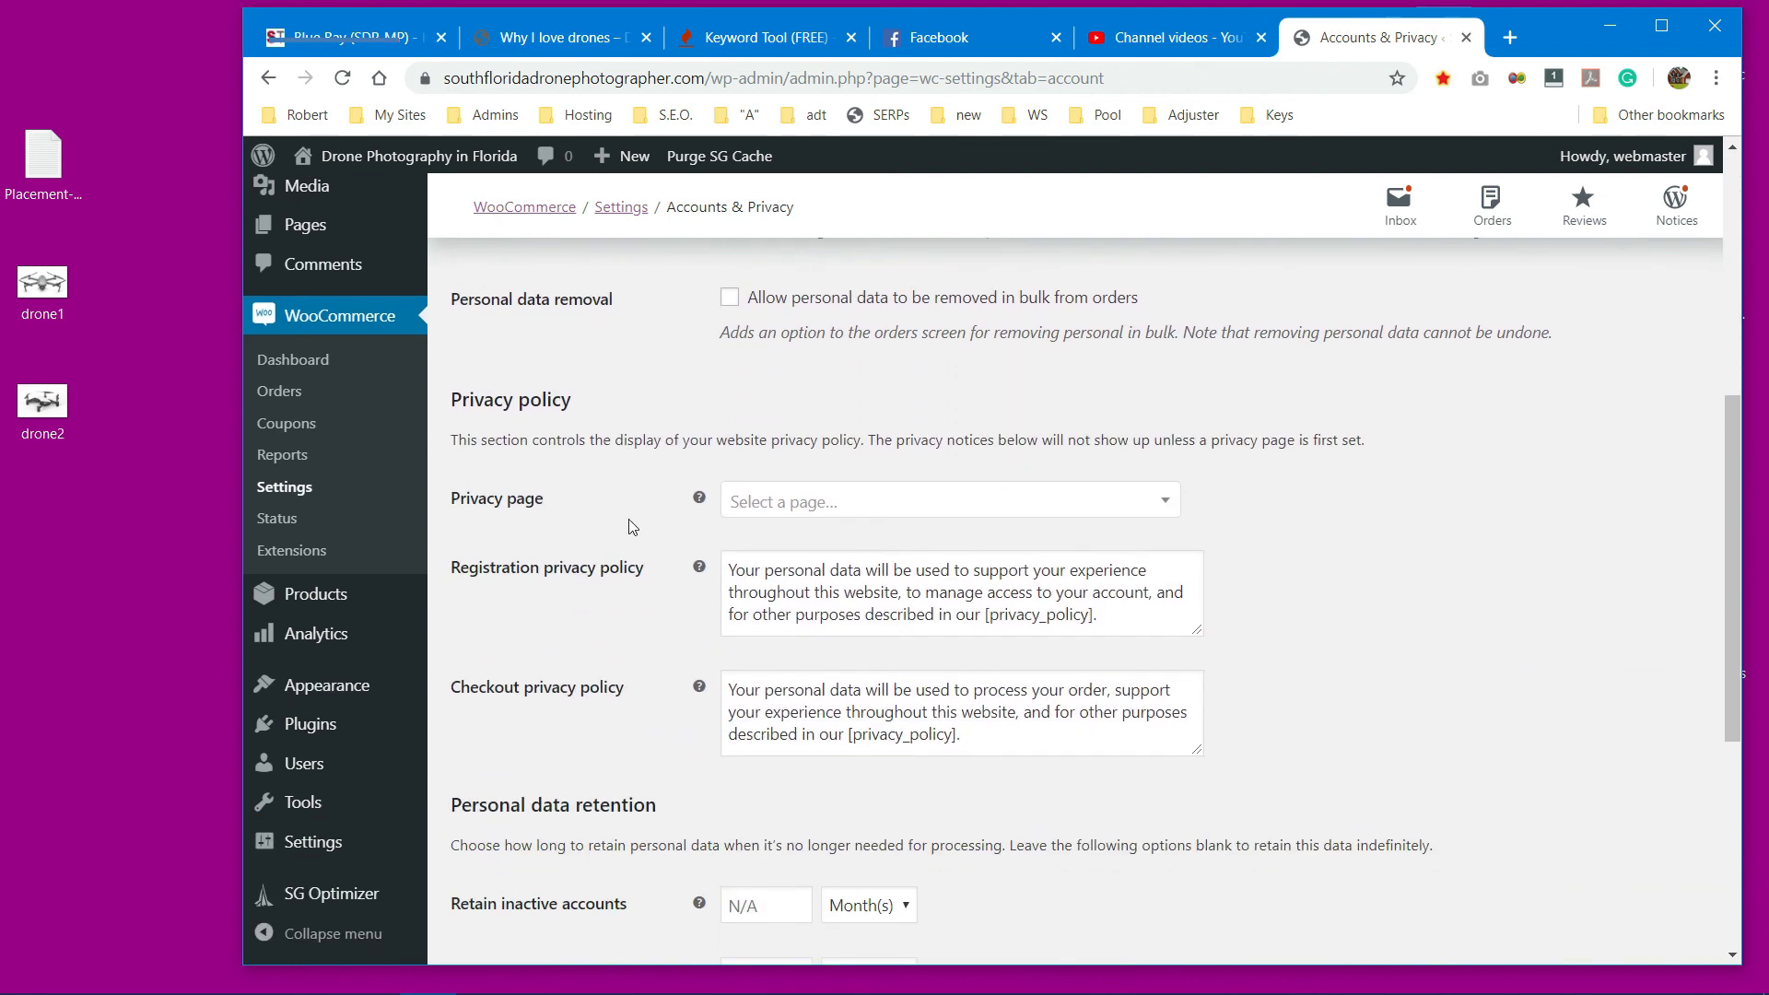
{"action": "scroll", "coordinate": [628, 521], "scroll_direction": "down", "scroll_amount": 4}
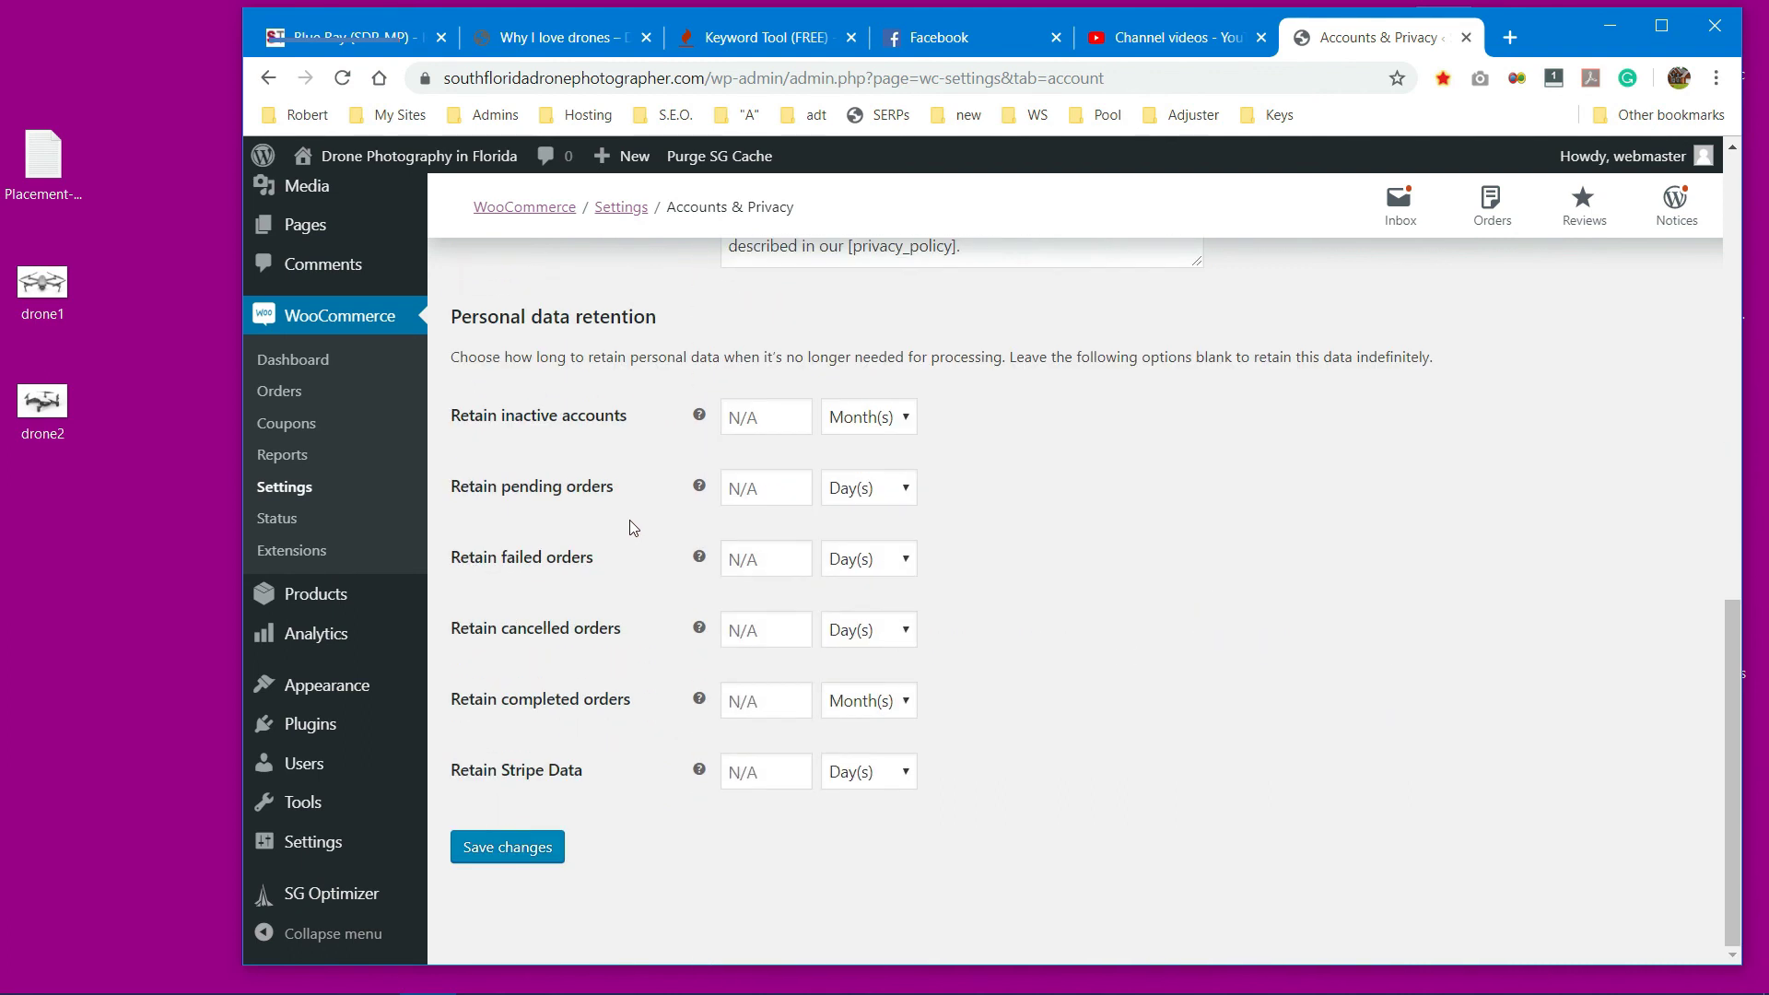
{"action": "scroll", "coordinate": [632, 525], "scroll_direction": "up", "scroll_amount": 10}
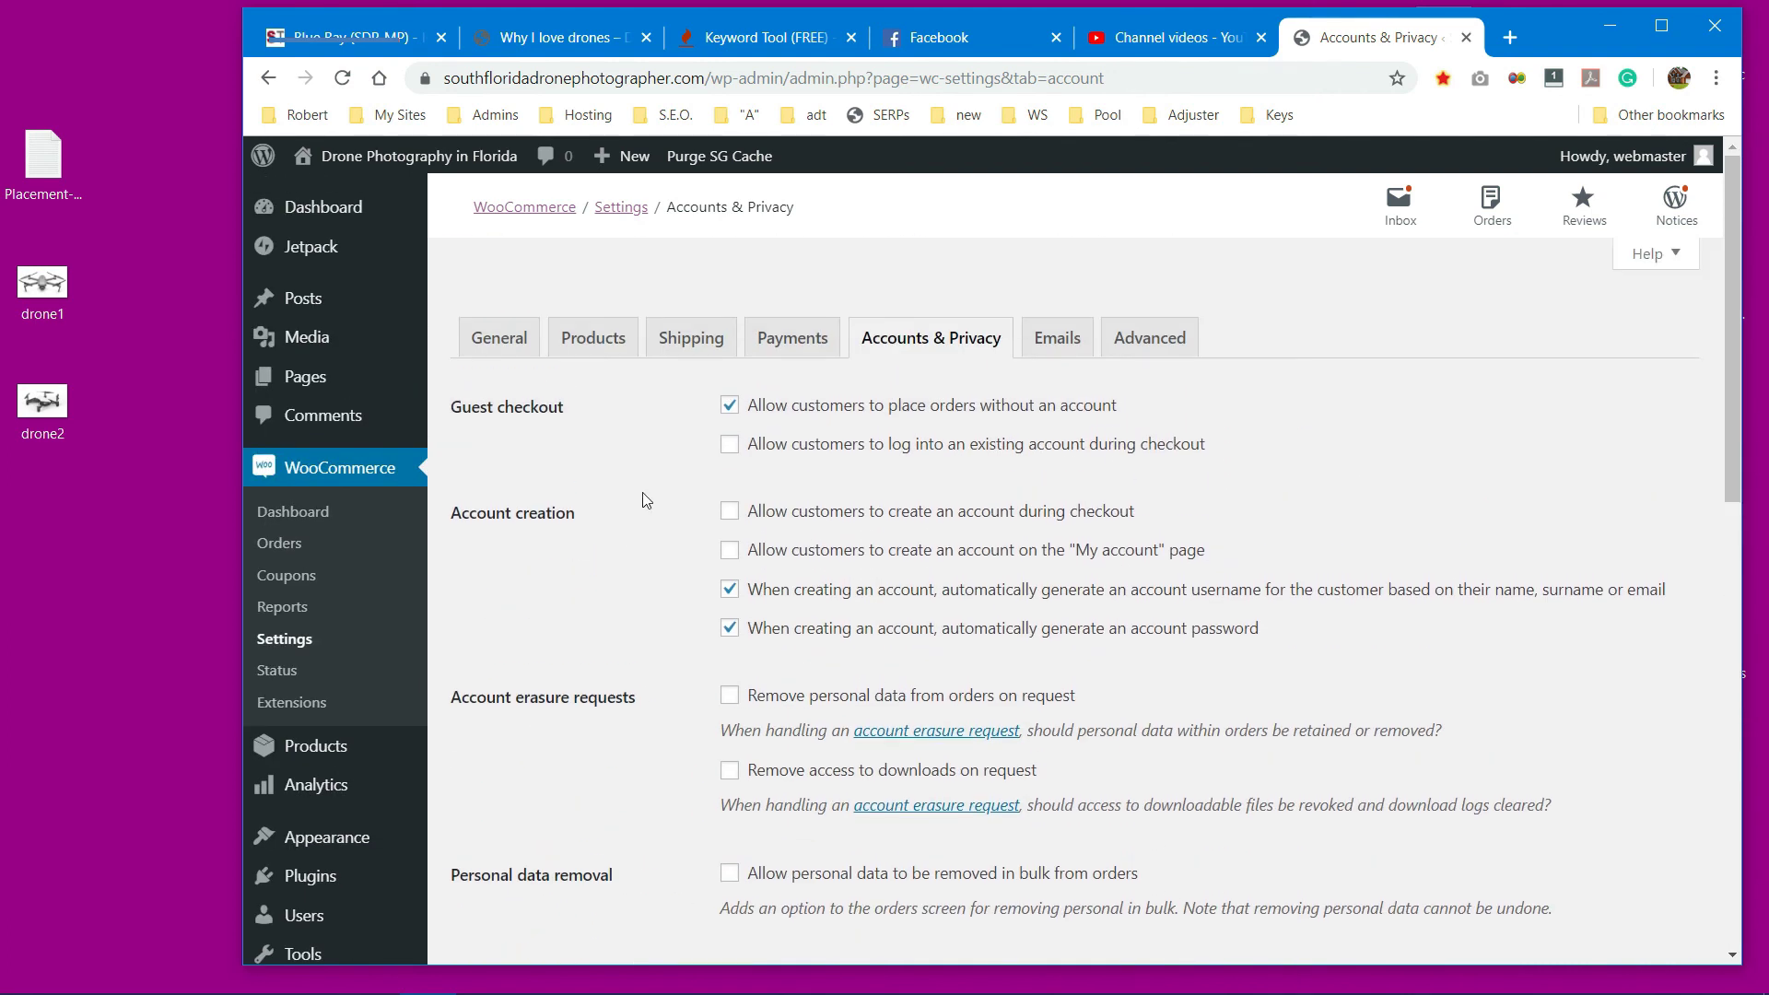
Step: Review the store's email notifications and their recipients, including the detailed settings of the New order email
{"action": "left_click", "coordinate": [1059, 342]}
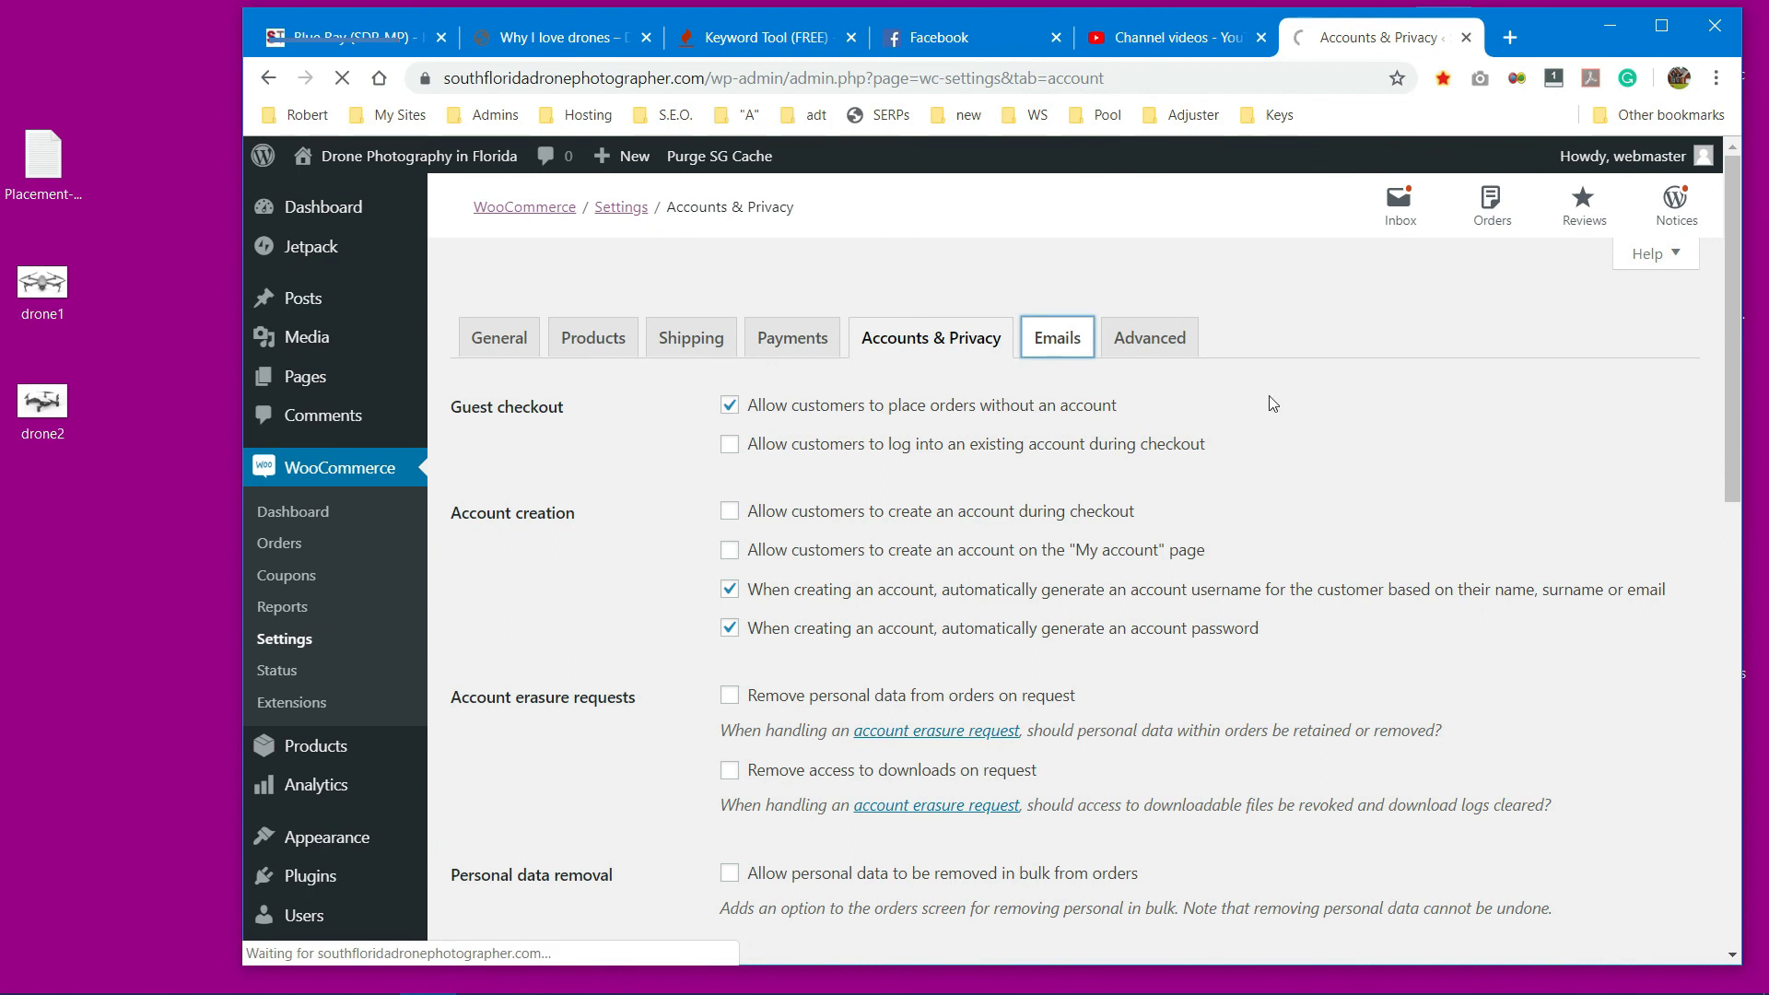
{"action": "scroll", "coordinate": [1327, 401], "scroll_direction": "down", "scroll_amount": 2}
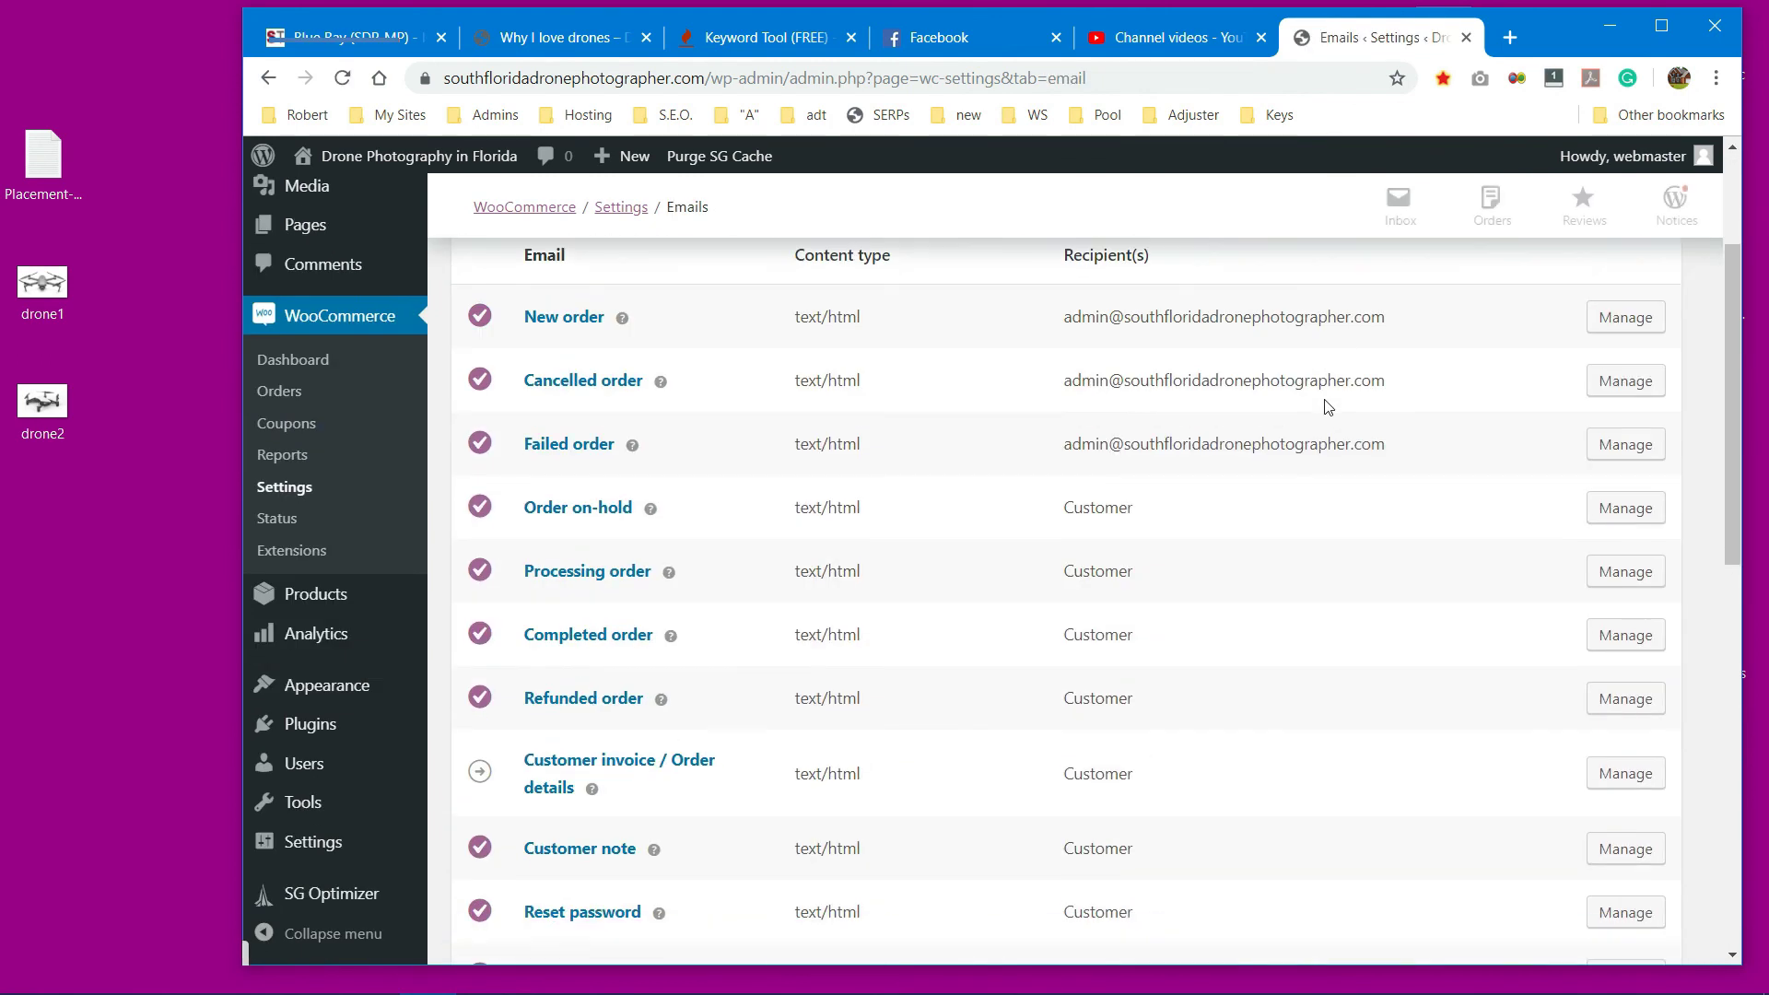
{"action": "scroll", "coordinate": [1263, 420], "scroll_direction": "up", "scroll_amount": 1}
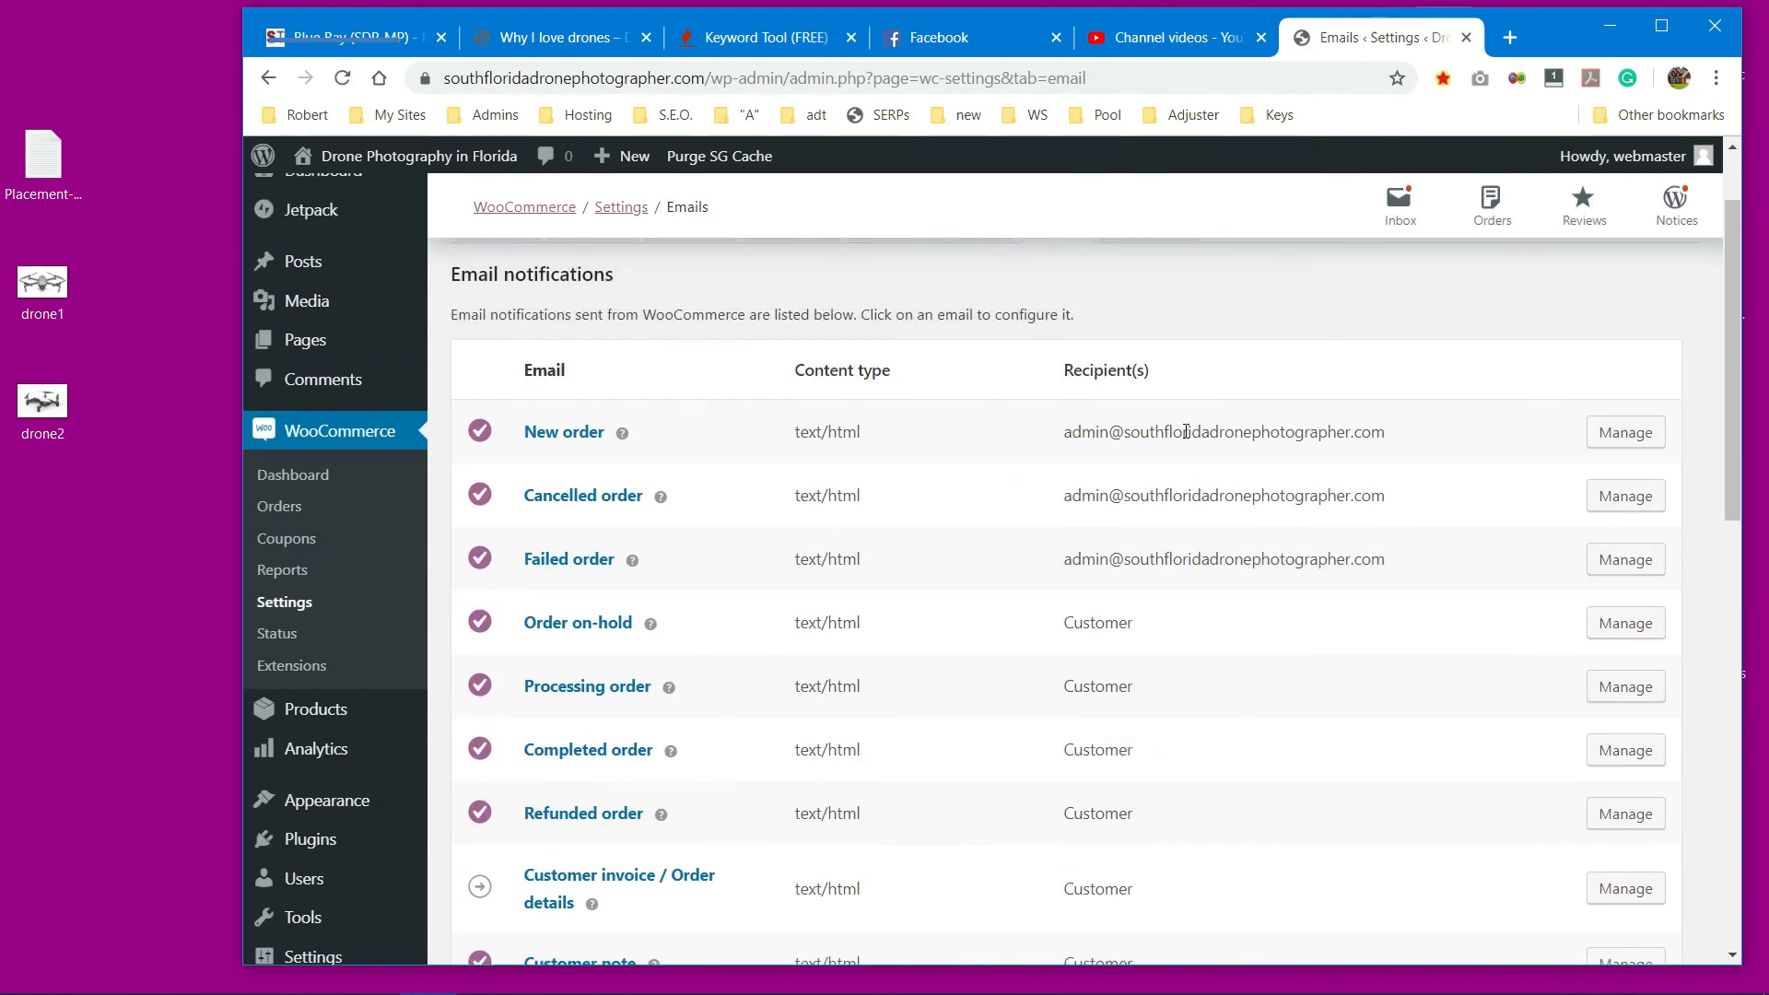
{"action": "left_click_drag", "start_coordinate": [1064, 431], "coordinate": [1372, 433]}
{"action": "left_click", "coordinate": [1601, 431]}
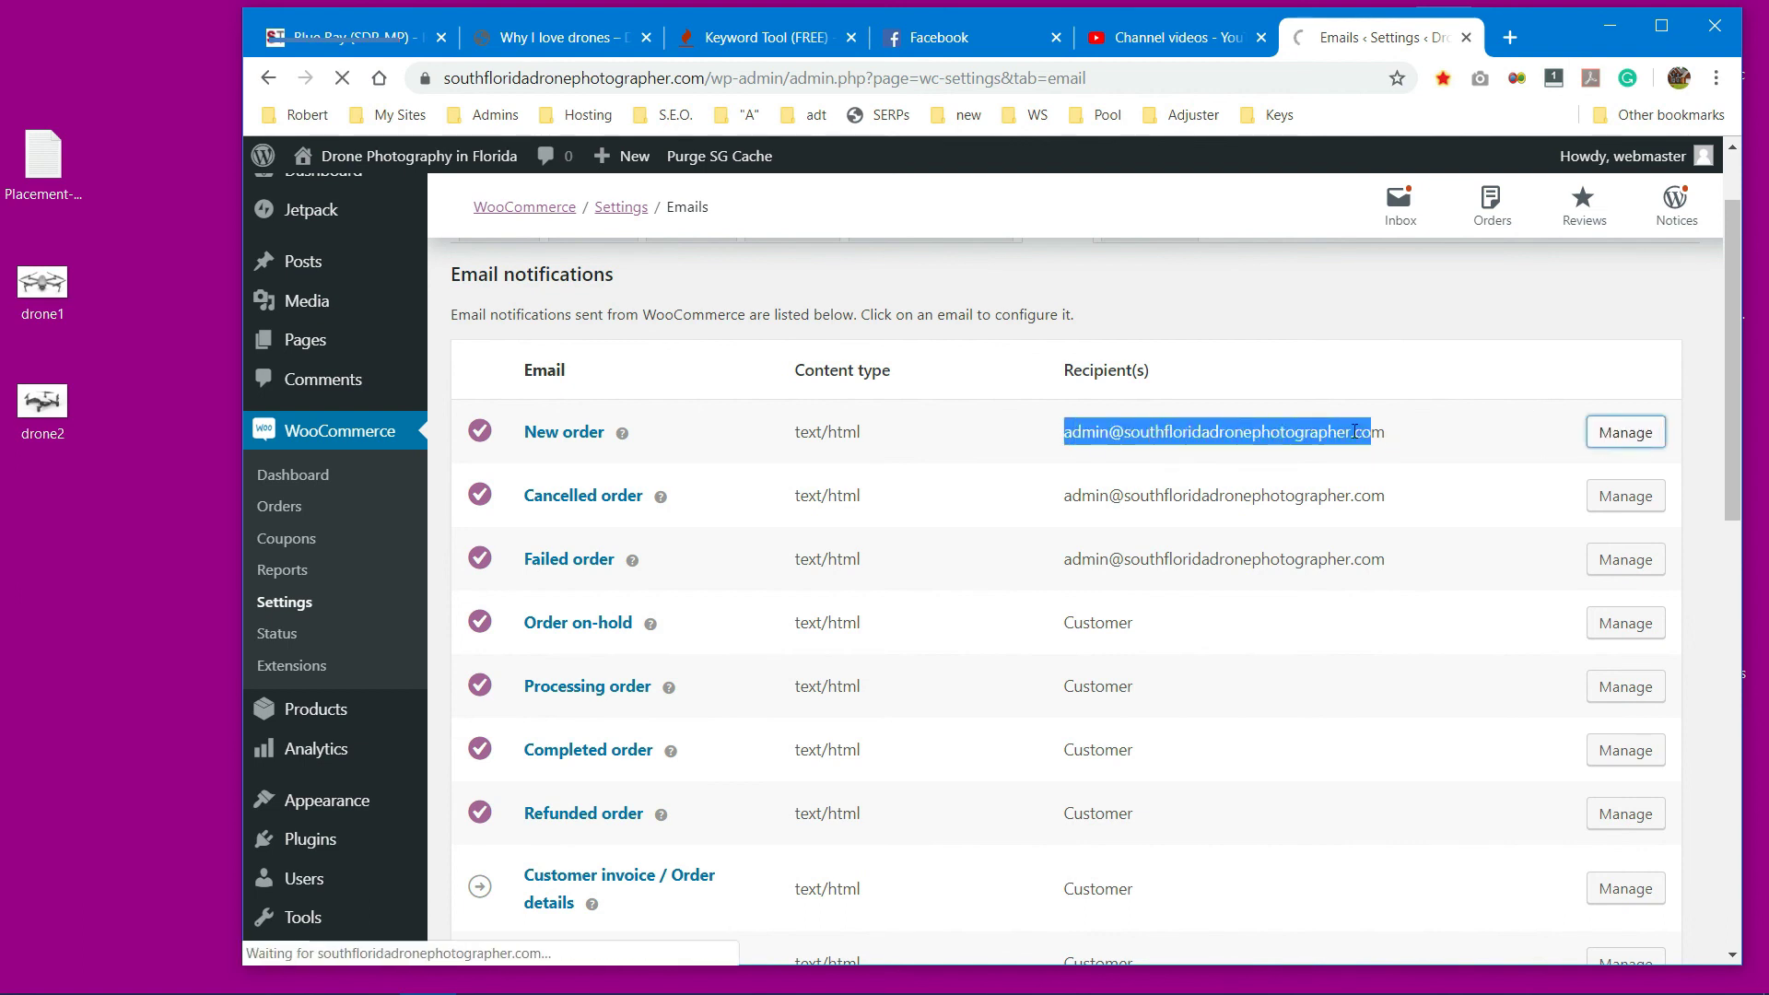
{"action": "scroll", "coordinate": [1296, 468], "scroll_direction": "down", "scroll_amount": 3}
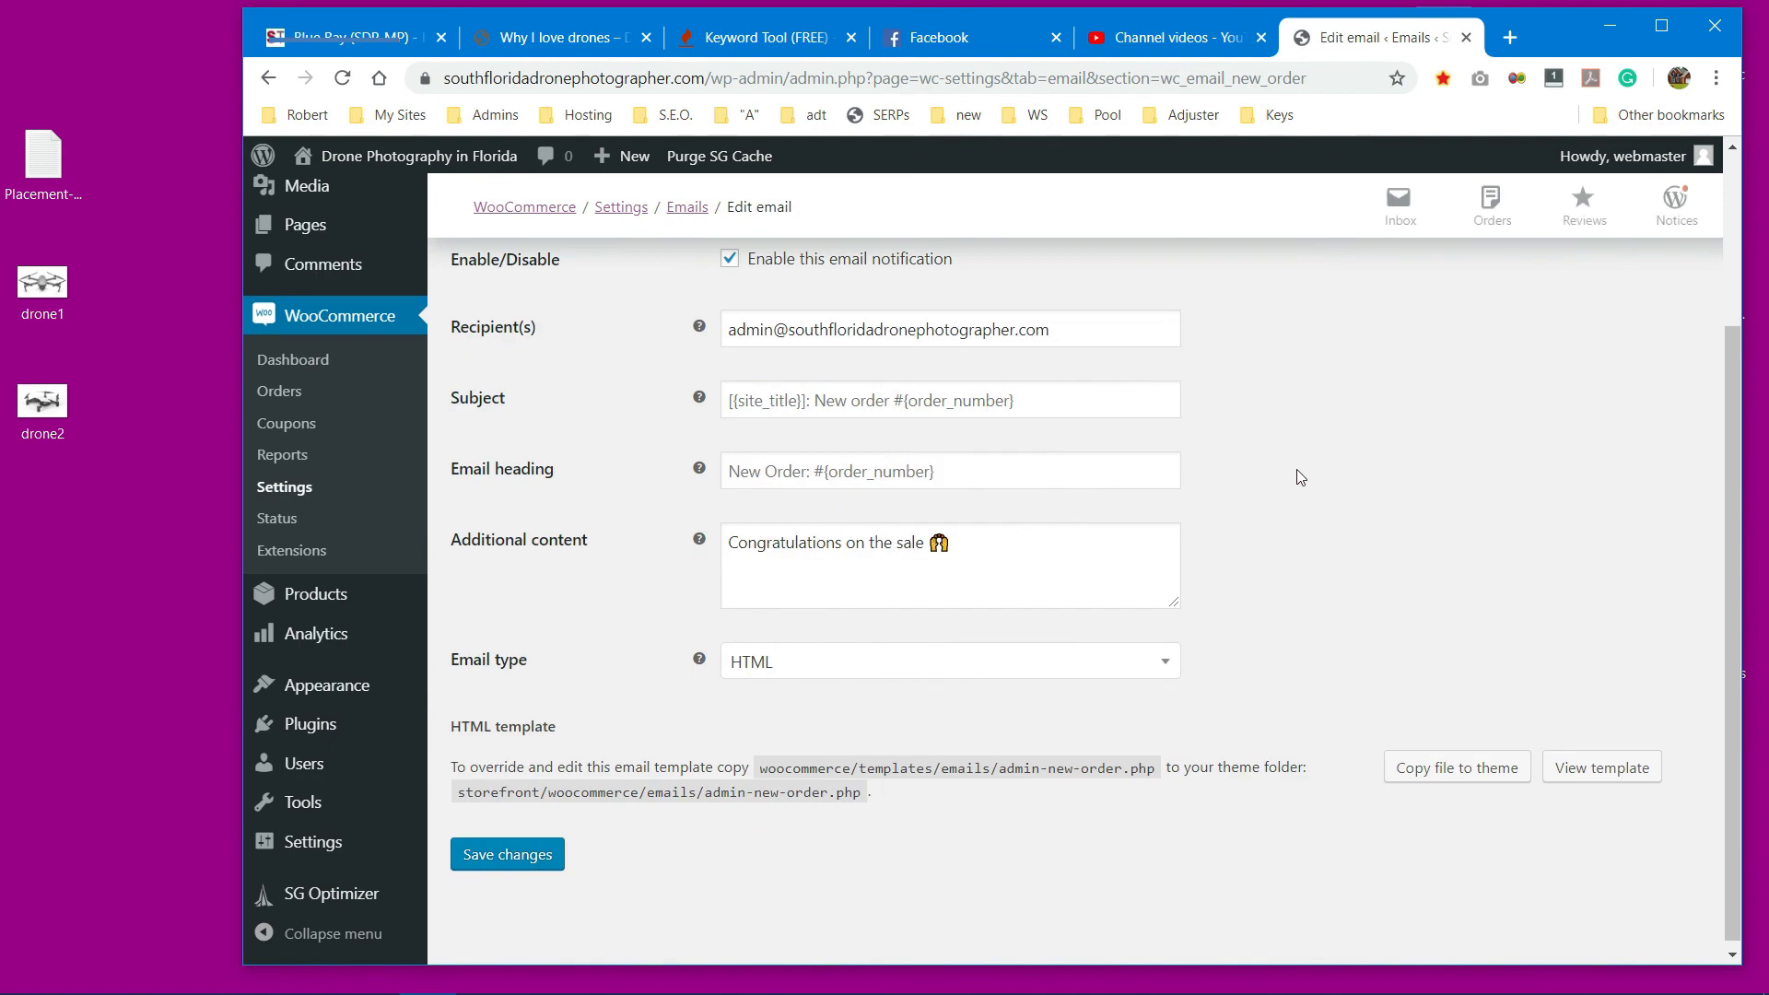
{"action": "scroll", "coordinate": [1299, 477], "scroll_direction": "up", "scroll_amount": 1}
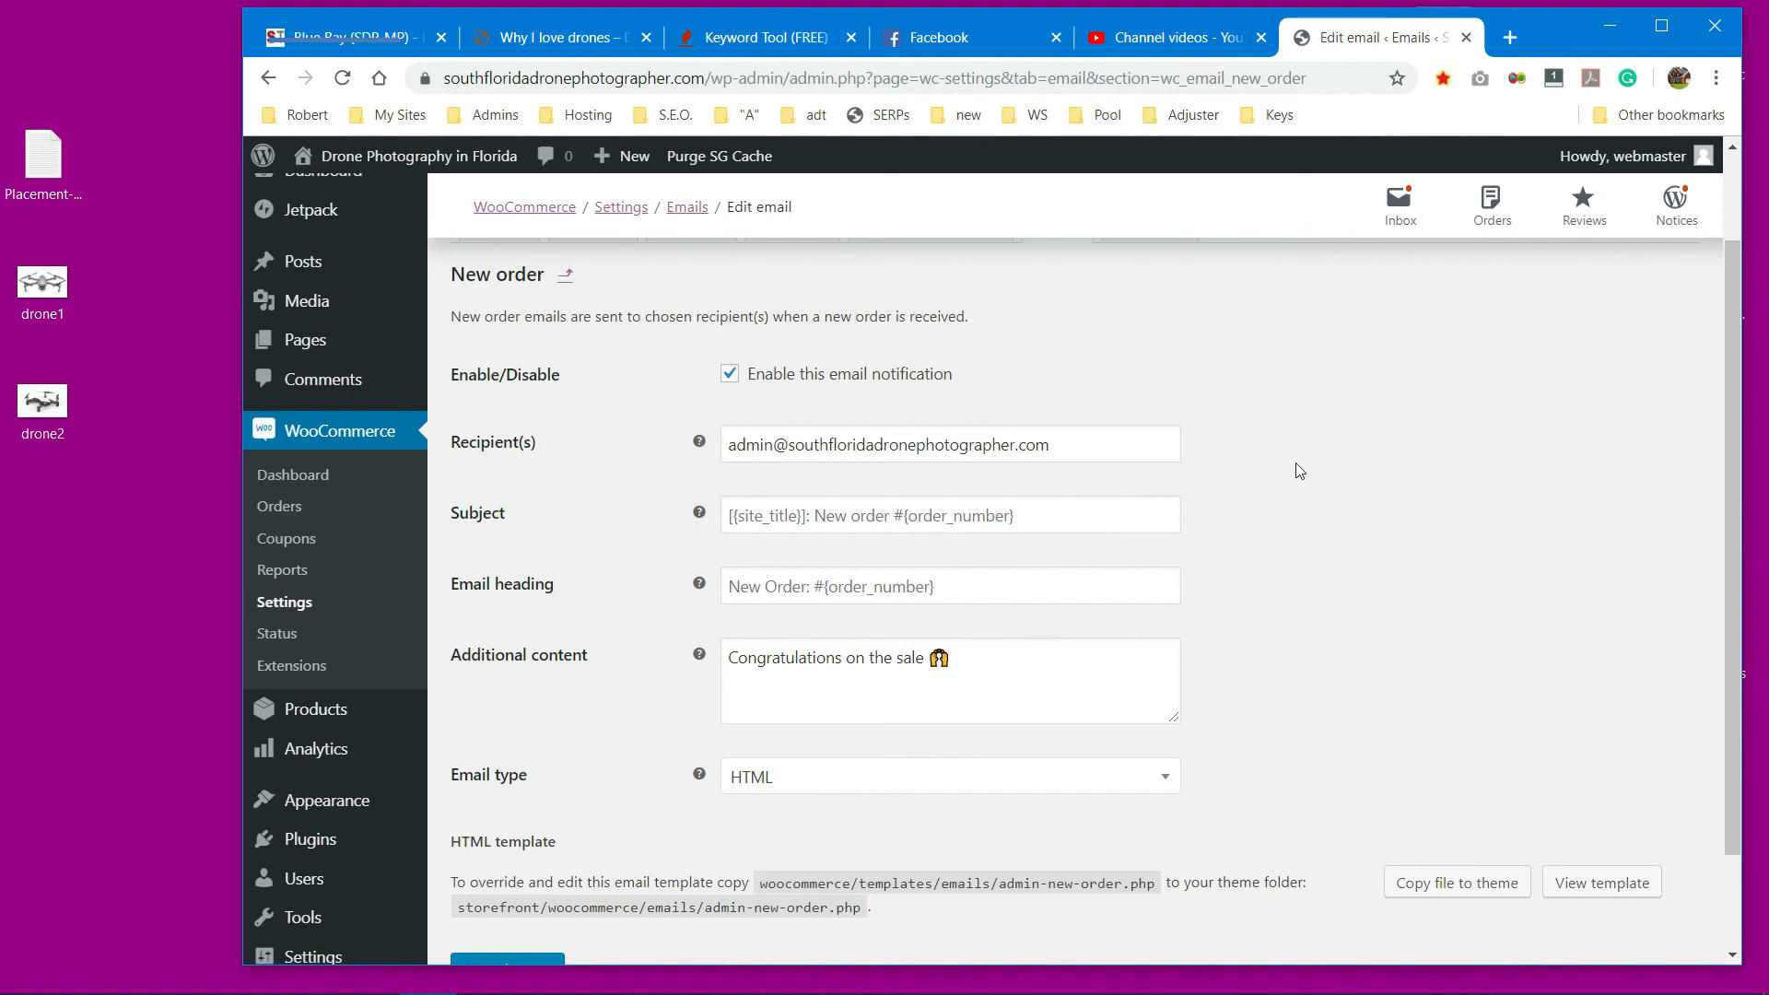
{"action": "scroll", "coordinate": [1337, 504], "scroll_direction": "down", "scroll_amount": 1}
{"action": "scroll", "coordinate": [1338, 507], "scroll_direction": "up", "scroll_amount": 2}
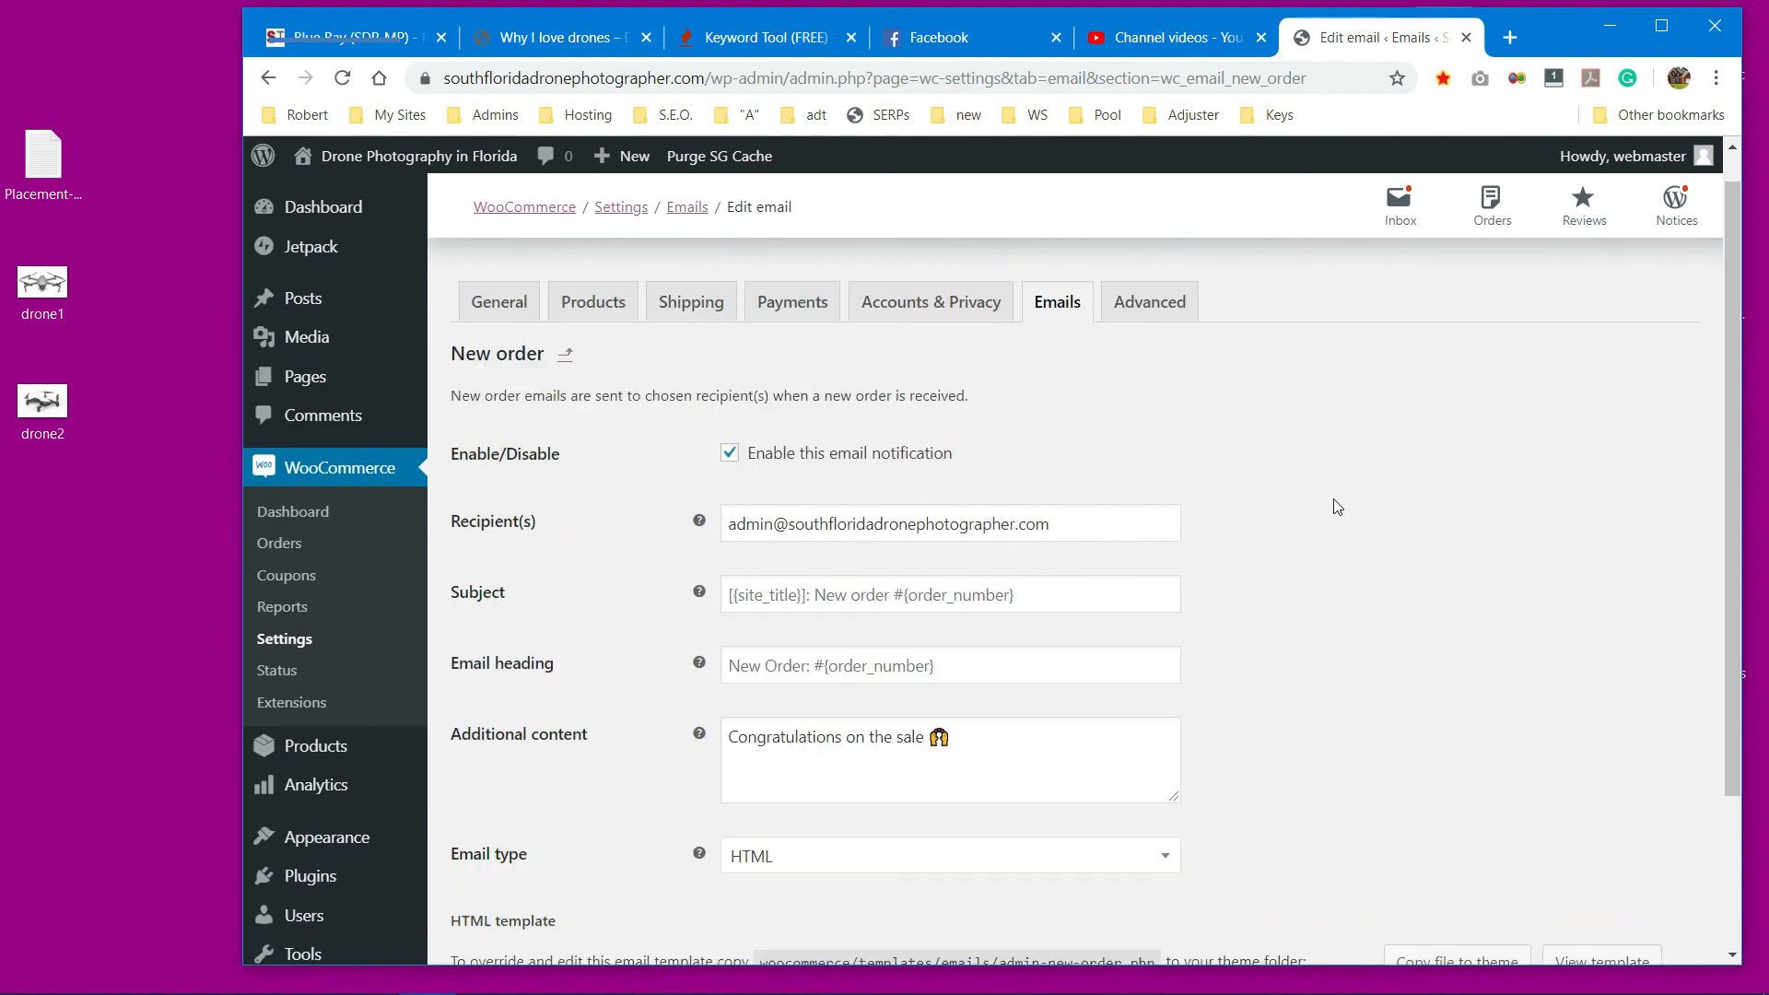
Step: Review the Advanced page setup settings, including the cart, checkout and account pages and the checkout endpoints
{"action": "scroll", "coordinate": [1336, 502], "scroll_direction": "up", "scroll_amount": 1}
{"action": "left_click", "coordinate": [1148, 338]}
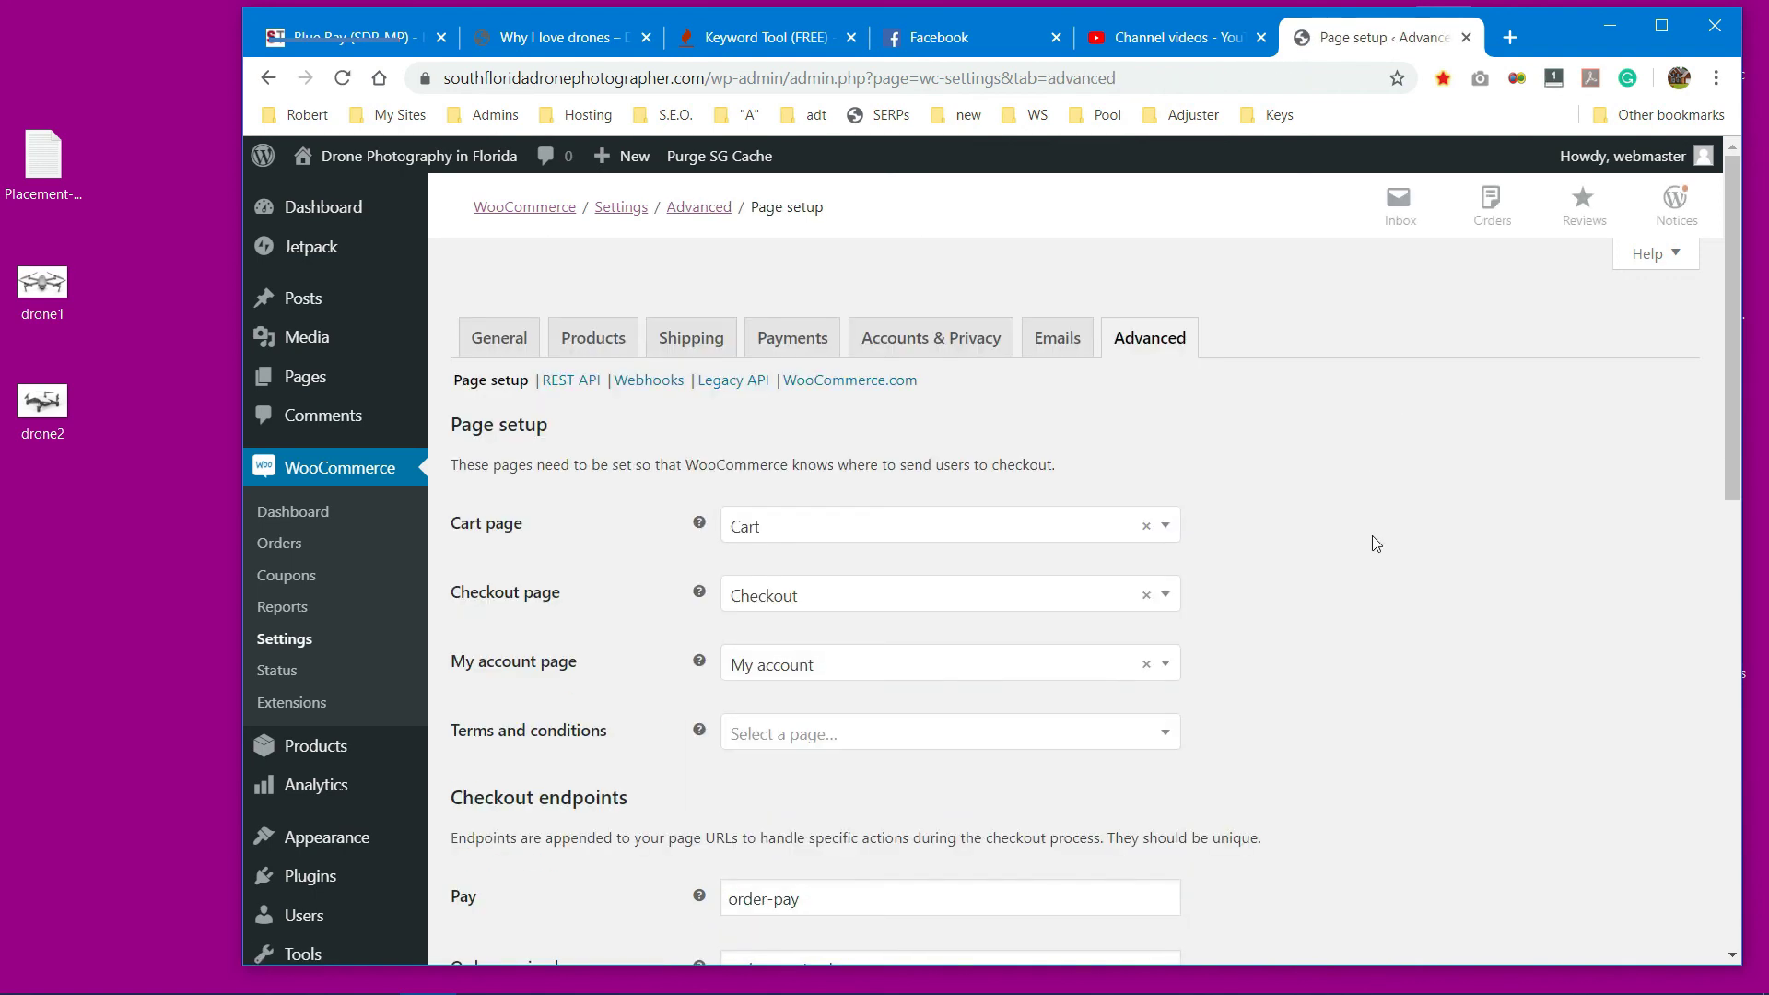
{"action": "scroll", "coordinate": [1374, 542], "scroll_direction": "down", "scroll_amount": 10}
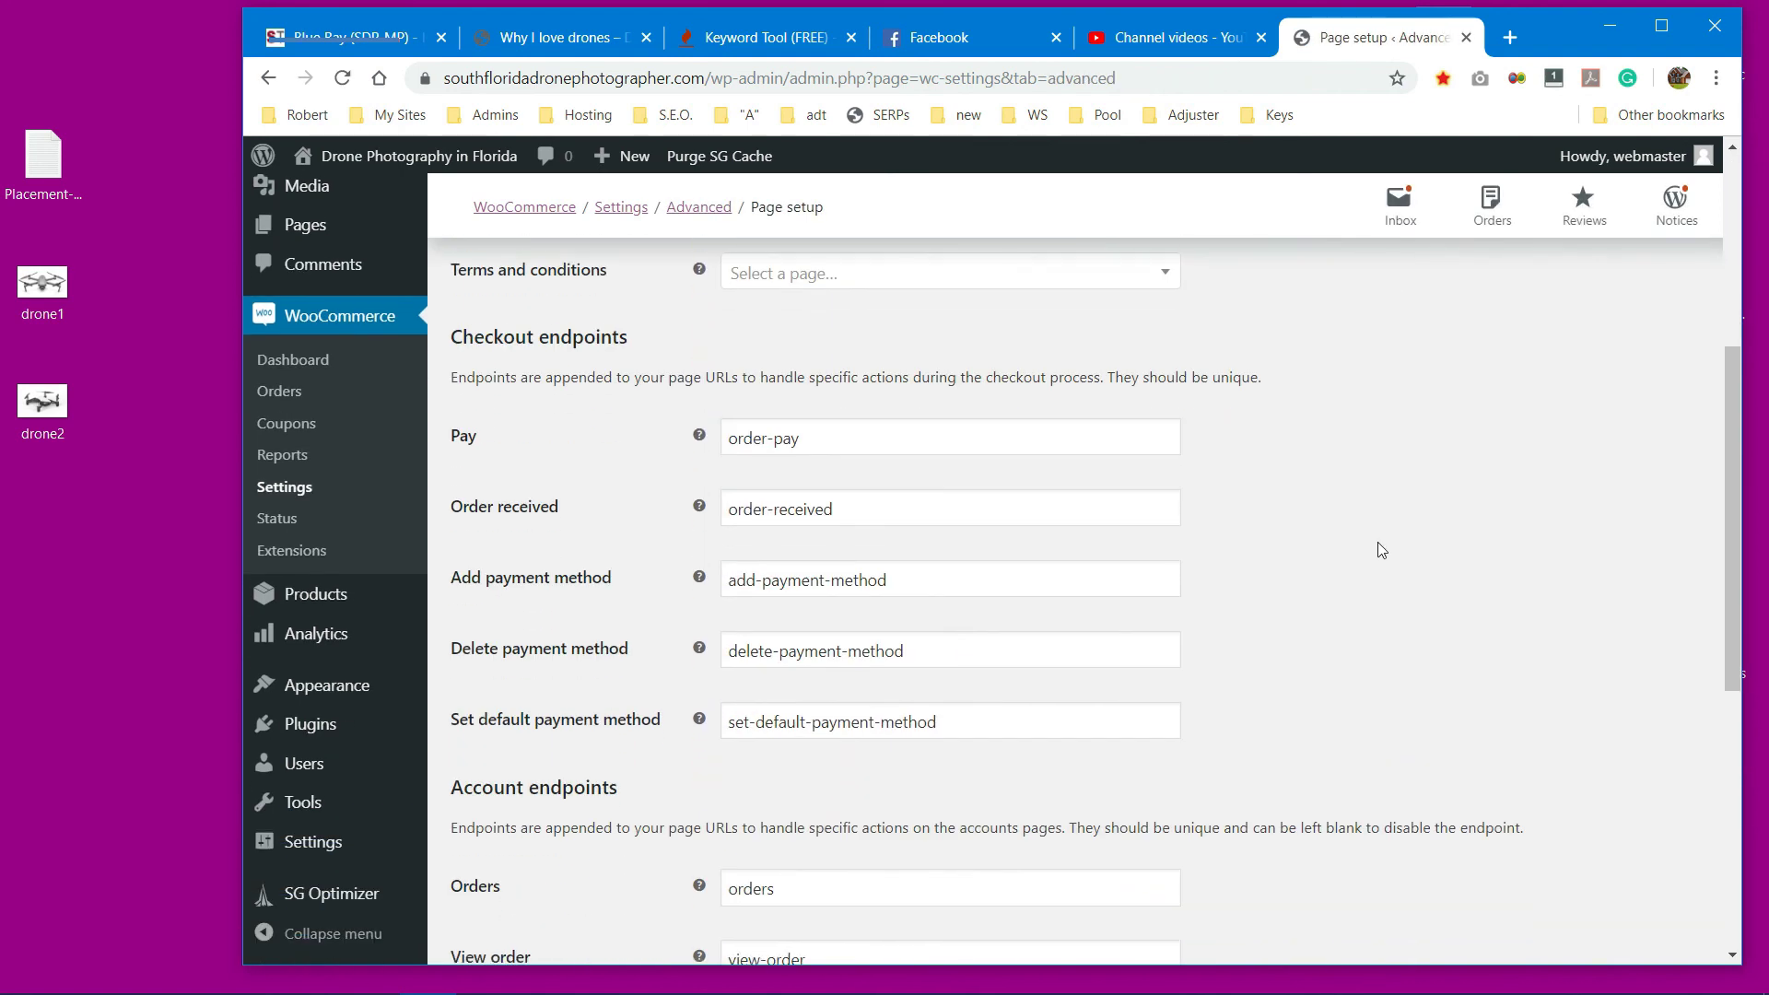
{"action": "scroll", "coordinate": [1335, 649], "scroll_direction": "up", "scroll_amount": 10}
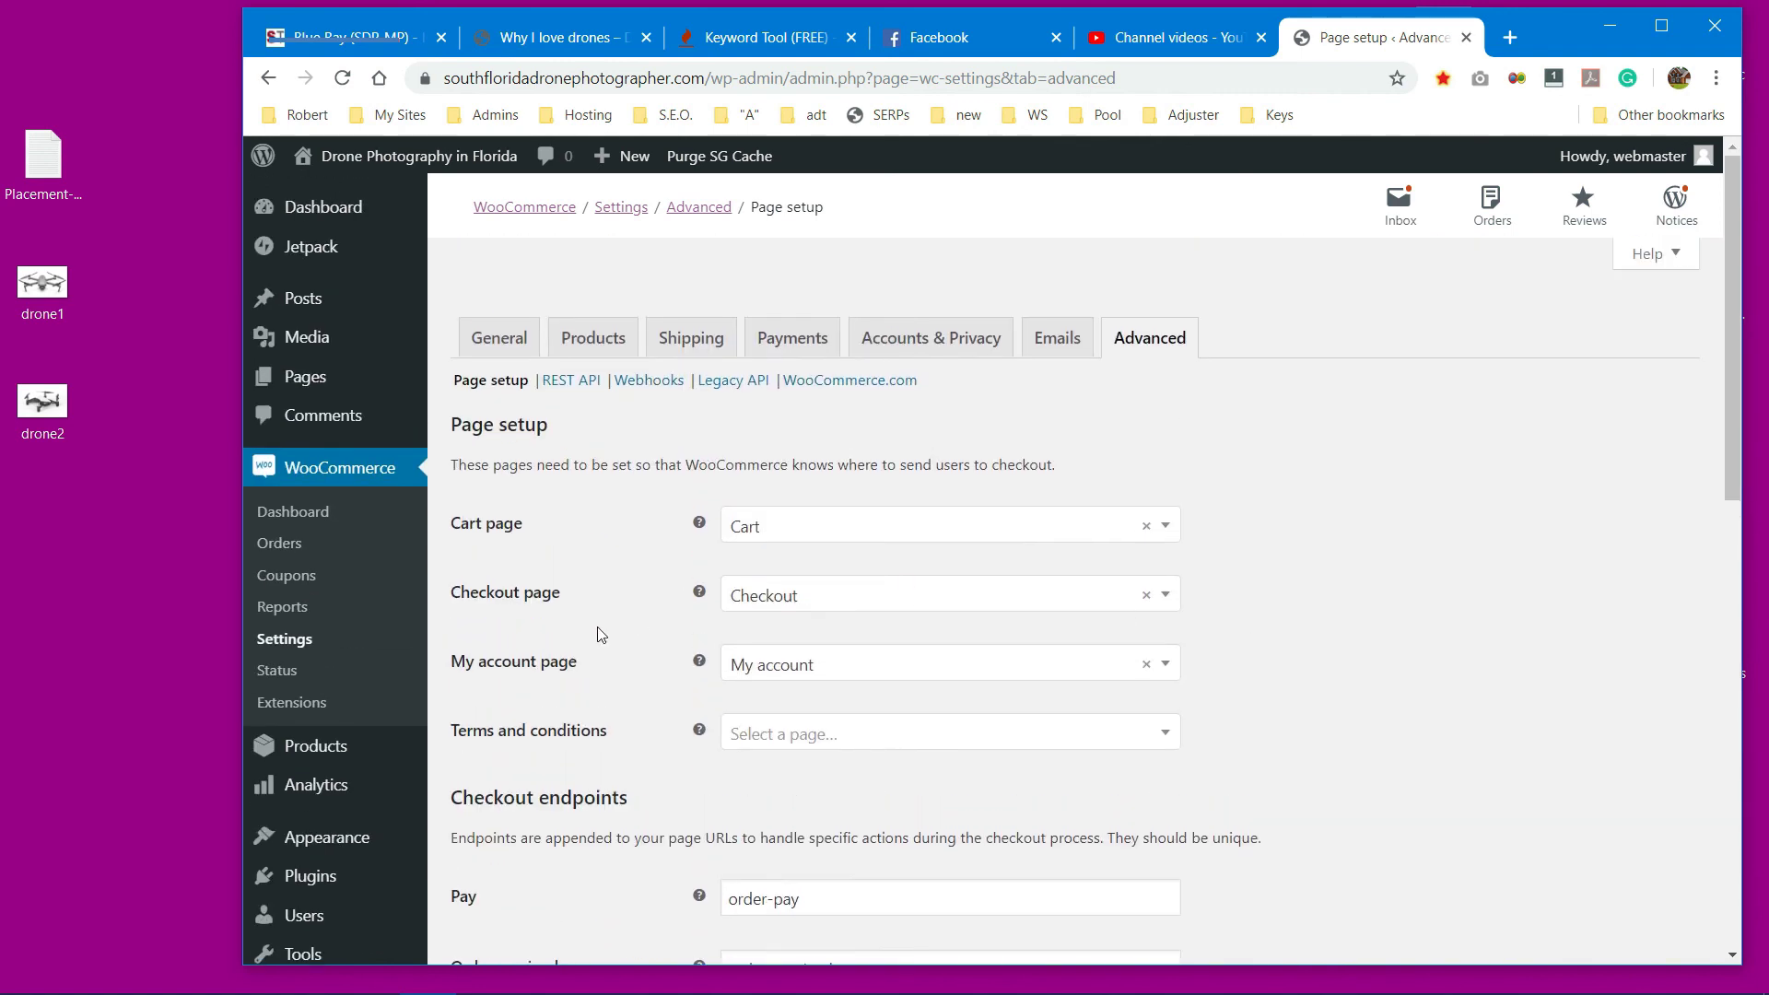
Step: Start a new product and title it "Fancy new Drone"
{"action": "mouse_move", "coordinate": [347, 759]}
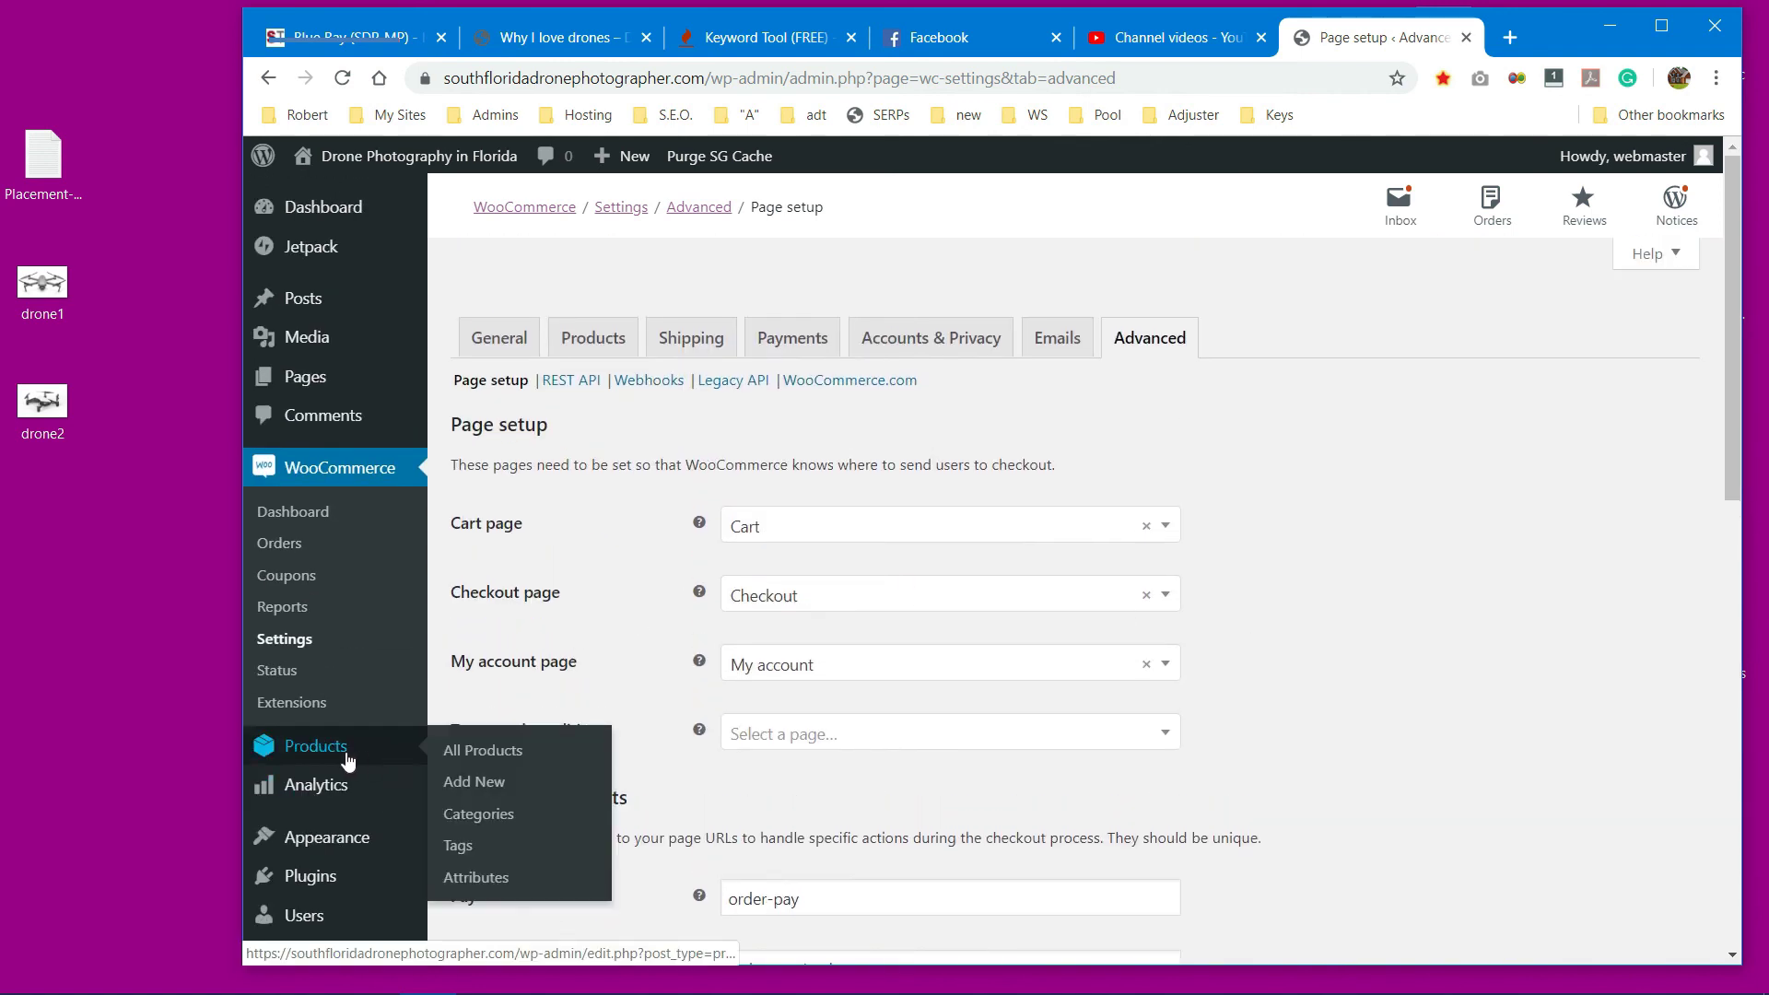
{"action": "scroll", "coordinate": [353, 590], "scroll_direction": "down", "scroll_amount": 3}
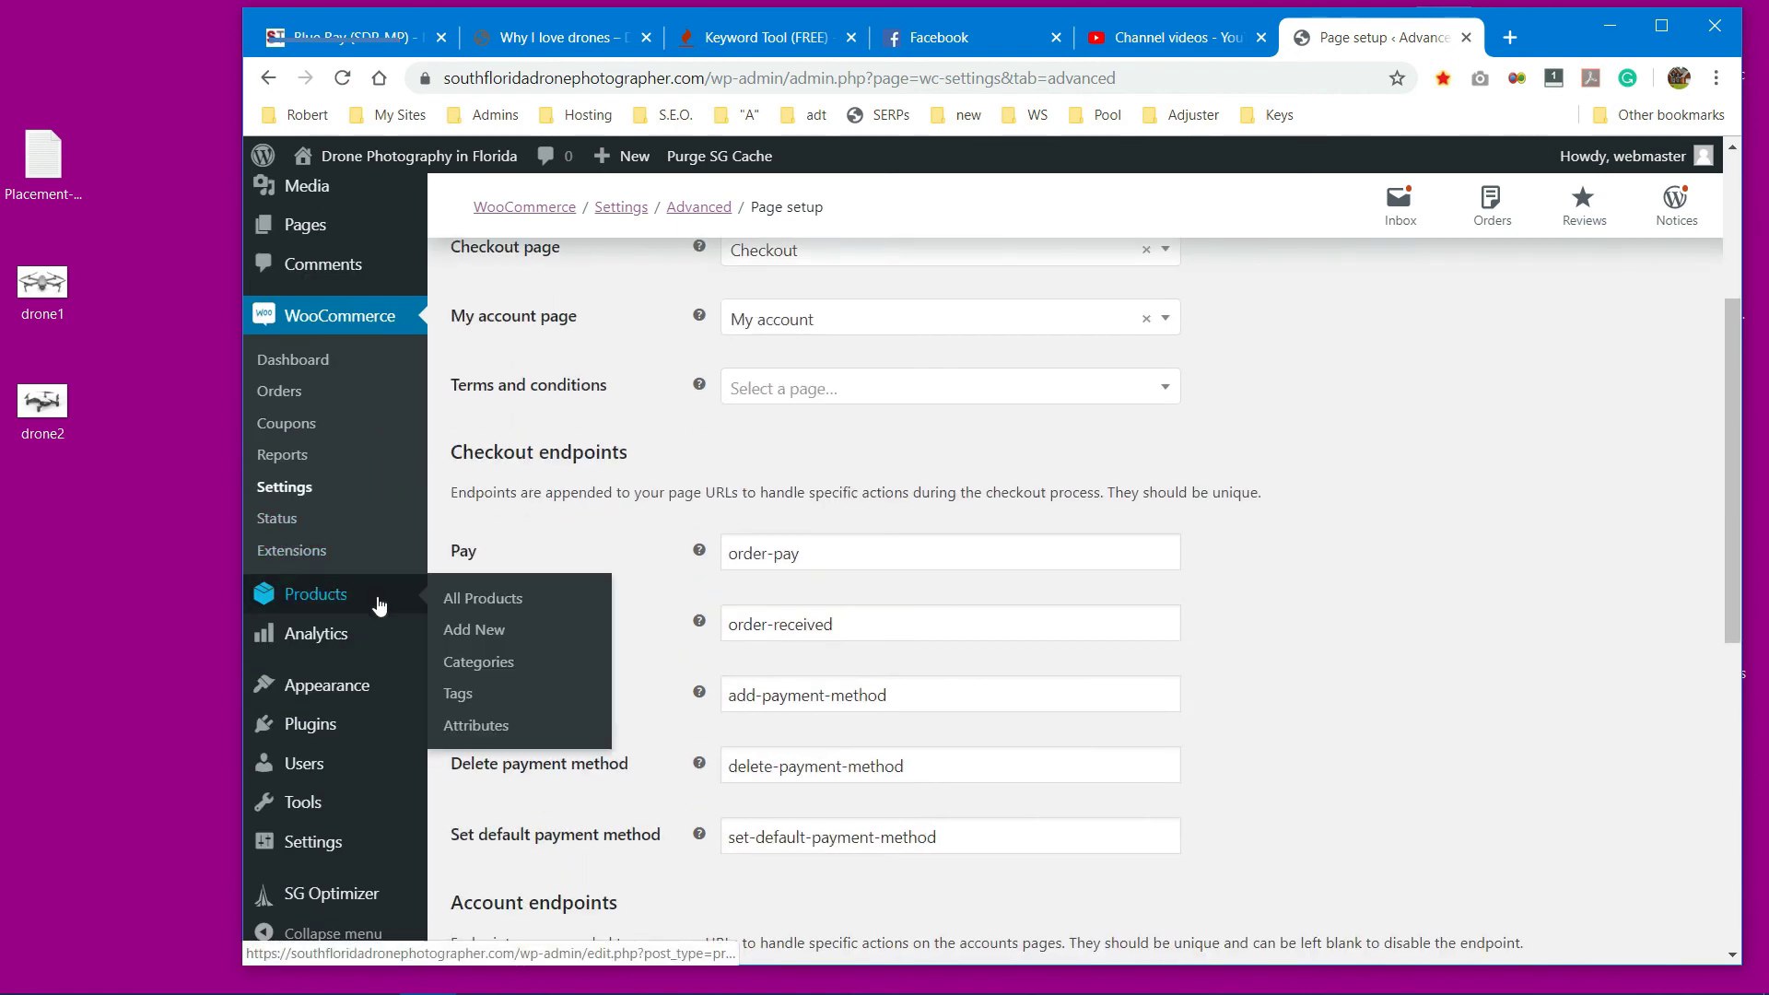
{"action": "left_click", "coordinate": [472, 636]}
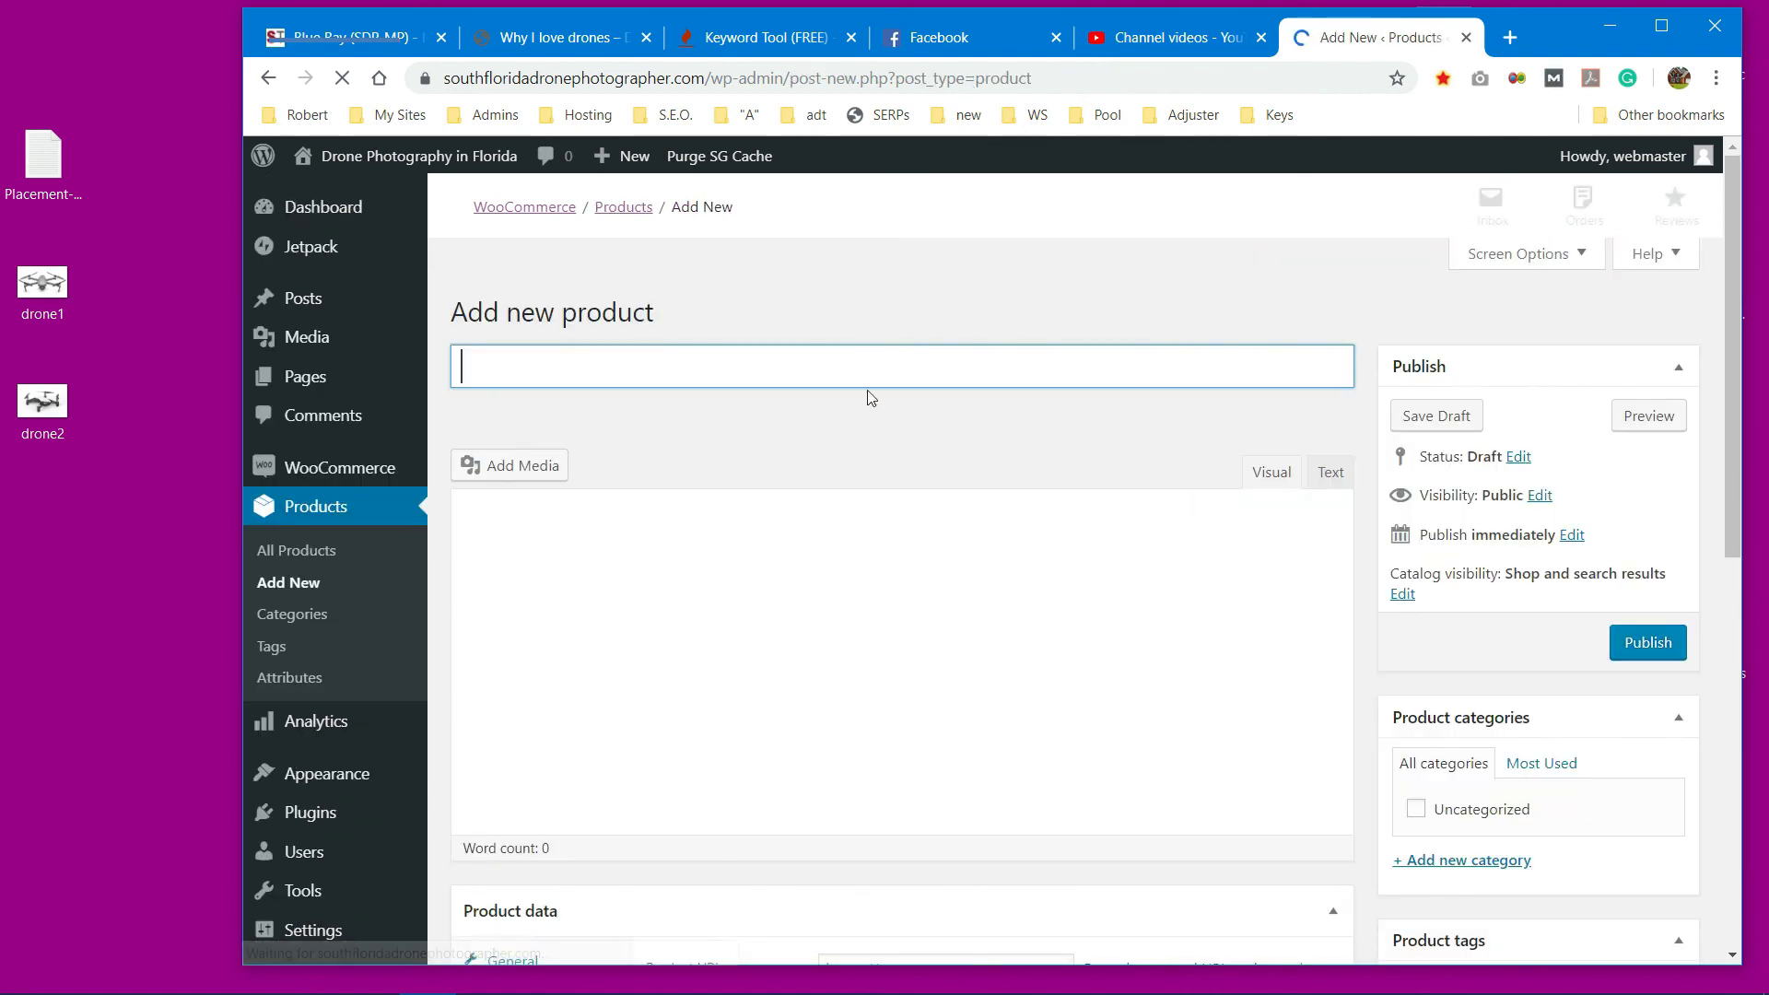
{"action": "type", "text": "Fancy"}
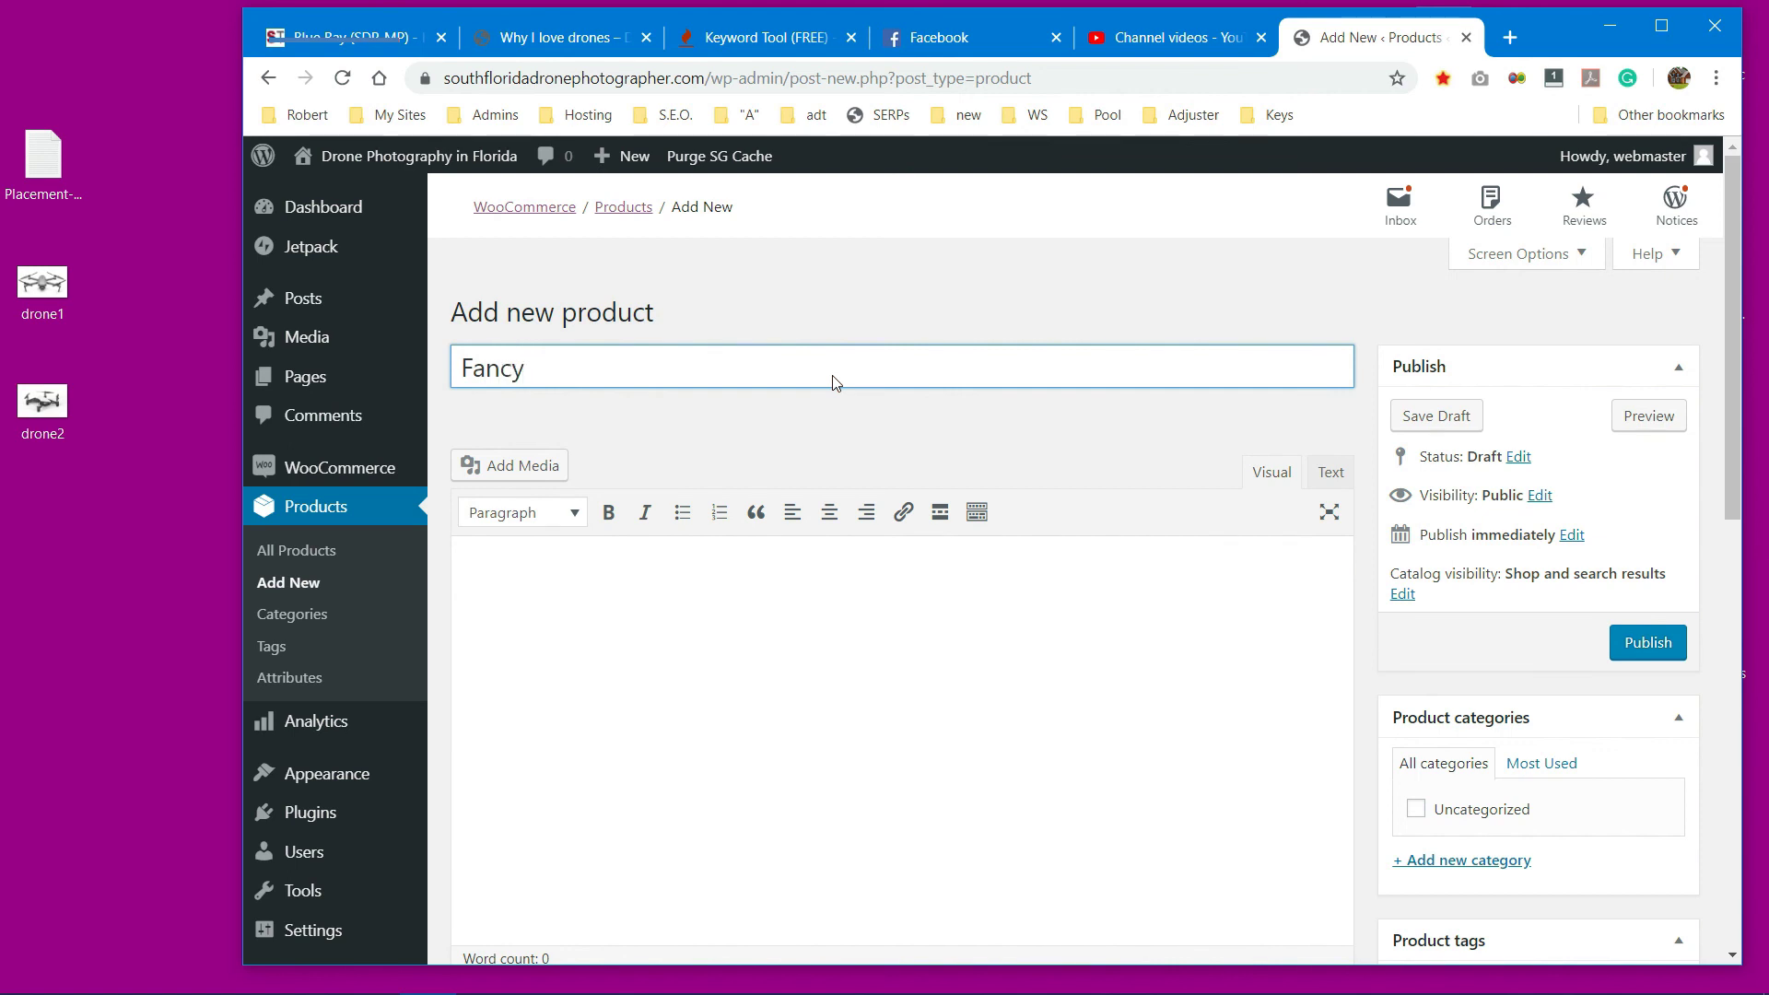
{"action": "type", "text": " new Drone"}
{"action": "scroll", "coordinate": [852, 378], "scroll_direction": "down", "scroll_amount": 2}
{"action": "scroll", "coordinate": [682, 461], "scroll_direction": "up", "scroll_amount": 1}
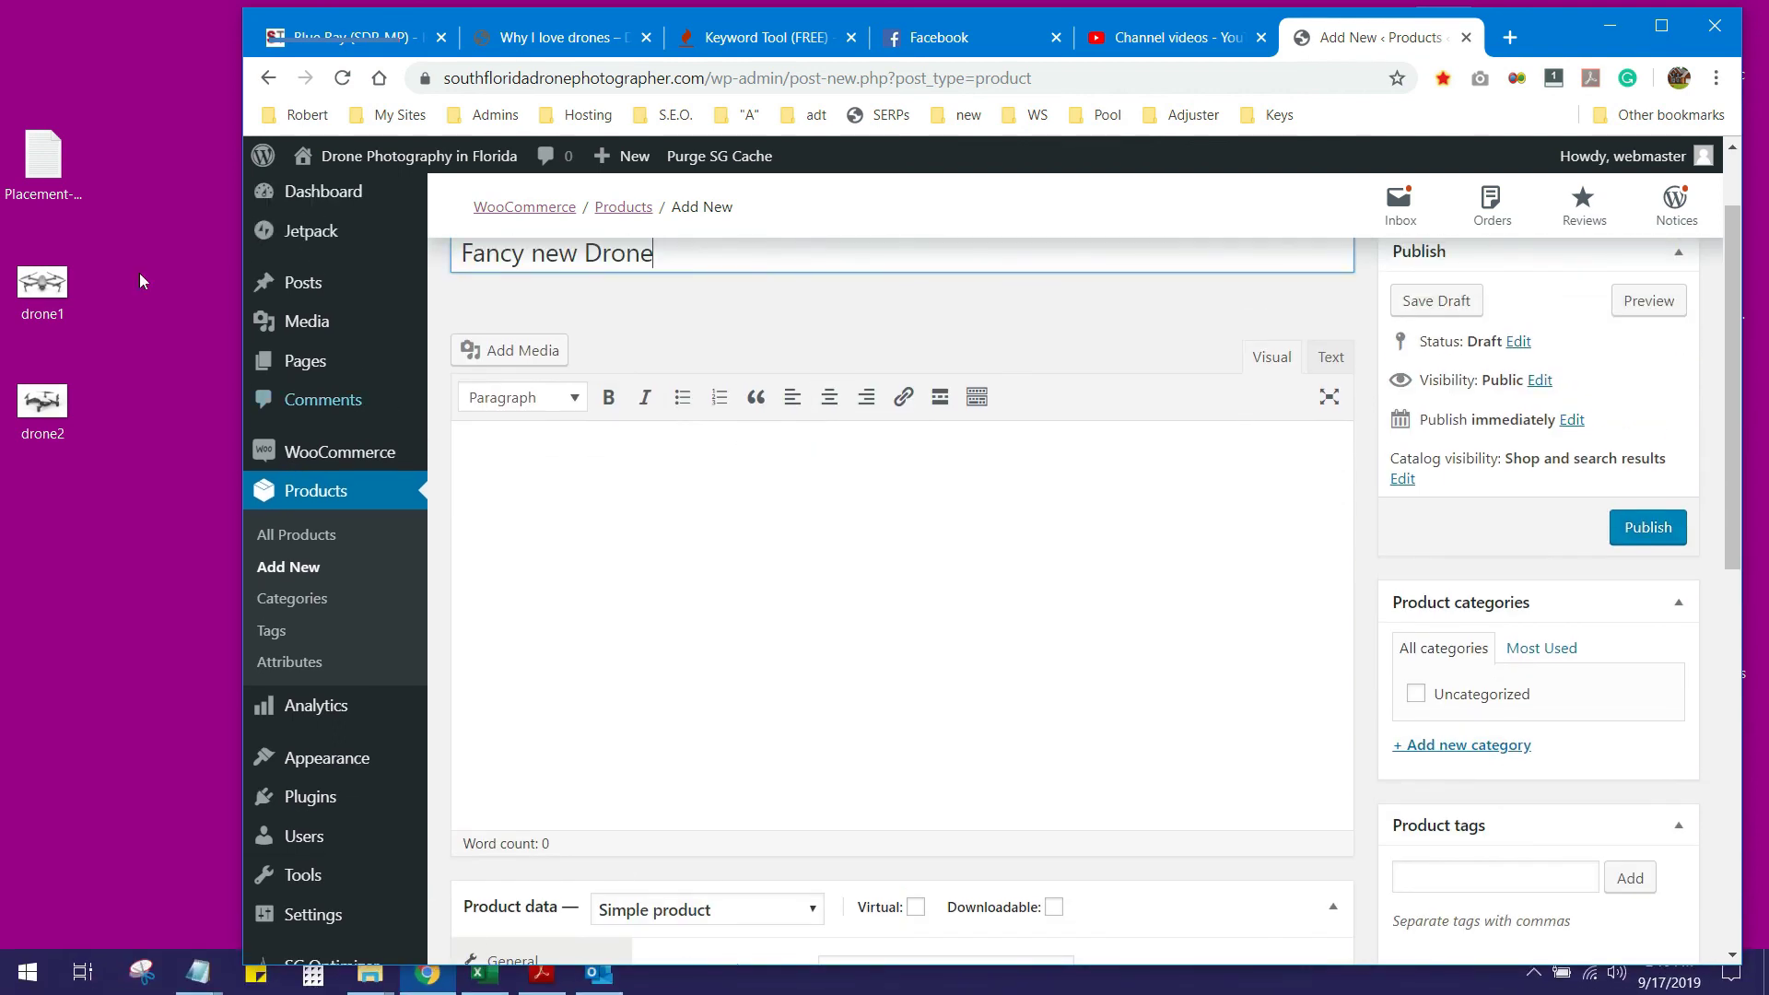
Step: Switch to Notepad with the desktop's Placement-text file, copy its first Lorem ipsum paragraph, and minimize it
{"action": "left_click", "coordinate": [42, 158]}
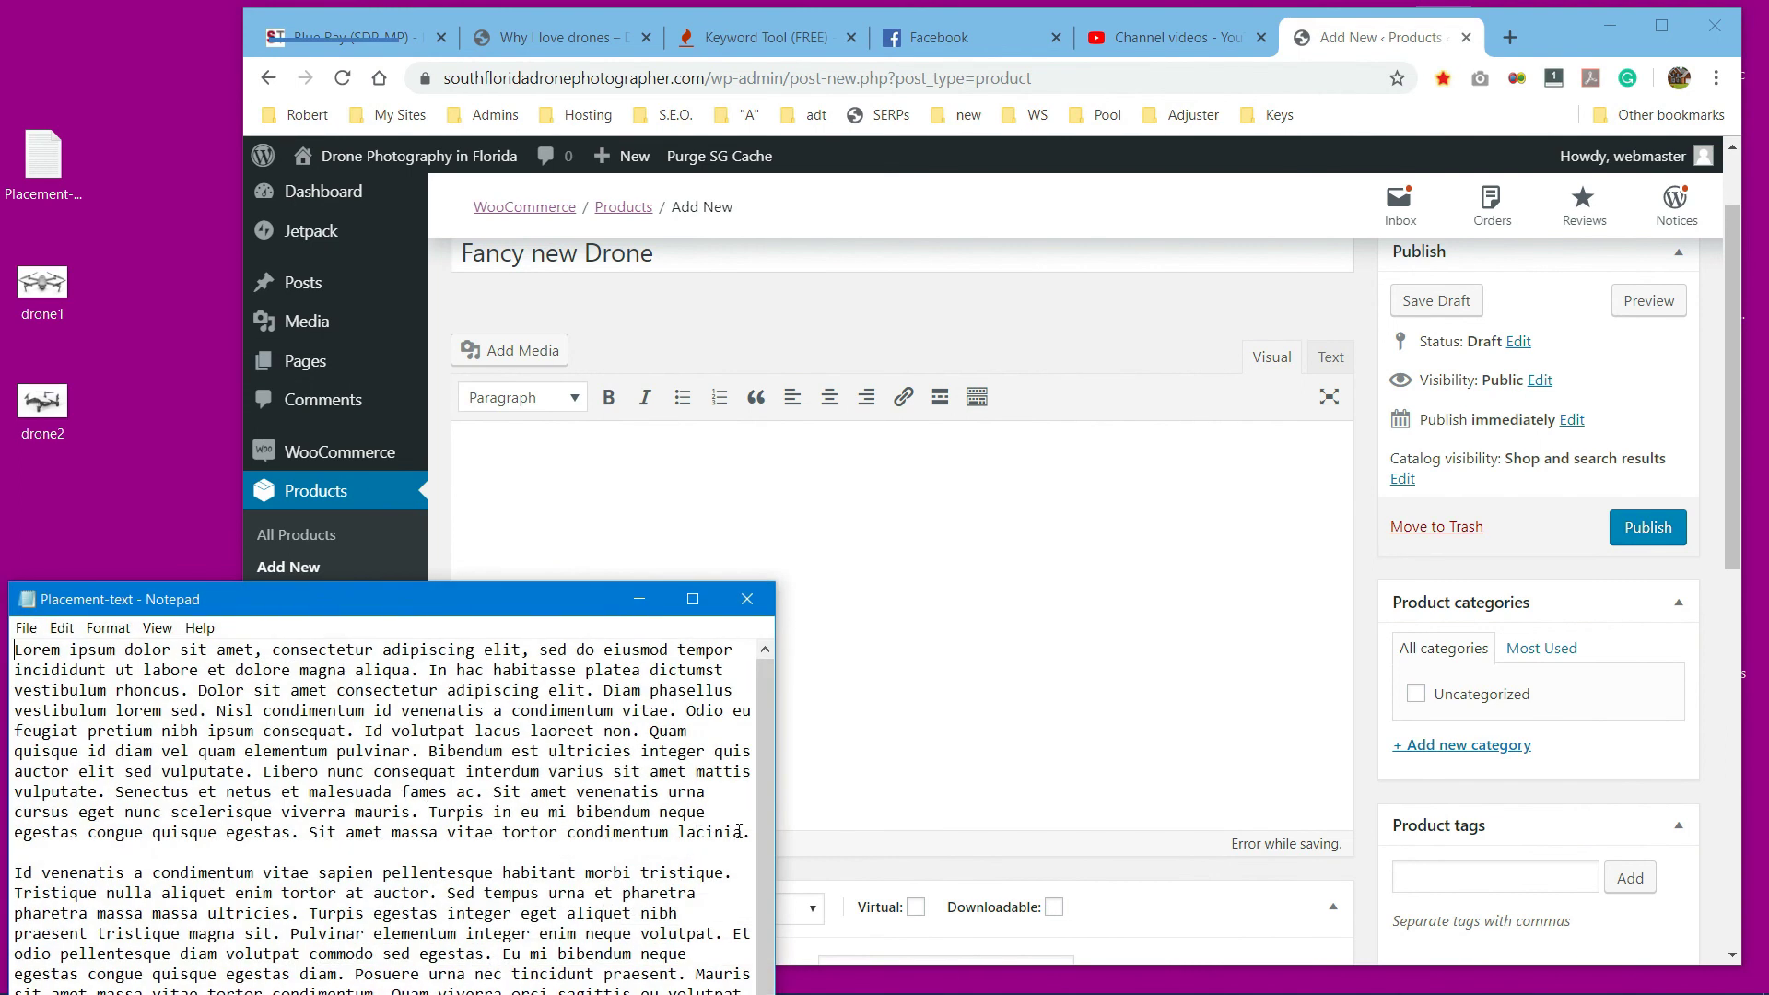
{"action": "left_click_drag", "start_coordinate": [748, 832], "coordinate": [2, 603]}
{"action": "key", "text": "ctrl+c"}
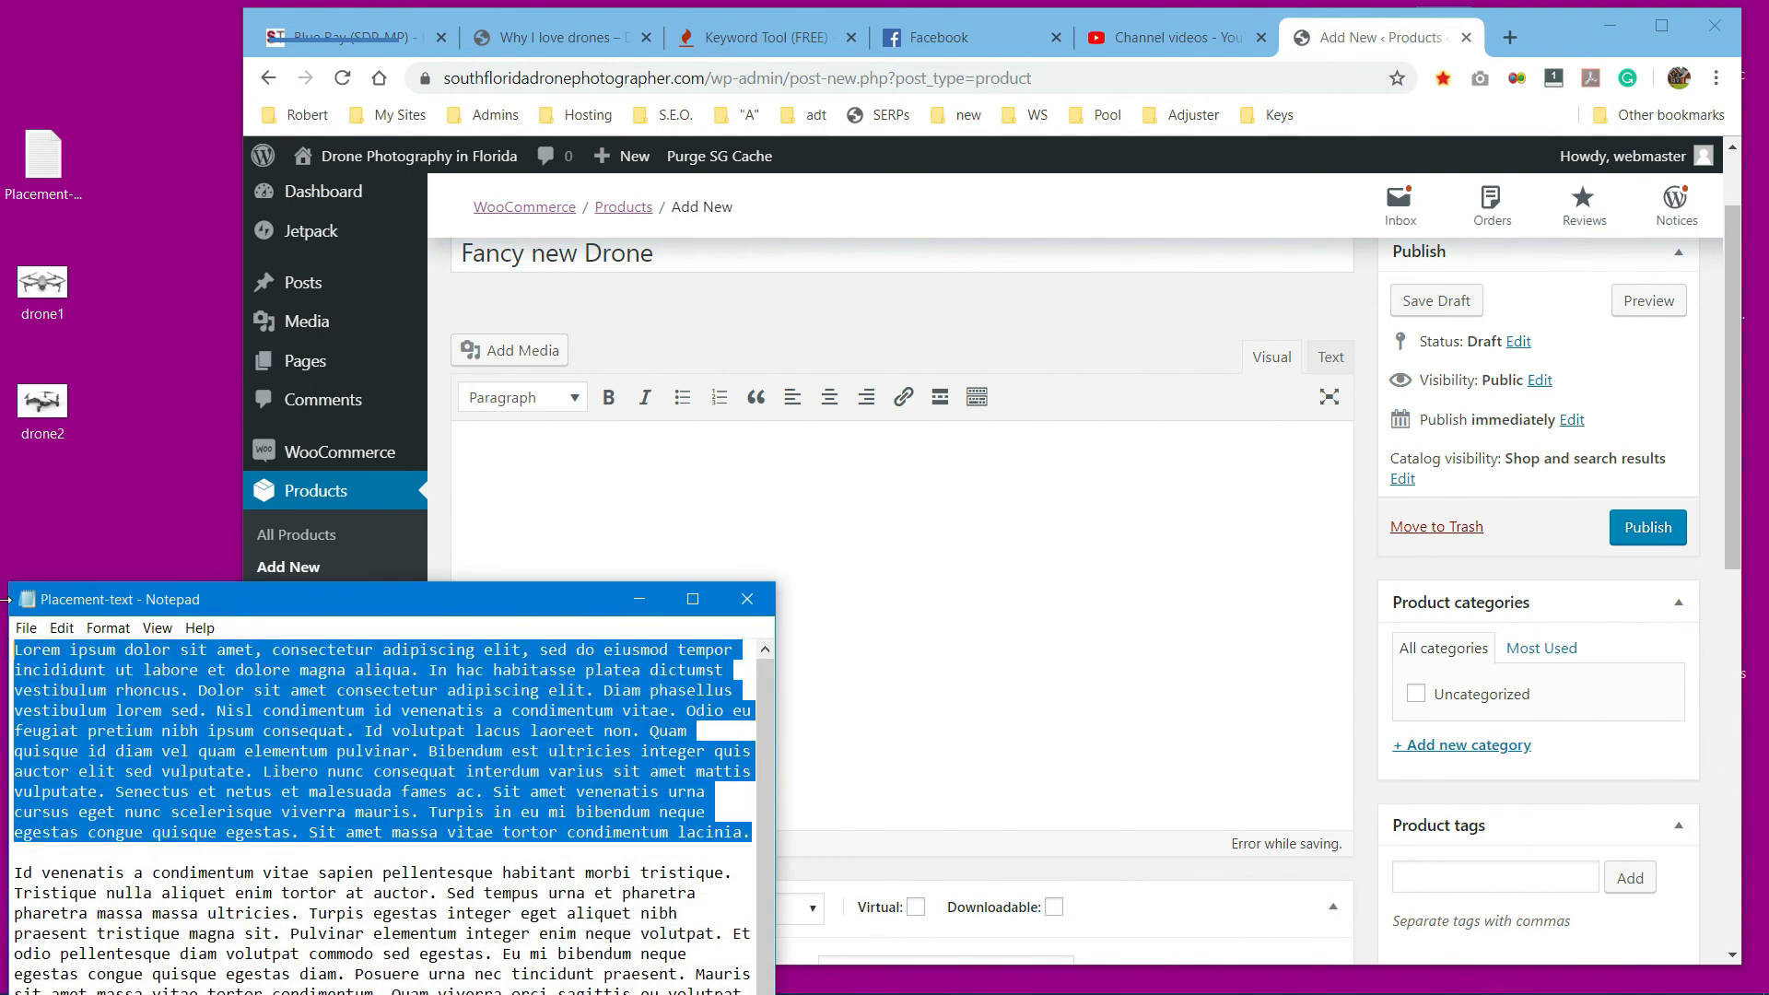
{"action": "left_click", "coordinate": [640, 599]}
Step: Write "Awesome new drones for sale" in the product description and format it as Heading 2
{"action": "left_click", "coordinate": [639, 452]}
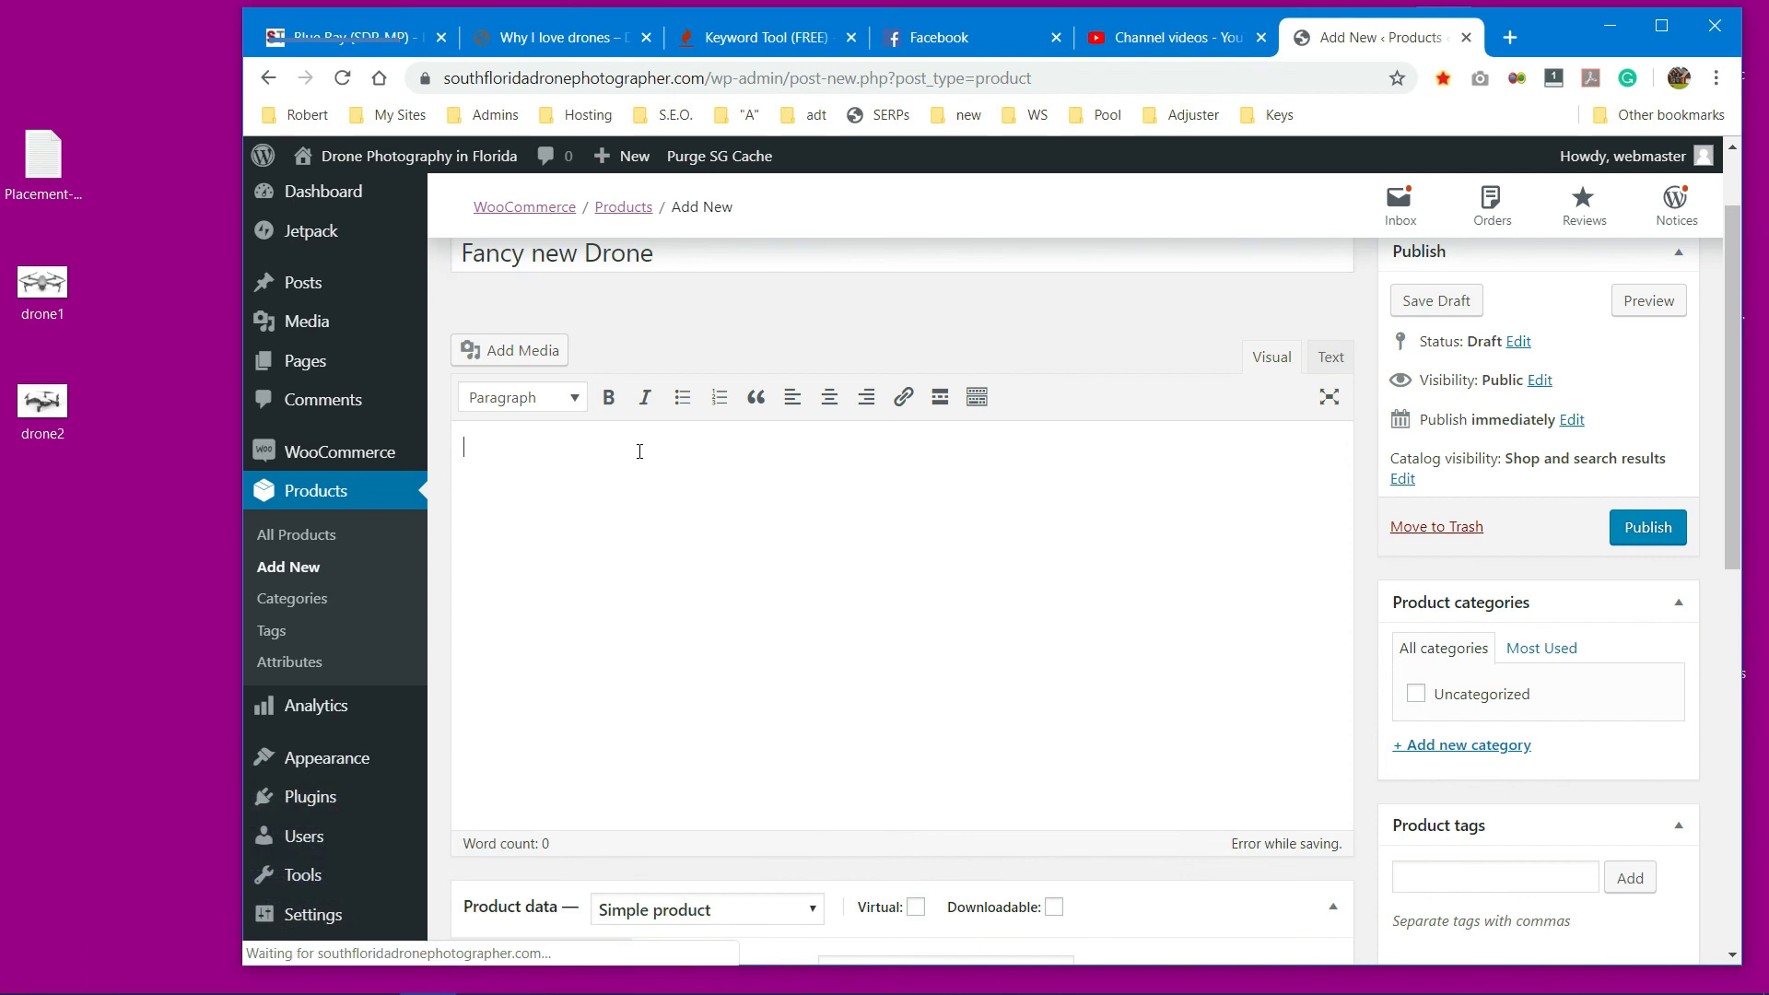
{"action": "type", "text": "Awesome new drones for sale"}
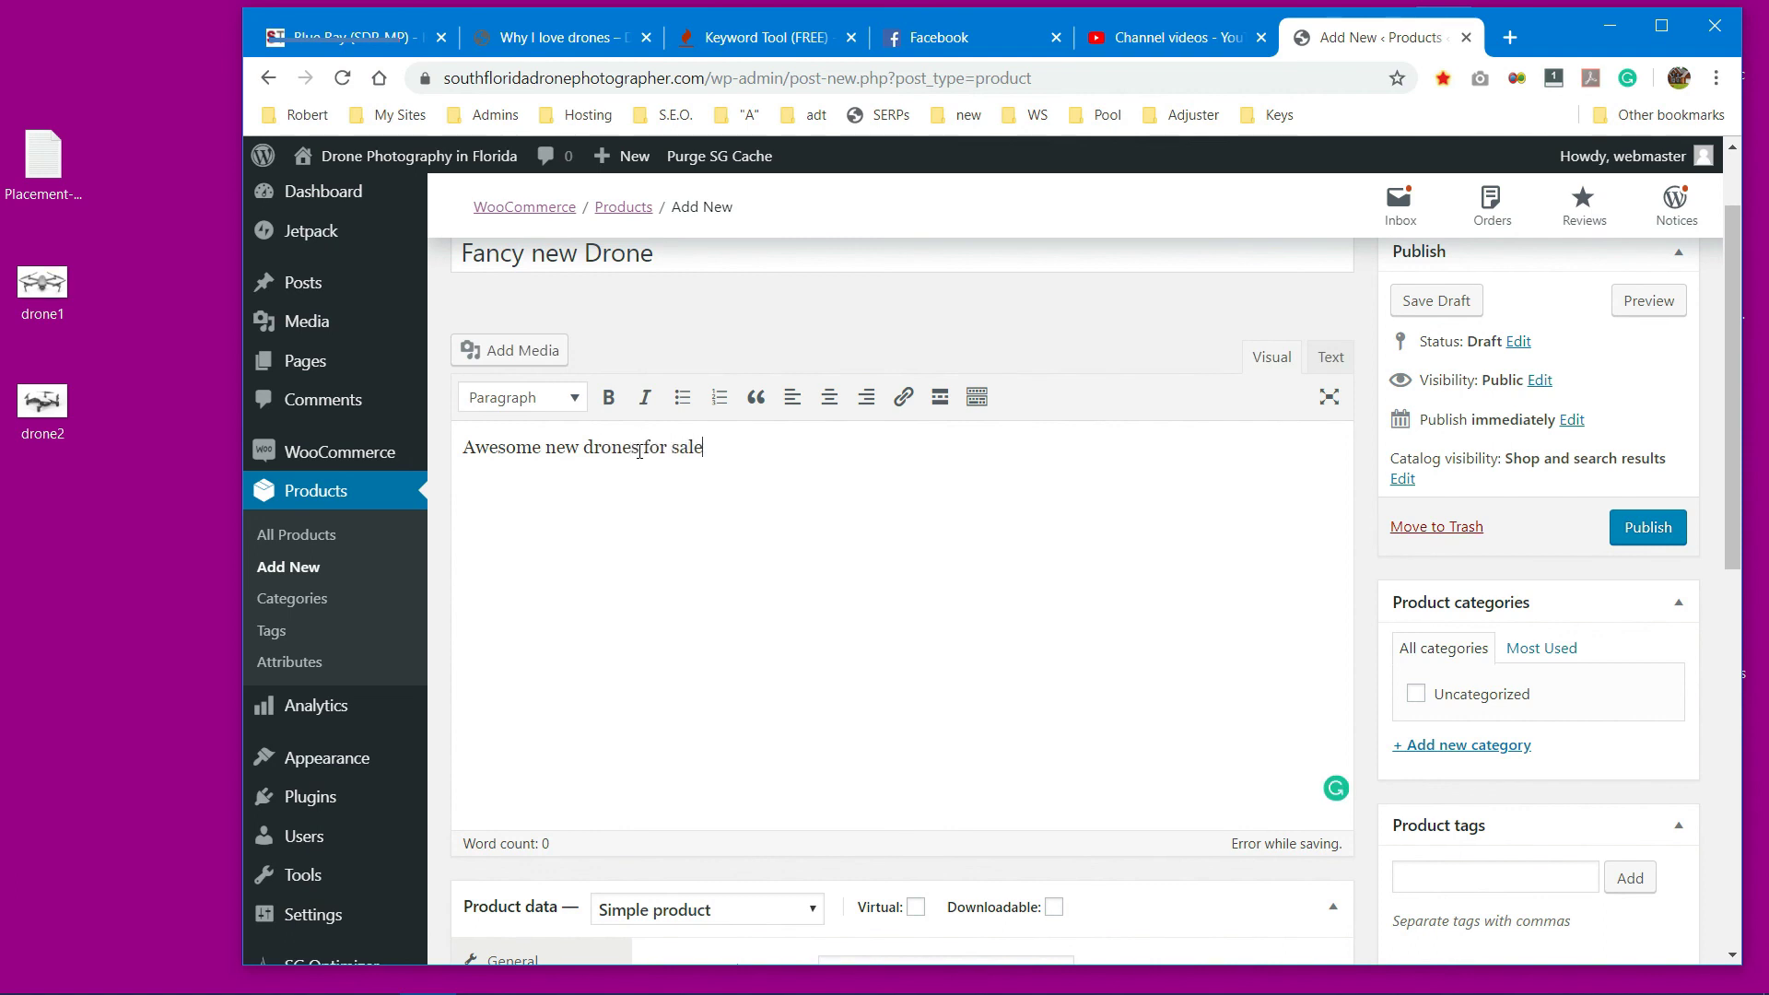
{"action": "left_click", "coordinate": [576, 398]}
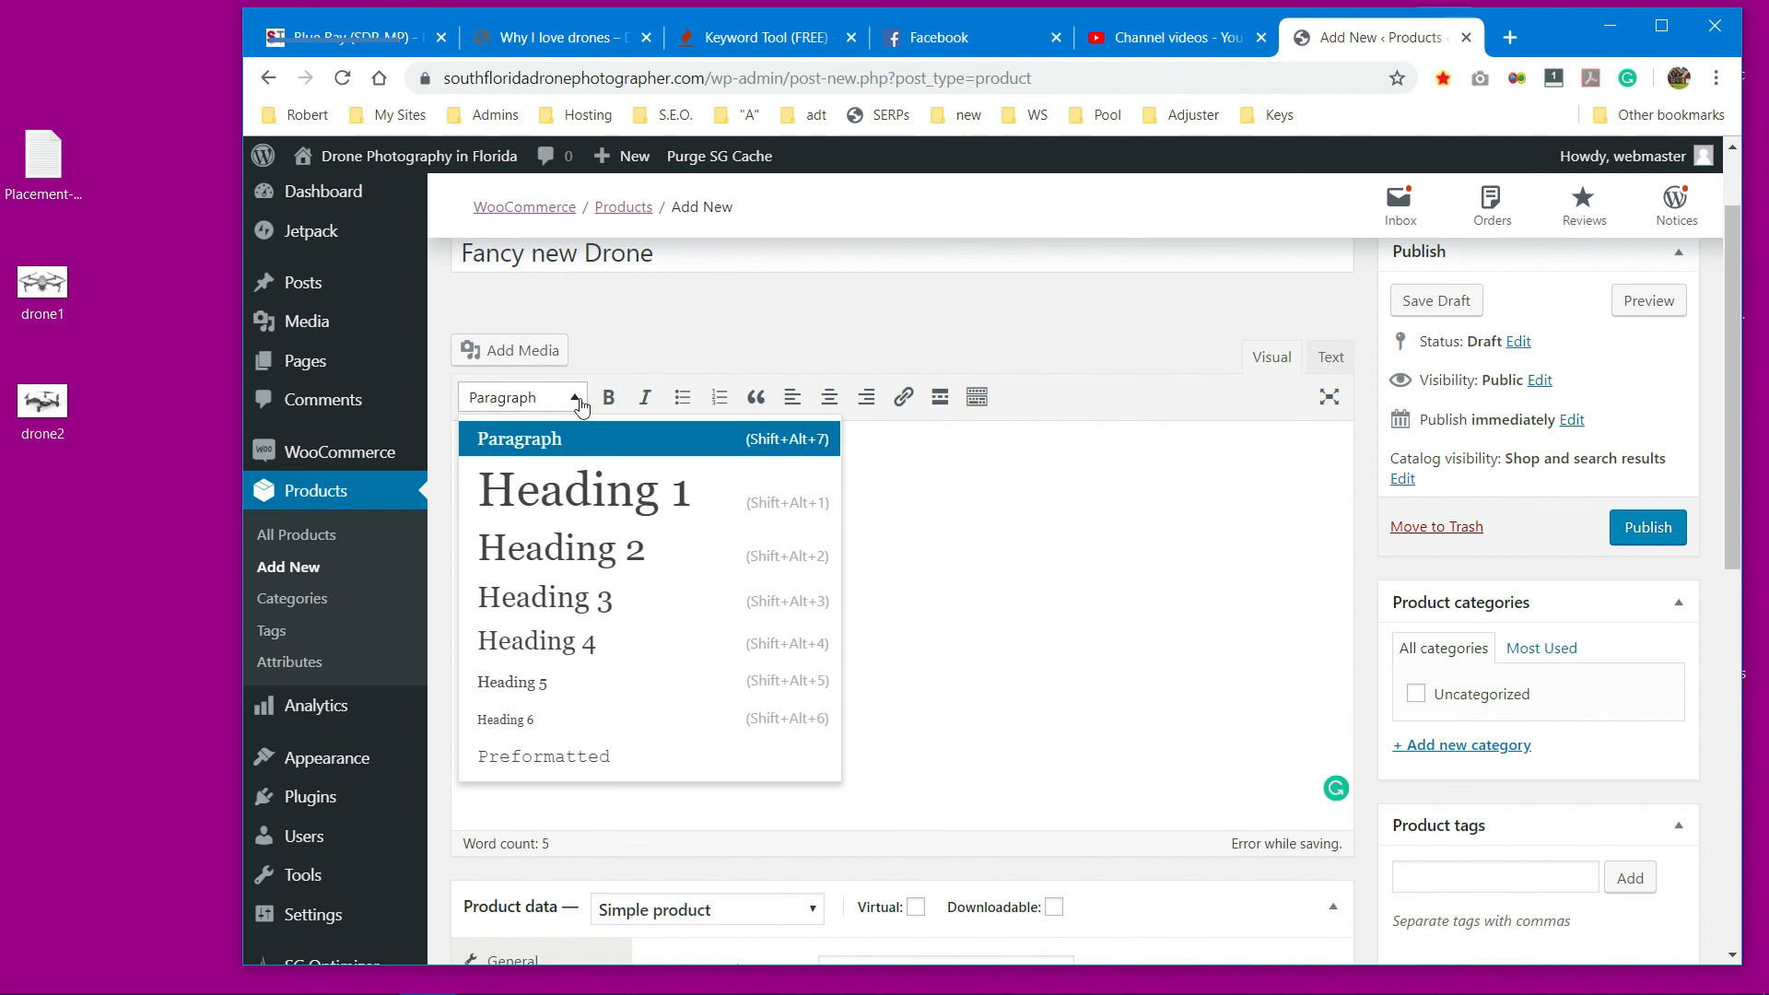
{"action": "left_click", "coordinate": [577, 553]}
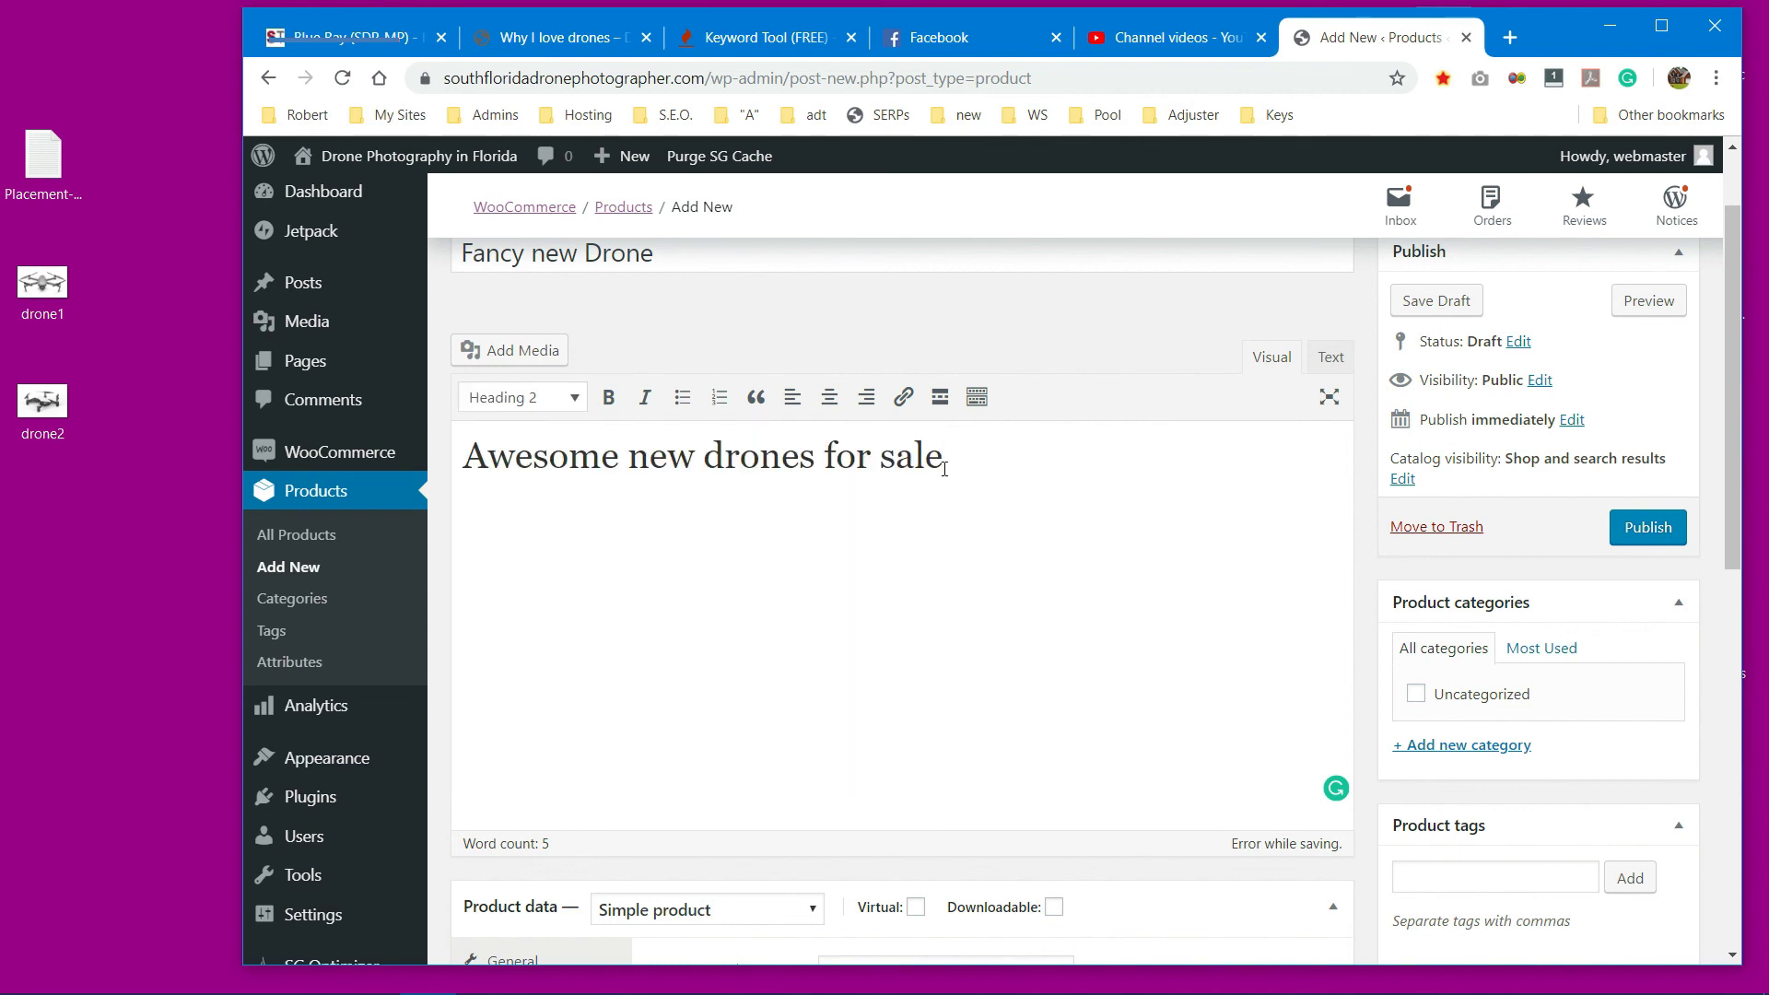
Step: Paste the copied Lorem ipsum paragraph below the heading in the product description
{"action": "key", "text": "Return"}
{"action": "right_click", "coordinate": [506, 507]}
{"action": "left_click", "coordinate": [572, 709]}
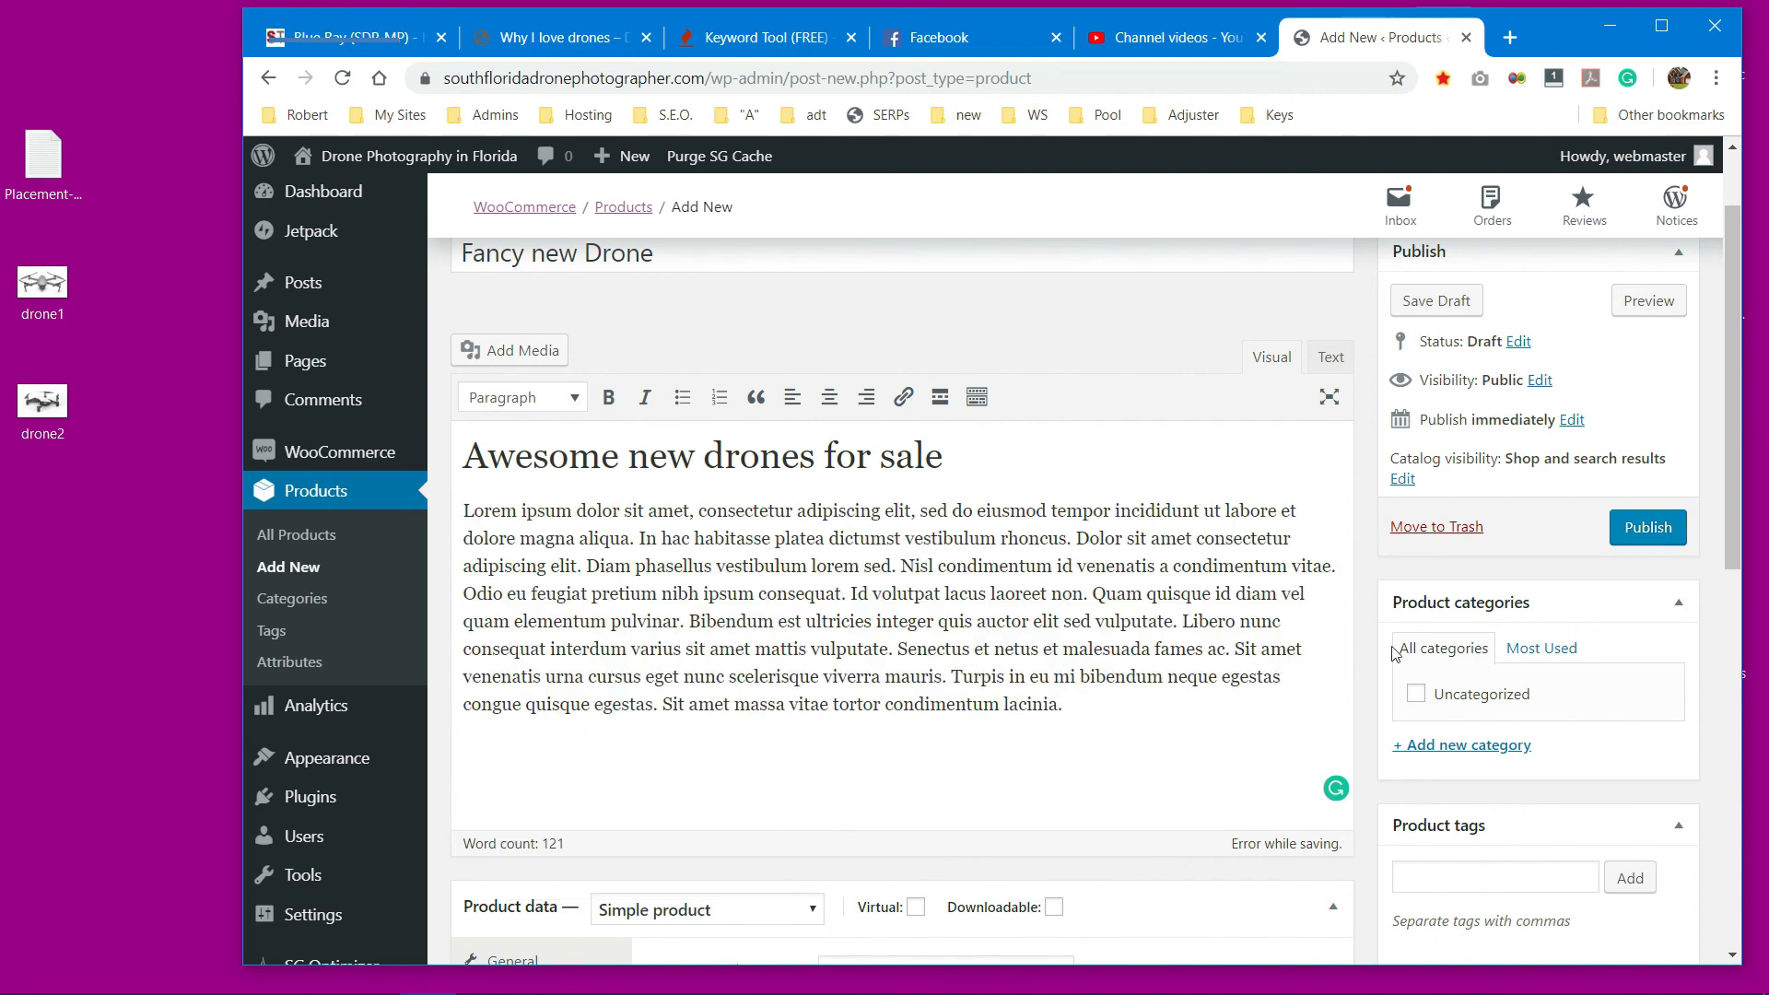
Step: Create the product category "New drones" and assign it to the product
{"action": "left_click", "coordinate": [1496, 749]}
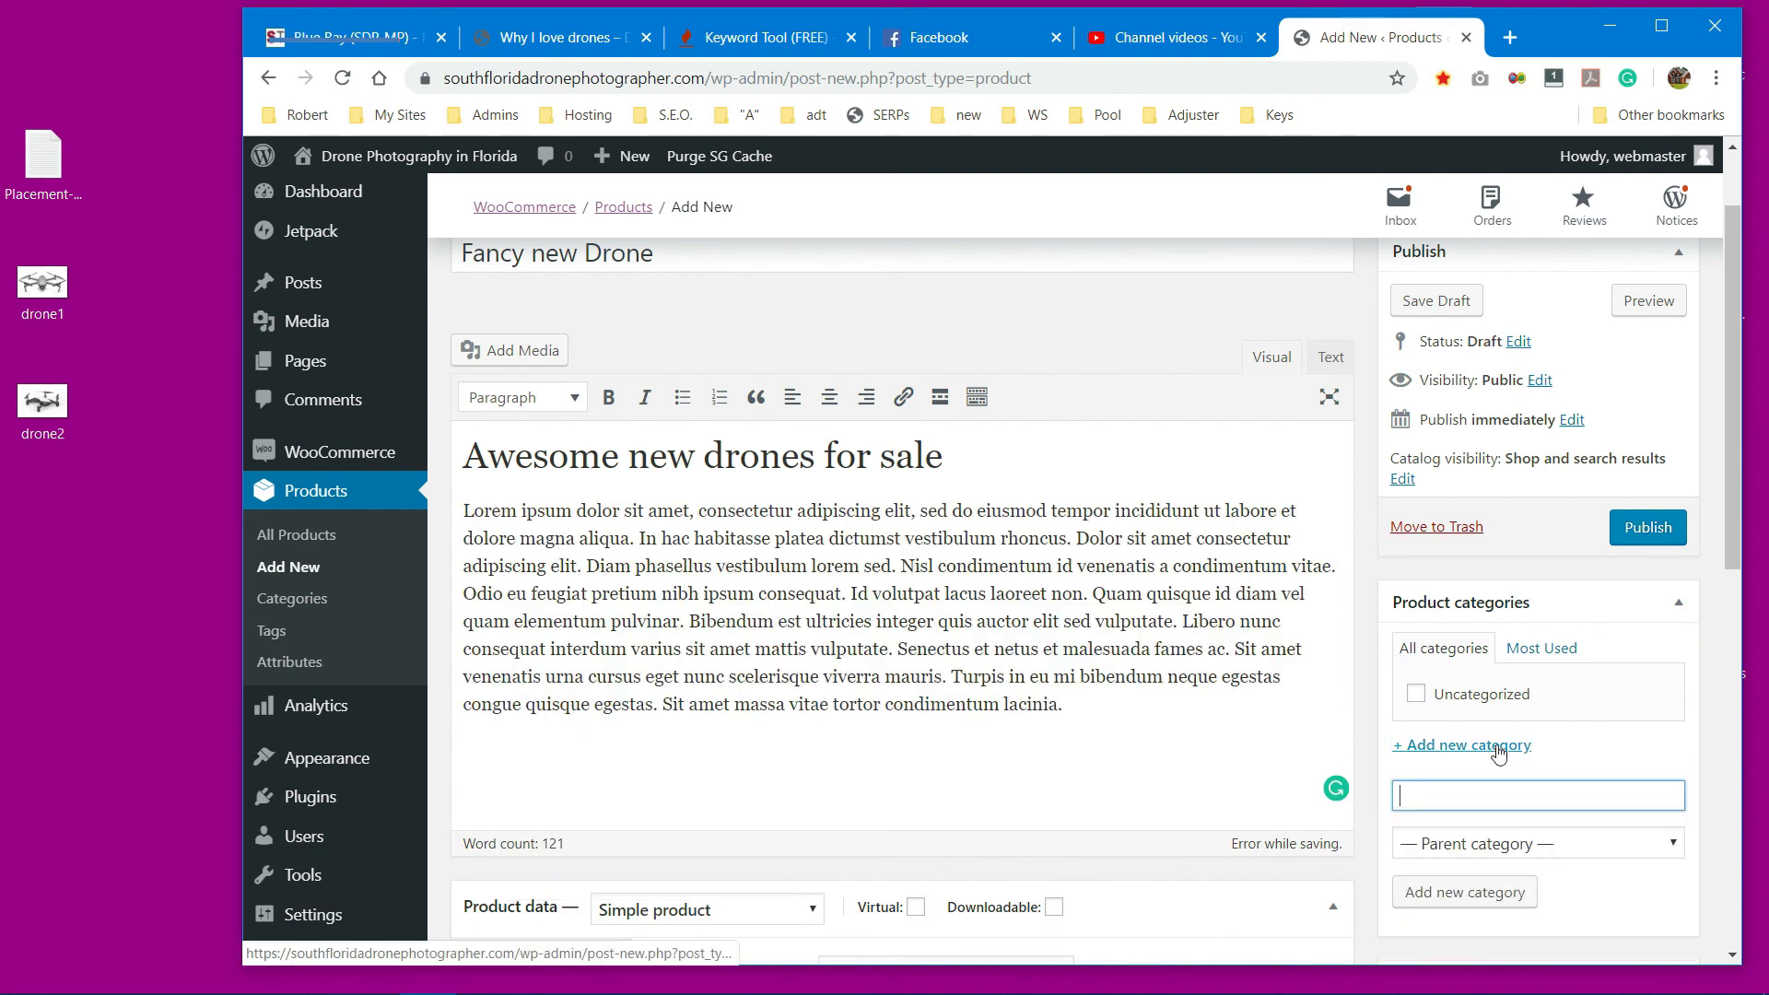
{"action": "type", "text": "New drones"}
{"action": "scroll", "coordinate": [1511, 801], "scroll_direction": "down", "scroll_amount": 1}
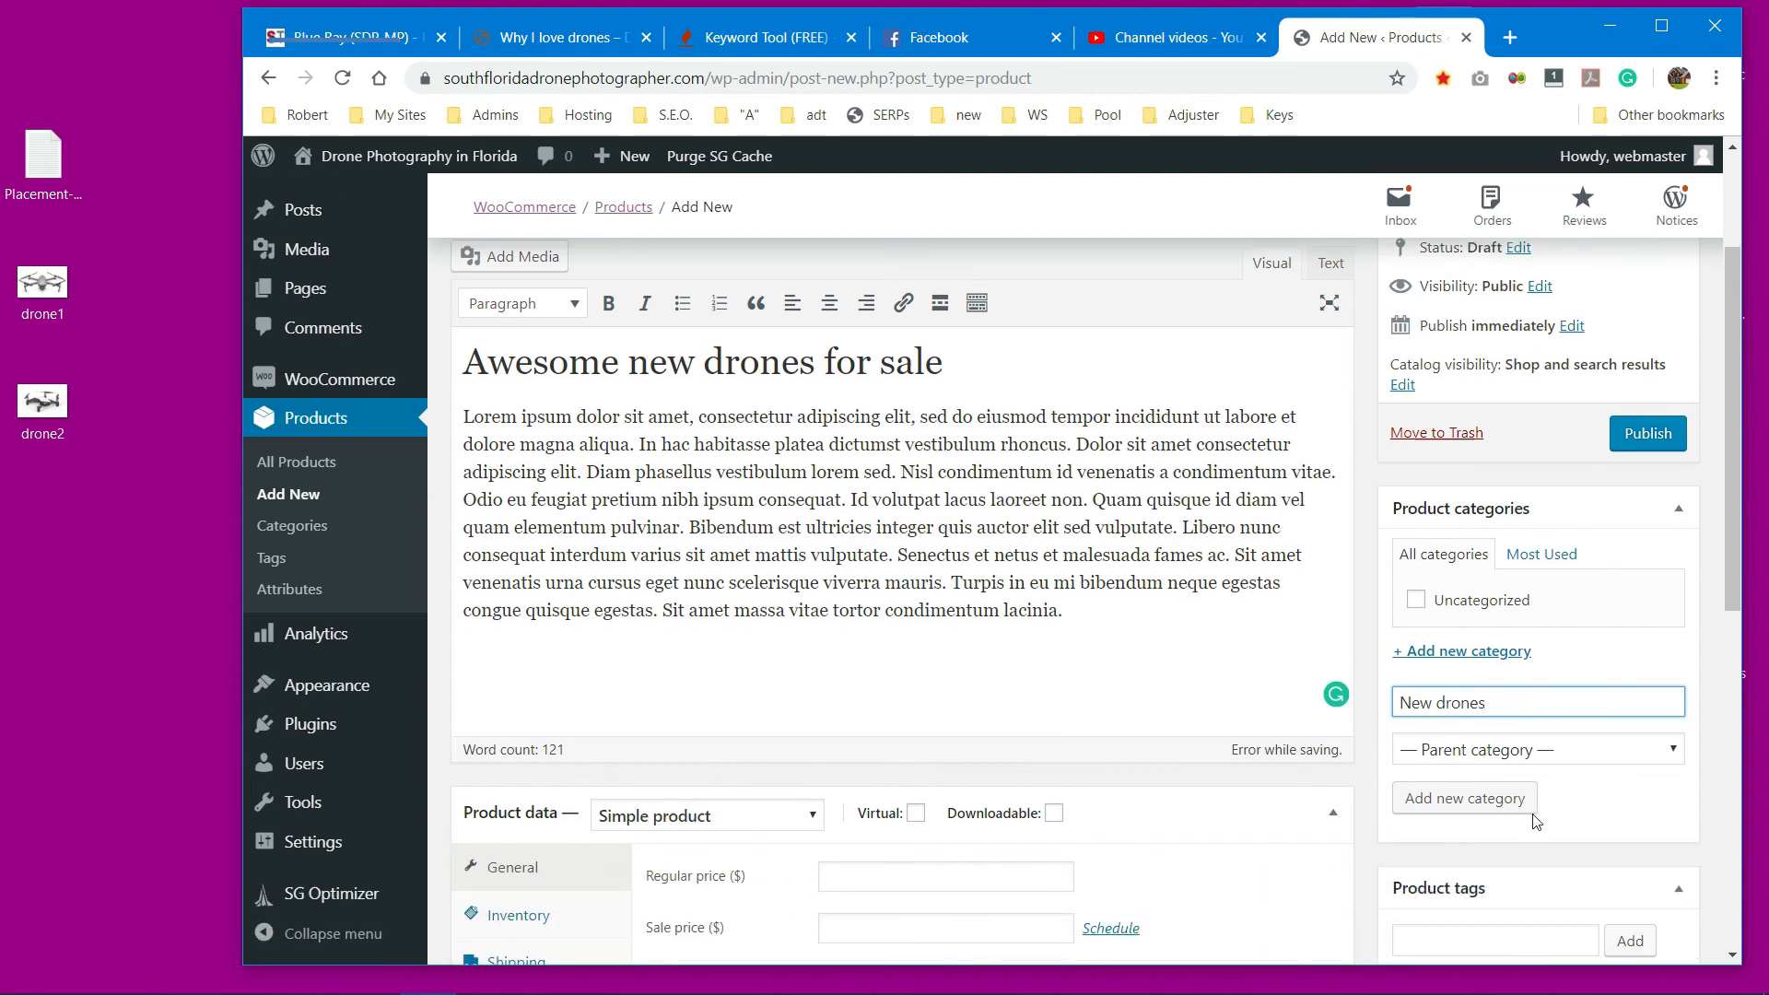
{"action": "left_click", "coordinate": [1466, 784]}
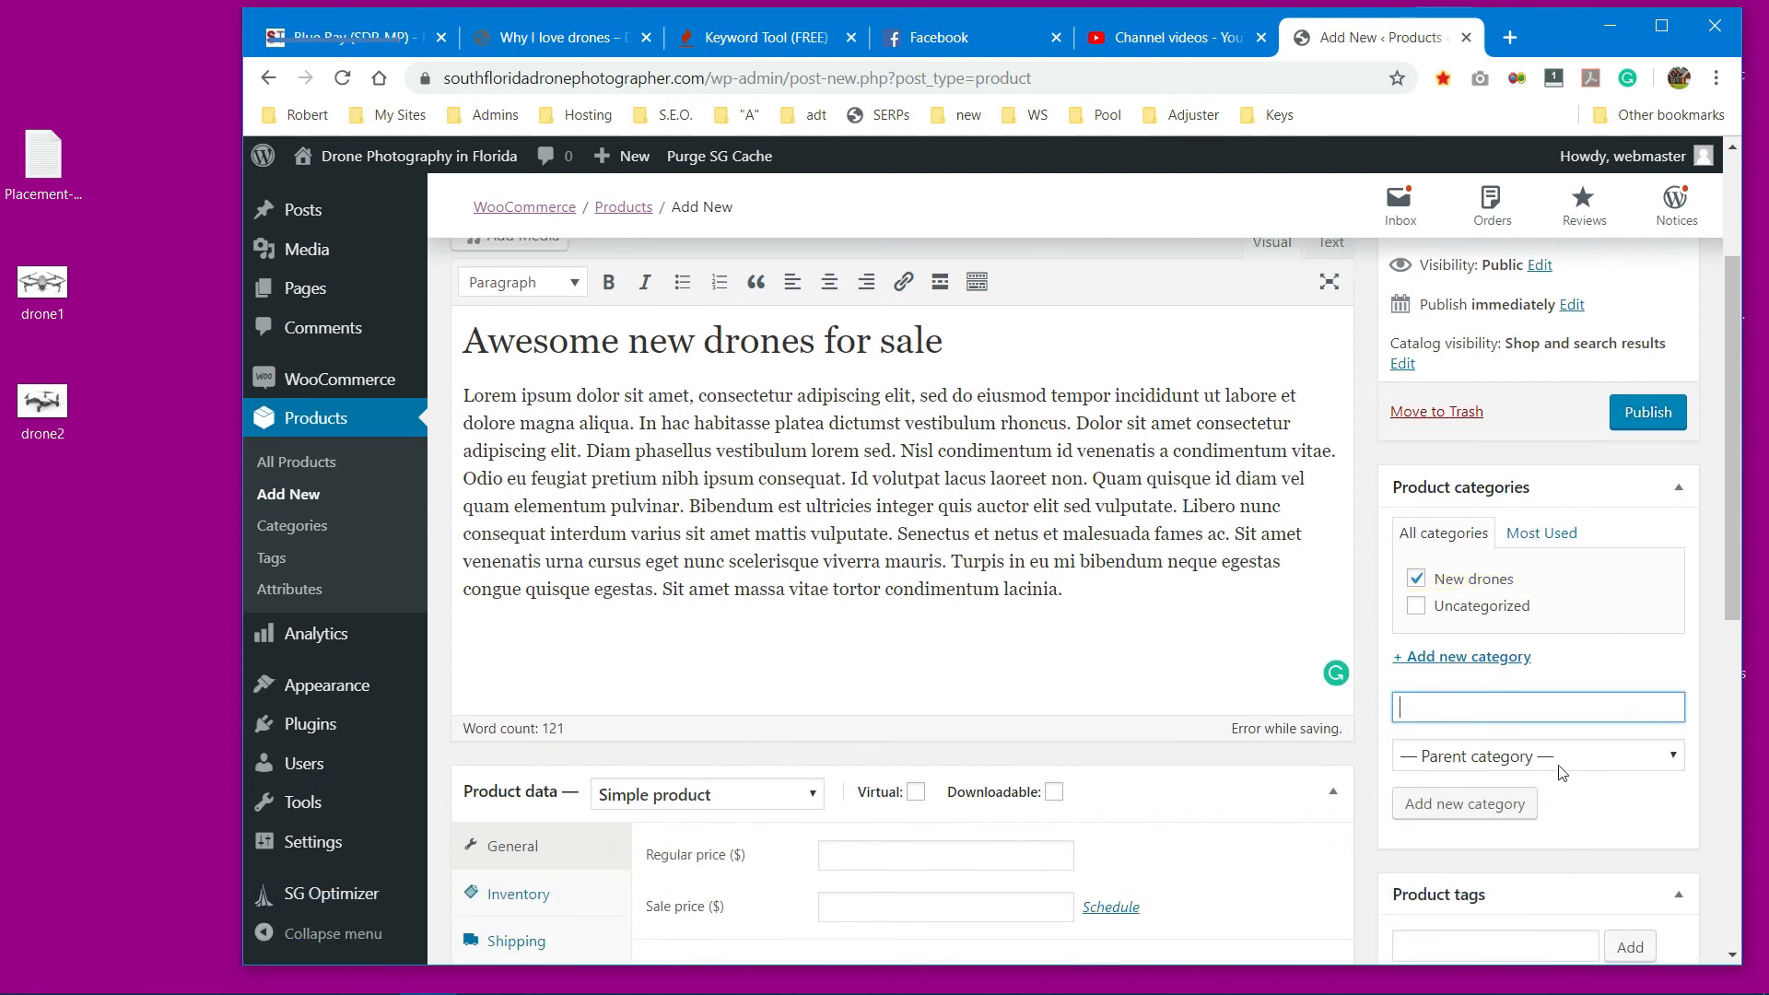
Step: Set the product's regular price to $600 and its sale price to $595
{"action": "scroll", "coordinate": [1291, 731], "scroll_direction": "down", "scroll_amount": 2}
{"action": "left_click", "coordinate": [926, 625]}
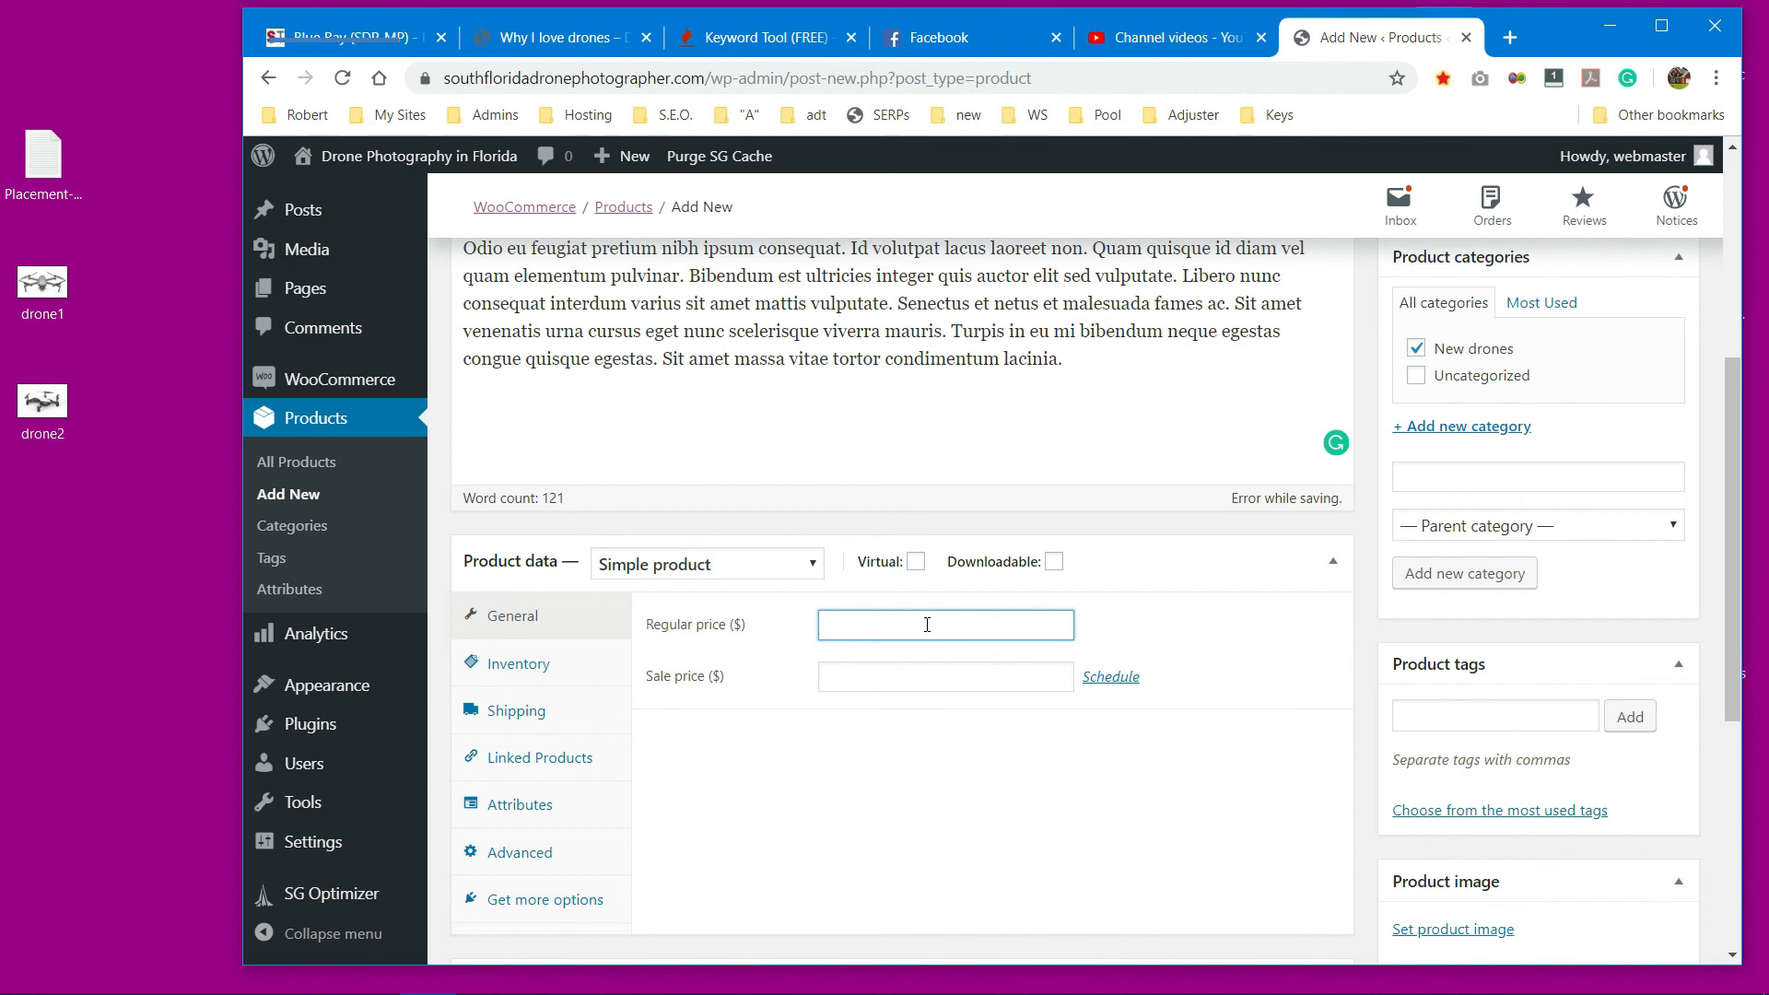
{"action": "type", "text": "600"}
{"action": "left_click", "coordinate": [867, 679]}
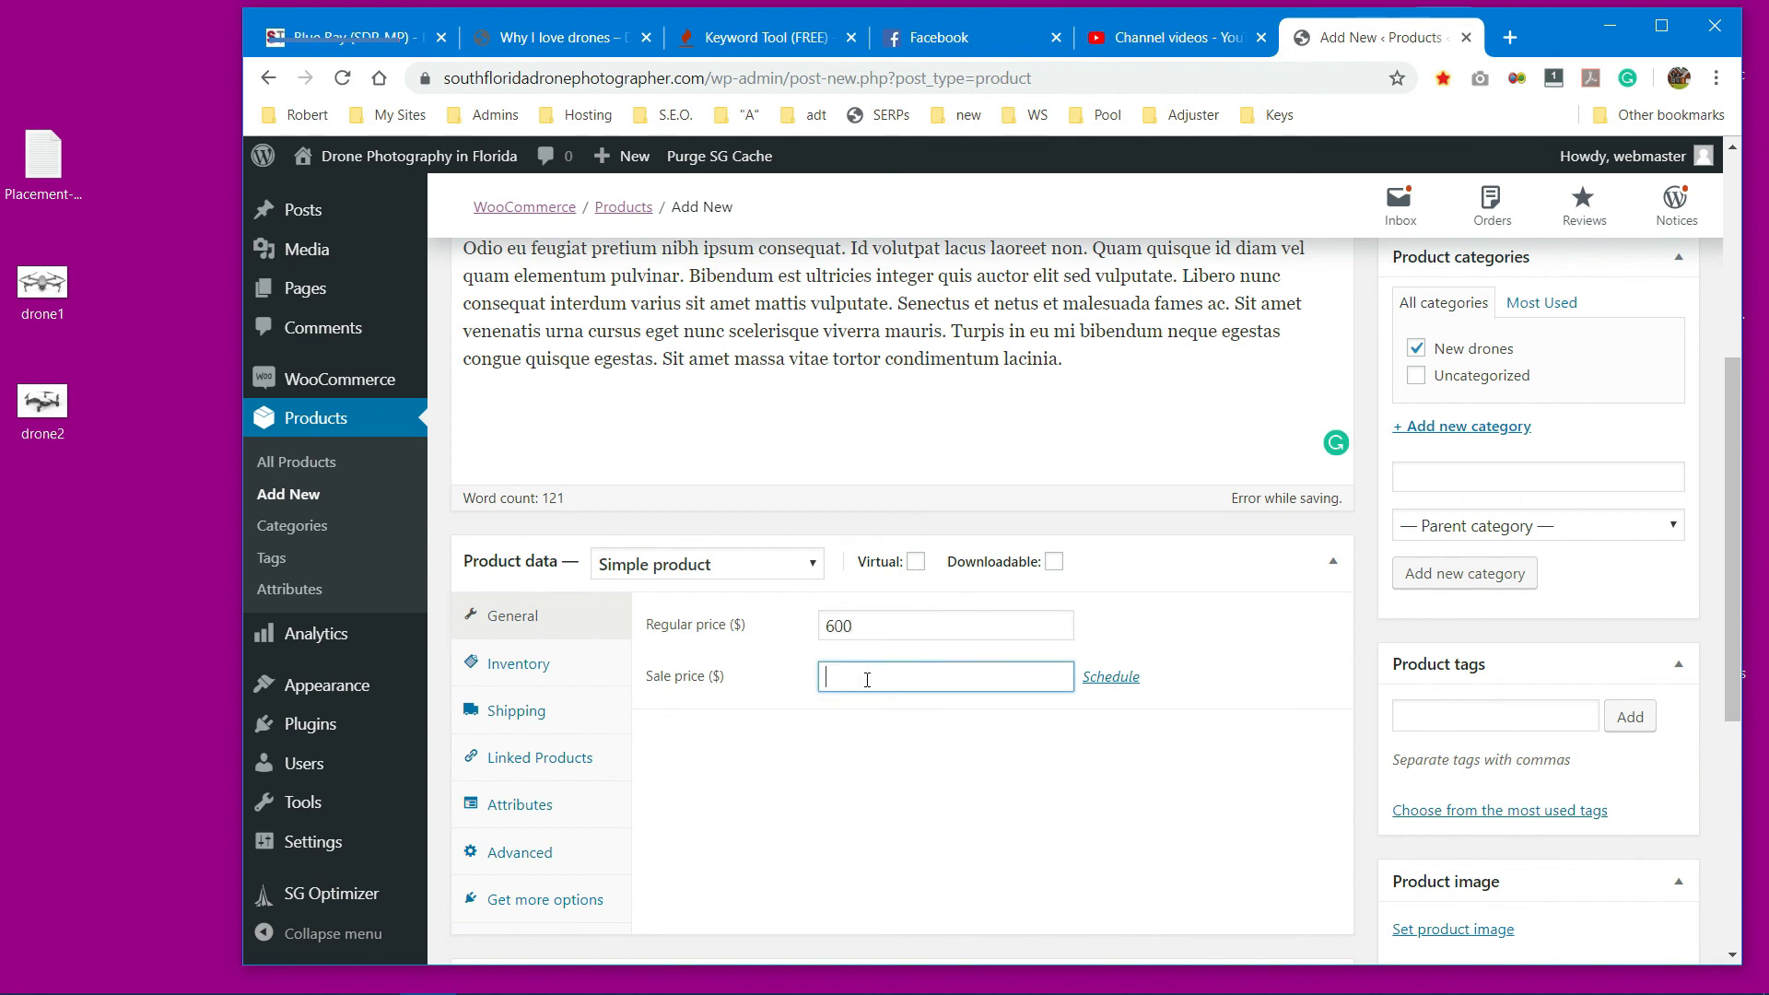
{"action": "type", "text": "595"}
Step: In the product's inventory data, set the SKU to SKU101
{"action": "left_click", "coordinate": [556, 665]}
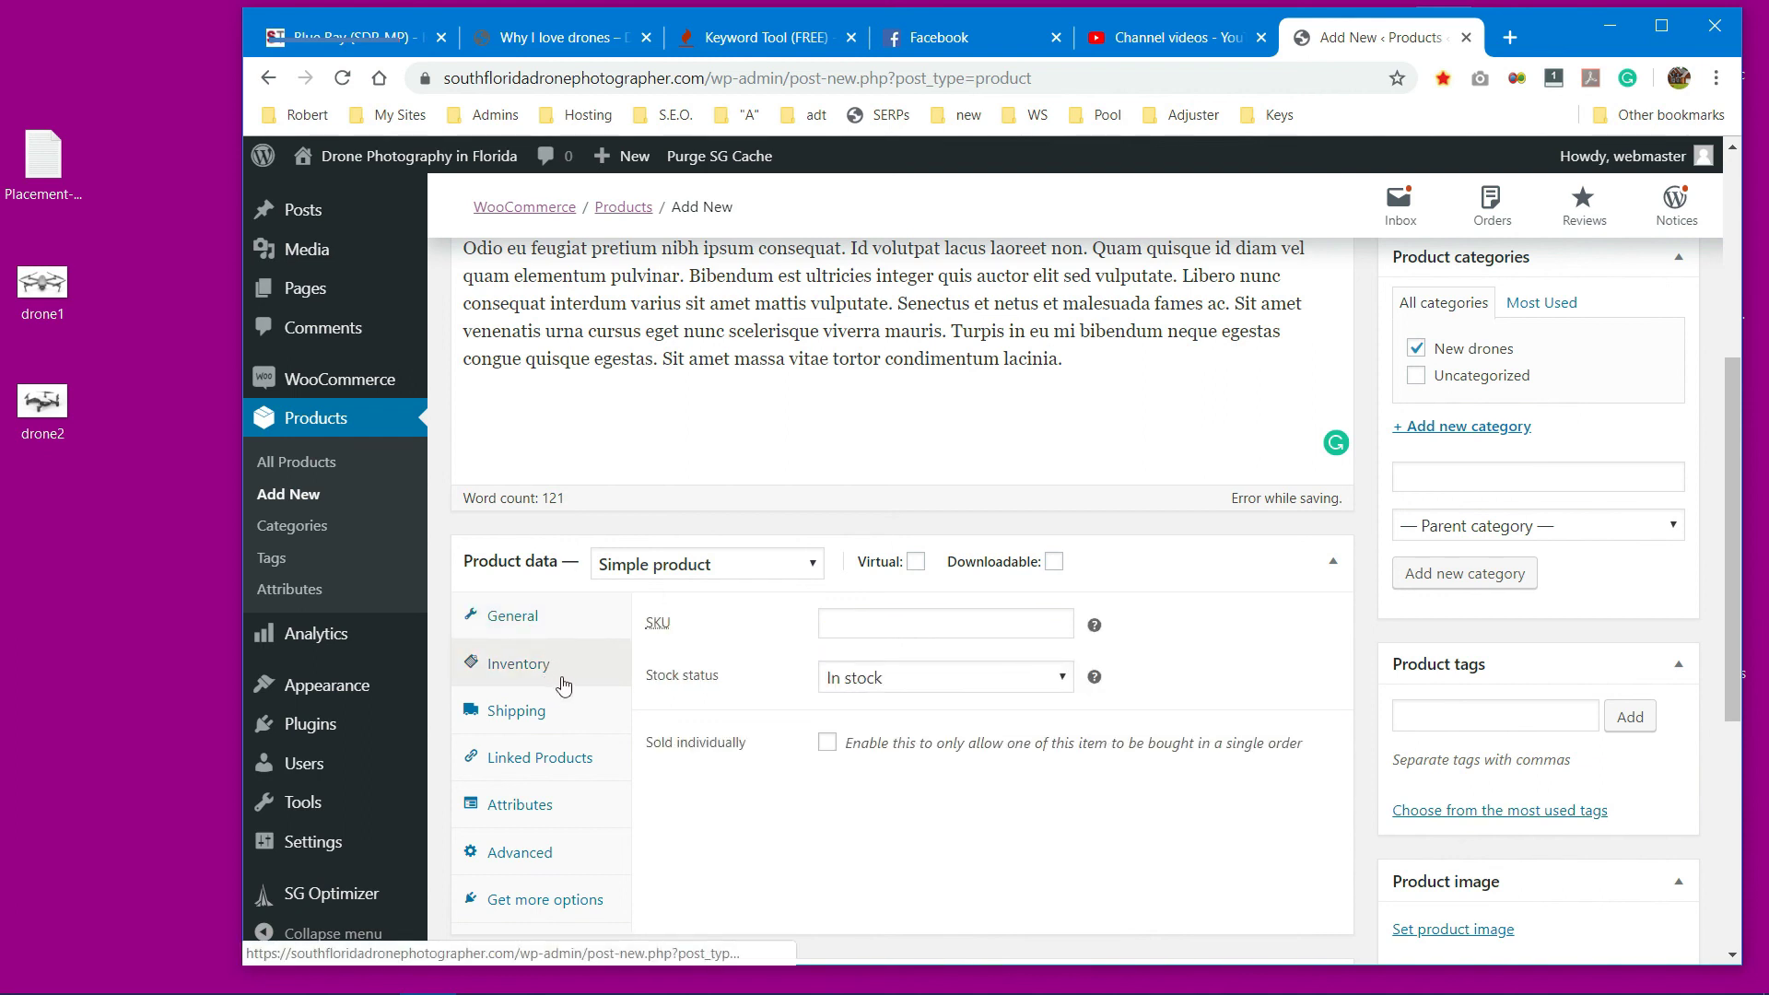
{"action": "left_click", "coordinate": [838, 630]}
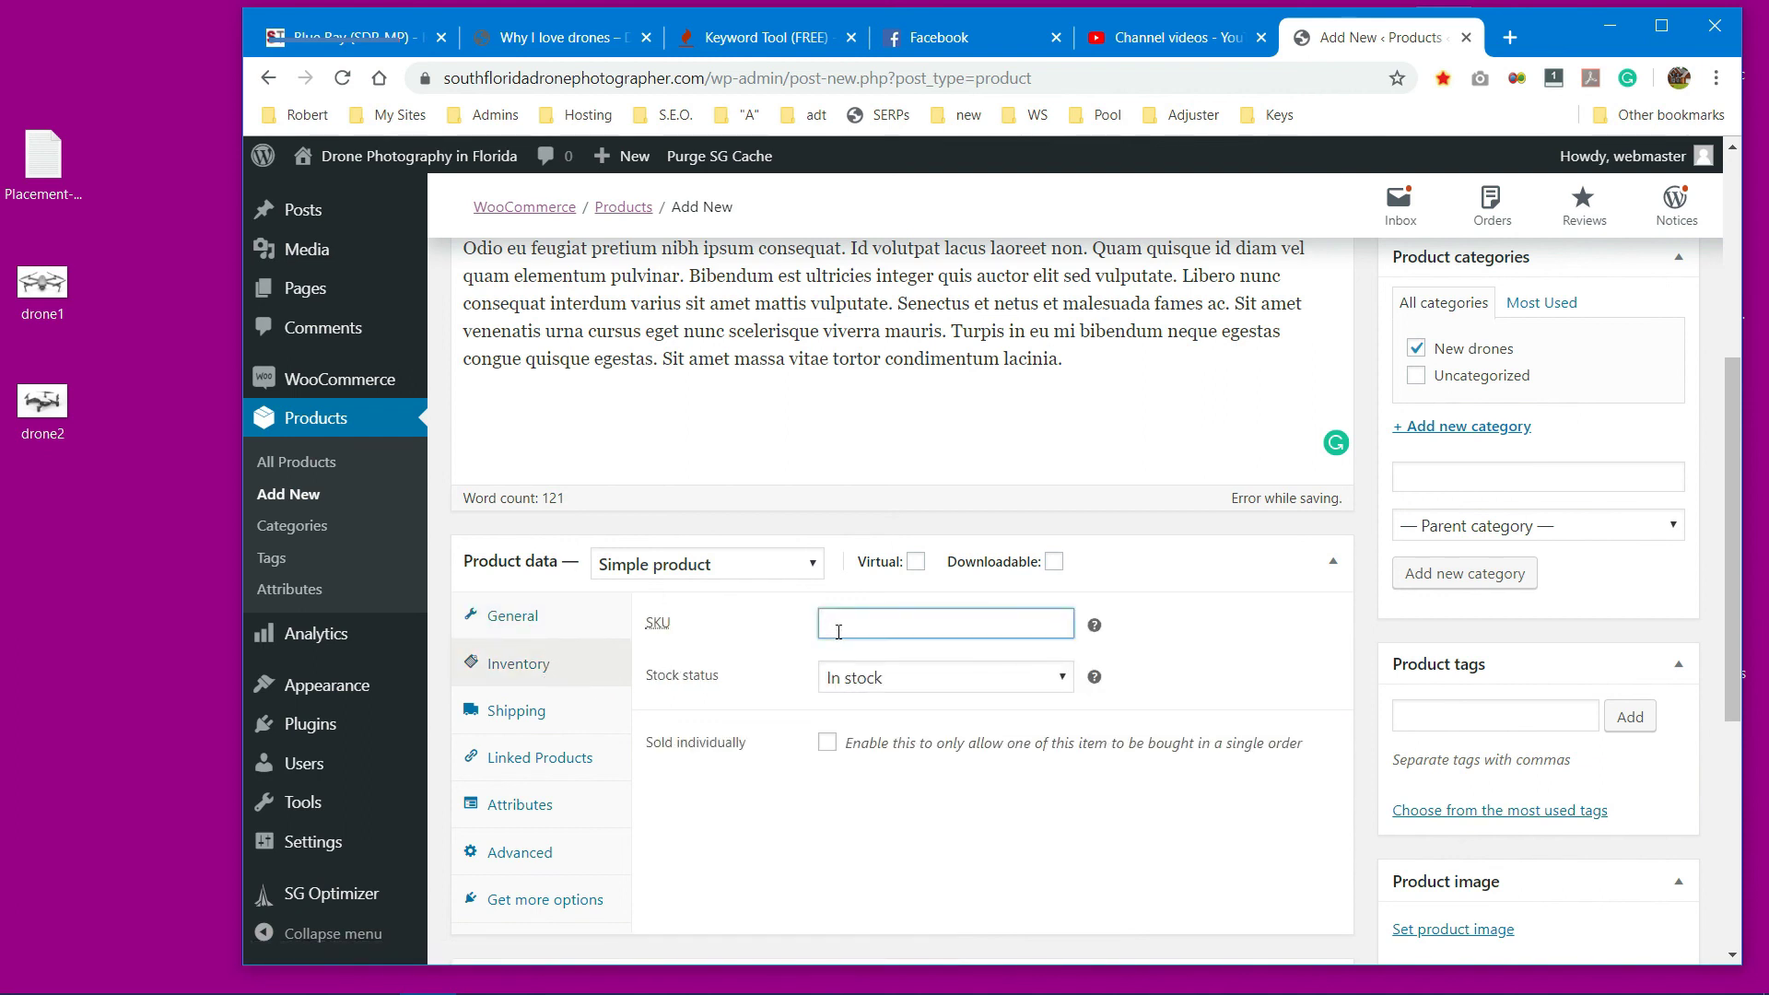
{"action": "type", "text": "SKU101"}
Step: In the product's shipping data, set the weight to 2 lbs
{"action": "left_click", "coordinate": [542, 723]}
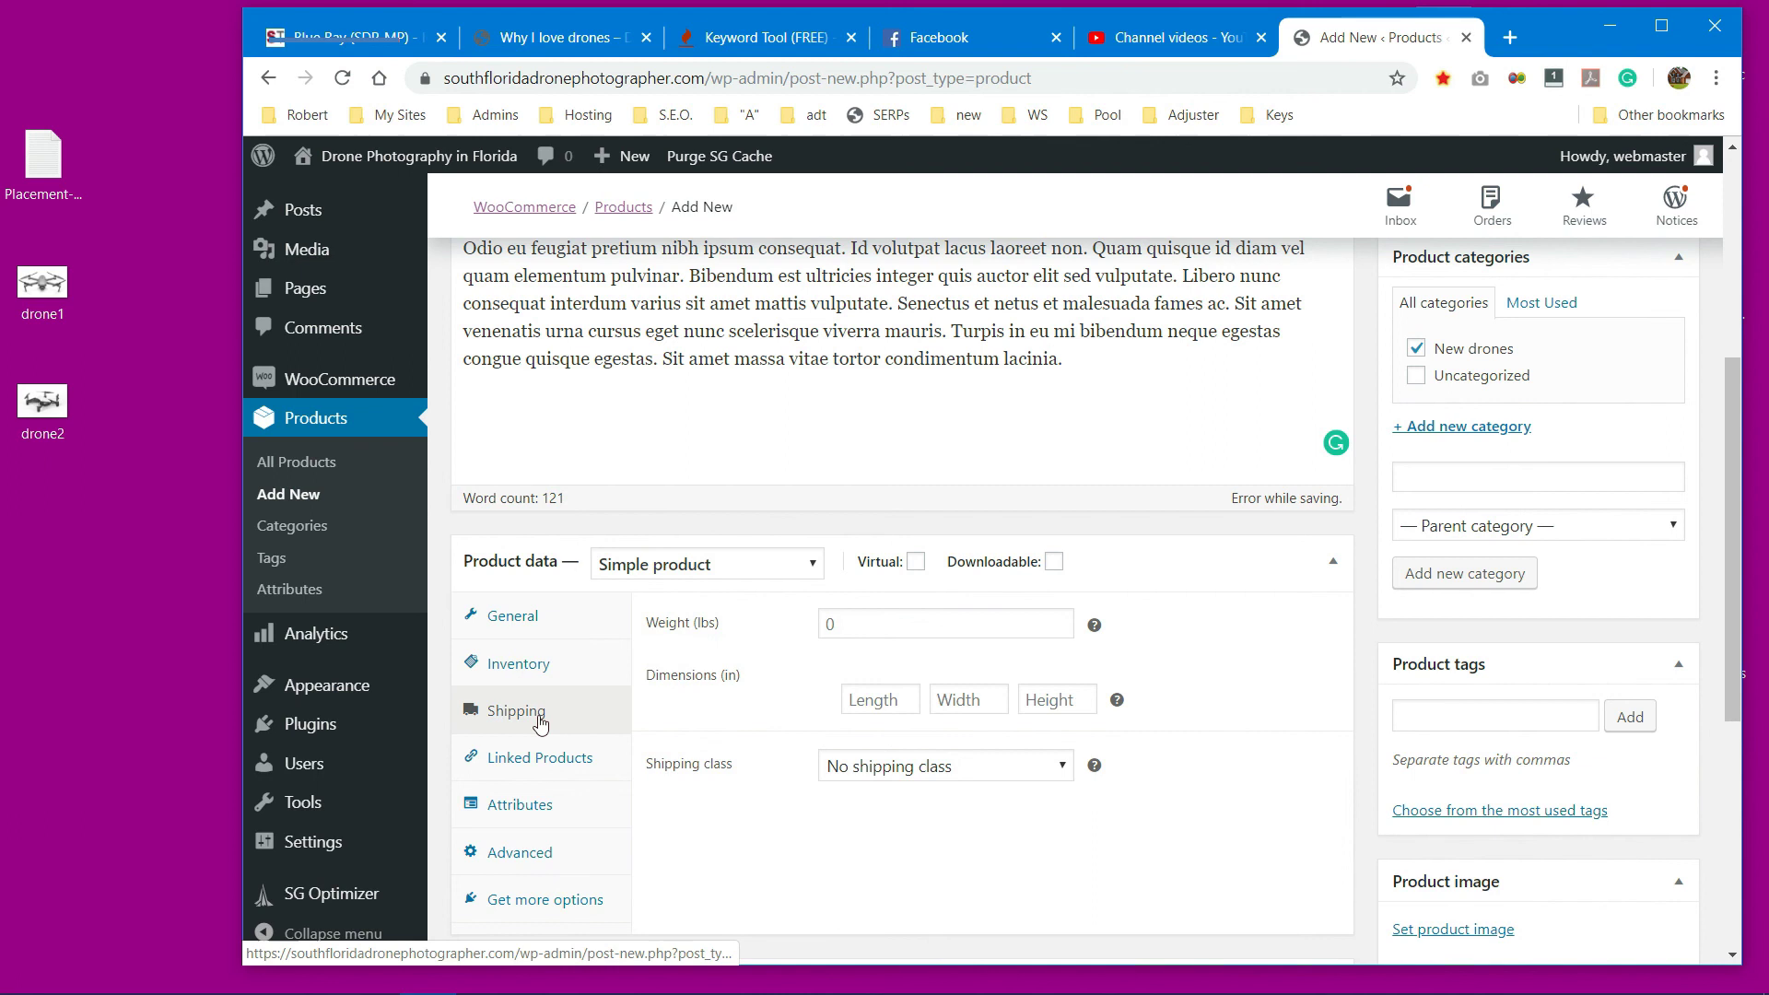
{"action": "left_click", "coordinate": [958, 634]}
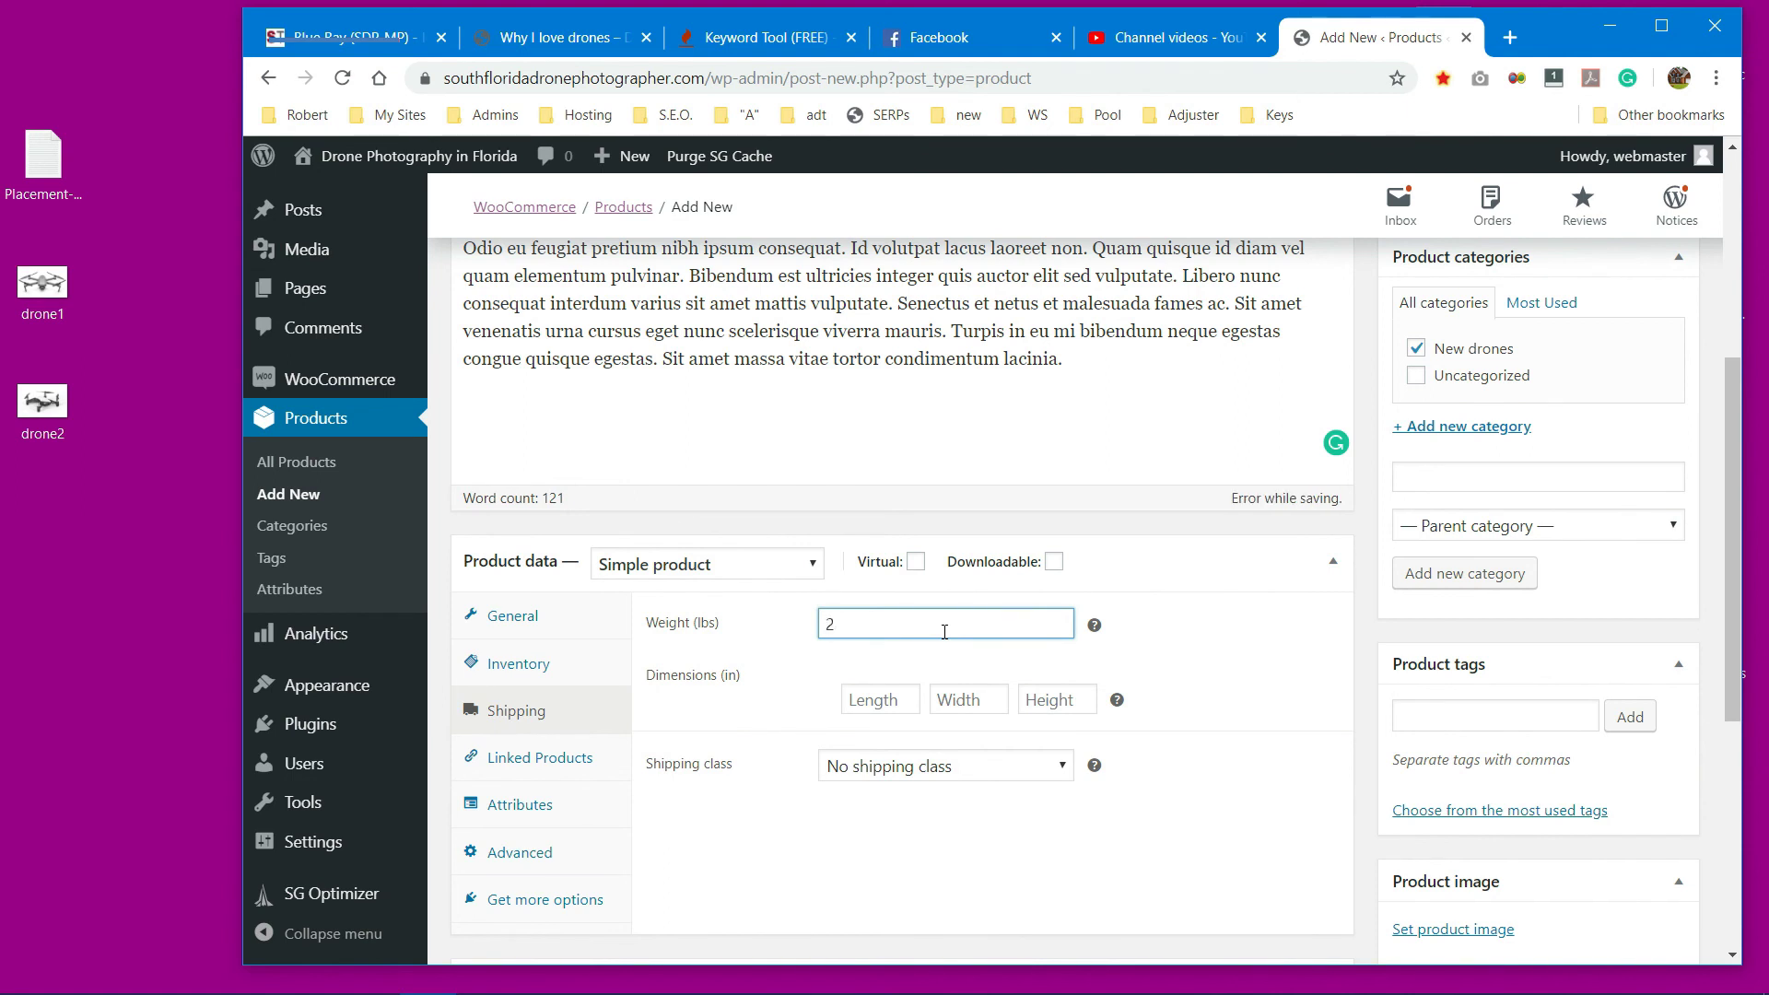
Step: Add a custom product attribute named "Manufacturer" to the product
{"action": "scroll", "coordinate": [770, 809], "scroll_direction": "down", "scroll_amount": 1}
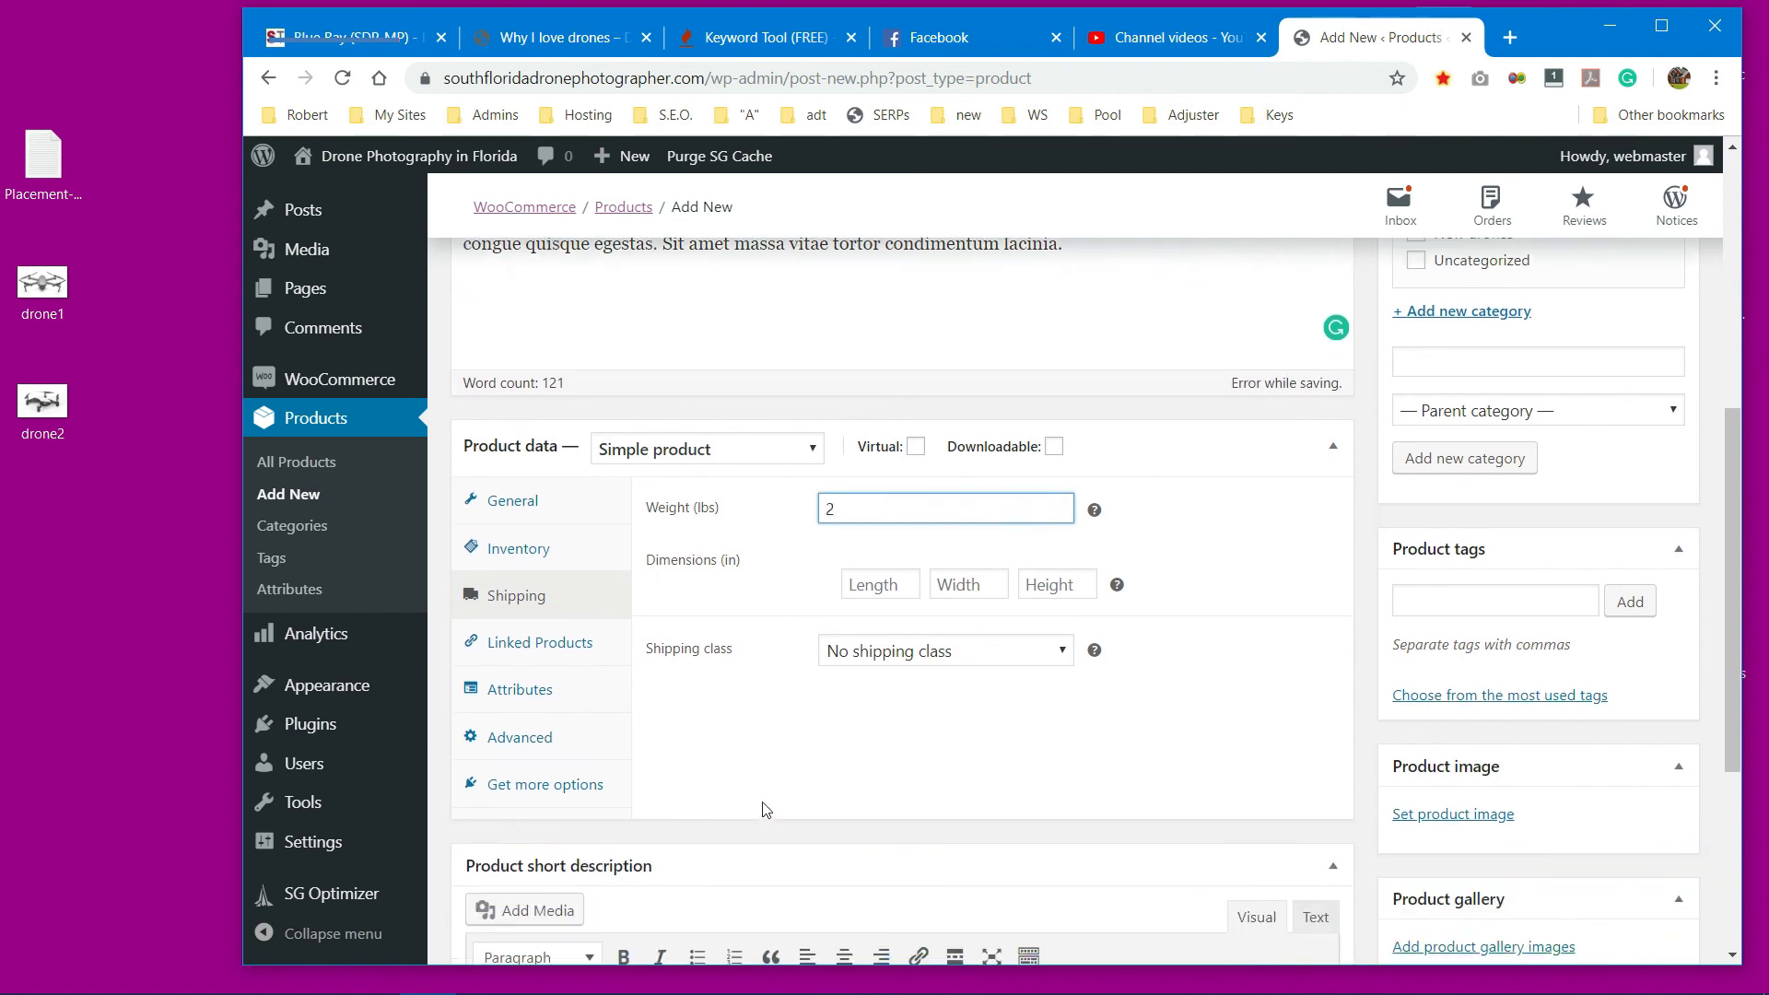
{"action": "left_click", "coordinate": [568, 702]}
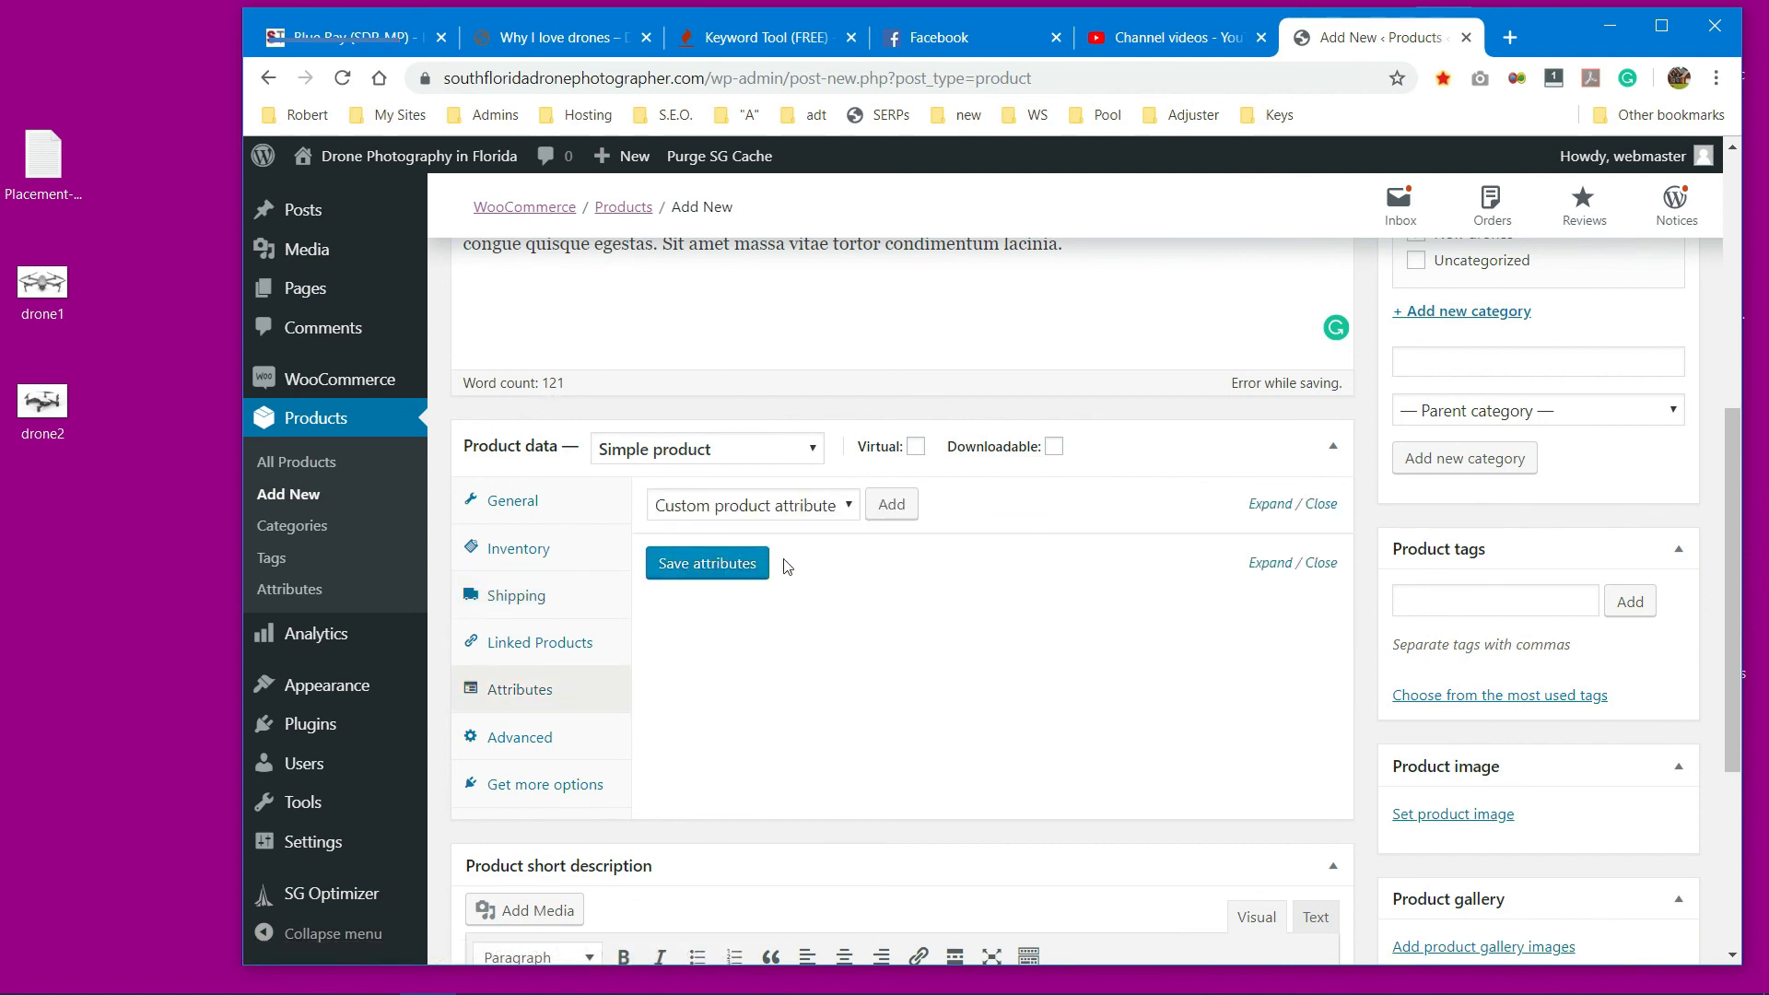
{"action": "left_click", "coordinate": [848, 506]}
{"action": "left_click", "coordinate": [847, 506]}
{"action": "left_click", "coordinate": [891, 505]}
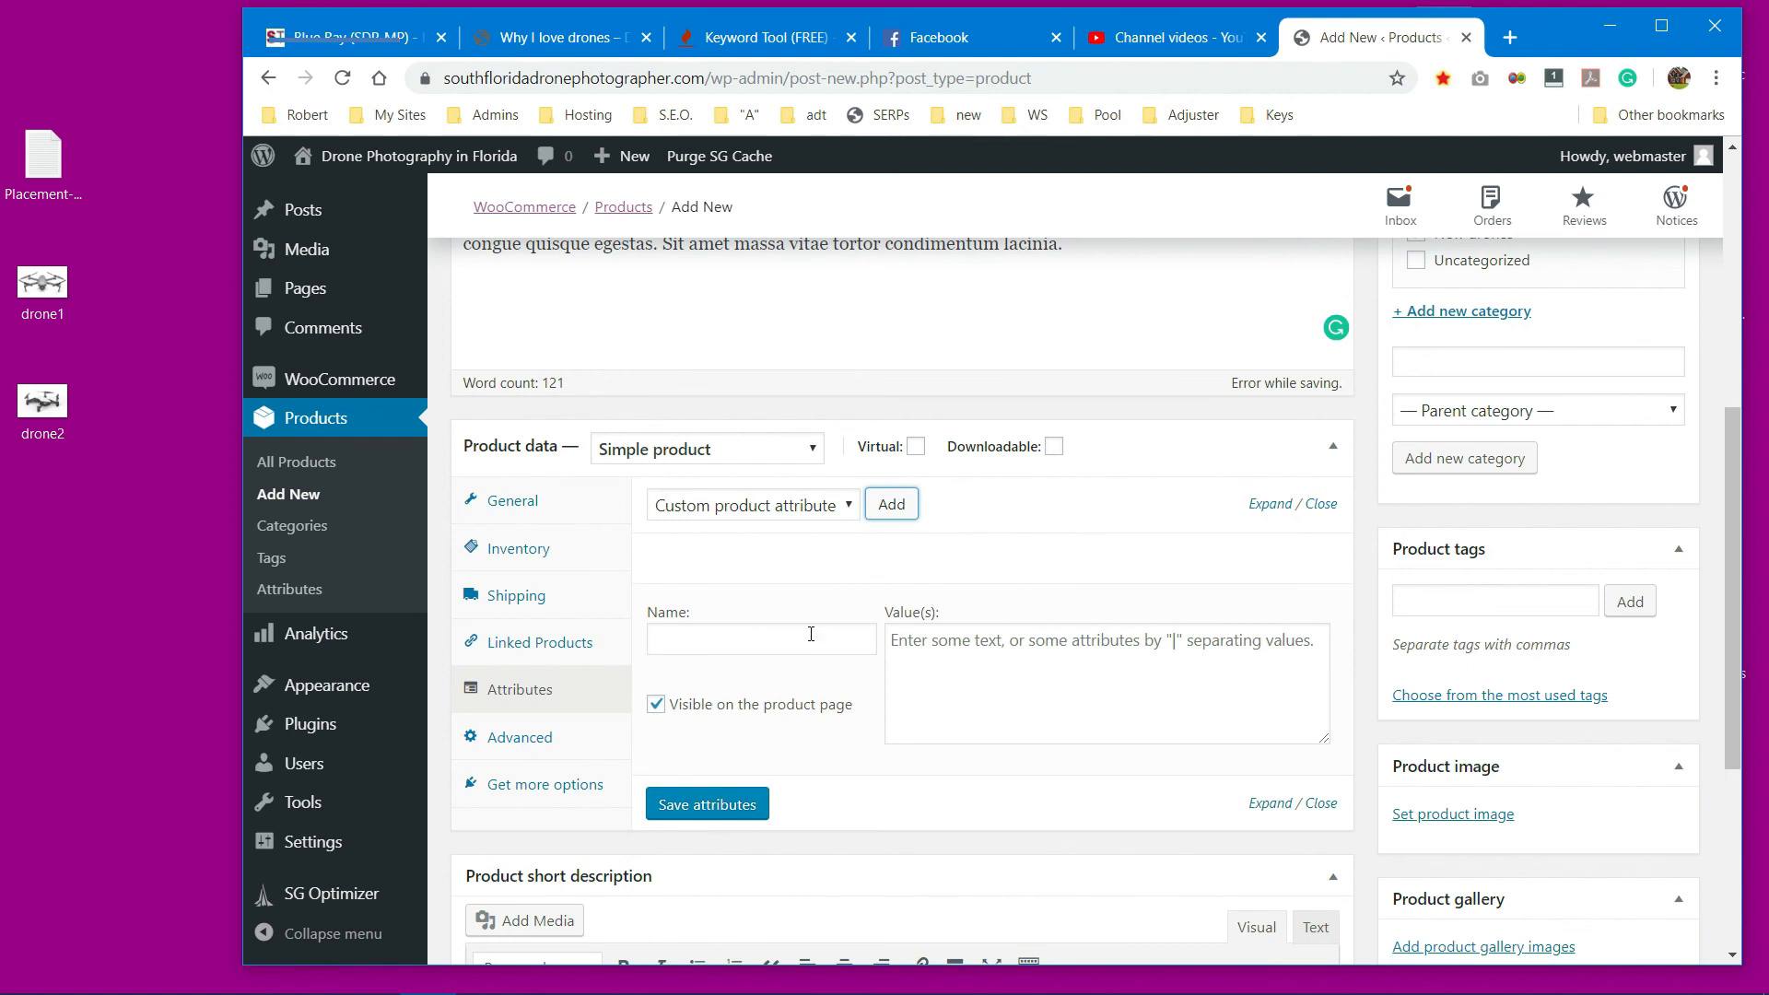
{"action": "left_click", "coordinate": [810, 636]}
{"action": "type", "text": "Ma"}
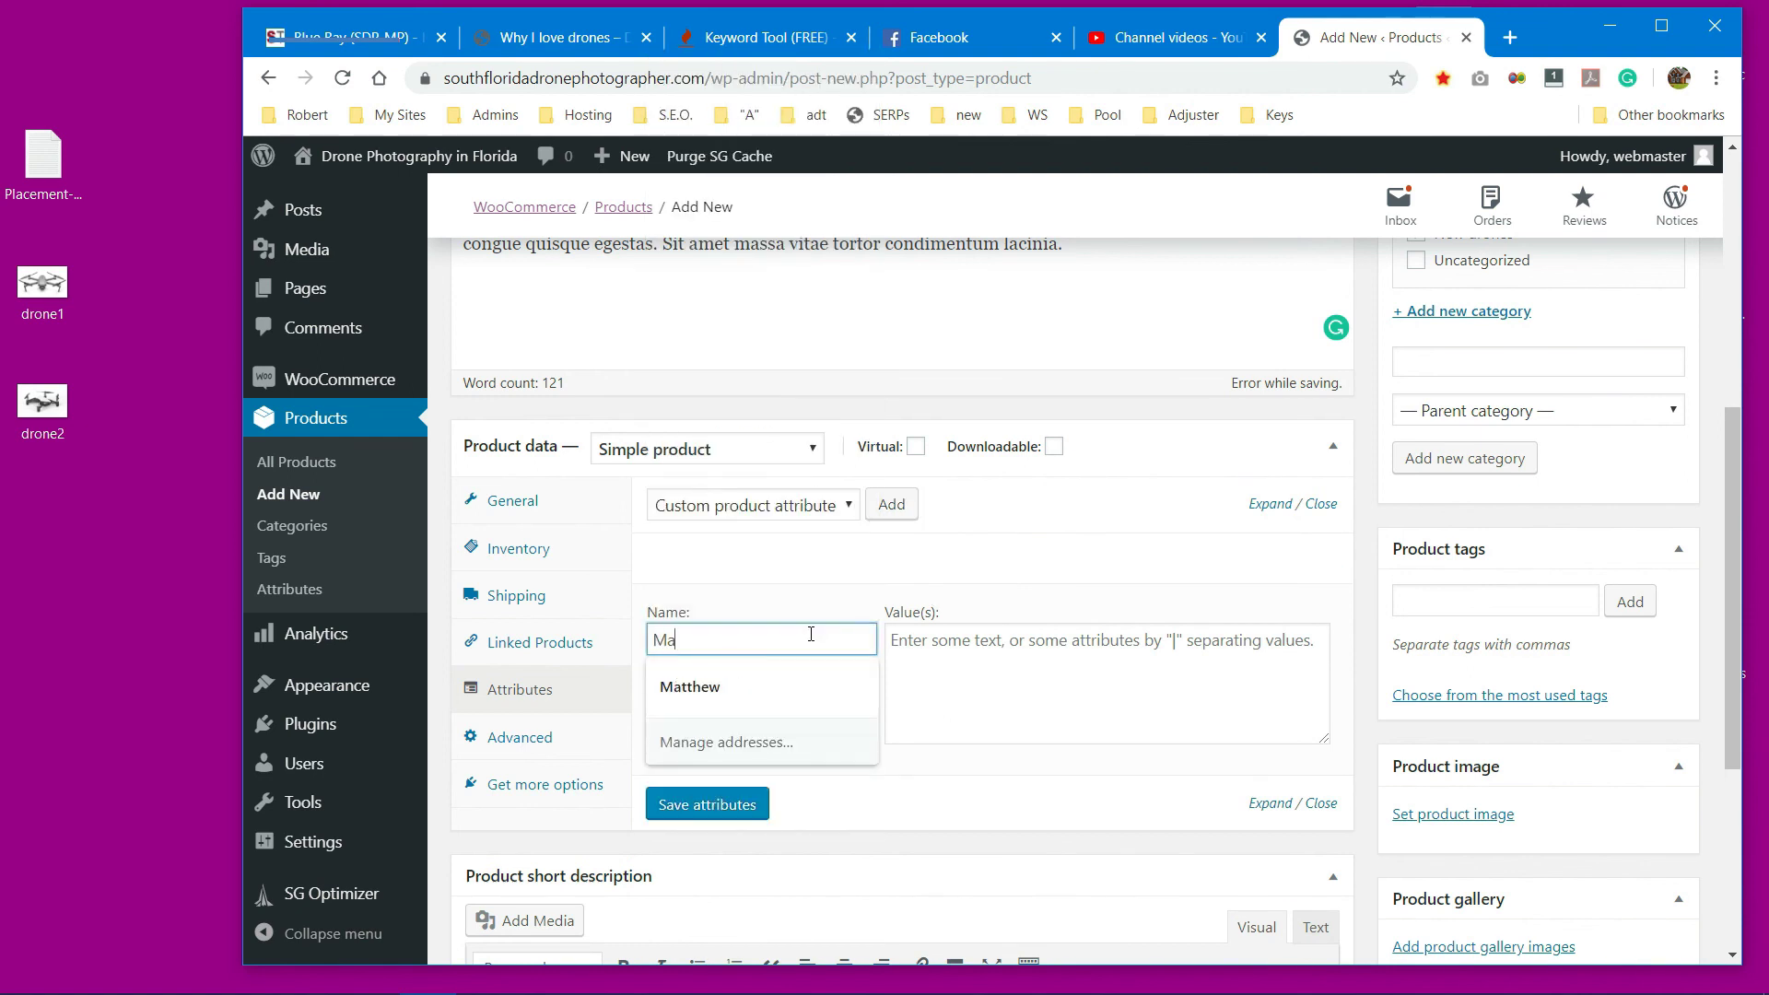
{"action": "type", "text": "nufactur"}
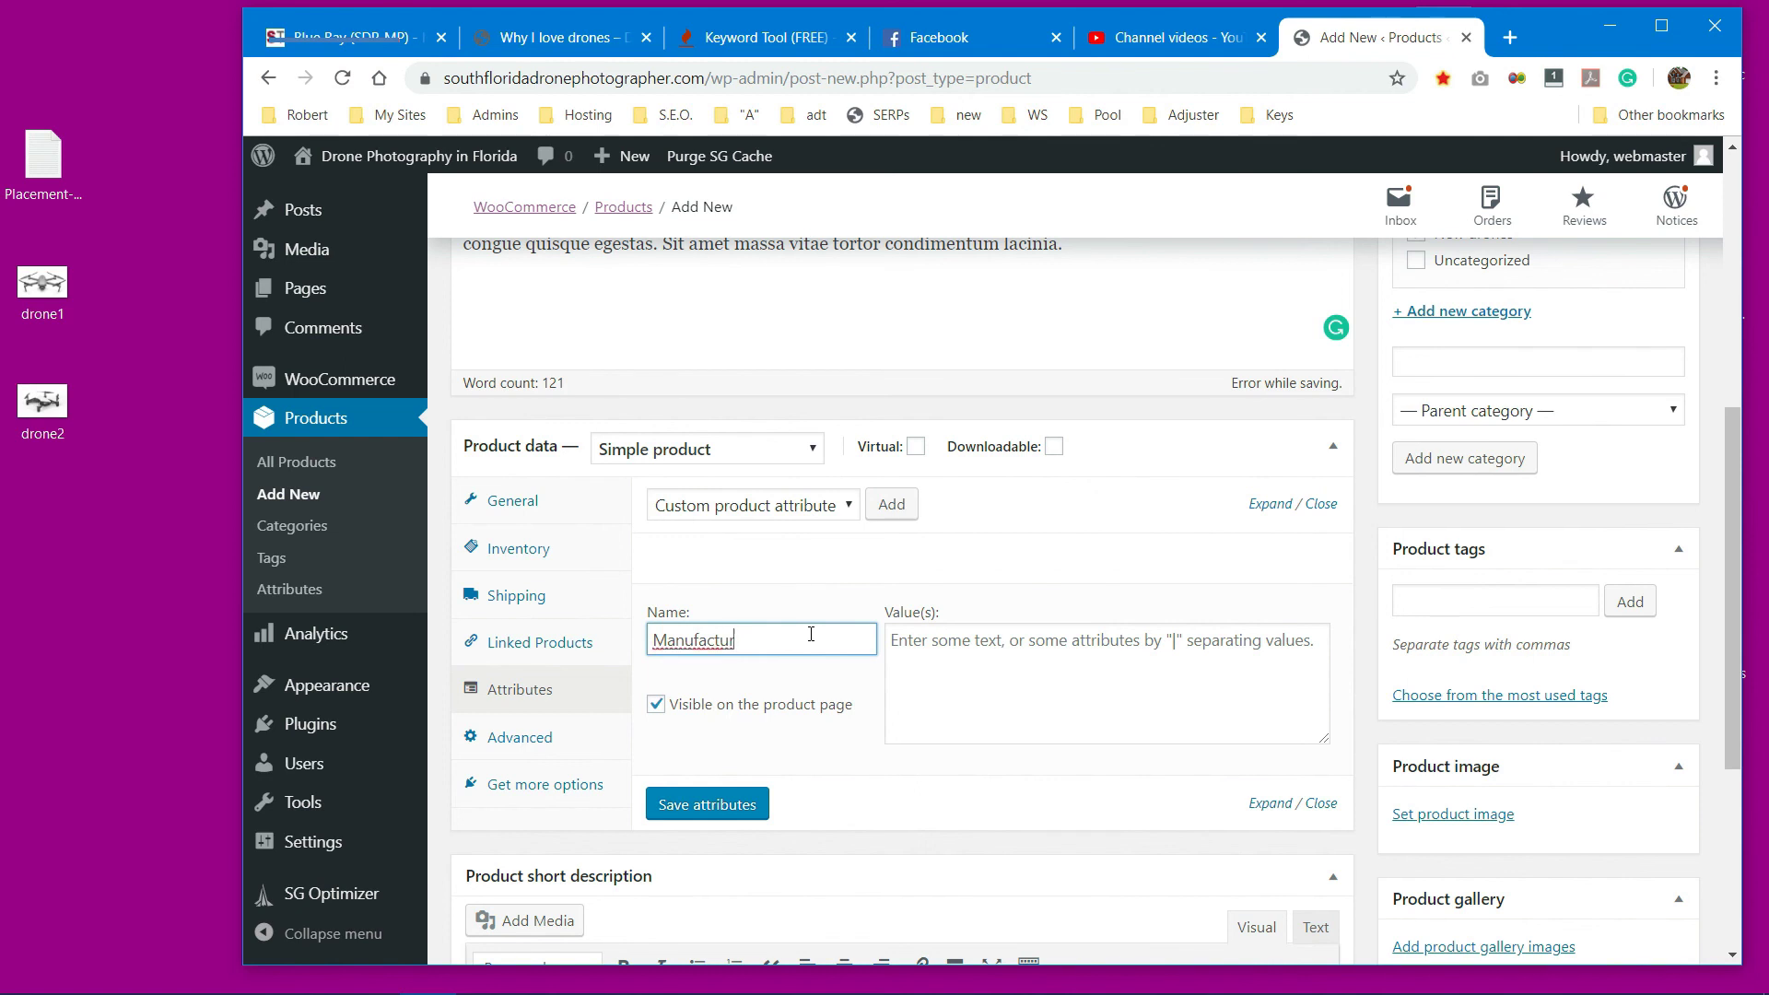
{"action": "type", "text": "er"}
Step: Enter DGI as the Manufacturer attribute's value and save the attributes
{"action": "left_click", "coordinate": [1002, 679]}
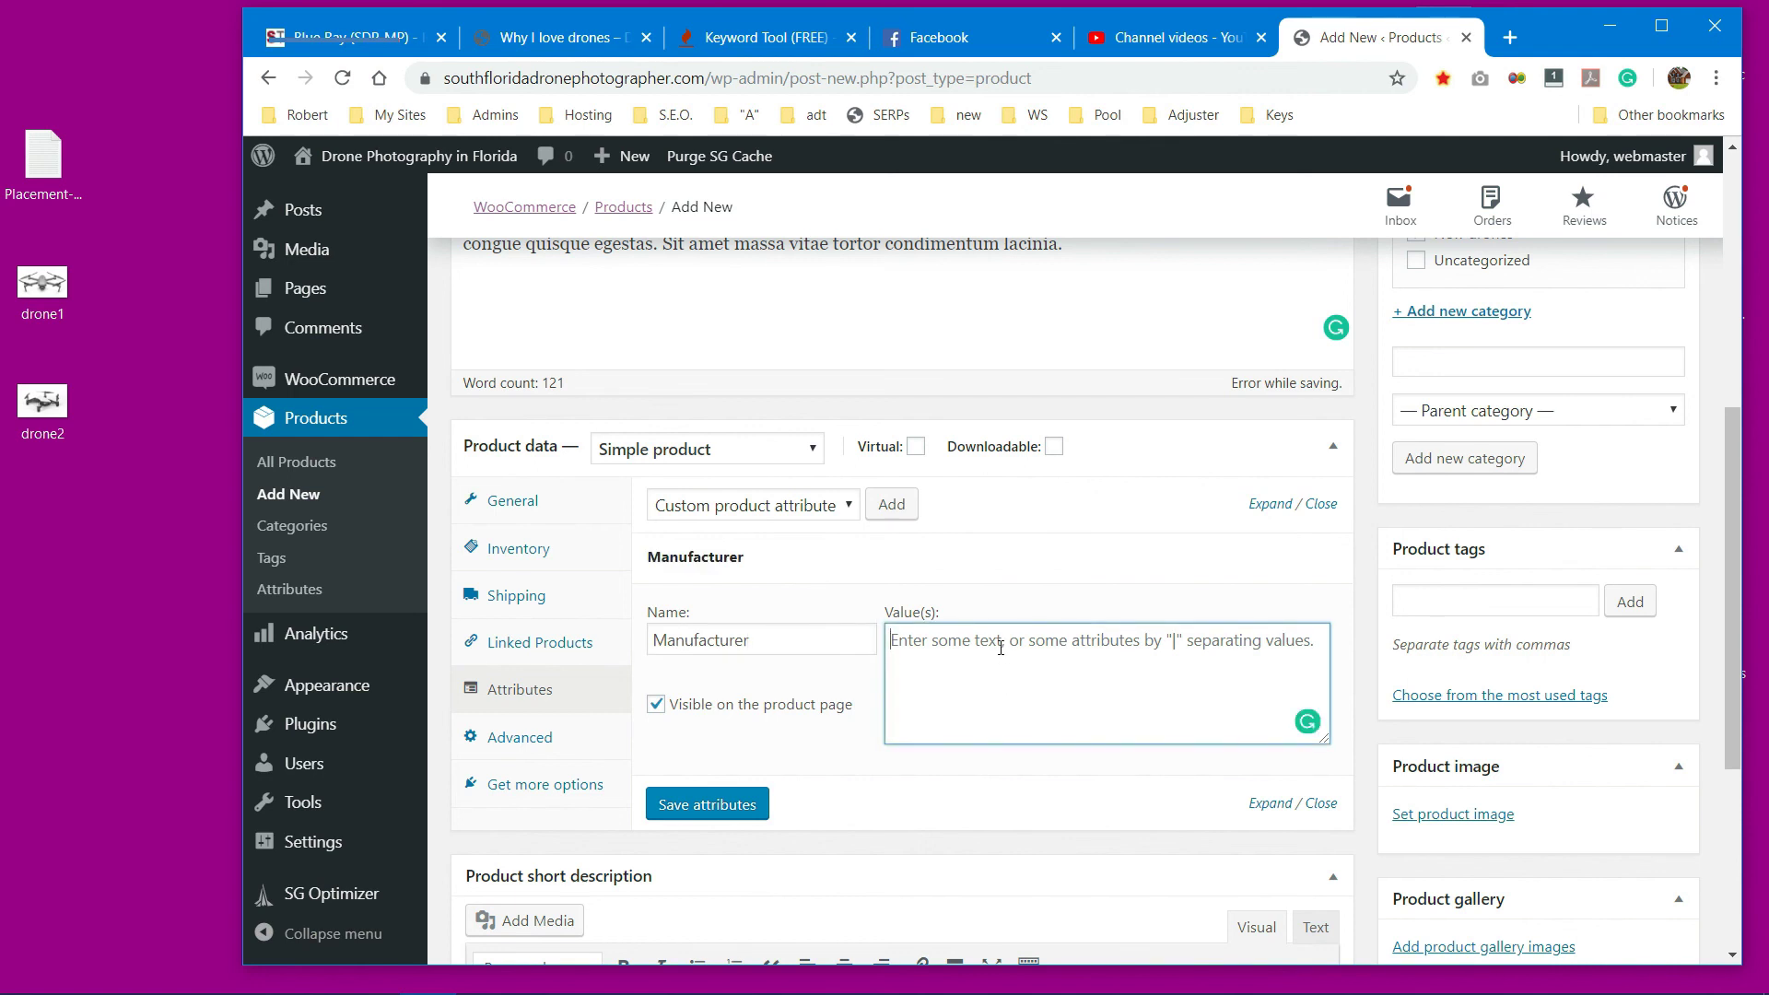
{"action": "type", "text": "DGI"}
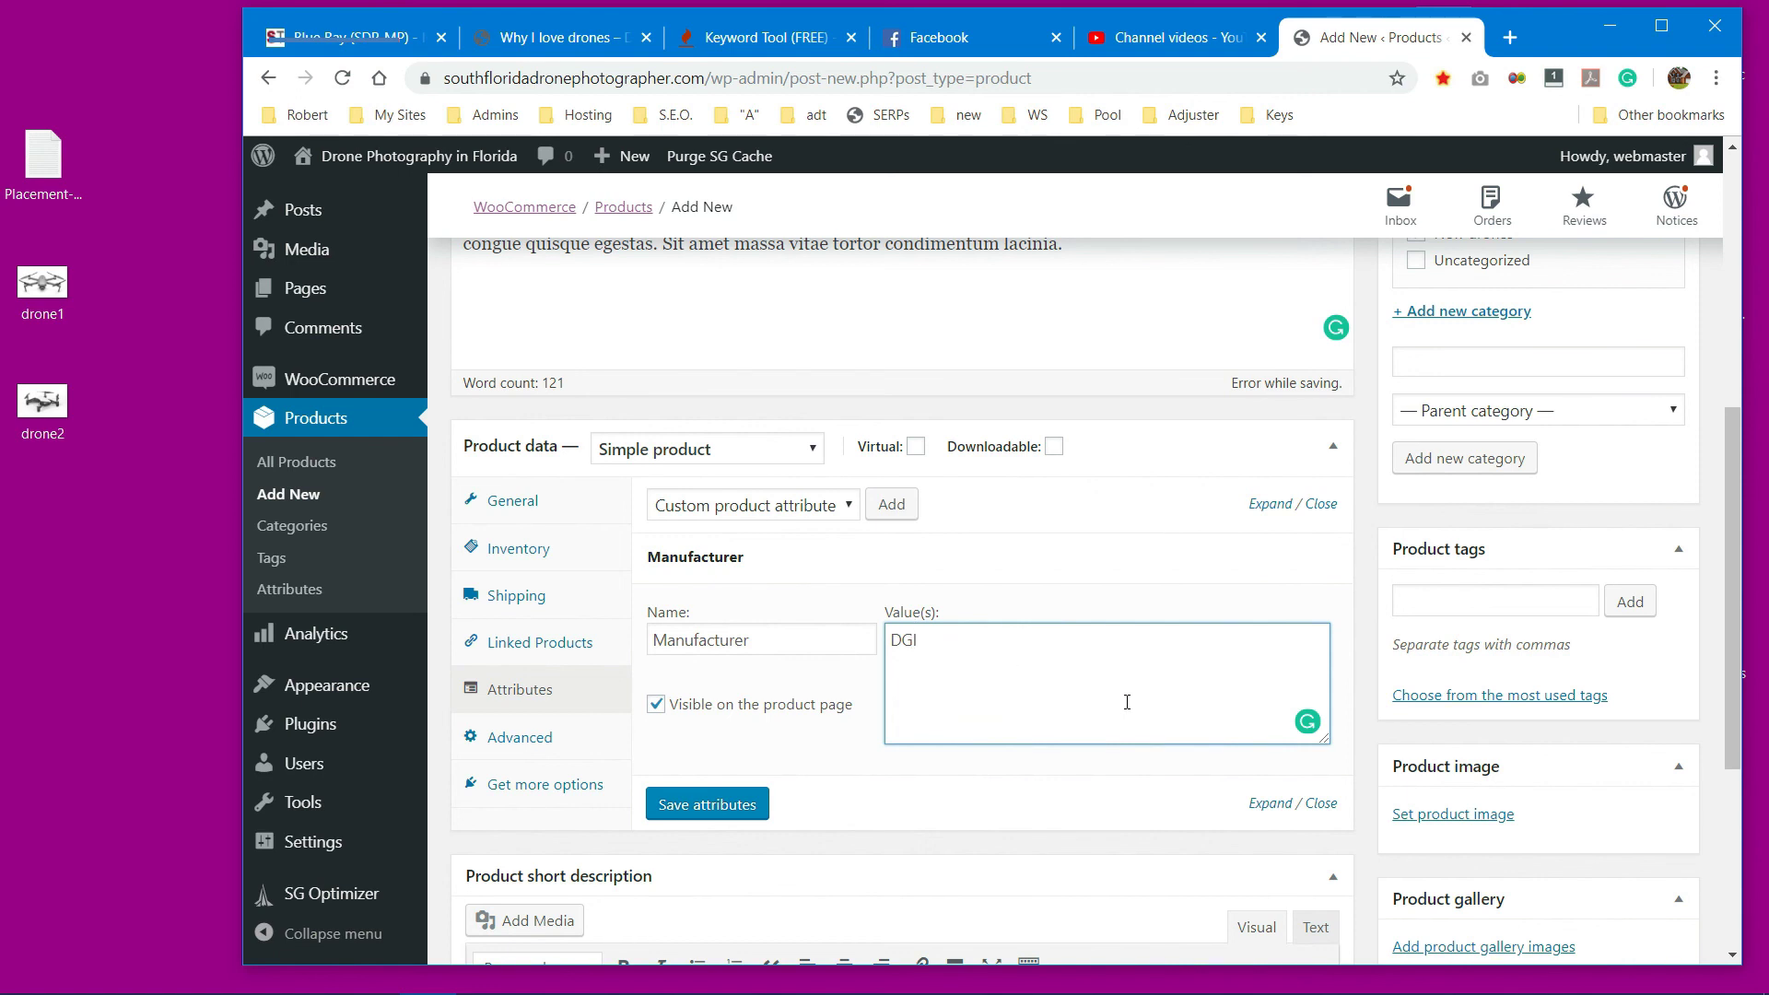
{"action": "left_click", "coordinate": [1091, 591]}
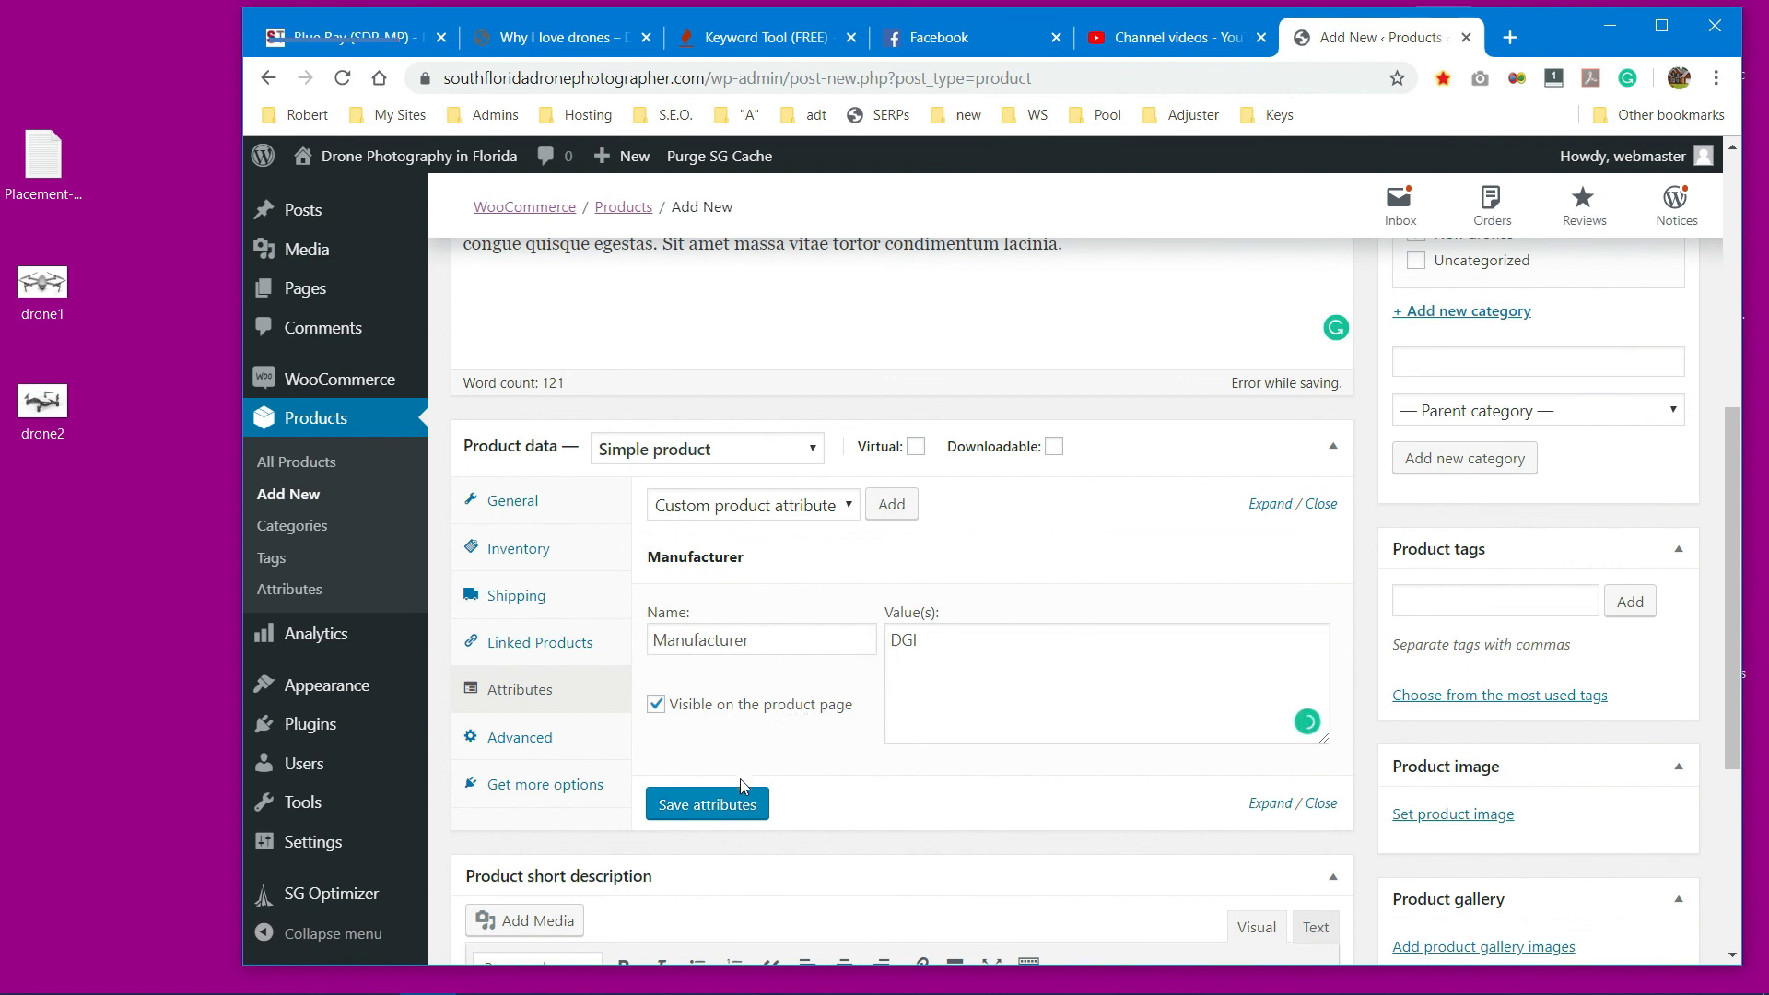
{"action": "left_click", "coordinate": [737, 806]}
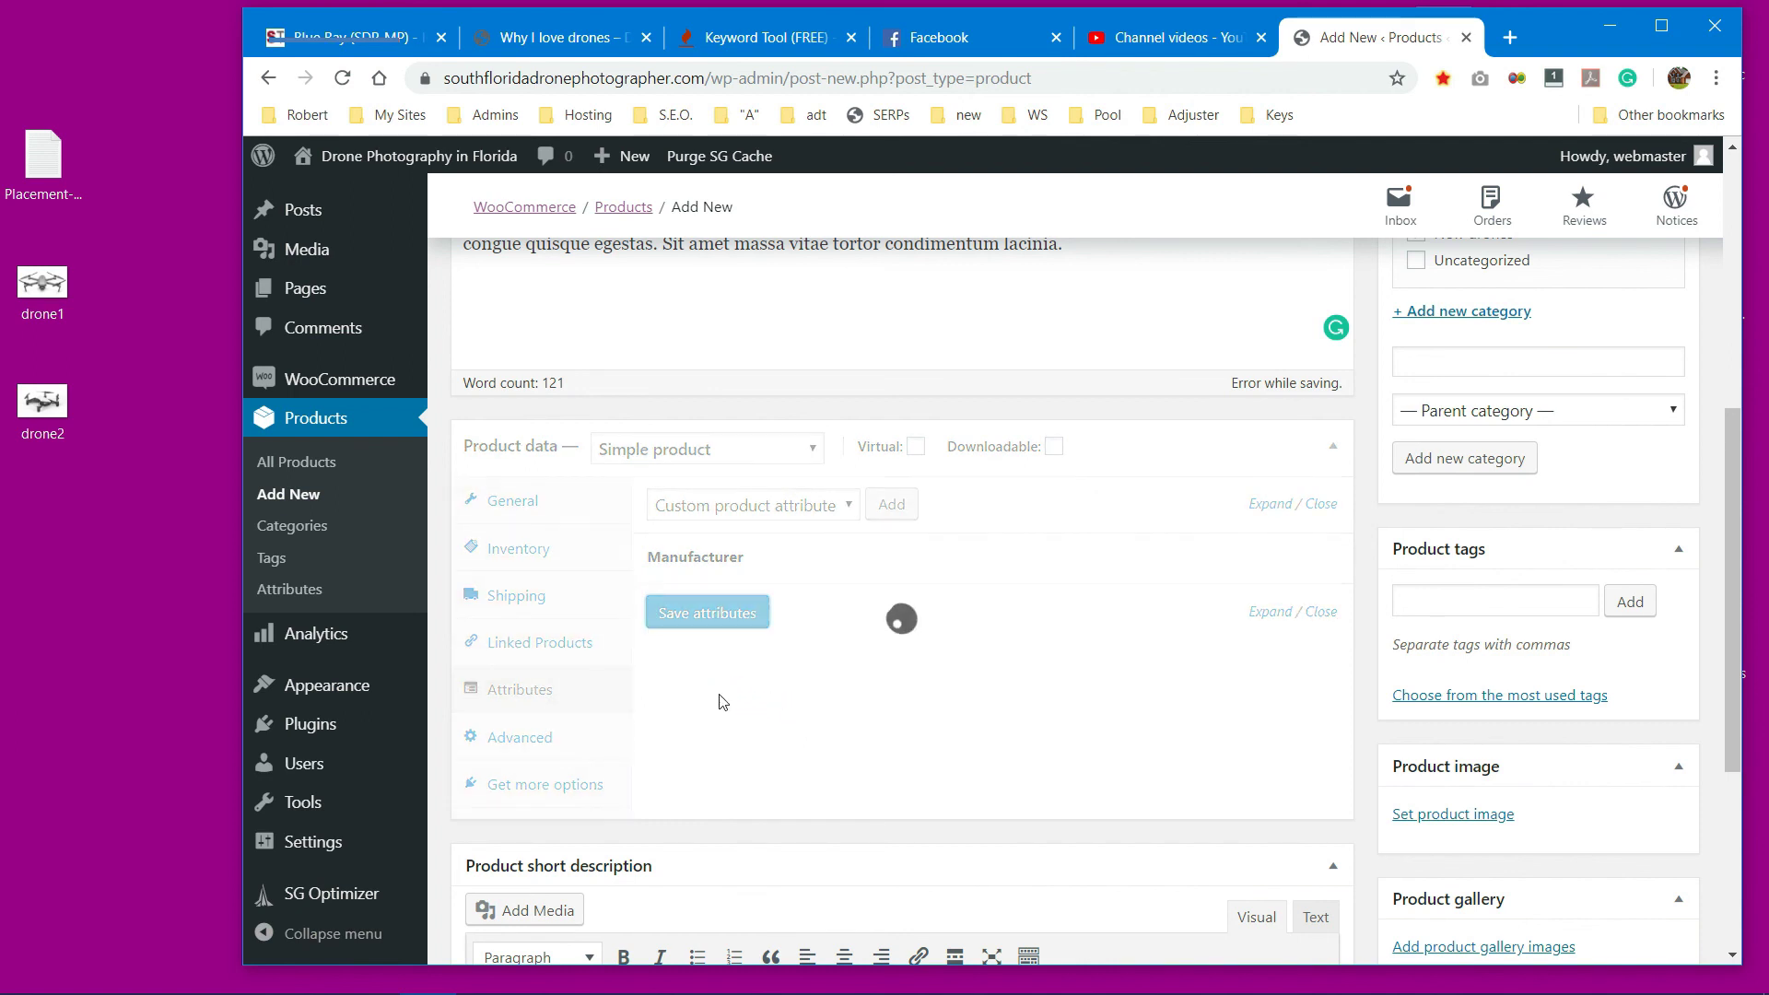
Step: Review the Advanced, Get more options and General sections of the product data
{"action": "left_click", "coordinate": [575, 742]}
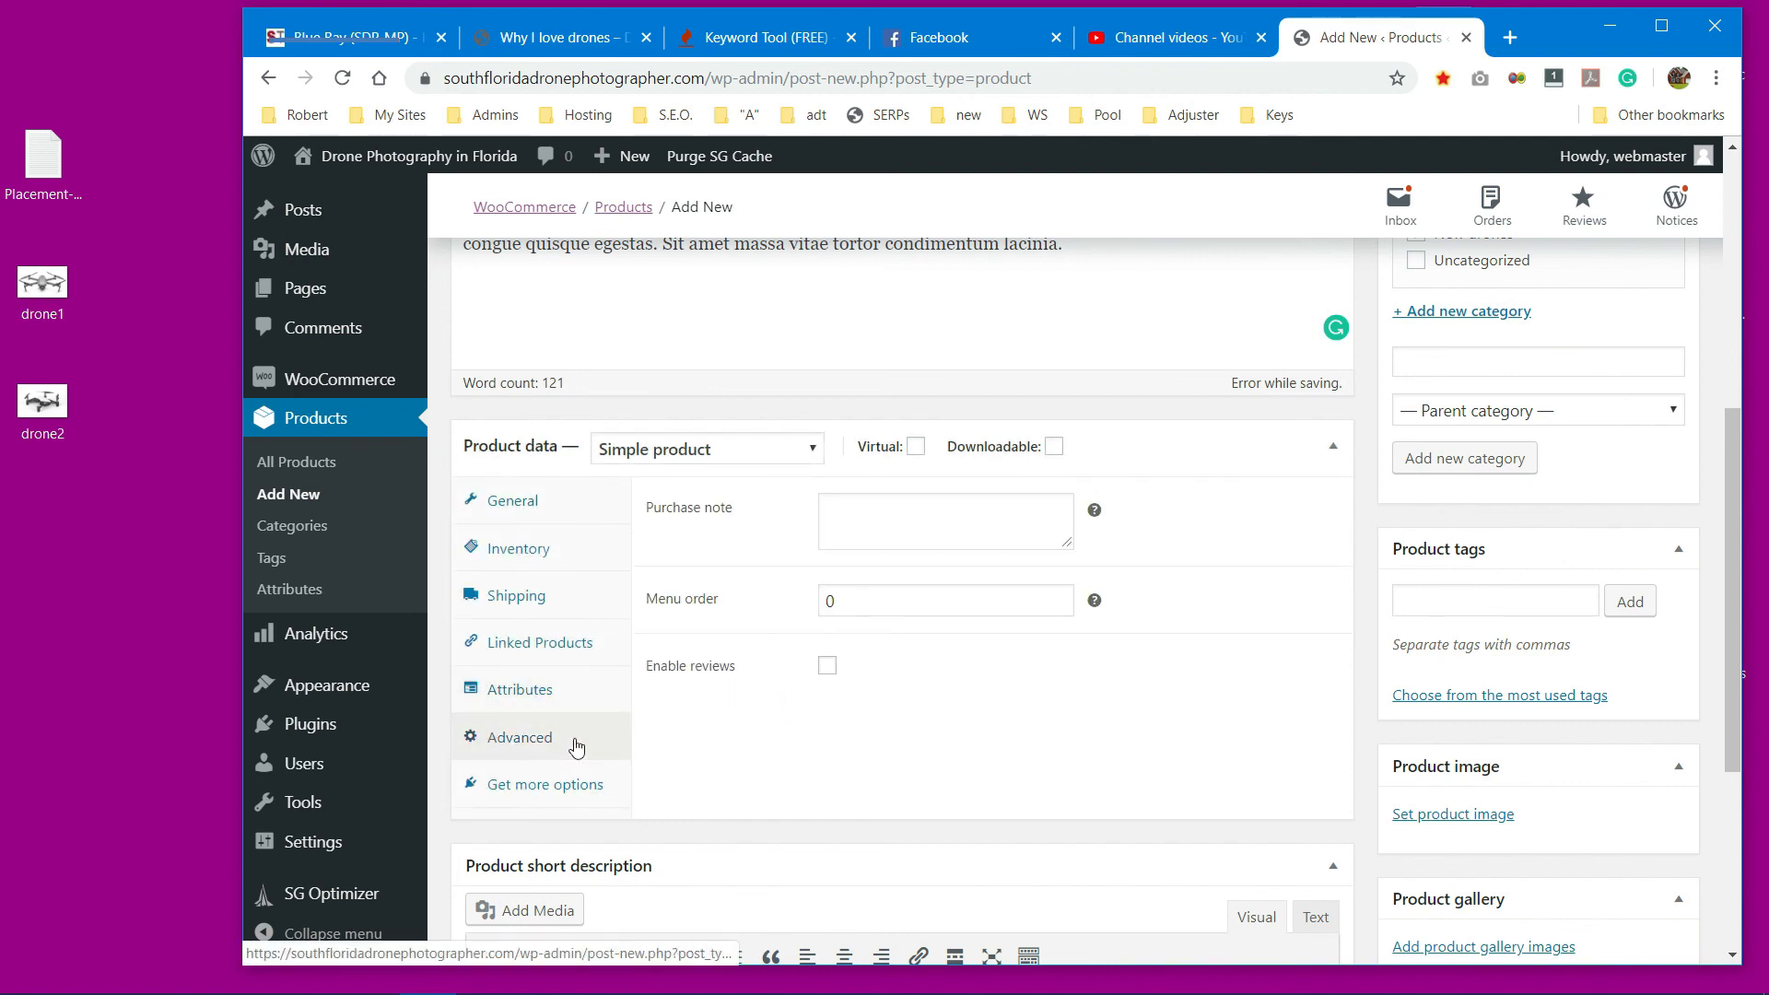
{"action": "left_click", "coordinate": [537, 792]}
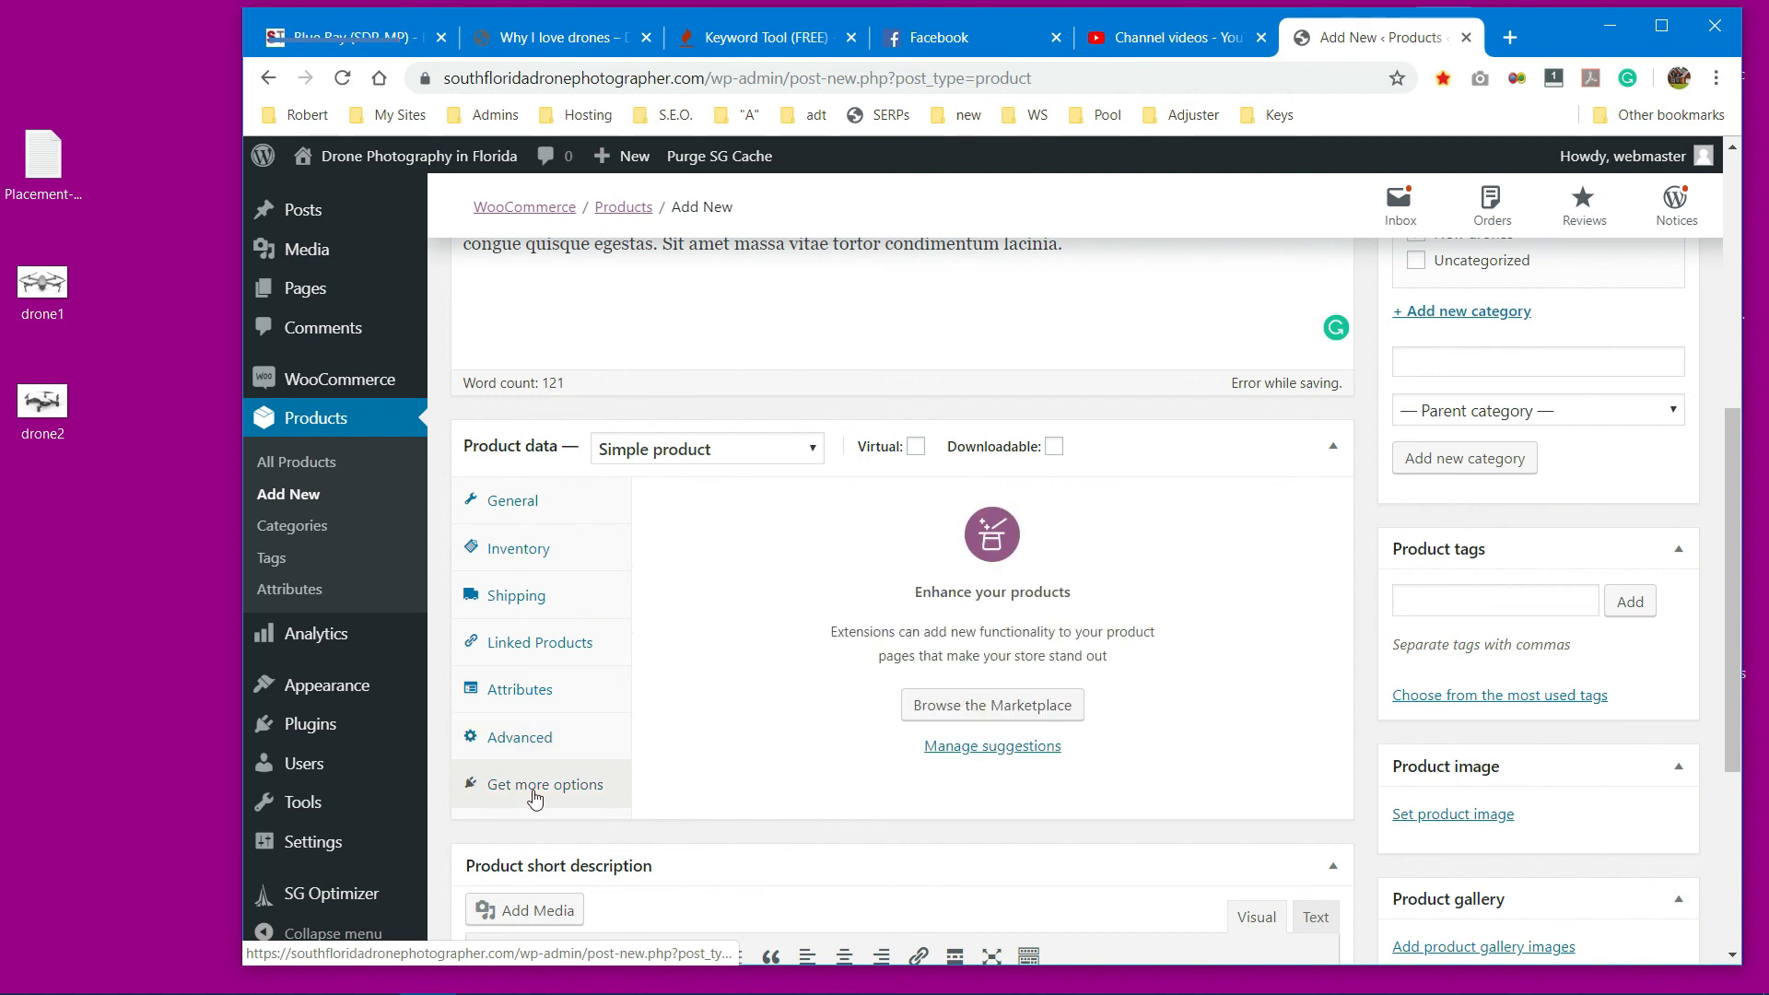
{"action": "left_click", "coordinate": [549, 509]}
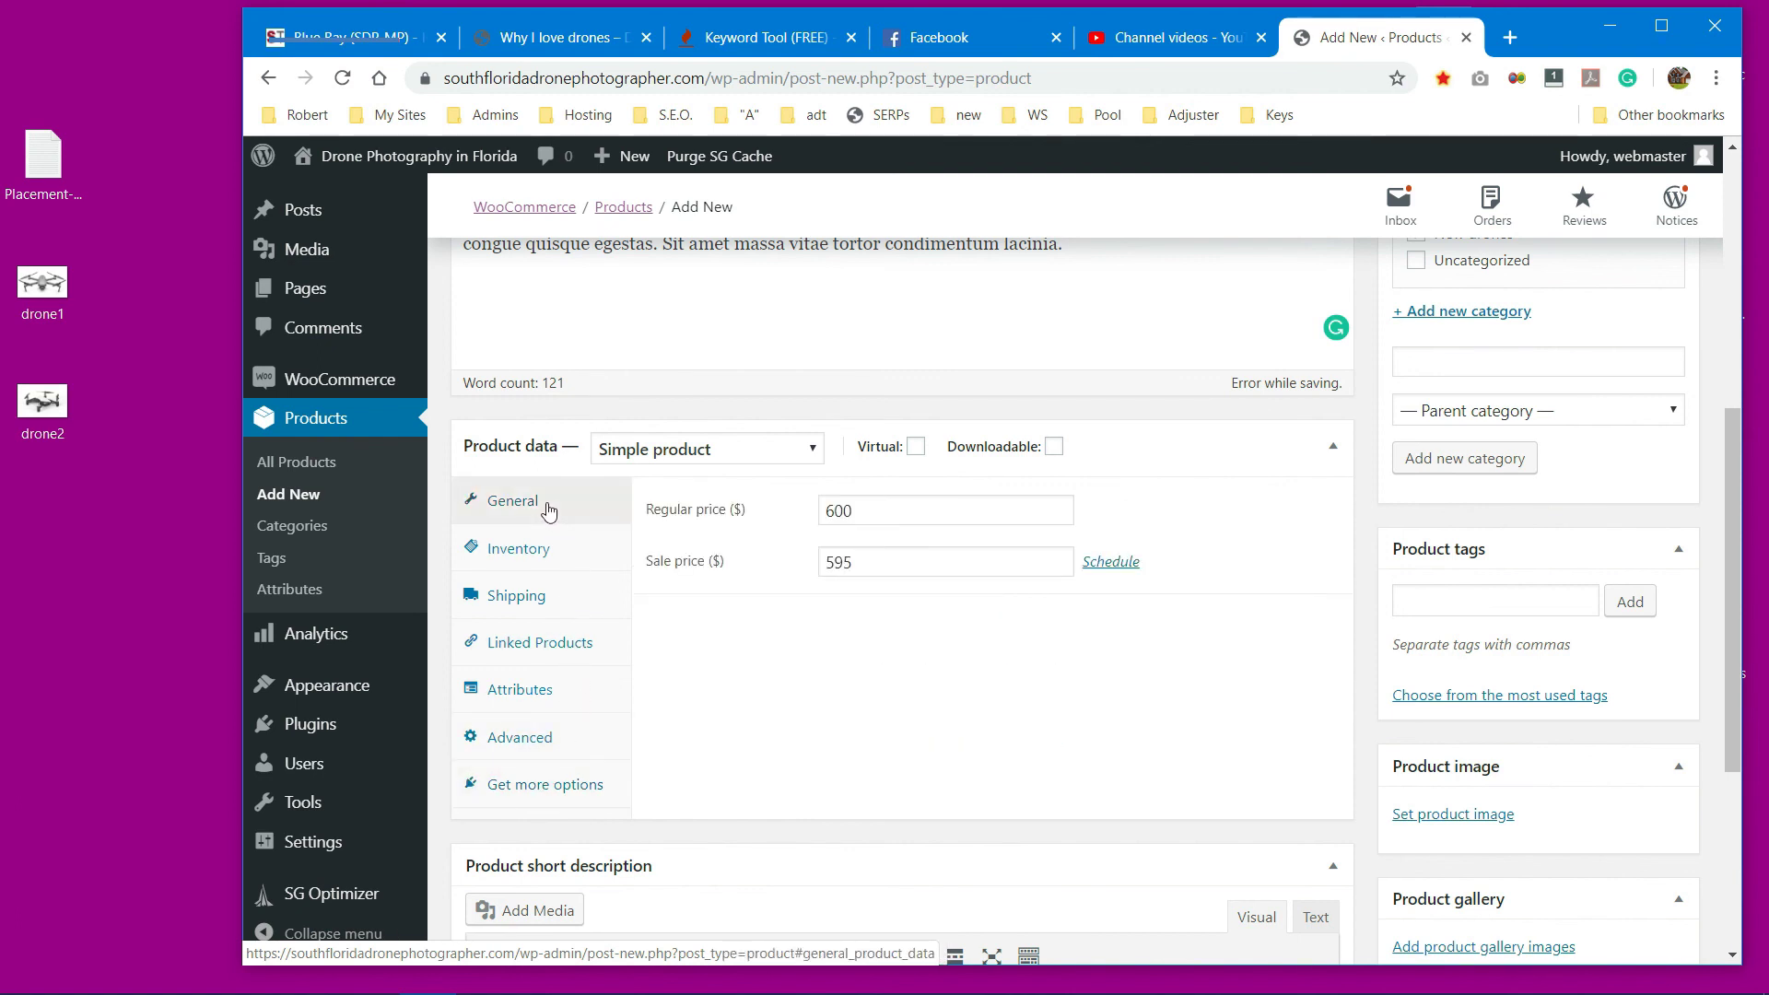
Step: Write the product short description as a bulleted list with "Flys really high" and "crashes easily"
{"action": "scroll", "coordinate": [1326, 589], "scroll_direction": "down", "scroll_amount": 3}
{"action": "scroll", "coordinate": [1340, 576], "scroll_direction": "down", "scroll_amount": 2}
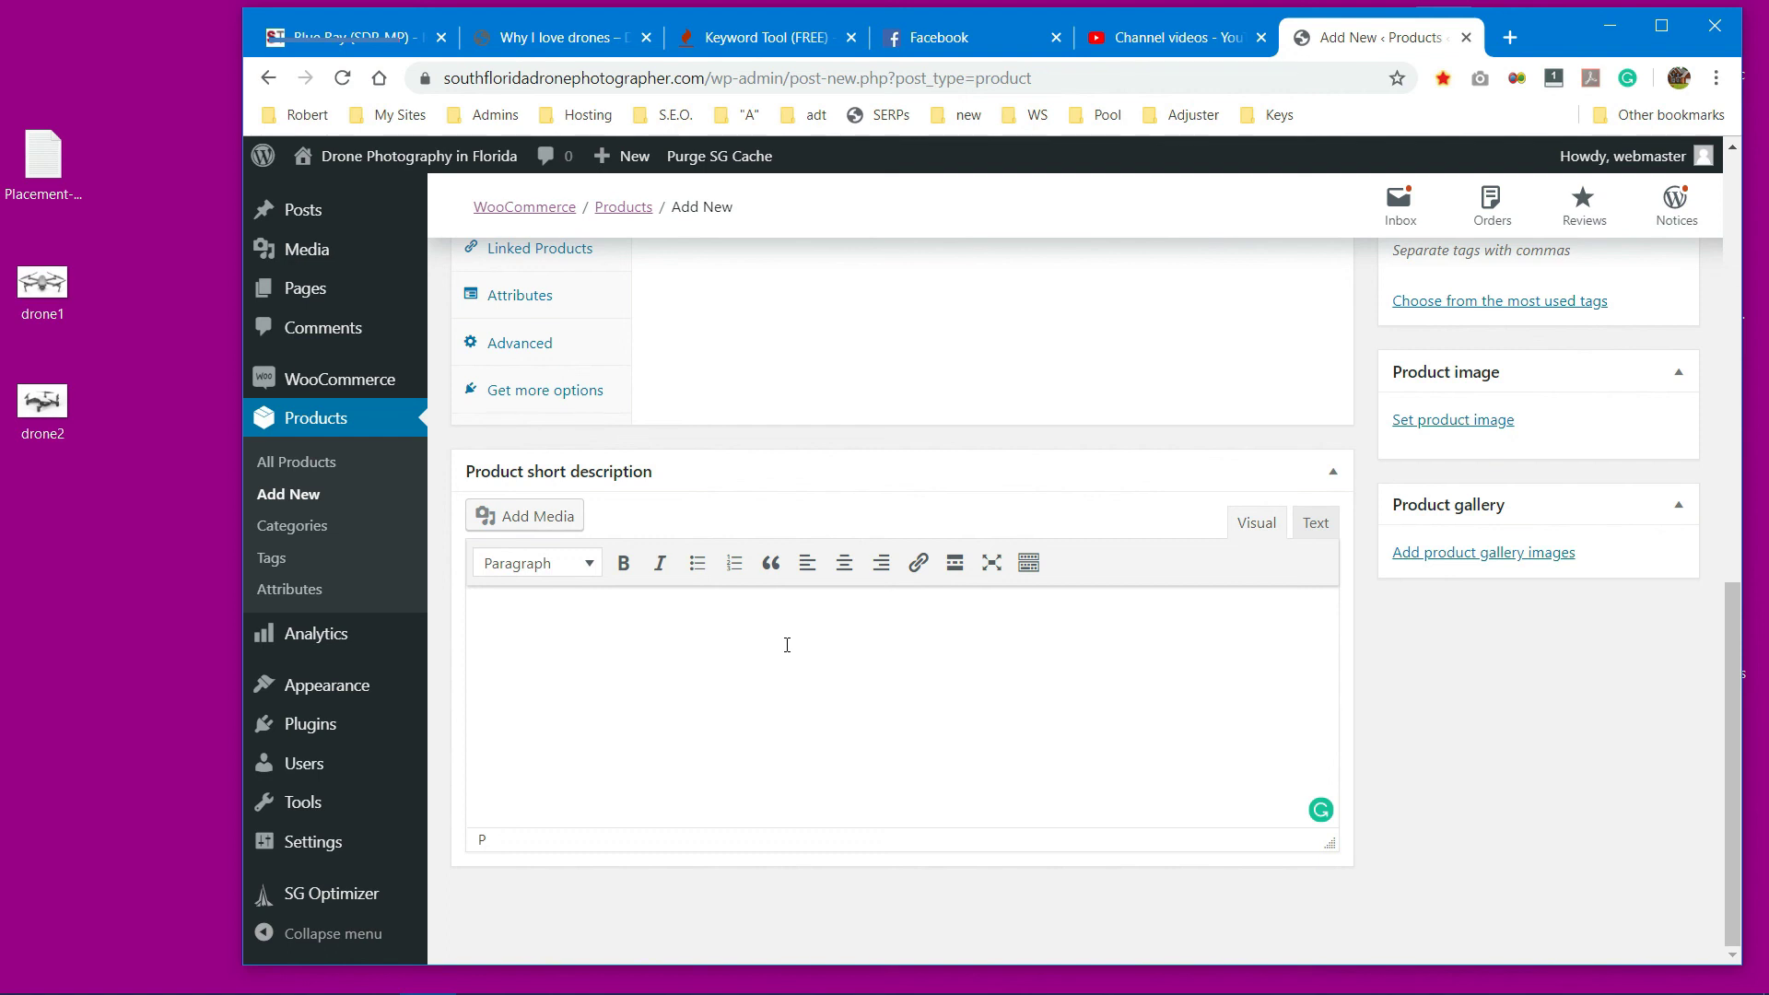
{"action": "type", "text": "Flys really high"}
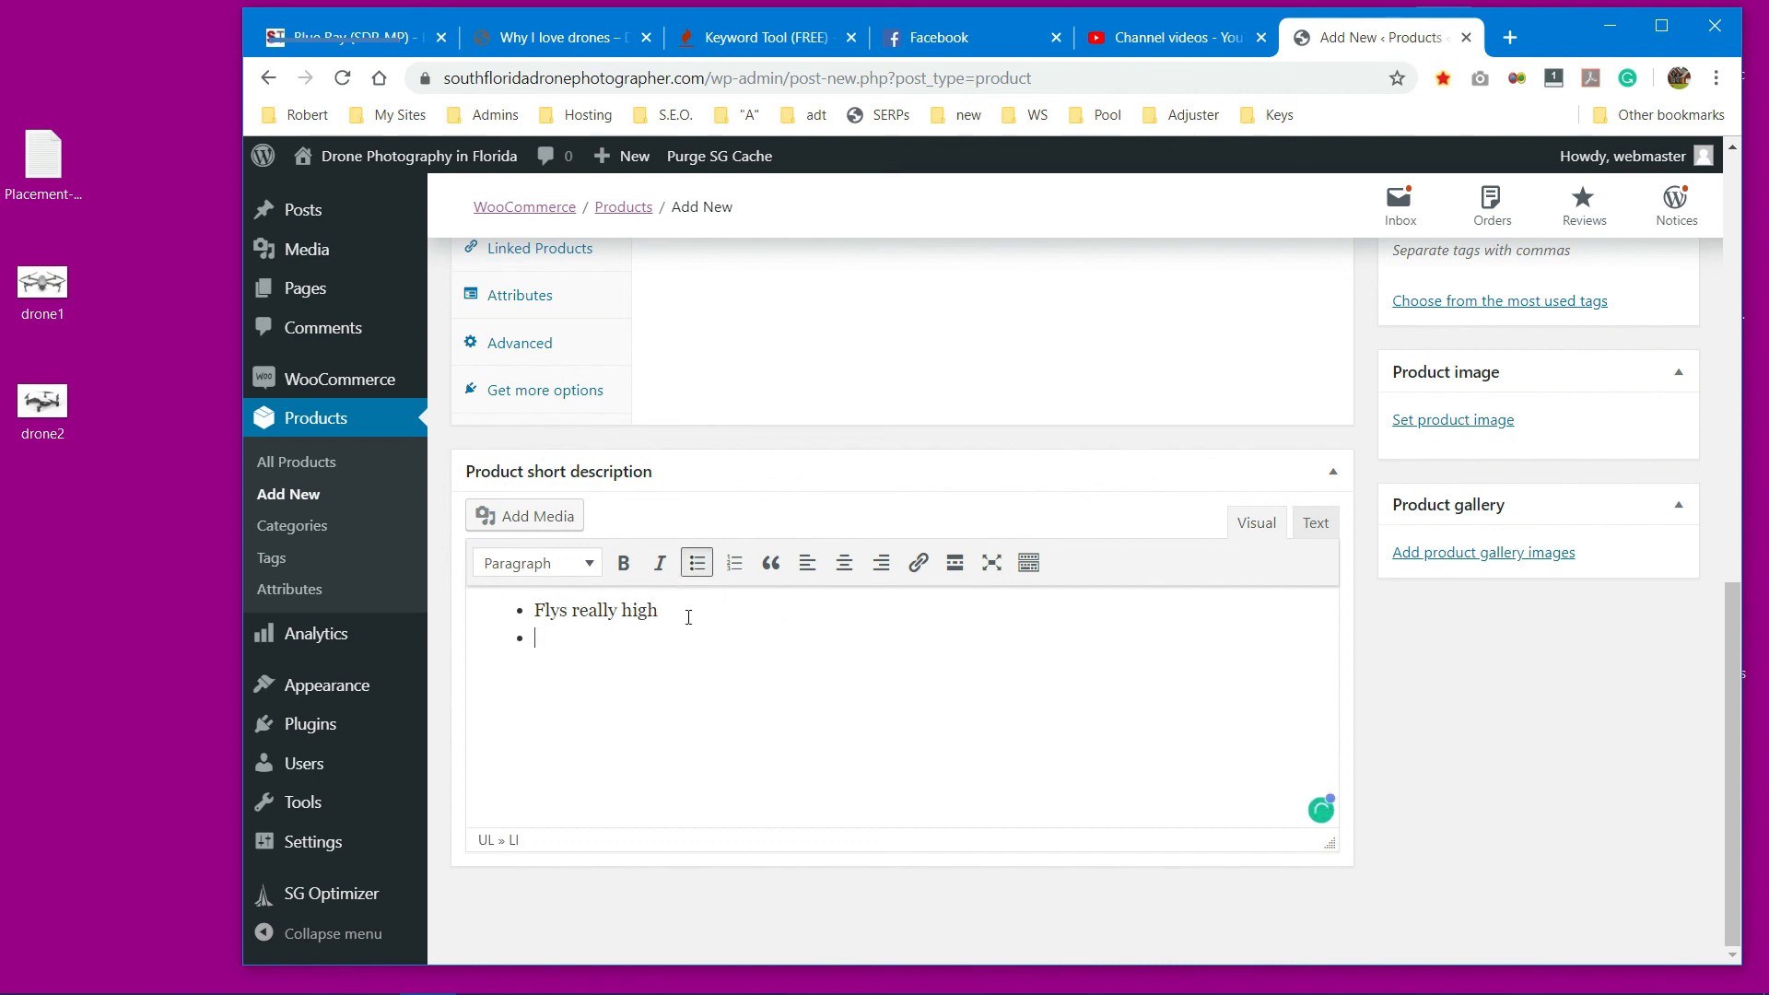
{"action": "type", "text": "rashes easily"}
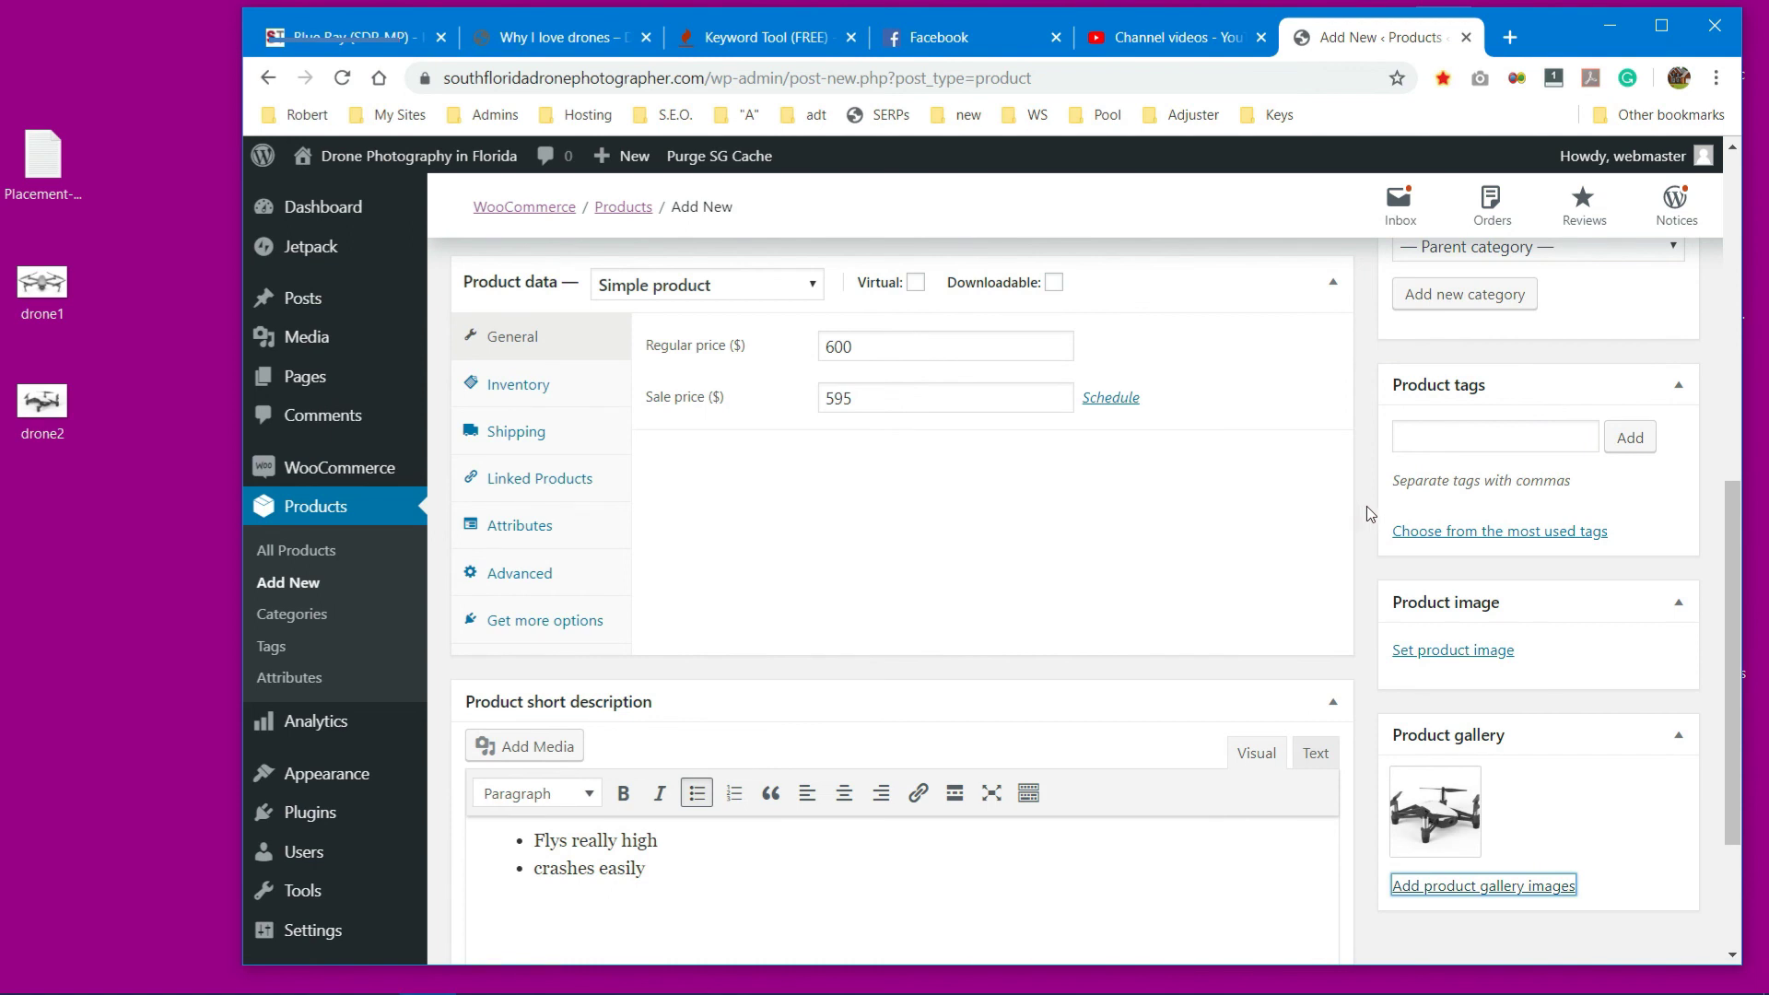
Step: Set the grey folding drone picture from the media library as the product image
{"action": "left_click", "coordinate": [1452, 651]}
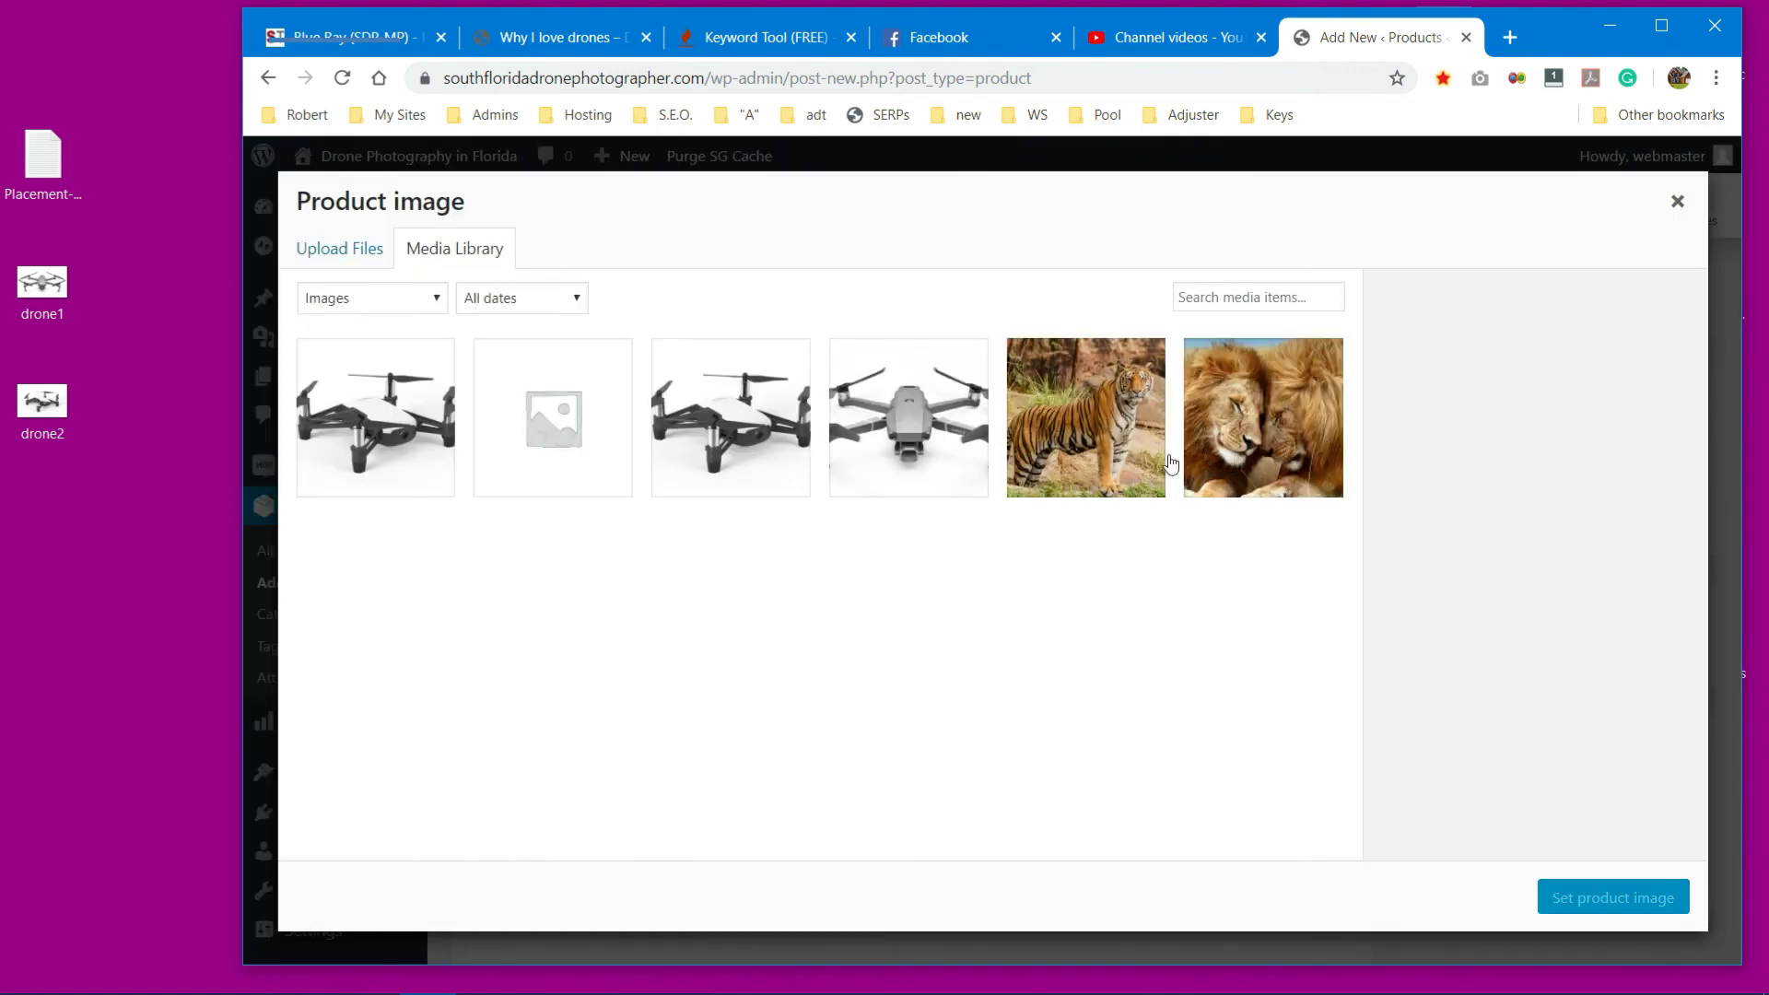
{"action": "left_click", "coordinate": [840, 428]}
{"action": "left_click", "coordinate": [1608, 898]}
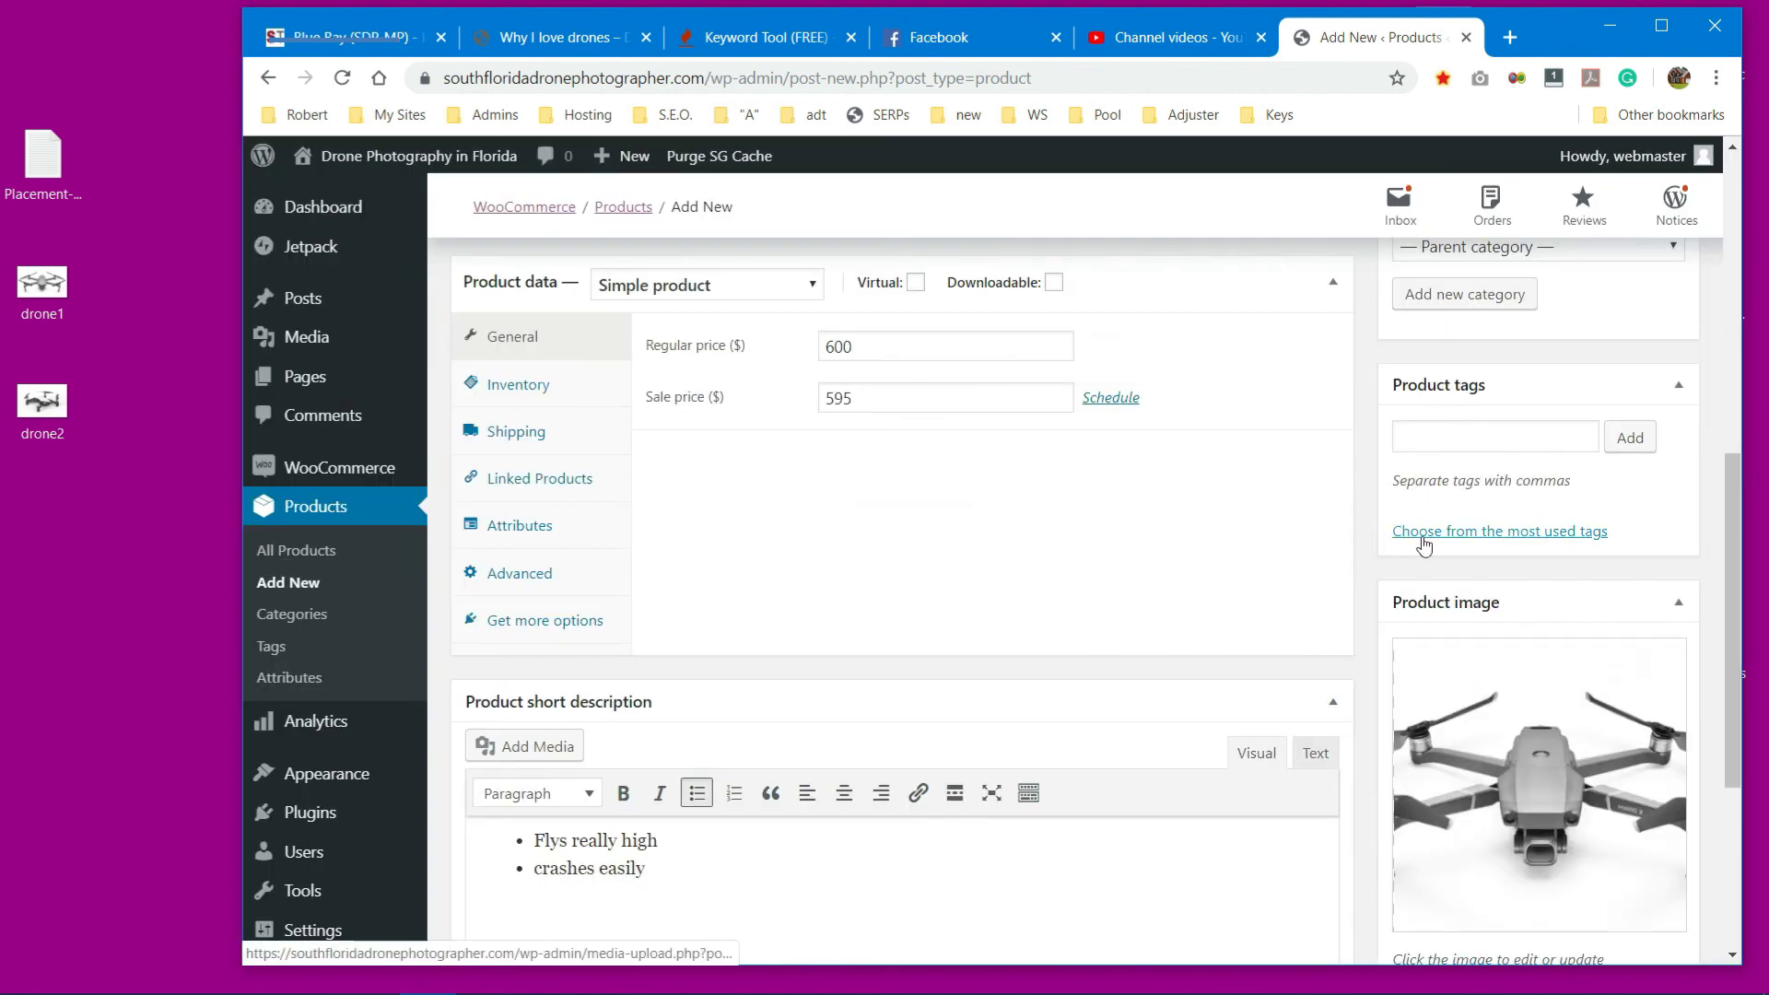
{"action": "scroll", "coordinate": [1346, 532], "scroll_direction": "down", "scroll_amount": 1}
{"action": "scroll", "coordinate": [1356, 535], "scroll_direction": "down", "scroll_amount": 3}
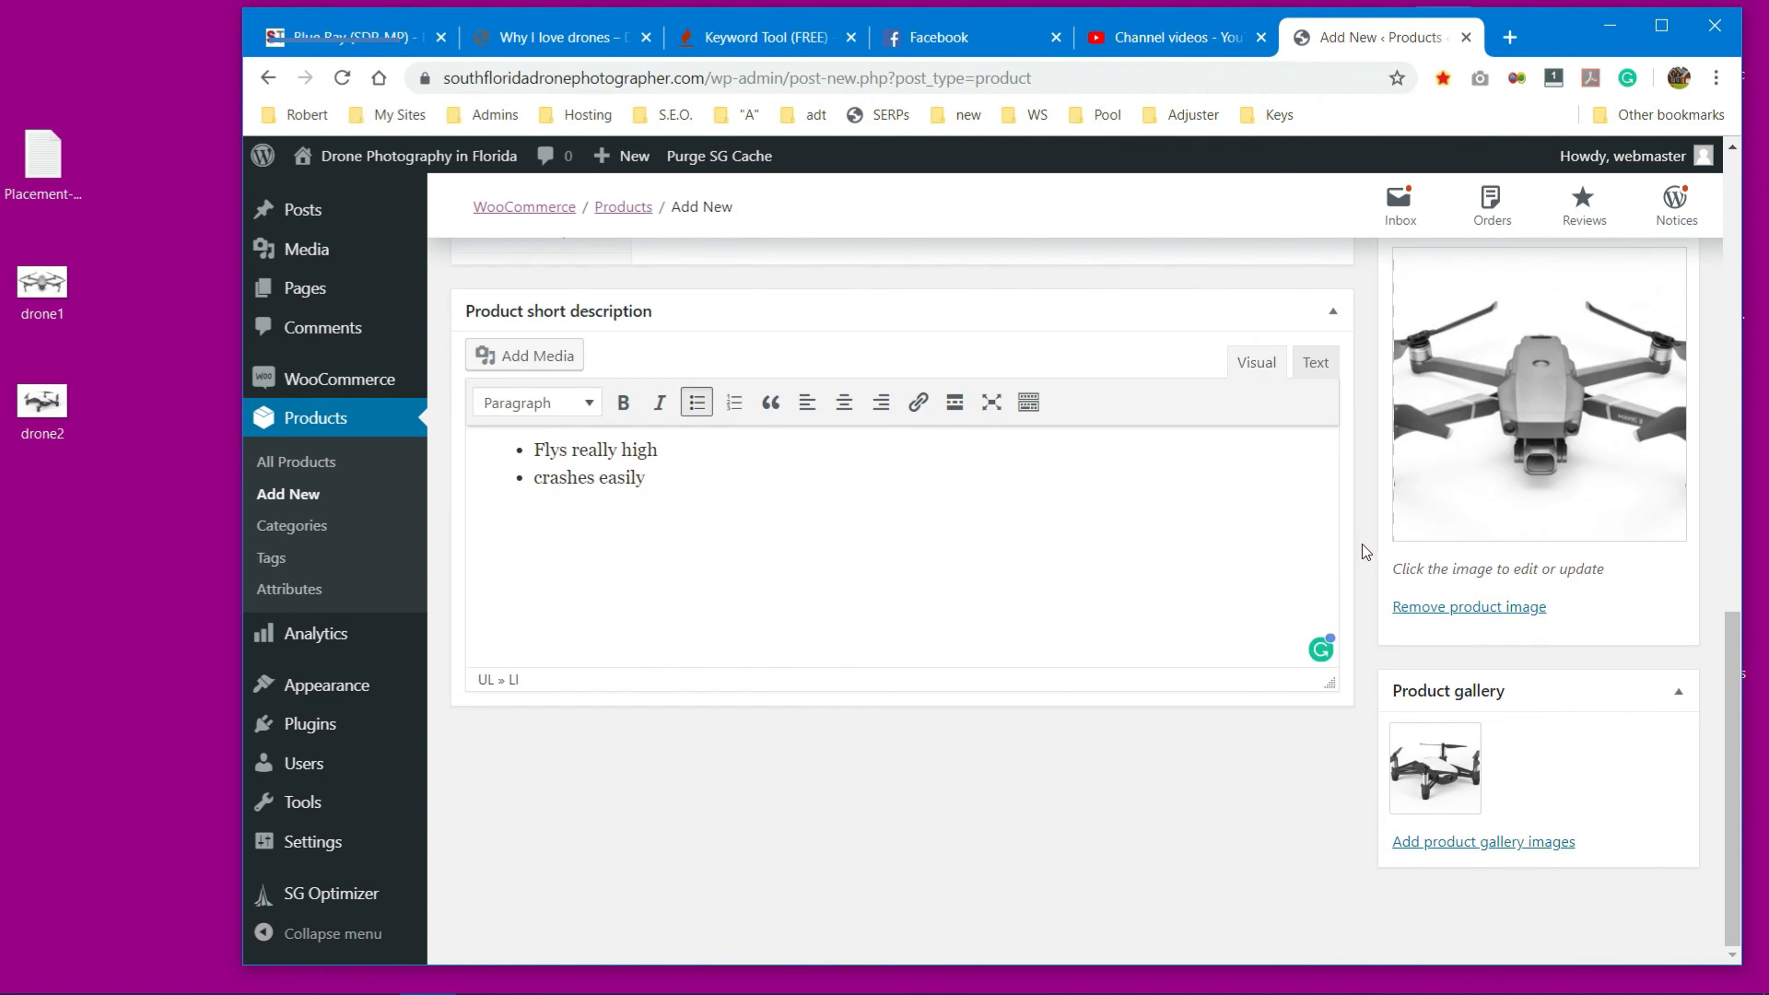
Step: Complete the second bullet of the short description so it reads "crashes easily"
{"action": "scroll", "coordinate": [1361, 551], "scroll_direction": "up", "scroll_amount": 3}
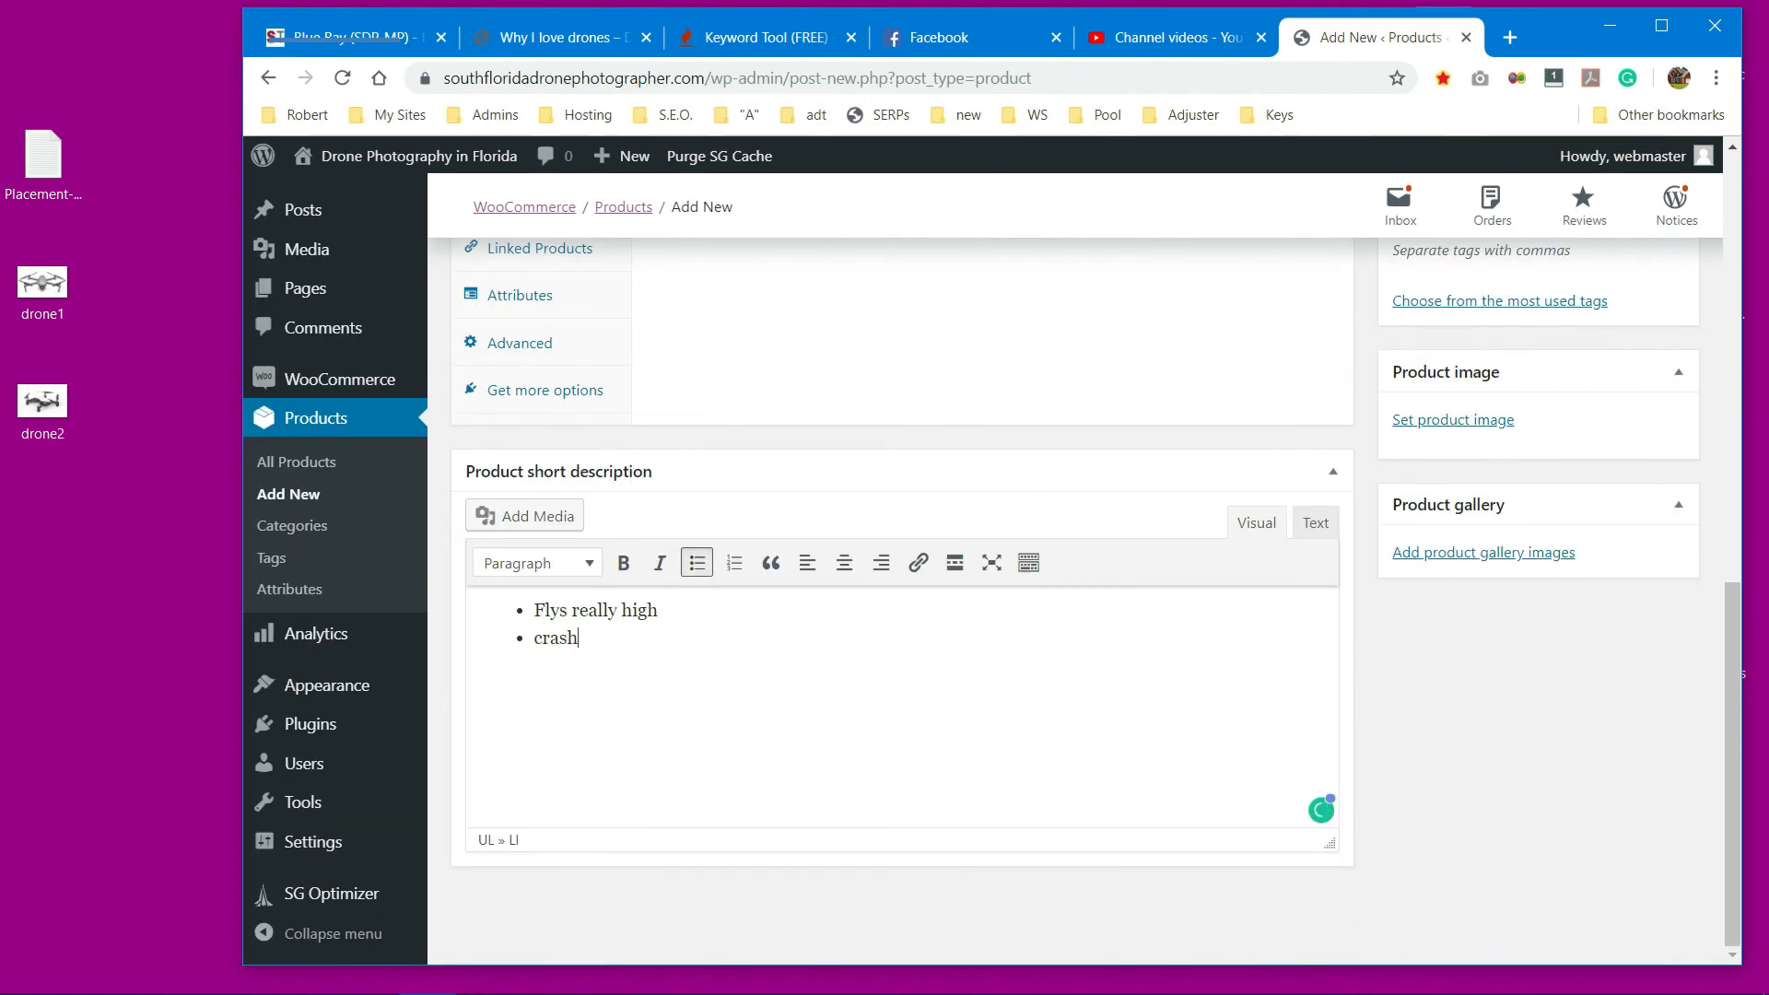
{"action": "type", "text": "es ea"}
Step: Upload the drone2 image from the desktop, enter the alt text "fancy new dr", and add it to the product gallery
{"action": "left_click", "coordinate": [1450, 554]}
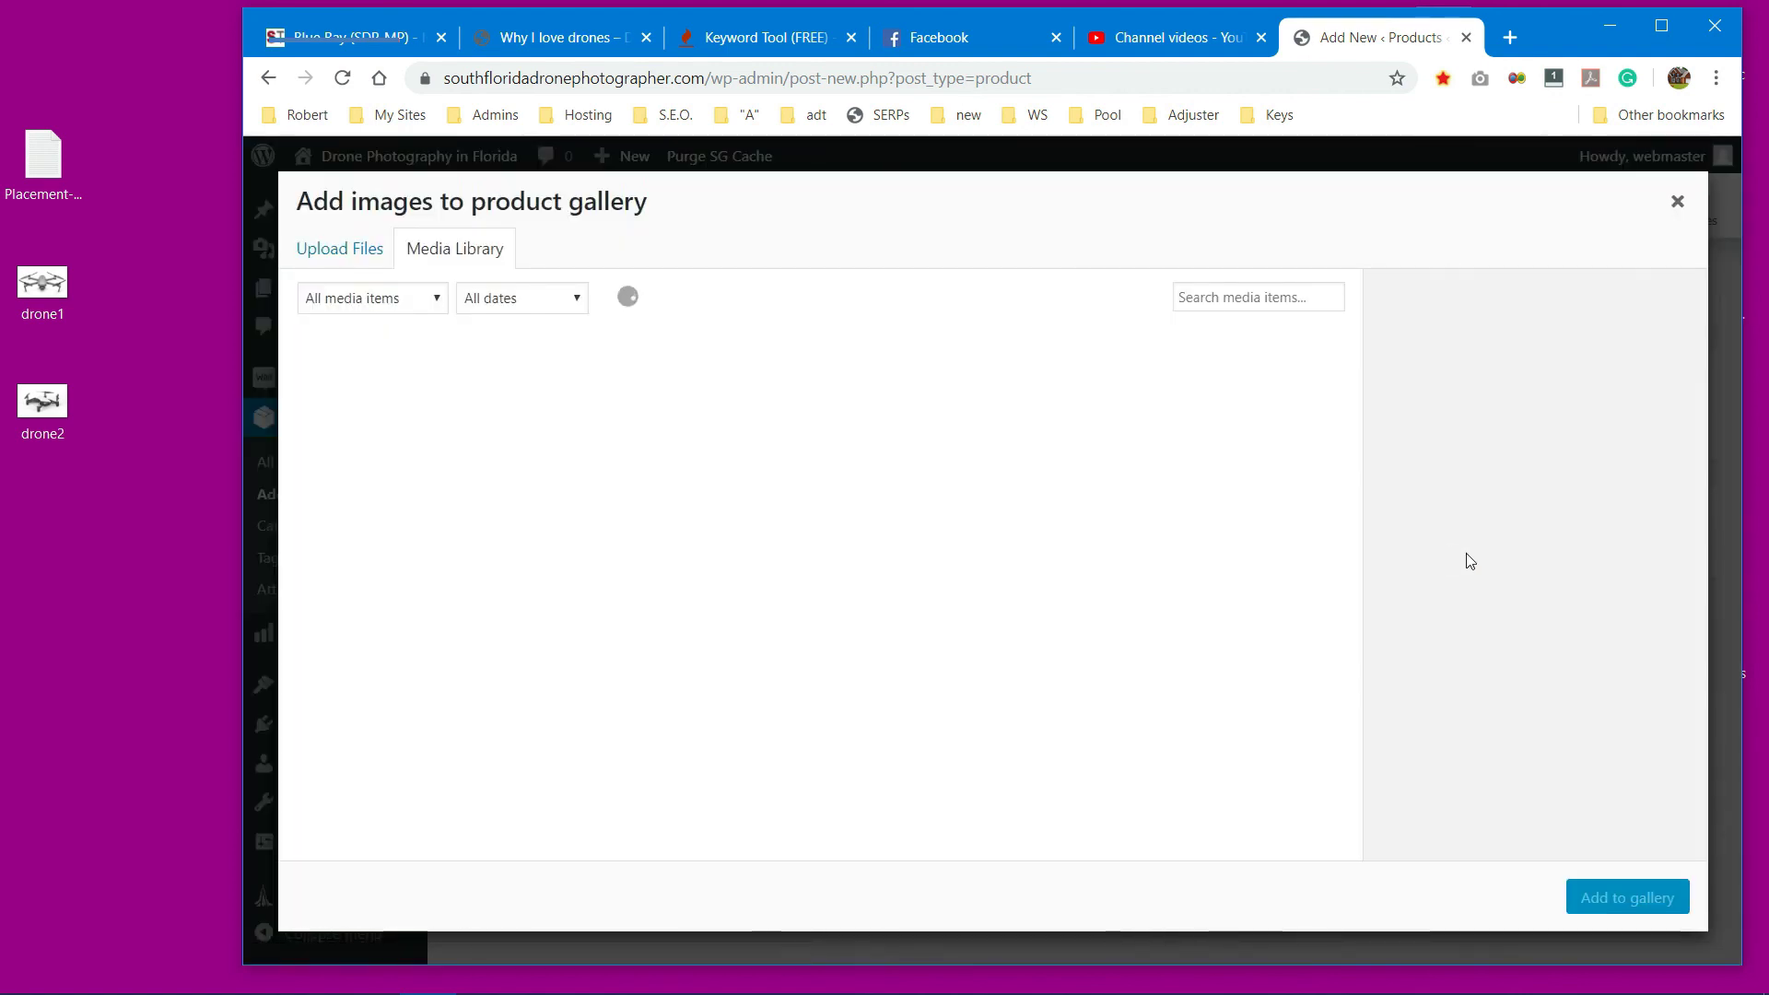
{"action": "left_click", "coordinate": [322, 246]}
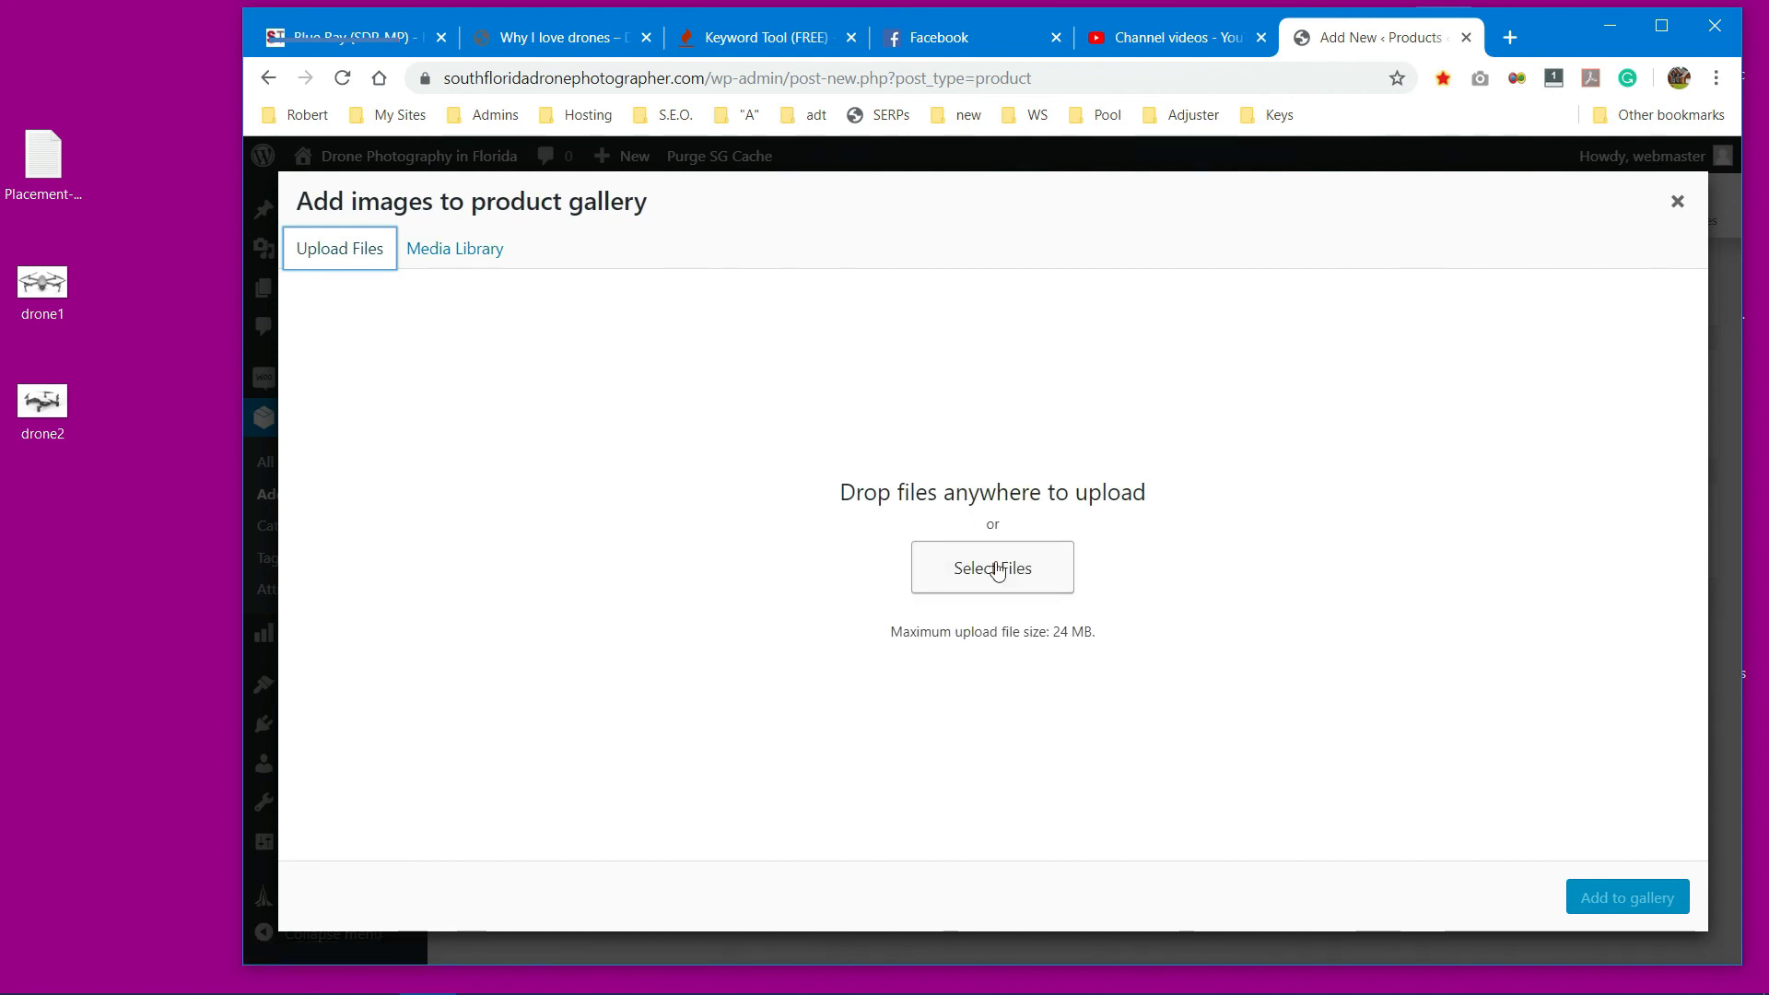
{"action": "left_click", "coordinate": [489, 247]}
{"action": "left_click_drag", "start_coordinate": [43, 402], "coordinate": [599, 603]}
{"action": "left_click", "coordinate": [1541, 500]}
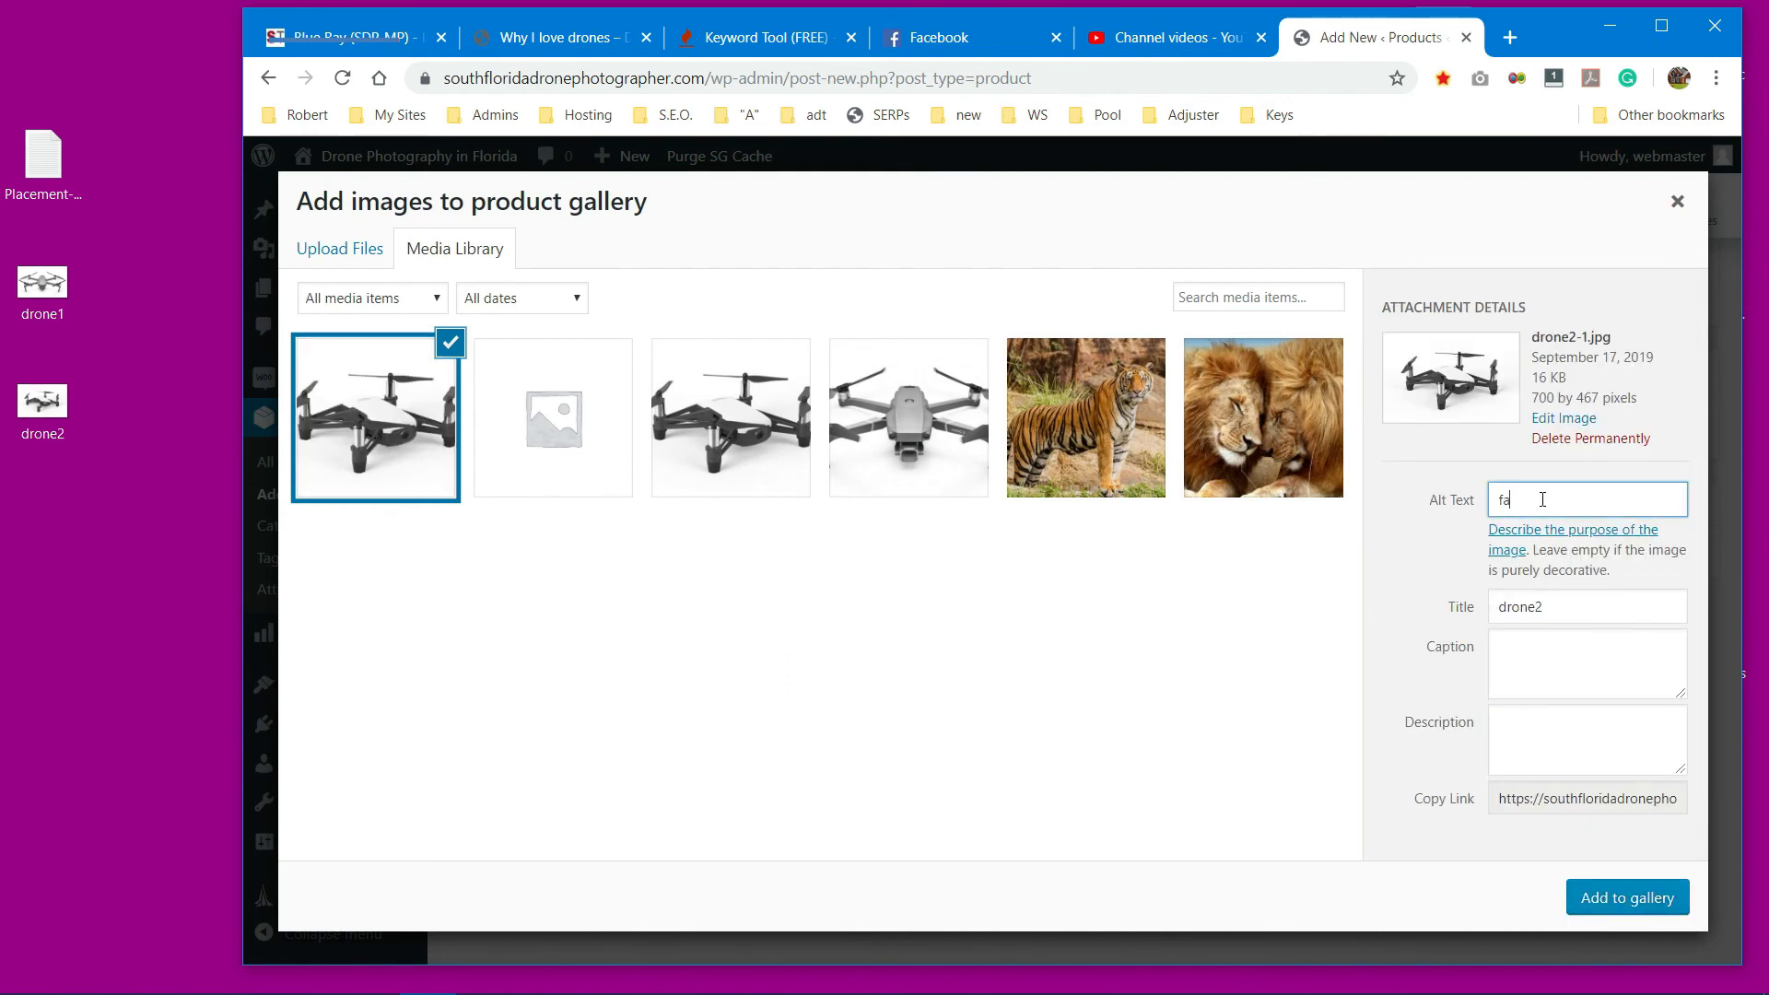
{"action": "type", "text": "fancy new dr"}
{"action": "left_click", "coordinate": [1664, 898]}
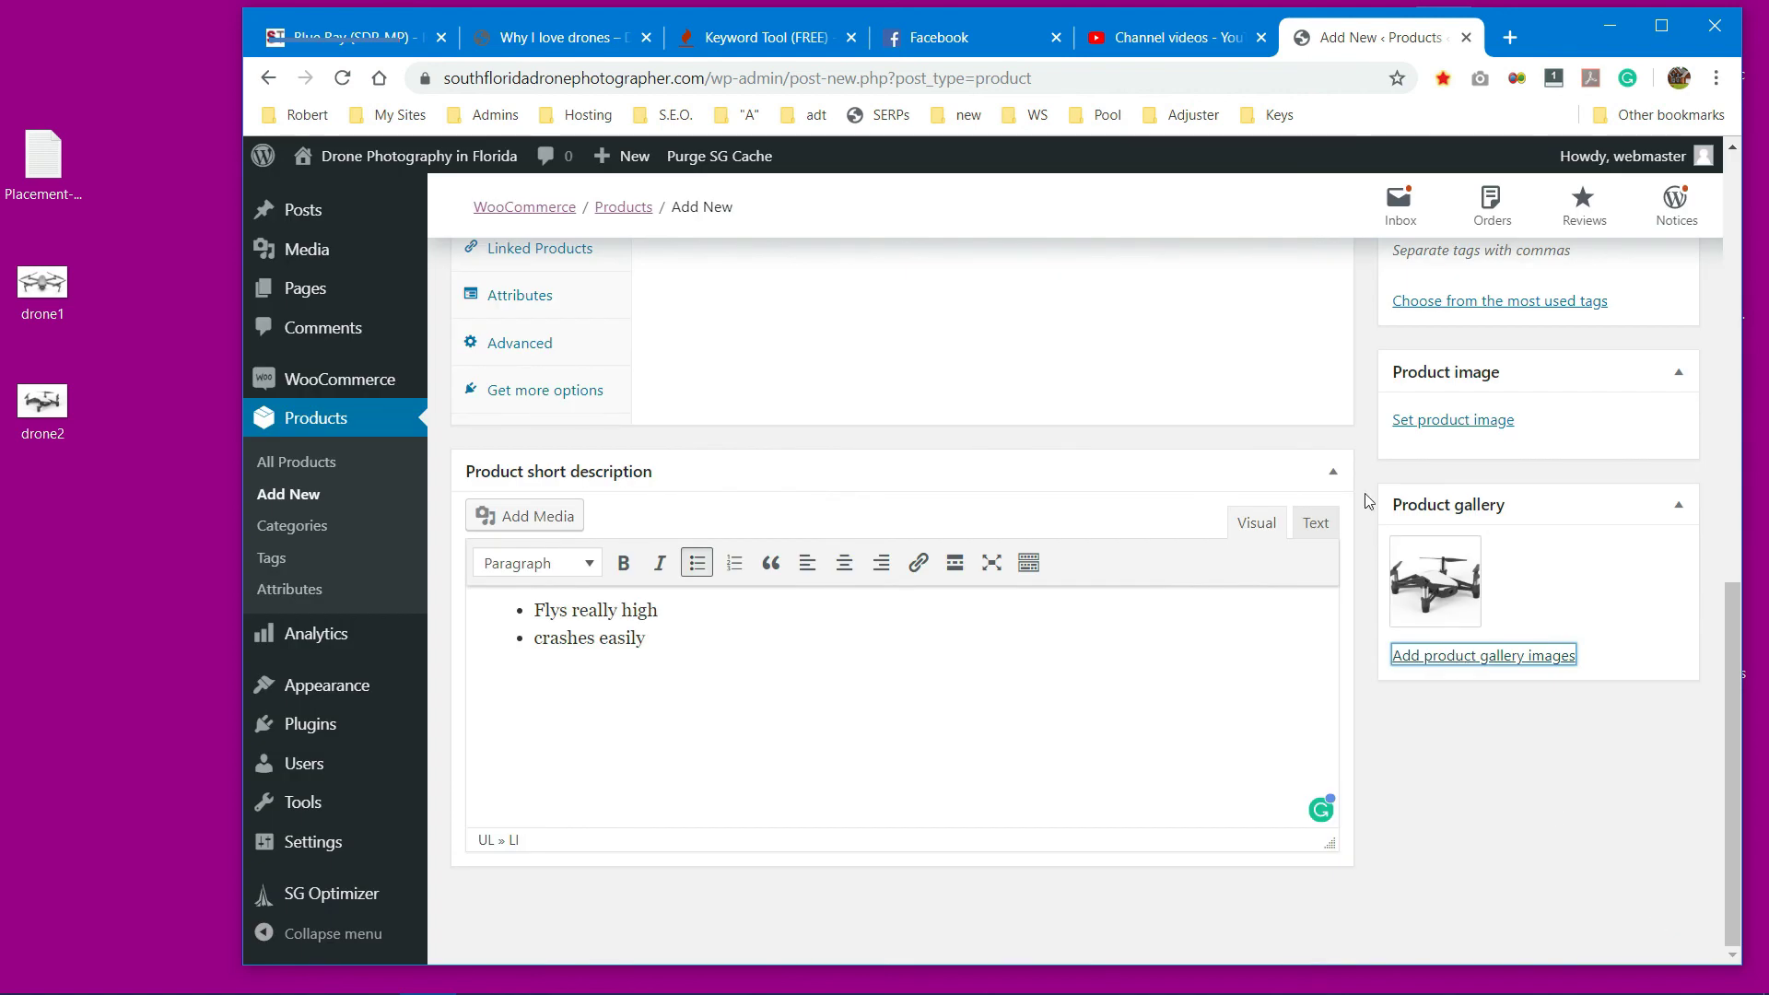
Step: Publish the Fancy new Drone product
{"action": "scroll", "coordinate": [1367, 502], "scroll_direction": "up", "scroll_amount": 6}
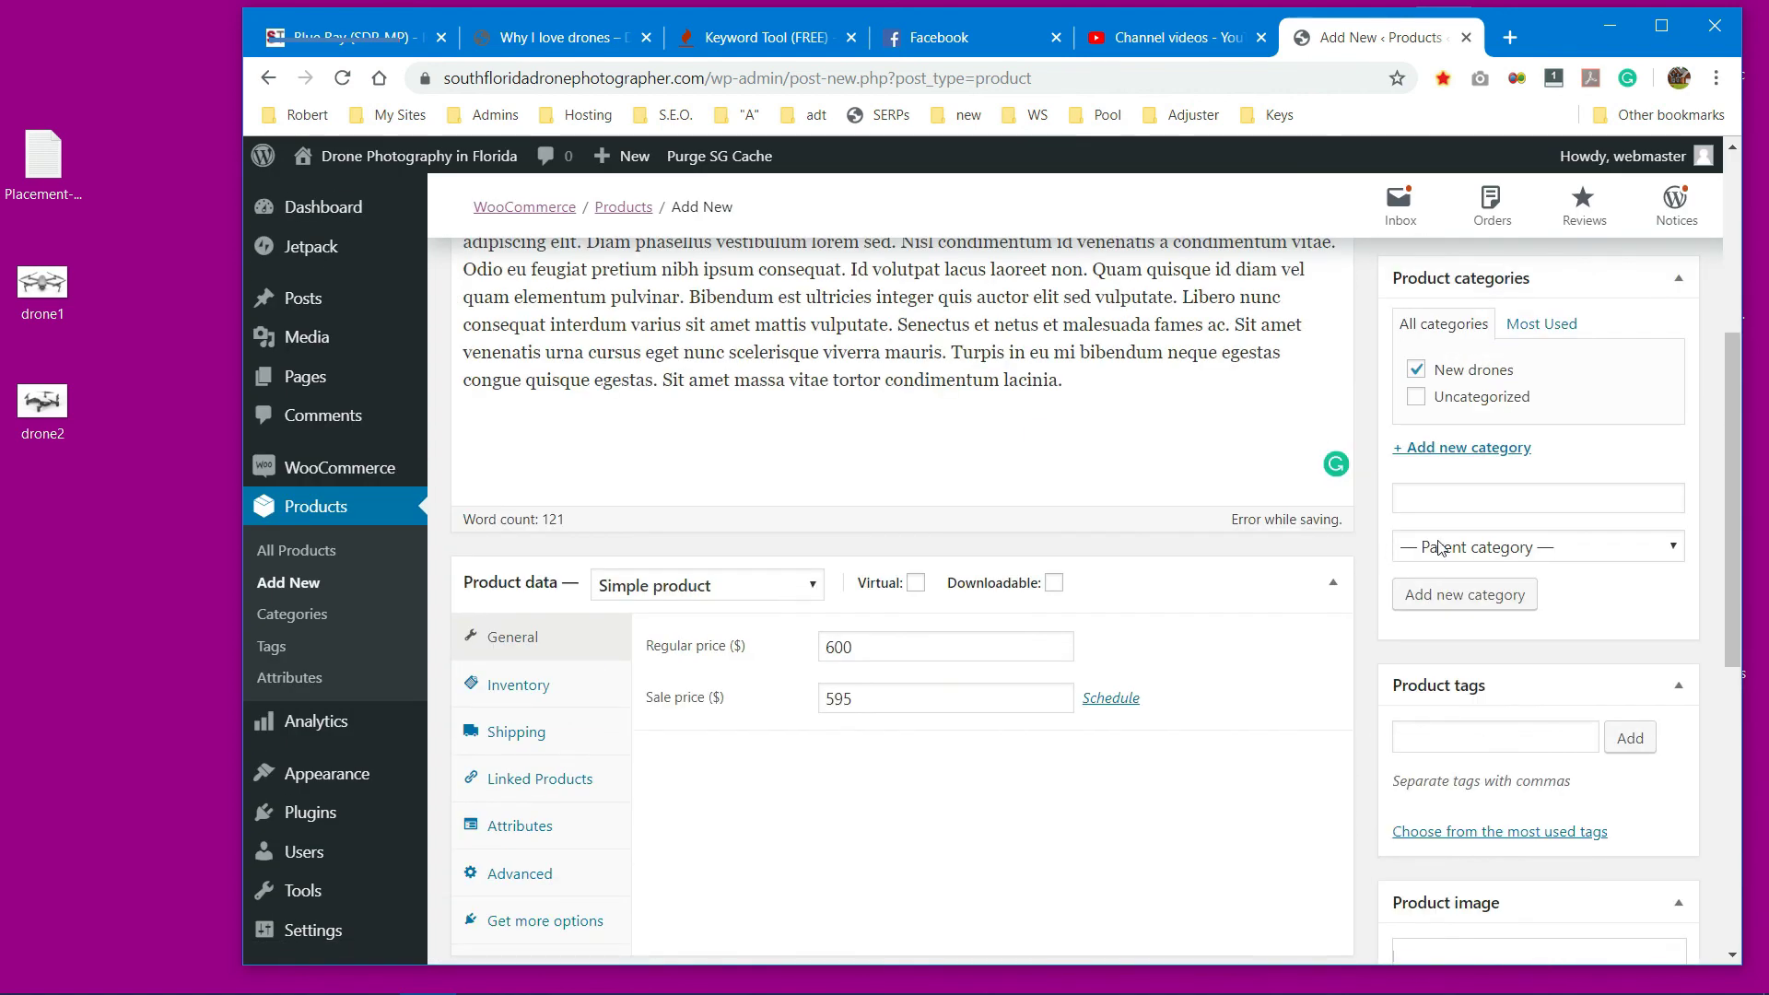
{"action": "left_click", "coordinate": [1515, 551]}
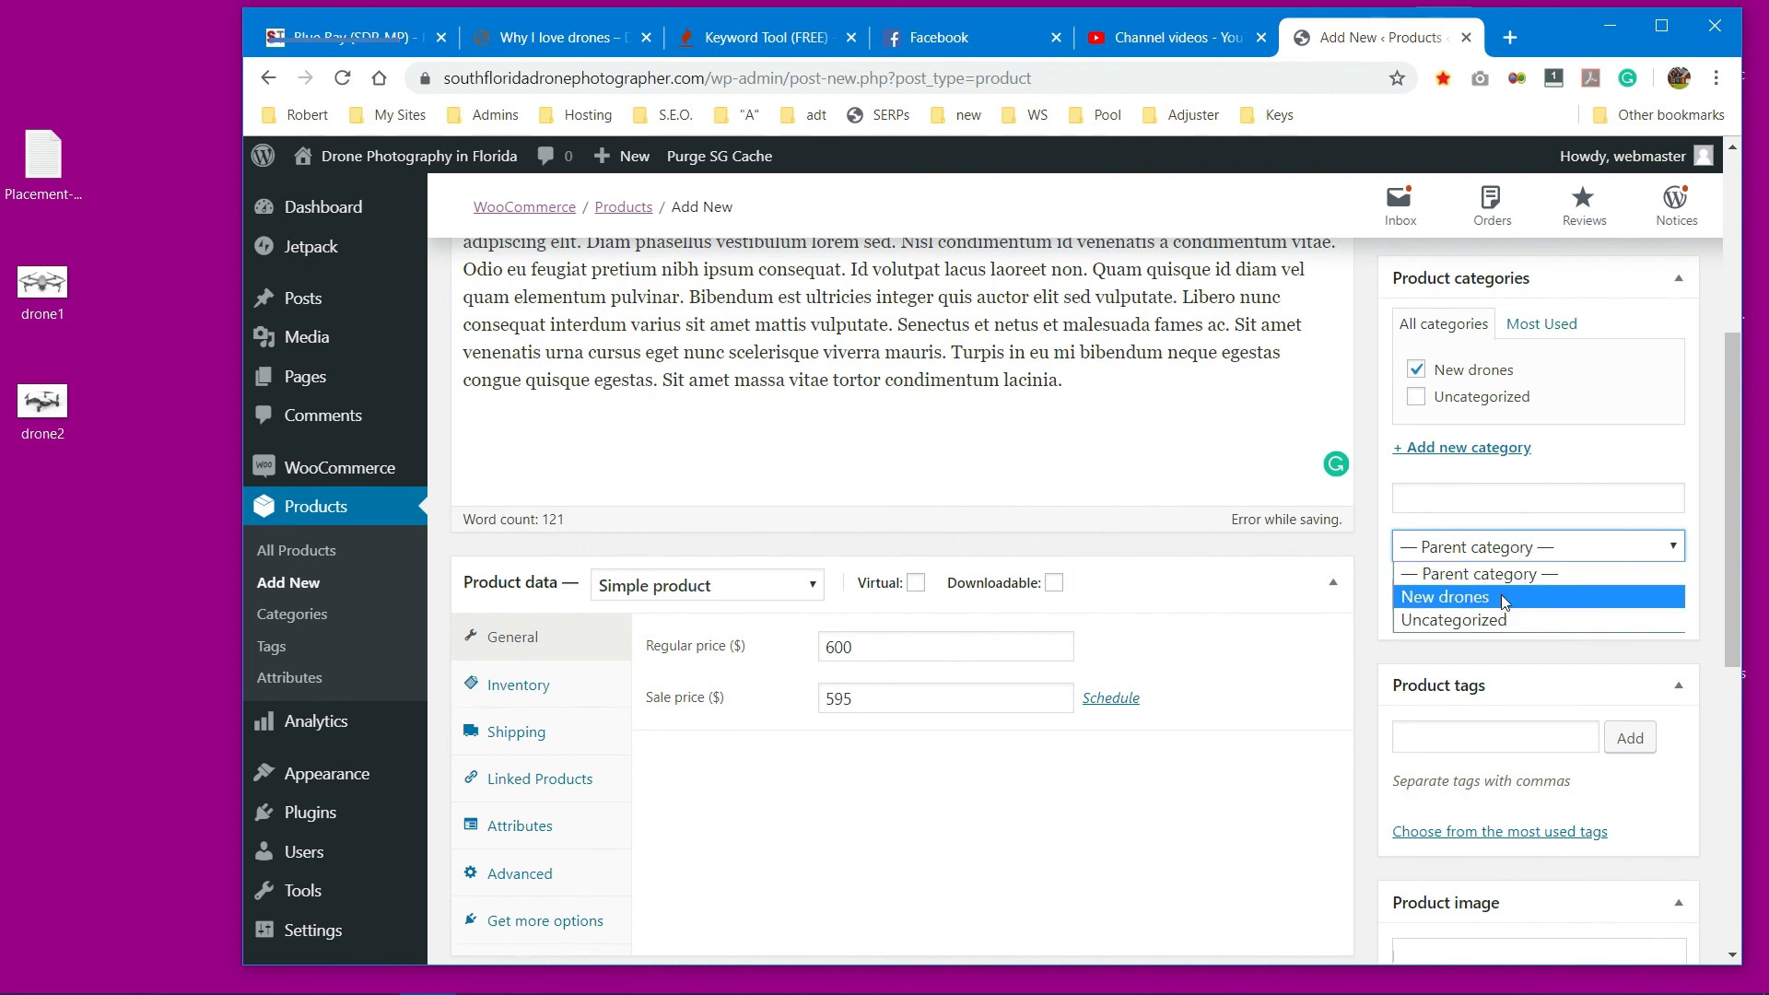
{"action": "left_click", "coordinate": [1382, 520]}
{"action": "scroll", "coordinate": [1382, 523], "scroll_direction": "up", "scroll_amount": 5}
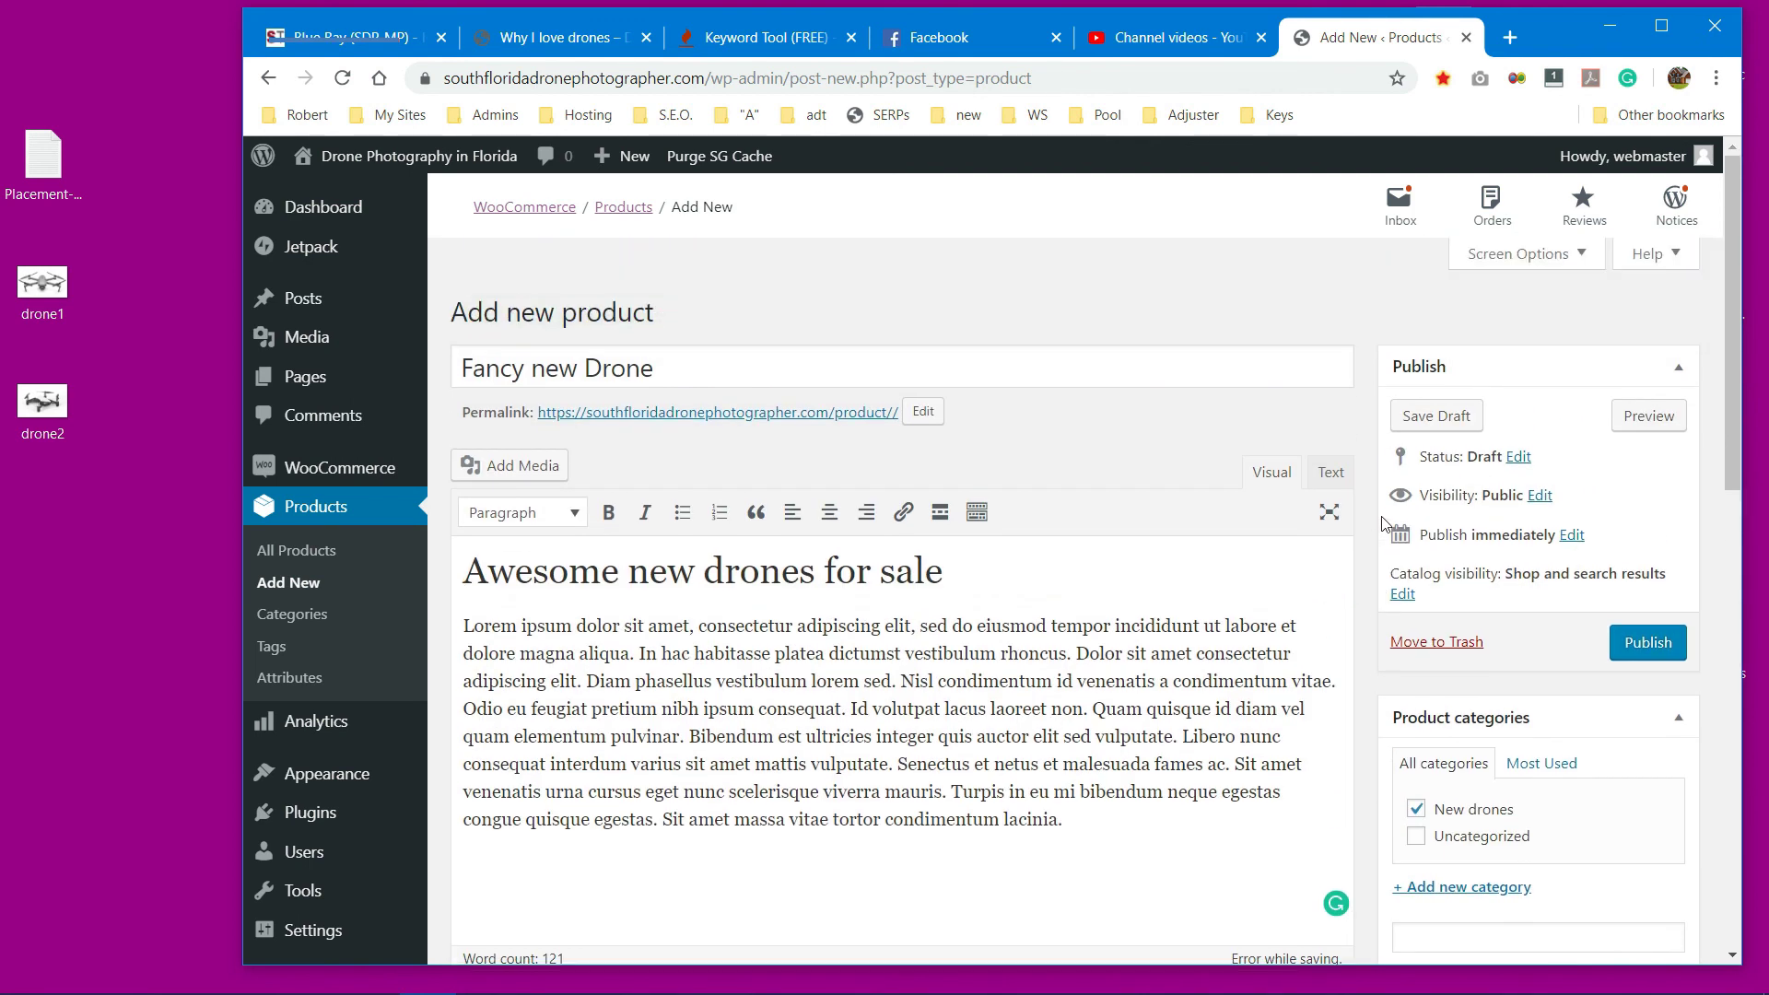
{"action": "left_click", "coordinate": [1630, 637]}
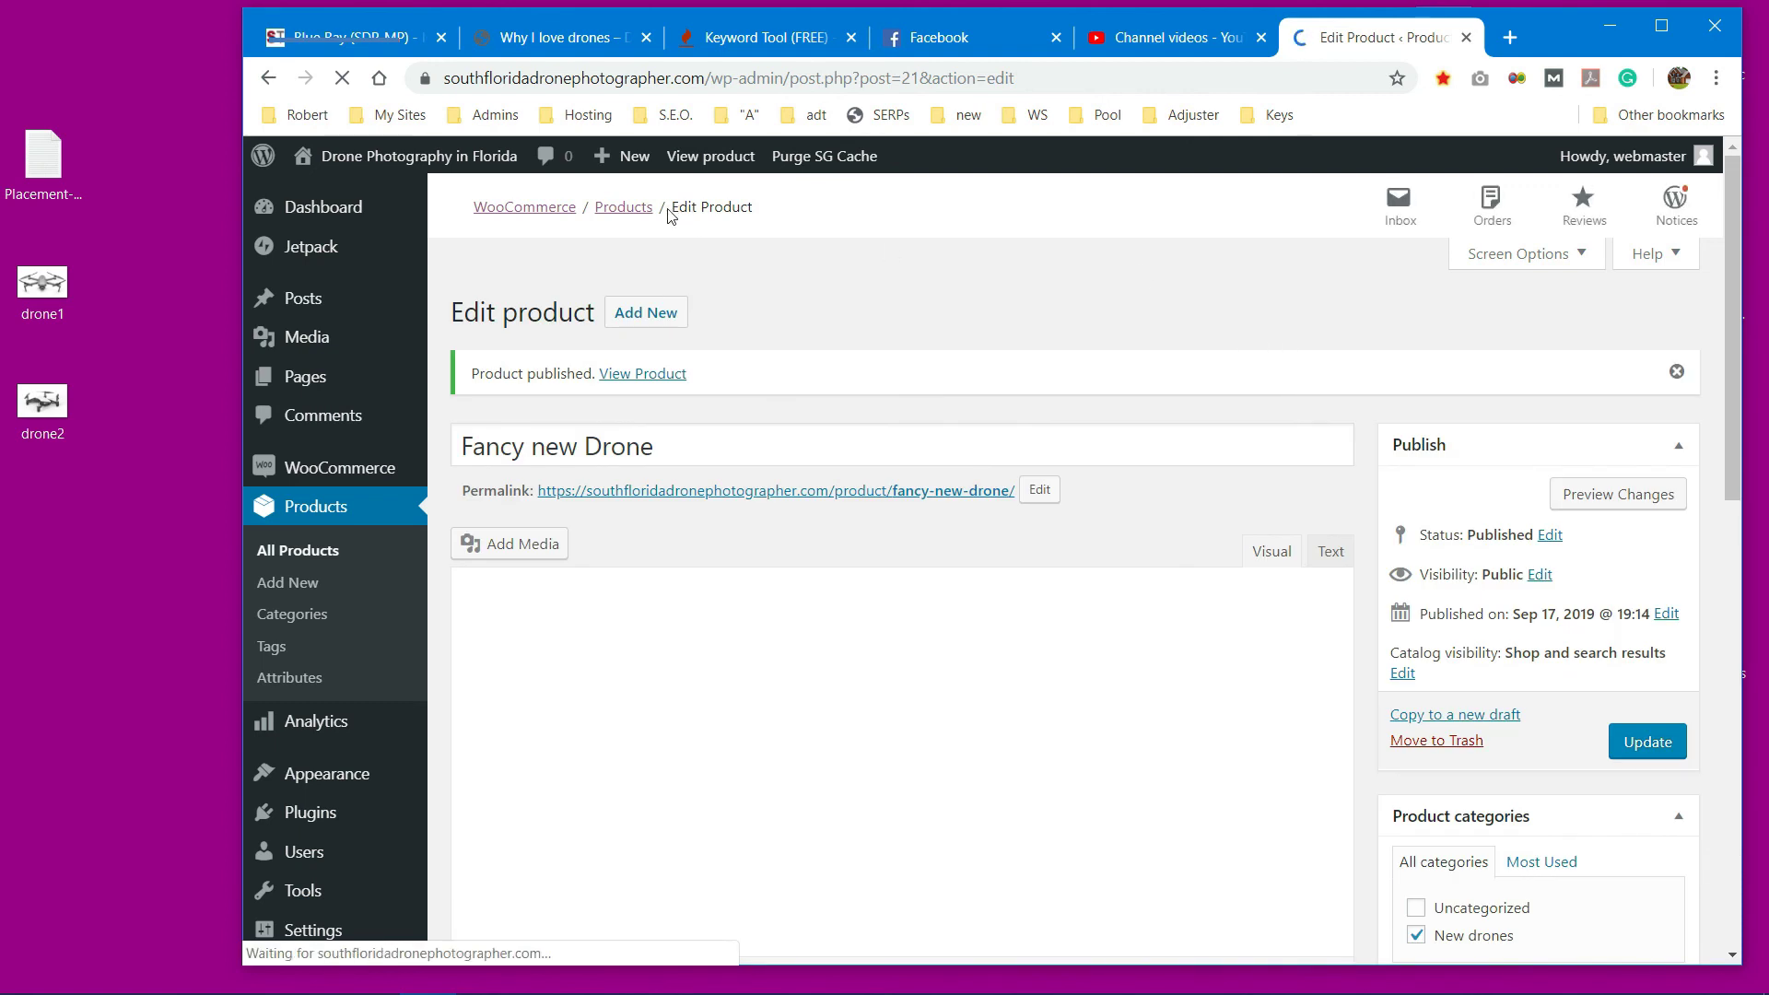
Step: Open the published product's store page and examine its images, prices, short description, SKU and full description
{"action": "left_click", "coordinate": [648, 378]}
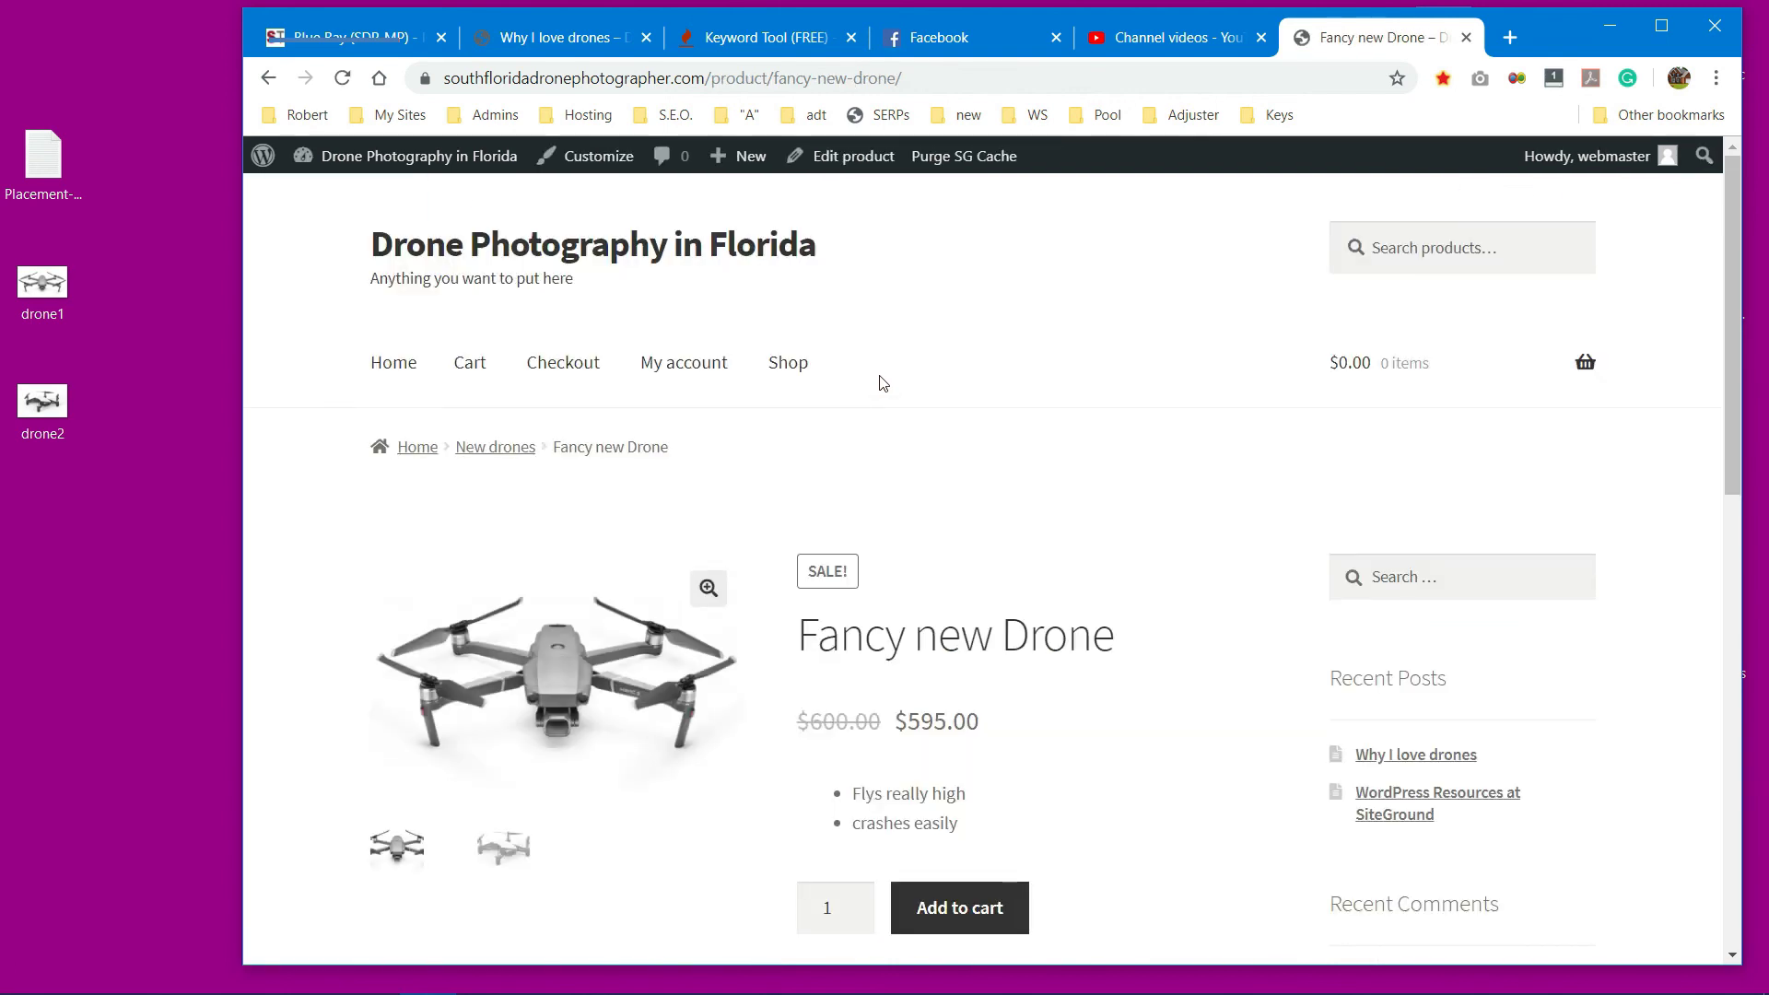
{"action": "scroll", "coordinate": [1207, 497], "scroll_direction": "down", "scroll_amount": 1}
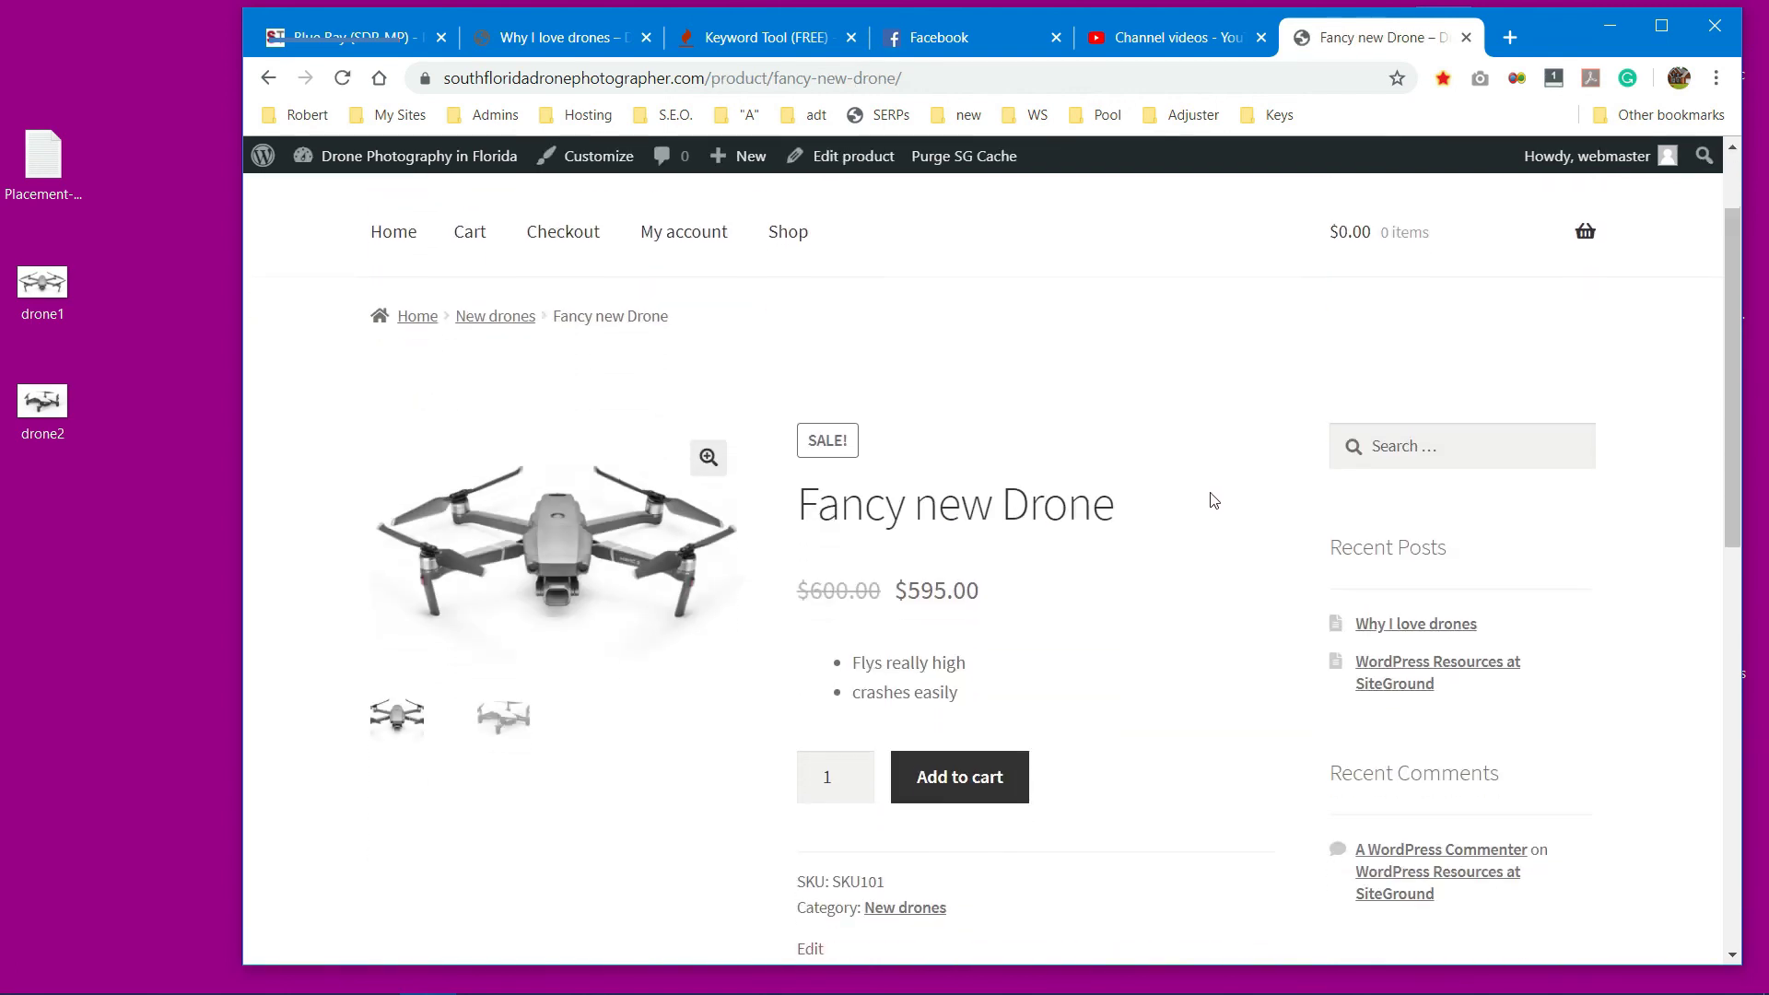
{"action": "scroll", "coordinate": [1214, 500], "scroll_direction": "down", "scroll_amount": 2}
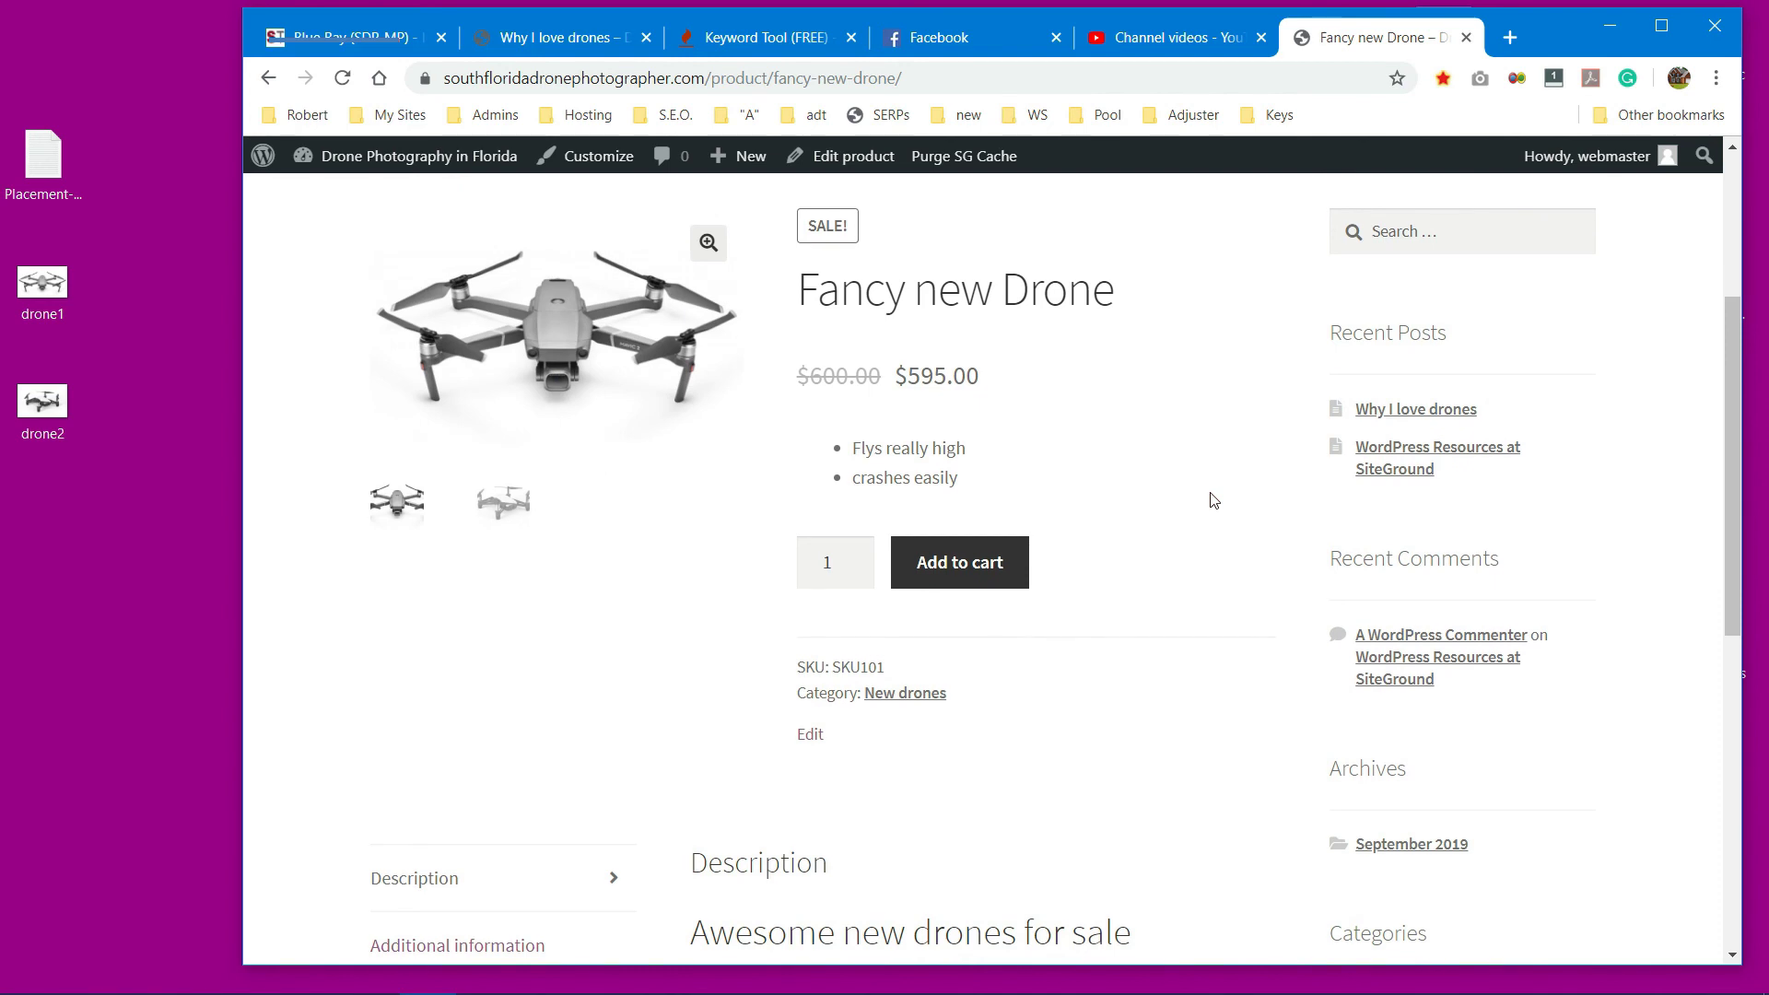
{"action": "scroll", "coordinate": [1212, 500], "scroll_direction": "down", "scroll_amount": 5}
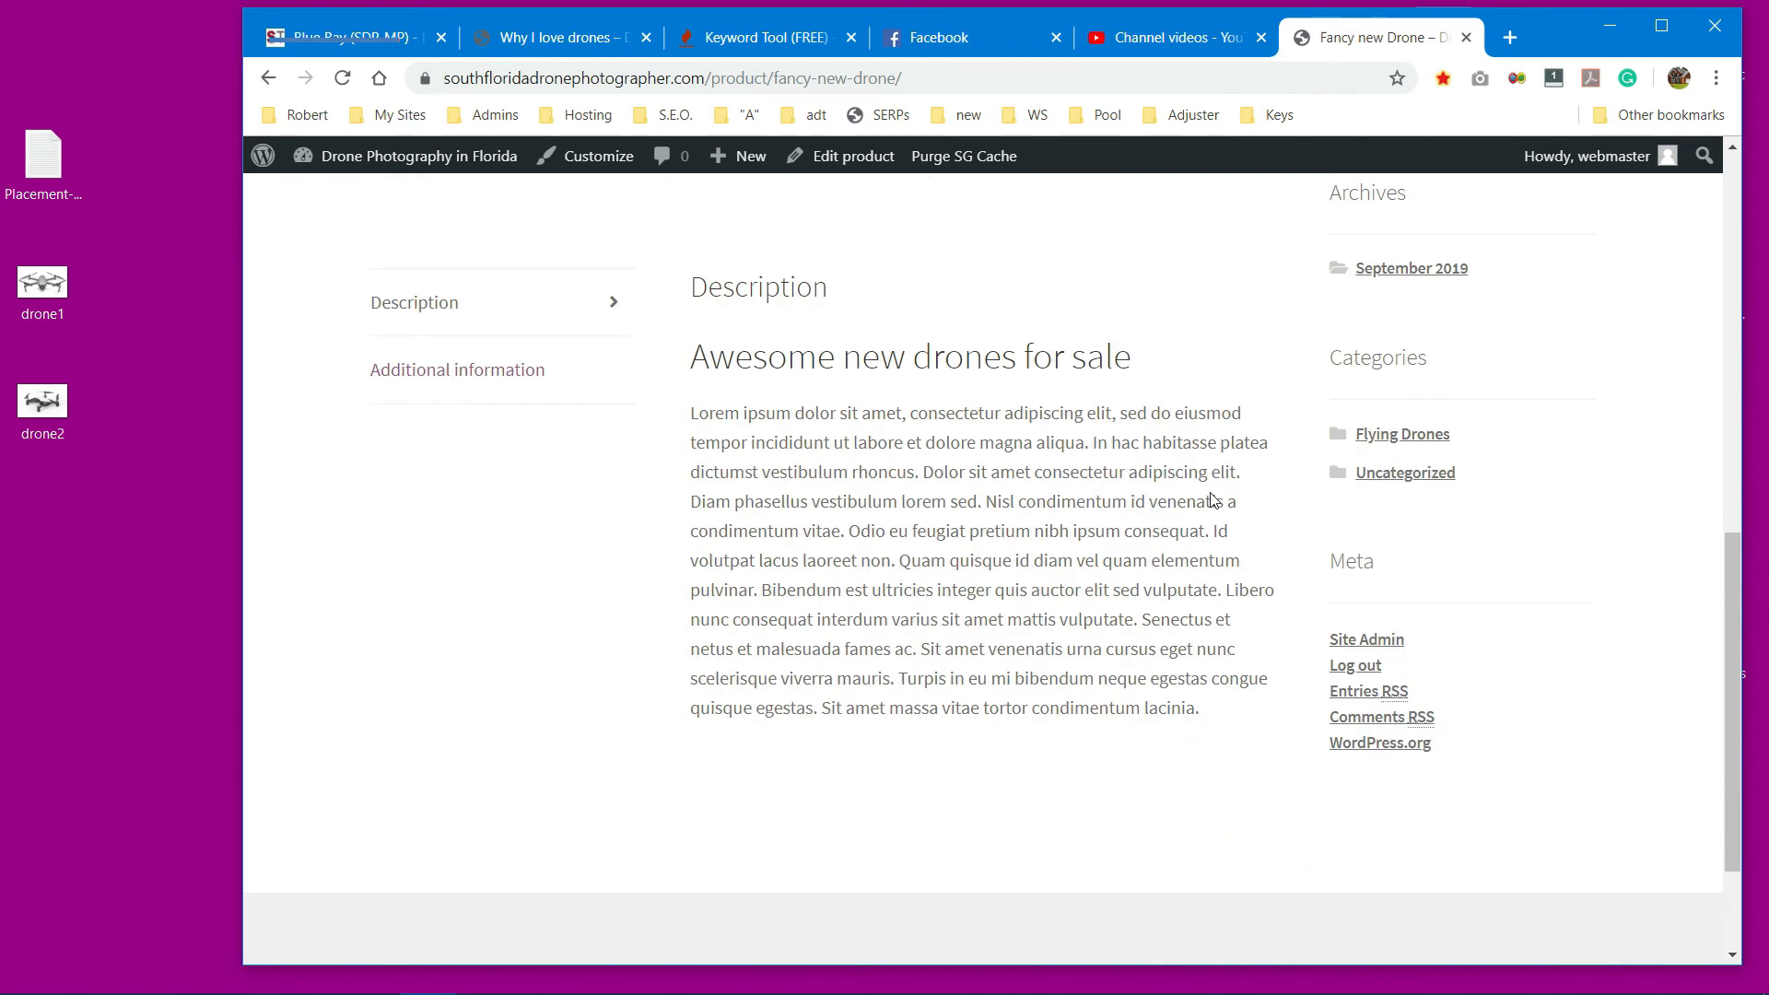
{"action": "scroll", "coordinate": [1206, 507], "scroll_direction": "up", "scroll_amount": 3}
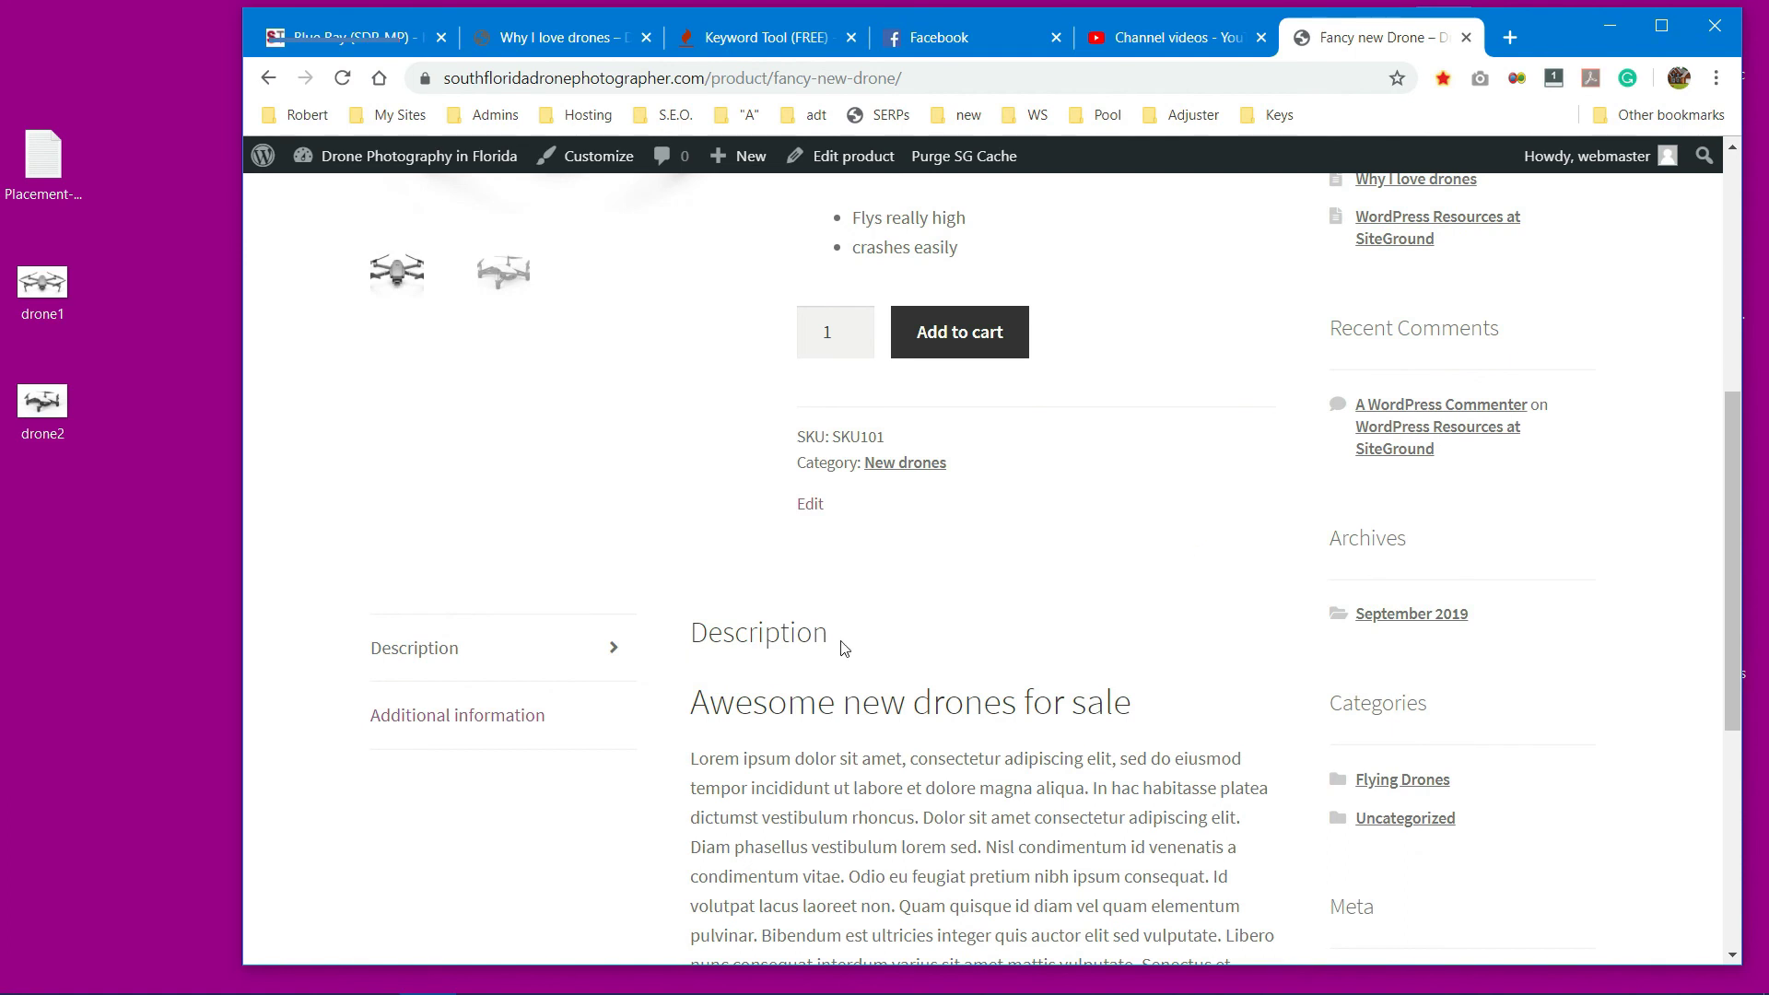
{"action": "scroll", "coordinate": [1022, 632], "scroll_direction": "up", "scroll_amount": 5}
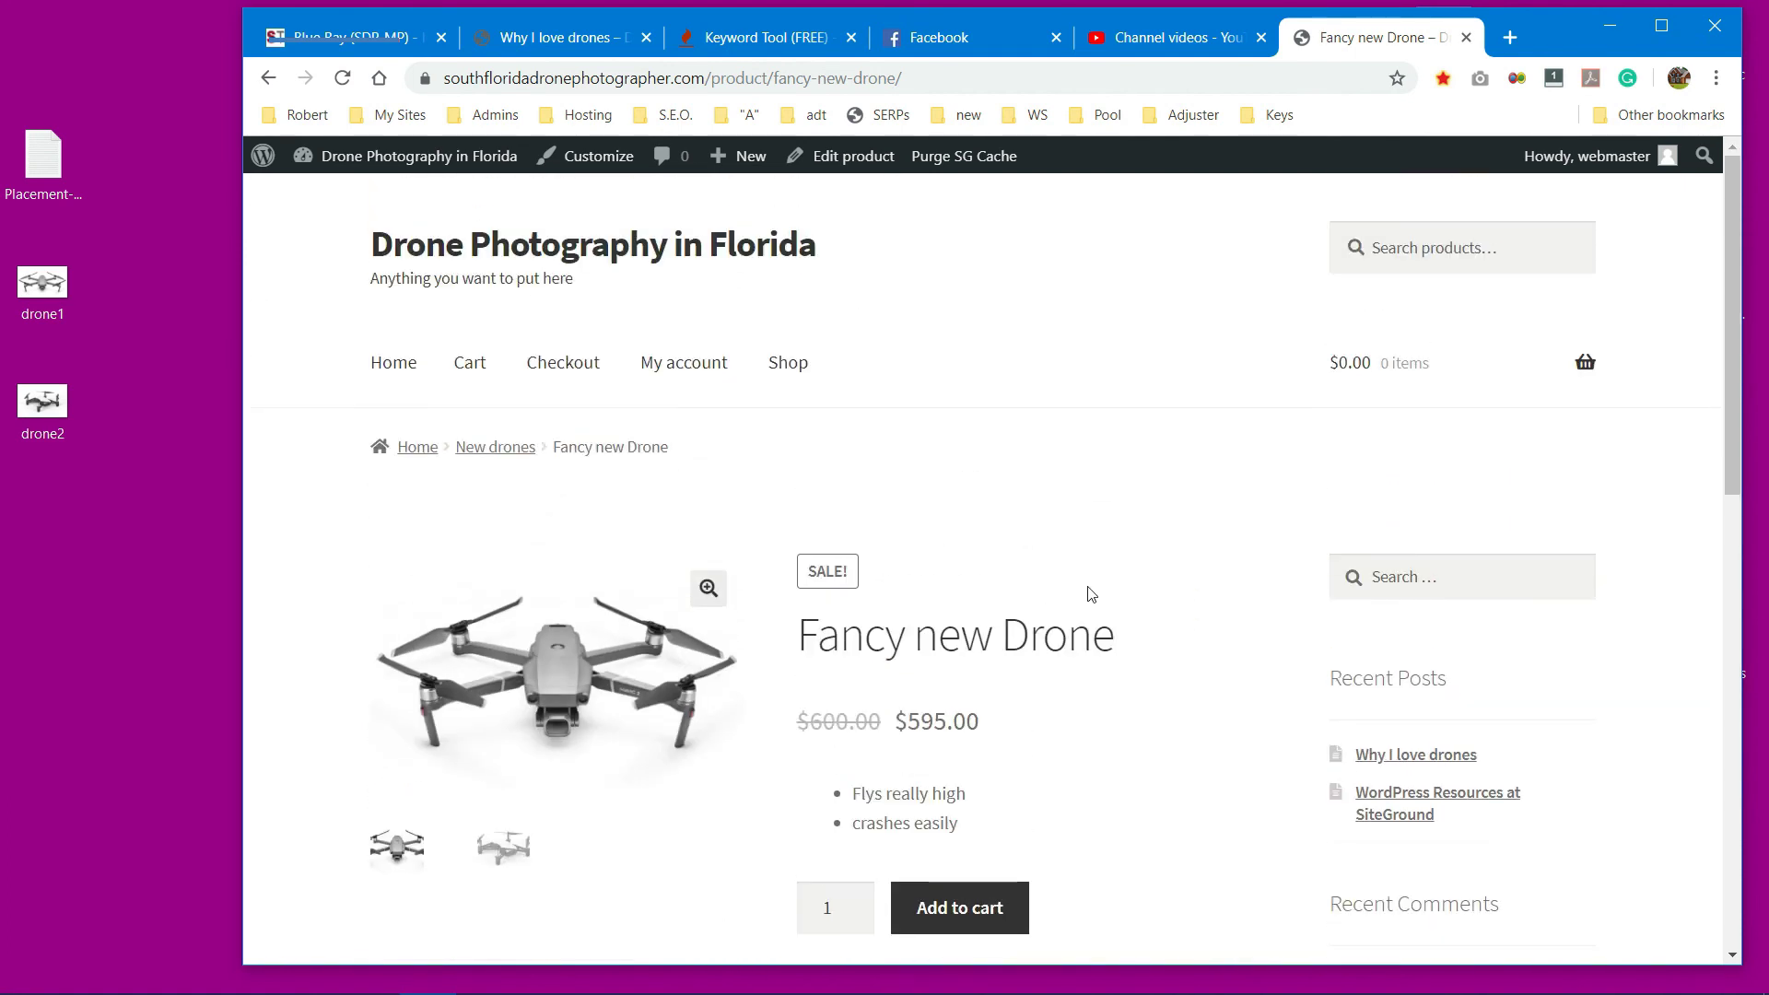
{"action": "scroll", "coordinate": [1088, 593], "scroll_direction": "down", "scroll_amount": 2}
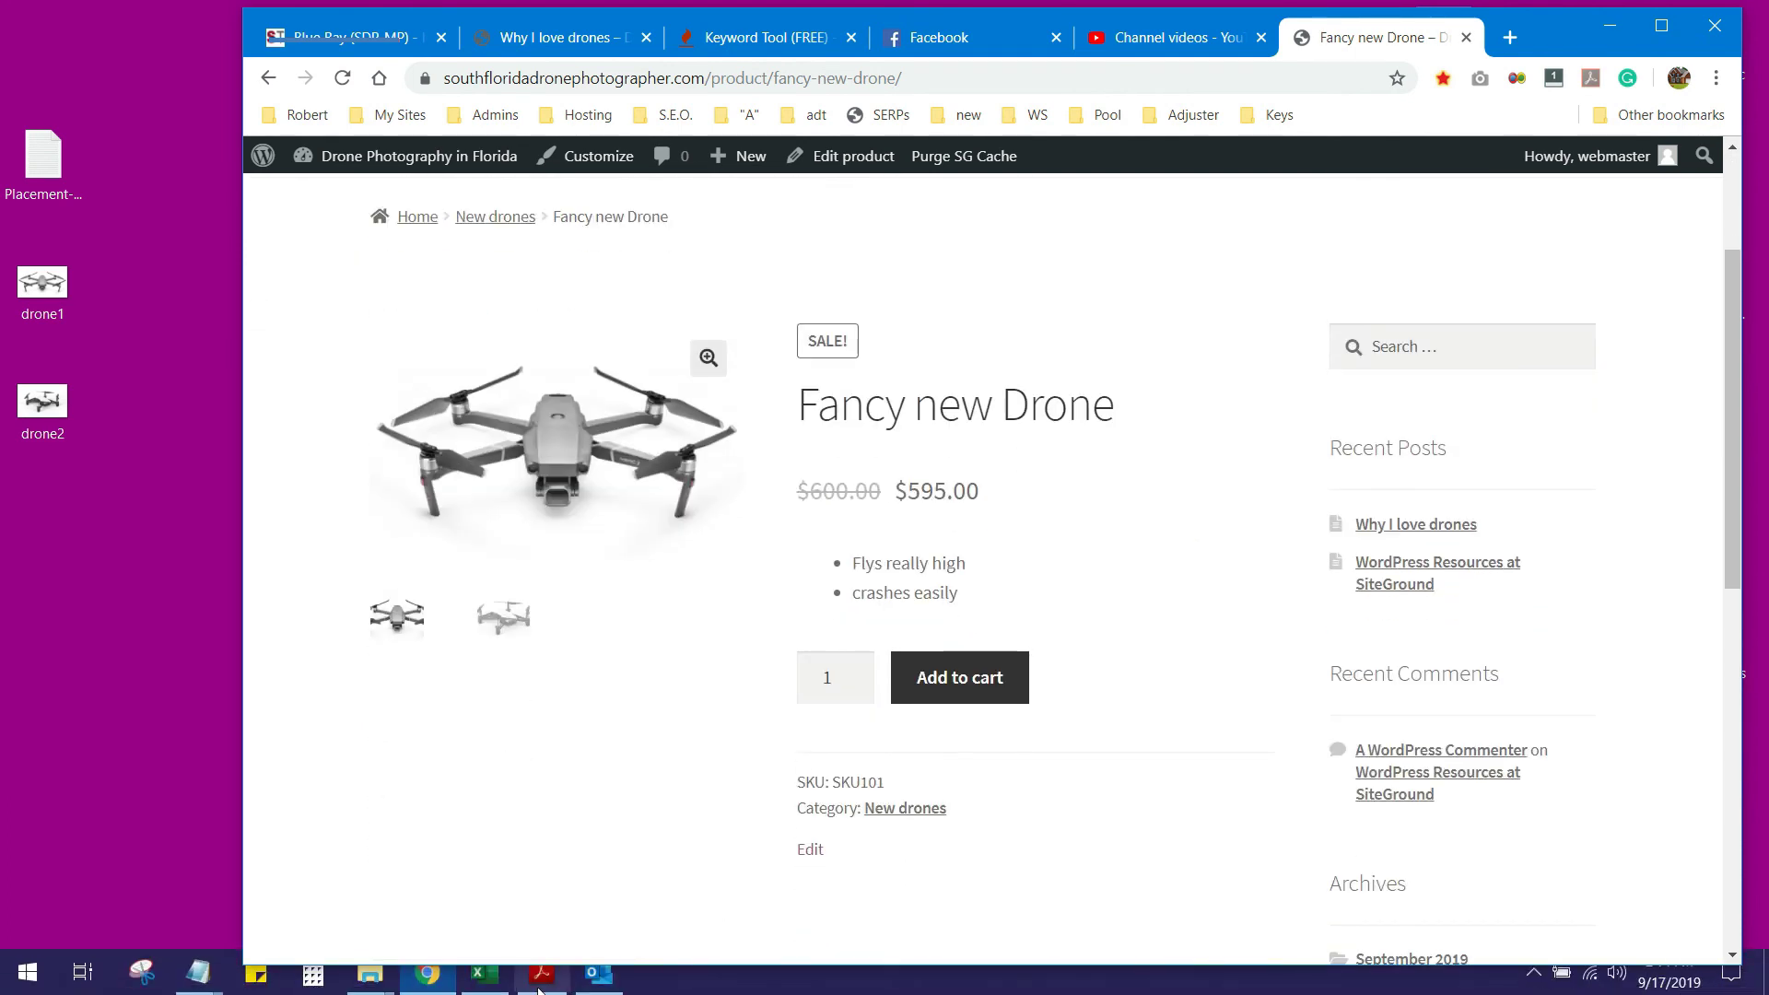
{"action": "left_click", "coordinate": [1537, 969]}
{"action": "left_click", "coordinate": [1488, 925]}
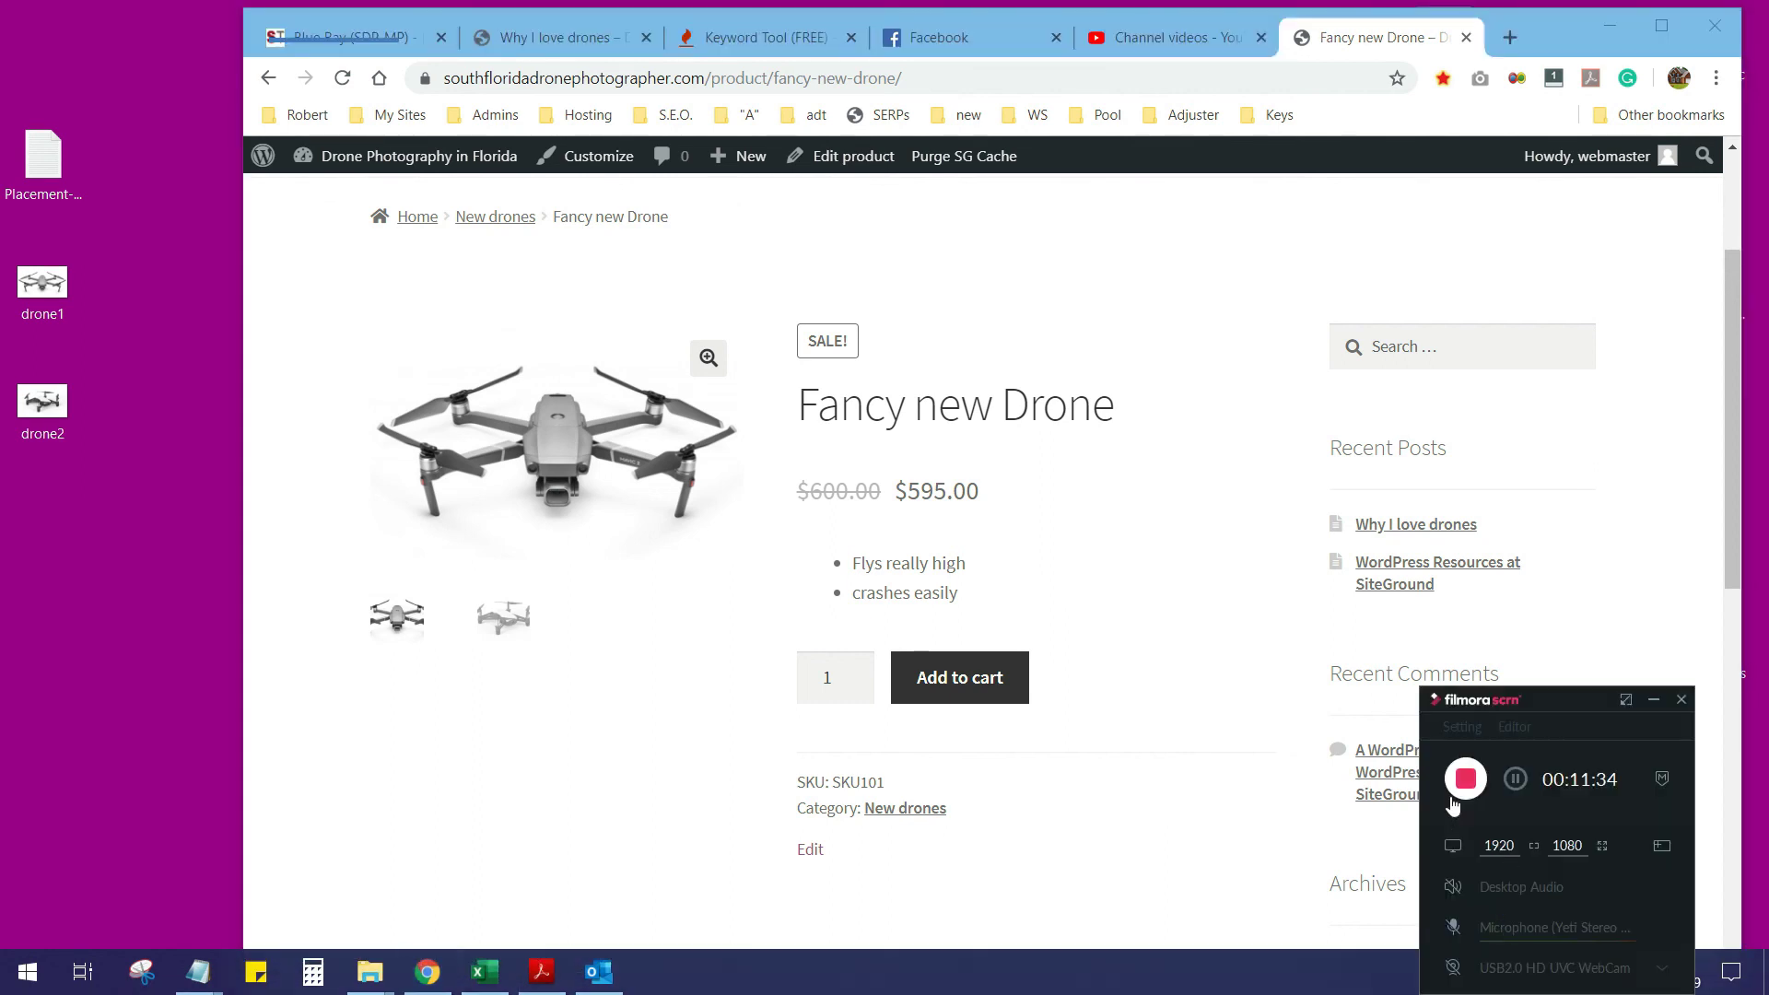